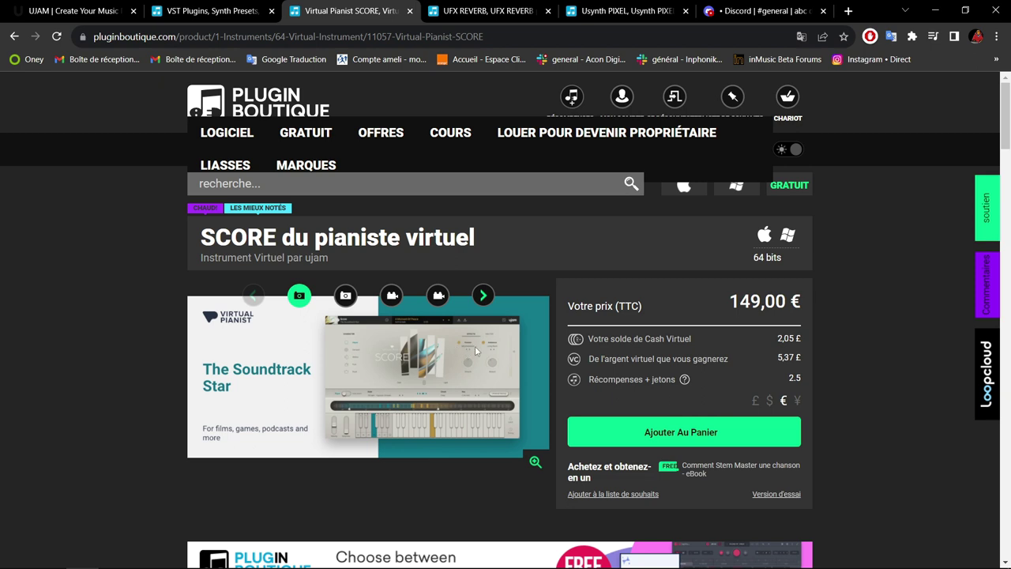
# Step: Look over the UFX REVERB and Usynth PIXEL product pages on Plugin Boutique, and bring up the Discord page
pyautogui.click(503, 9)
pyautogui.moveTo(478, 329)
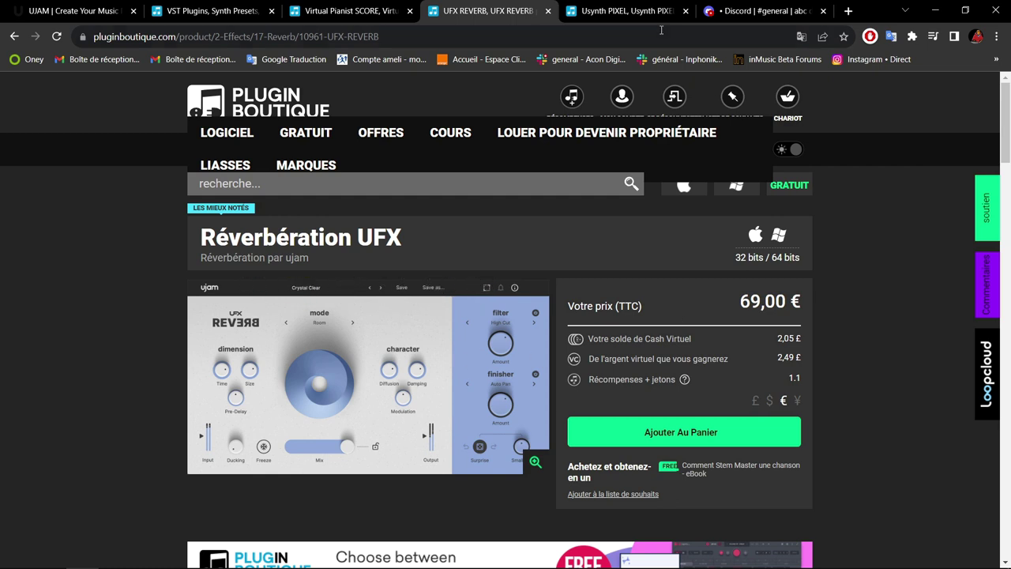
pyautogui.click(628, 13)
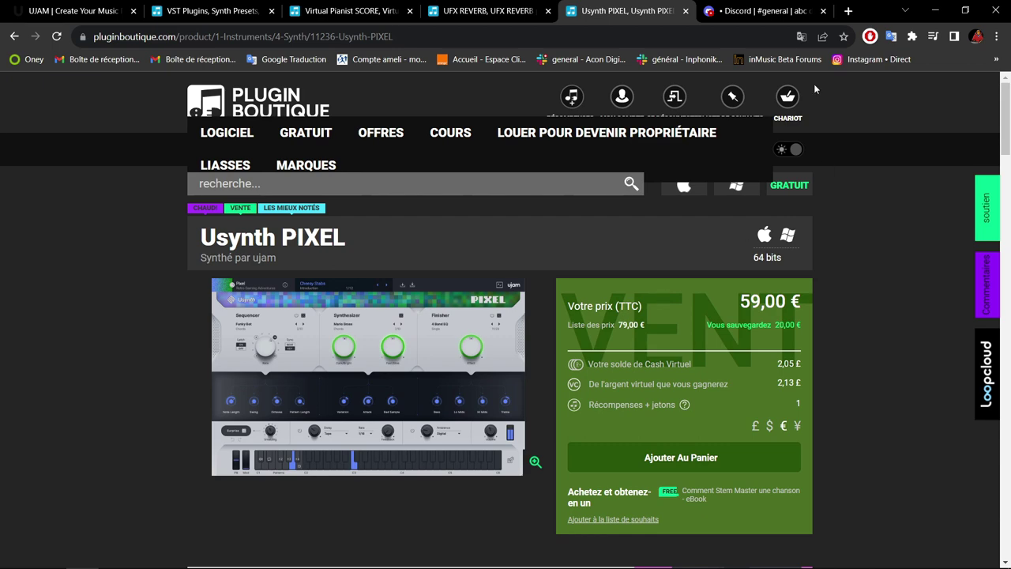
pyautogui.click(760, 11)
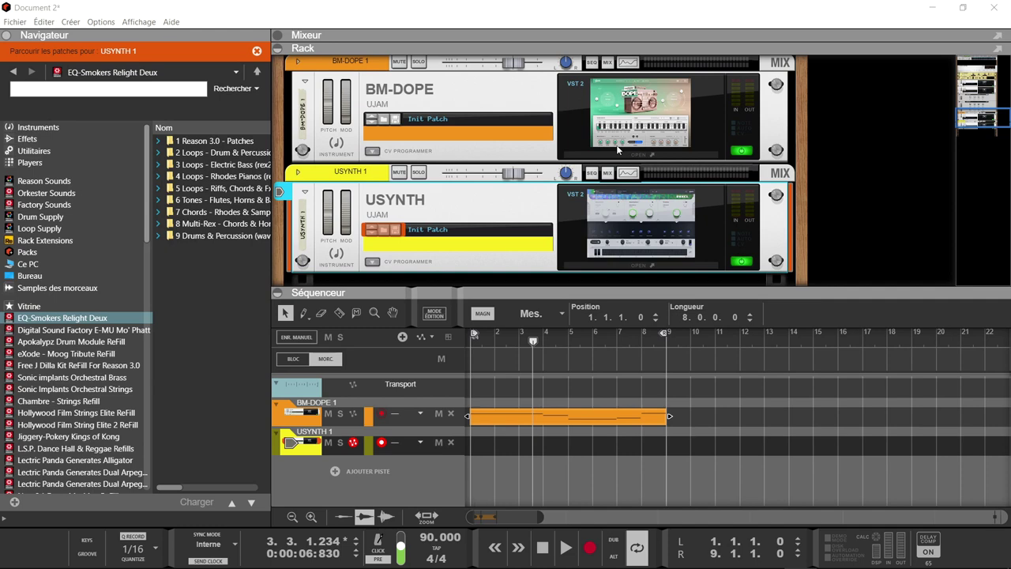
# Step: Play the BM-DOPE 1 drum track from the start of the song to listen to it, and stop playback
pyautogui.press('space')
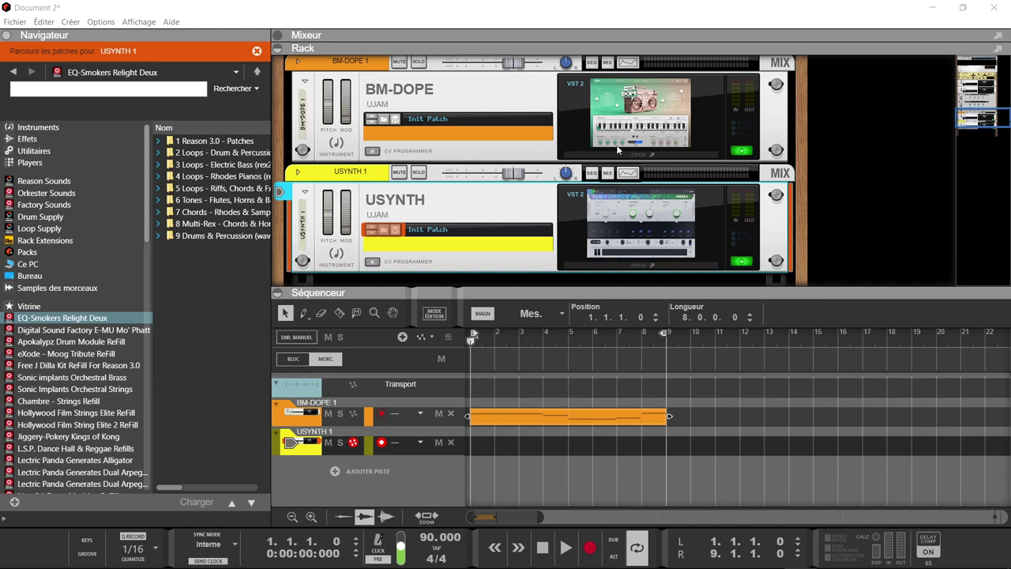
pyautogui.press('space')
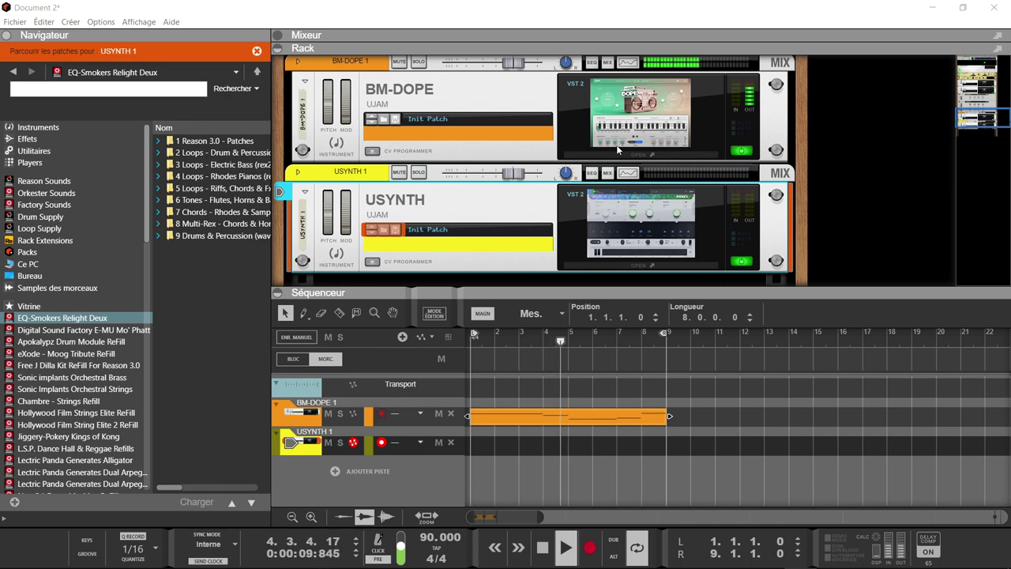
pyautogui.press('space')
# Step: Open the USYNTH 1 plugin editor and adjust its position and size so the whole interface fits on screen
pyautogui.click(629, 237)
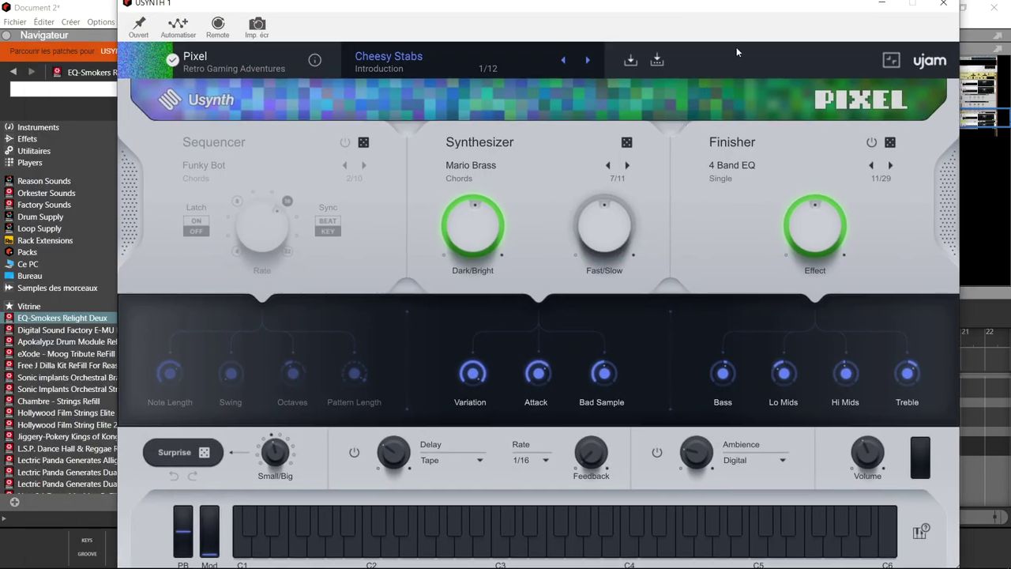
pyautogui.click(891, 60)
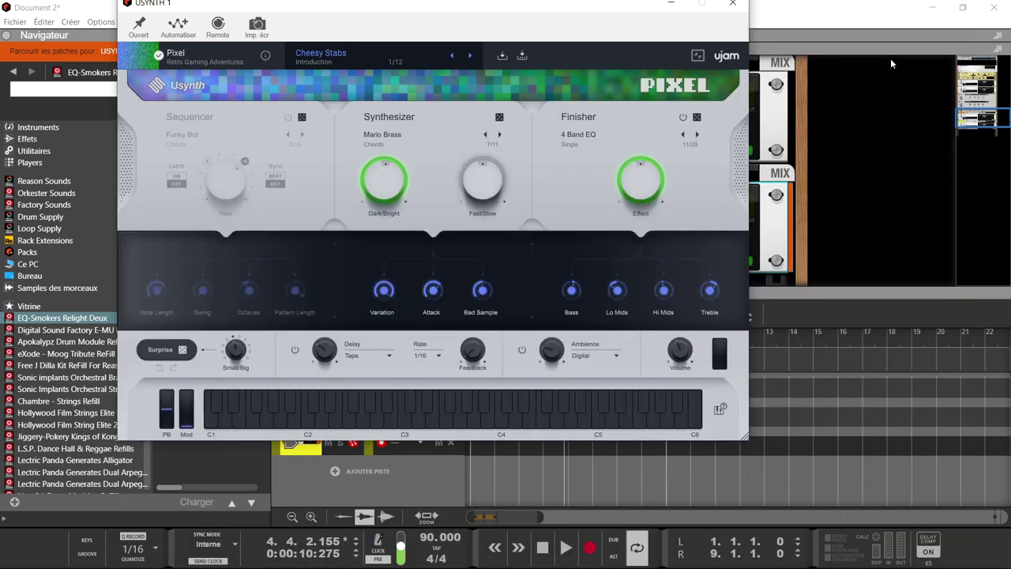
pyautogui.moveTo(640, 16); pyautogui.dragTo(673, 27)
pyautogui.moveTo(778, 451); pyautogui.dragTo(860, 519)
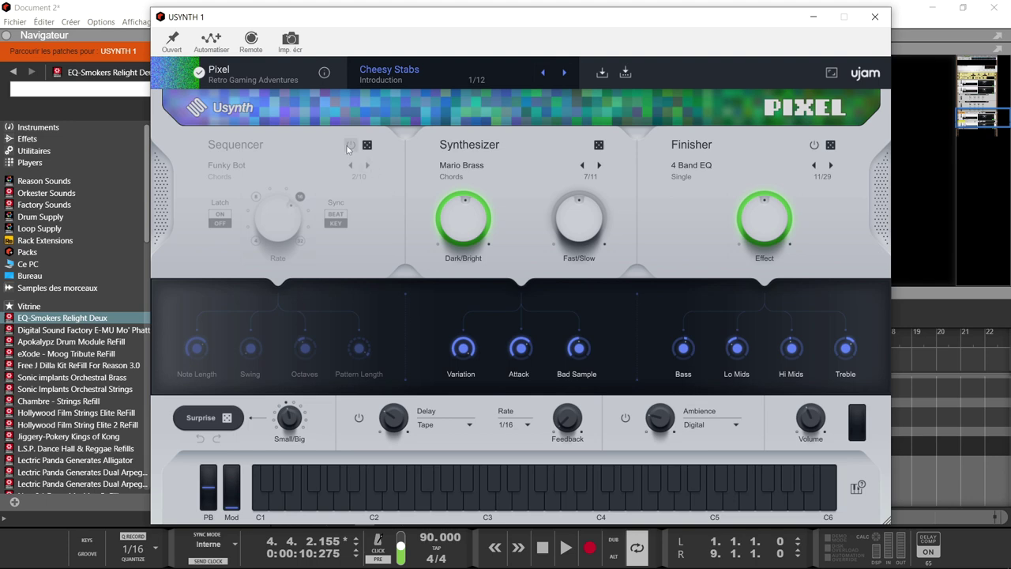
# Step: Load the Interstellar Exploration preset from the Caramel sound pack in Usynth and return to the synth controls
pyautogui.click(270, 77)
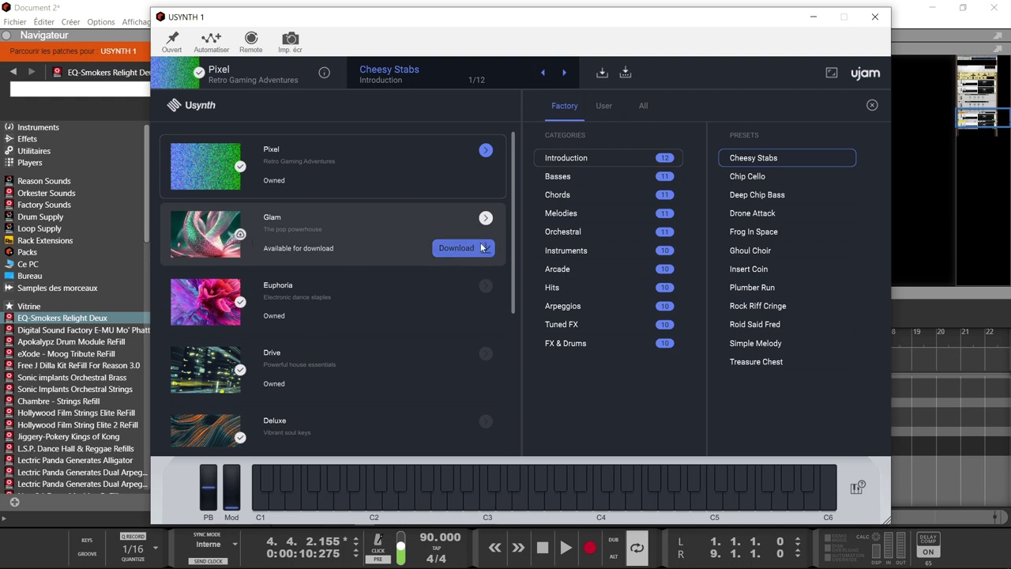
pyautogui.scroll(-2, 480, 264)
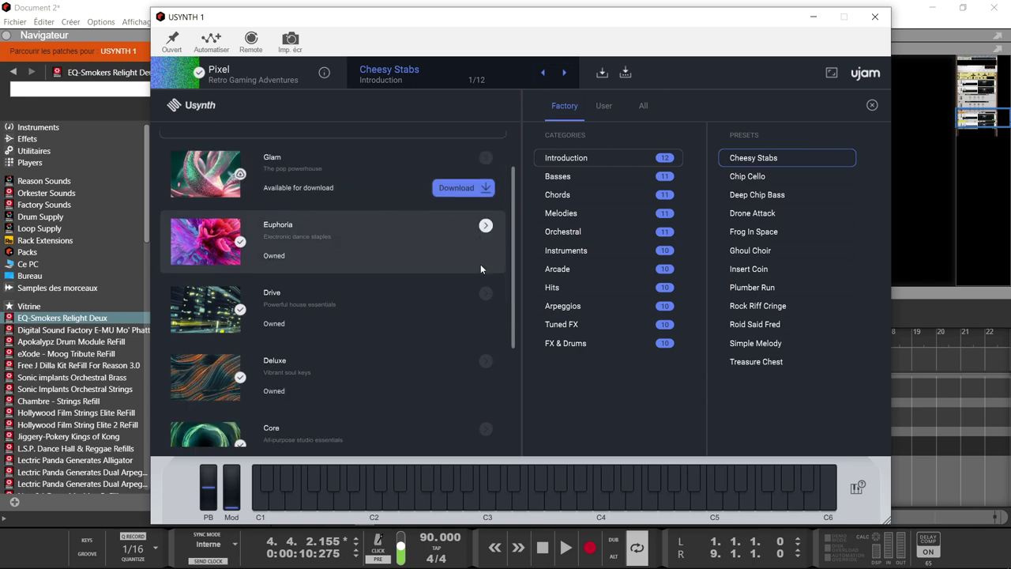
pyautogui.scroll(-3, 480, 264)
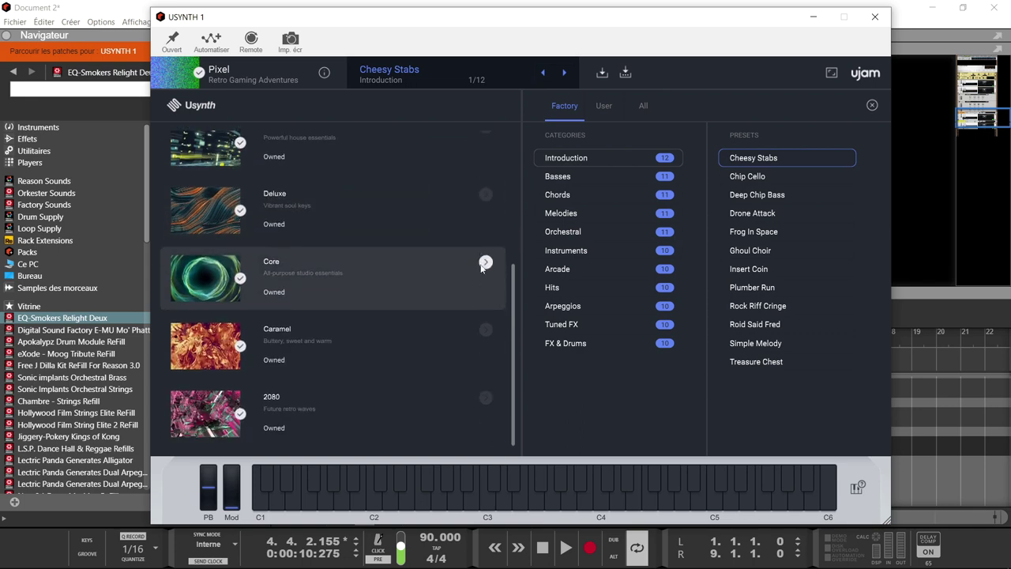
pyautogui.click(435, 345)
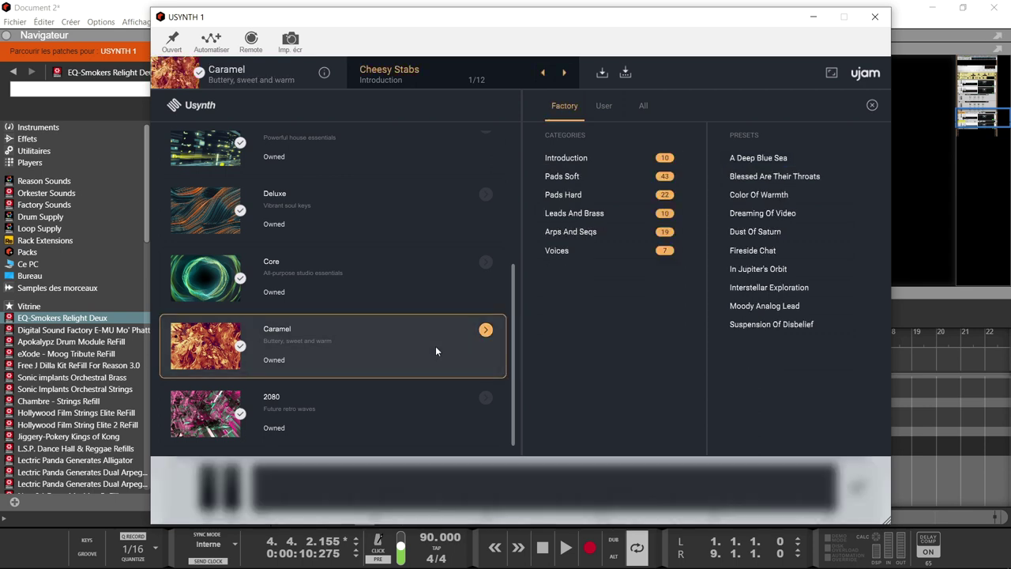
pyautogui.click(751, 292)
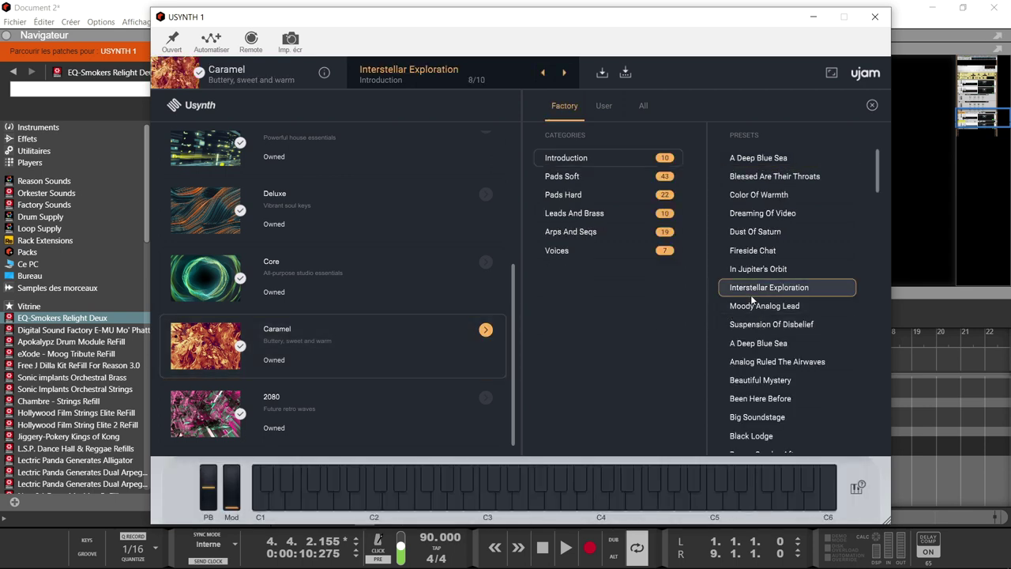
pyautogui.click(288, 78)
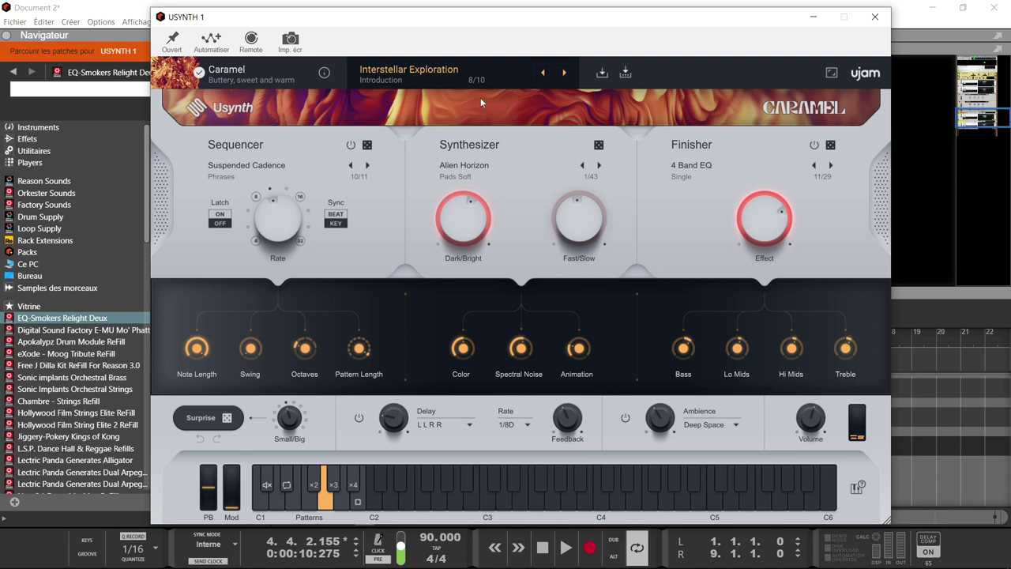
# Step: Browse the Usynth sound packs again and switch the instrument to Pixel
pyautogui.click(286, 83)
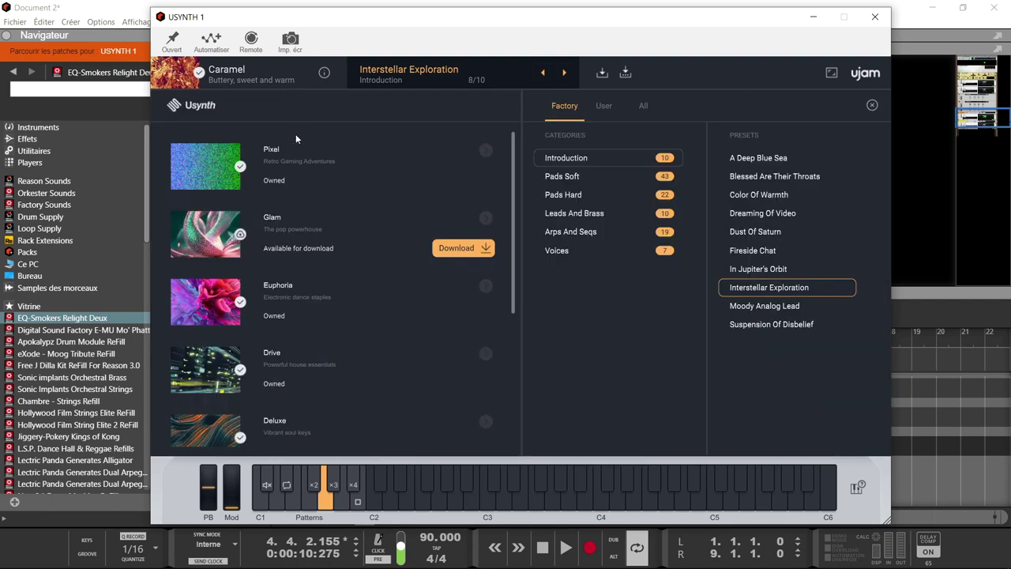
pyautogui.scroll(-1, 296, 357)
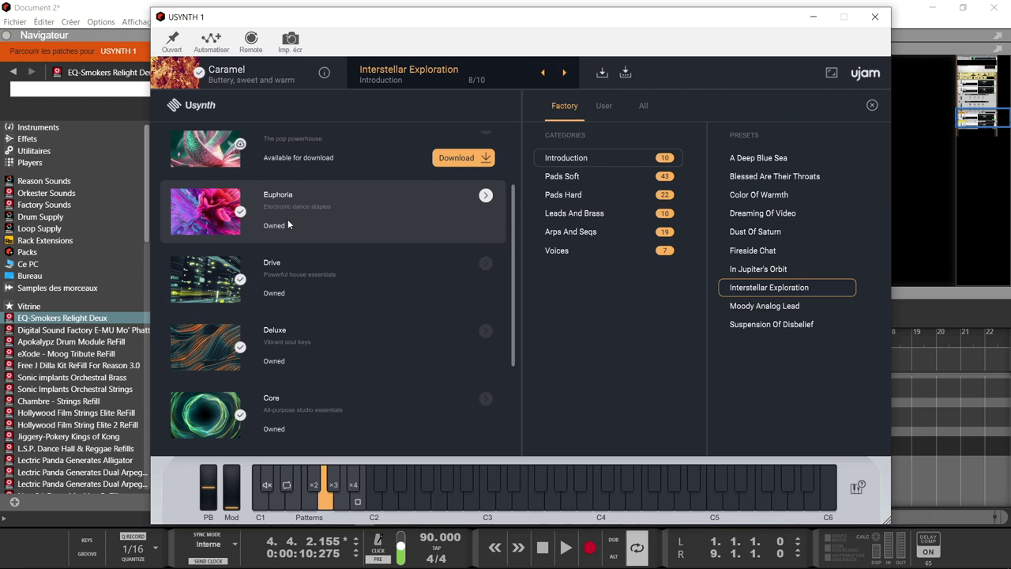
pyautogui.scroll(1, 287, 219)
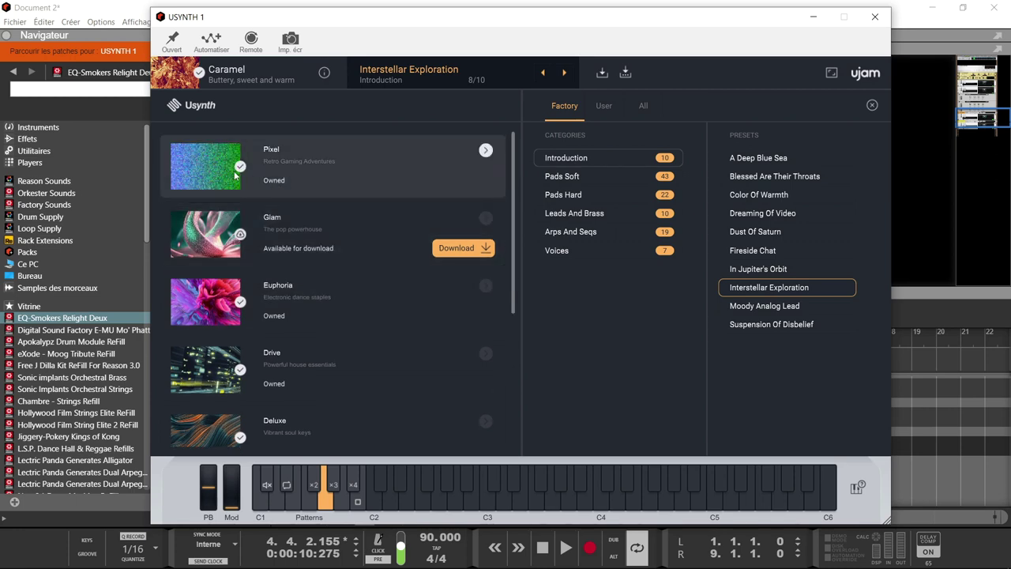
pyautogui.click(294, 180)
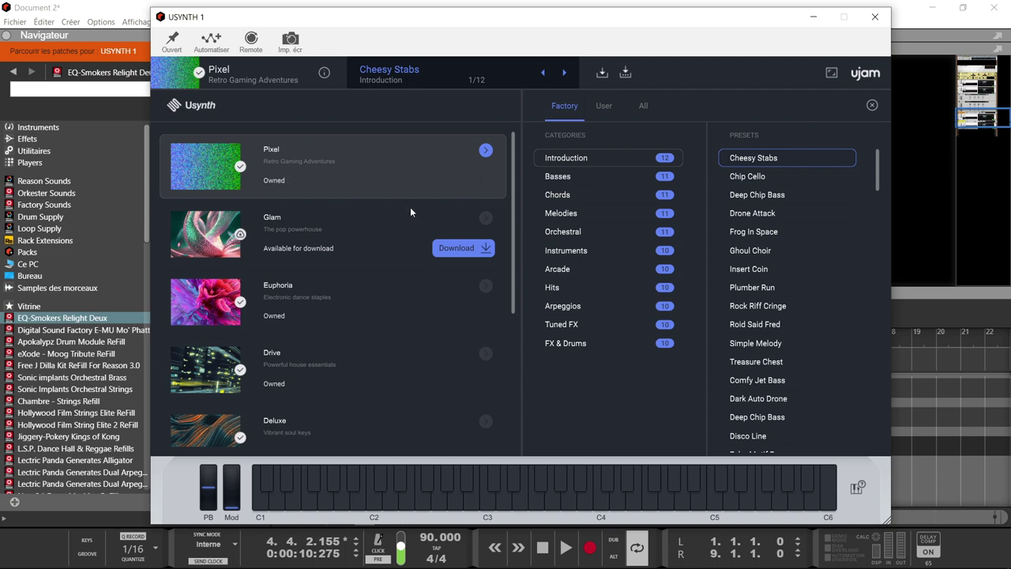
# Step: Audition Pixel's Arcade presets LoFi Line, Jump N Run, Race Is On, Super Bowl, System Shutdown, Donkey Dead and Door Opener Strings
pyautogui.click(563, 272)
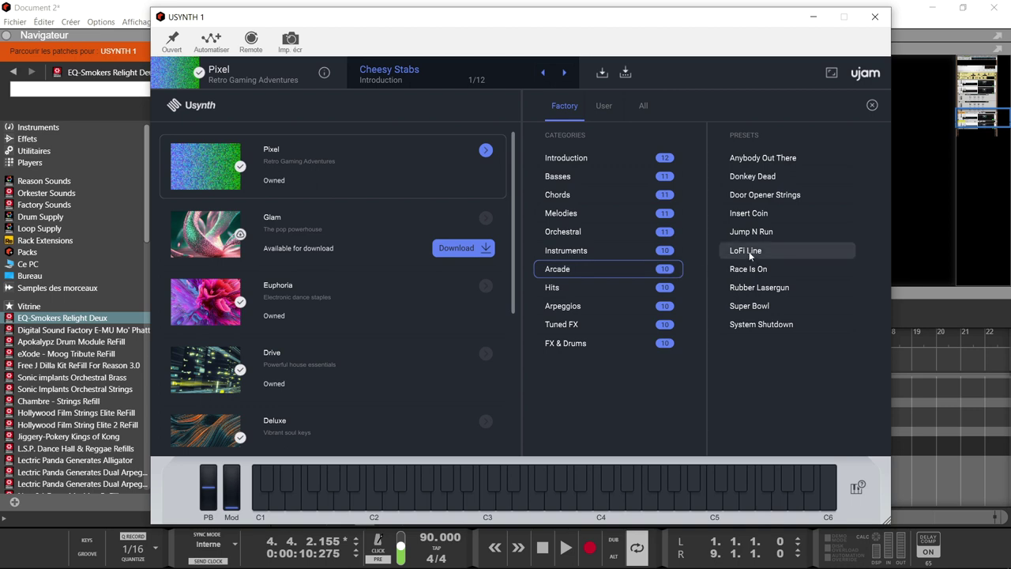
pyautogui.click(747, 251)
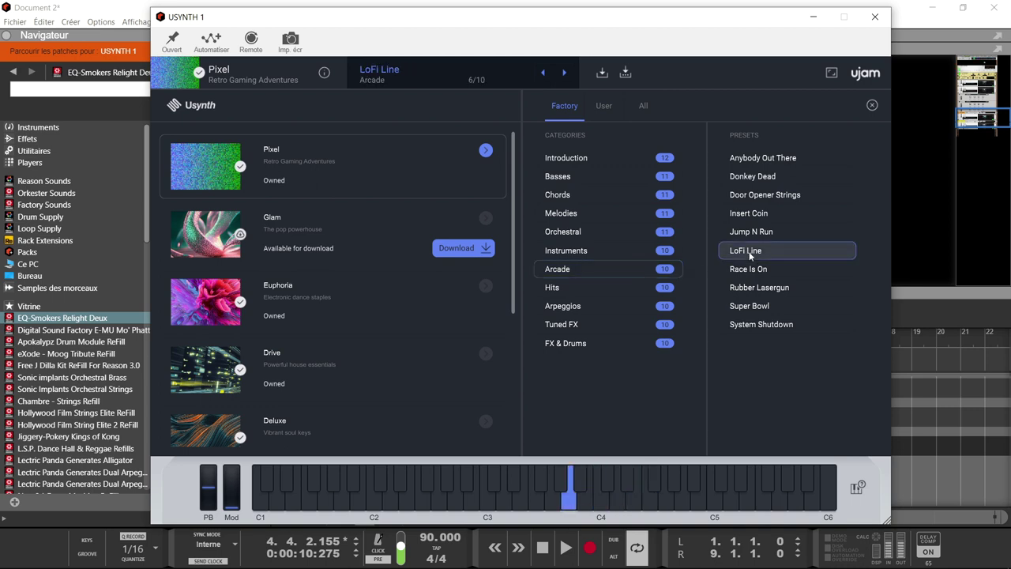
pyautogui.click(751, 232)
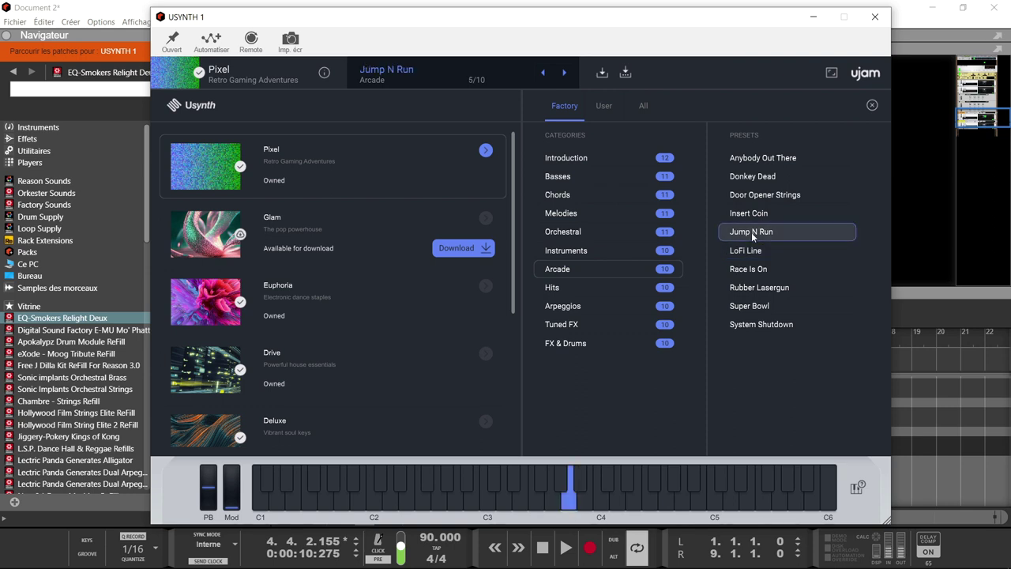
pyautogui.click(753, 270)
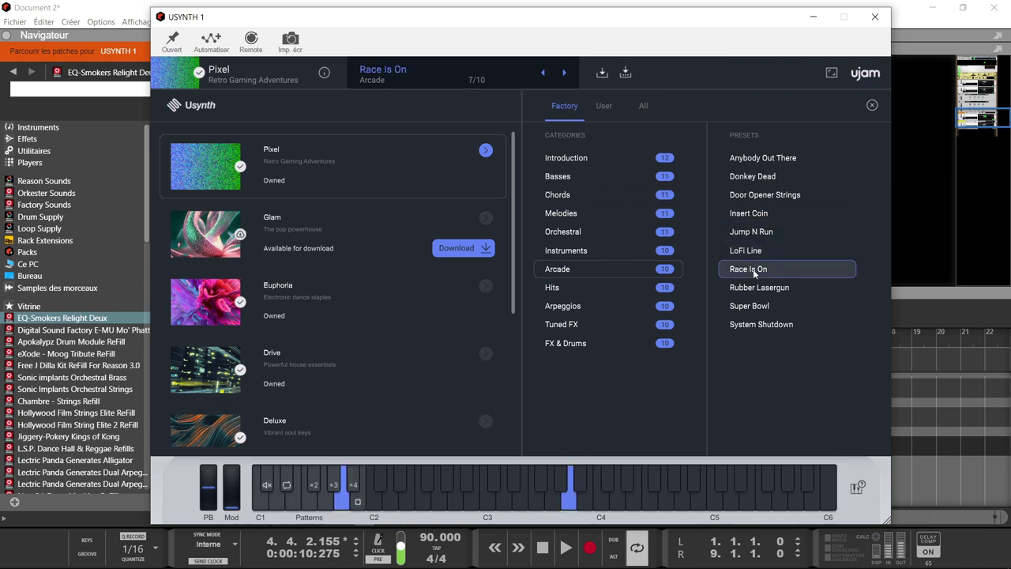
pyautogui.click(757, 304)
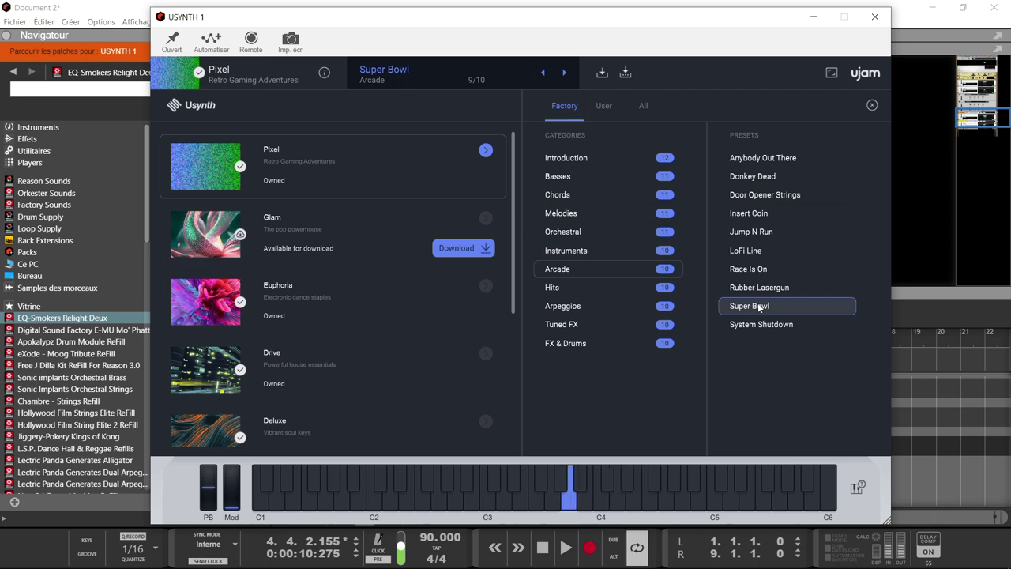
pyautogui.click(758, 323)
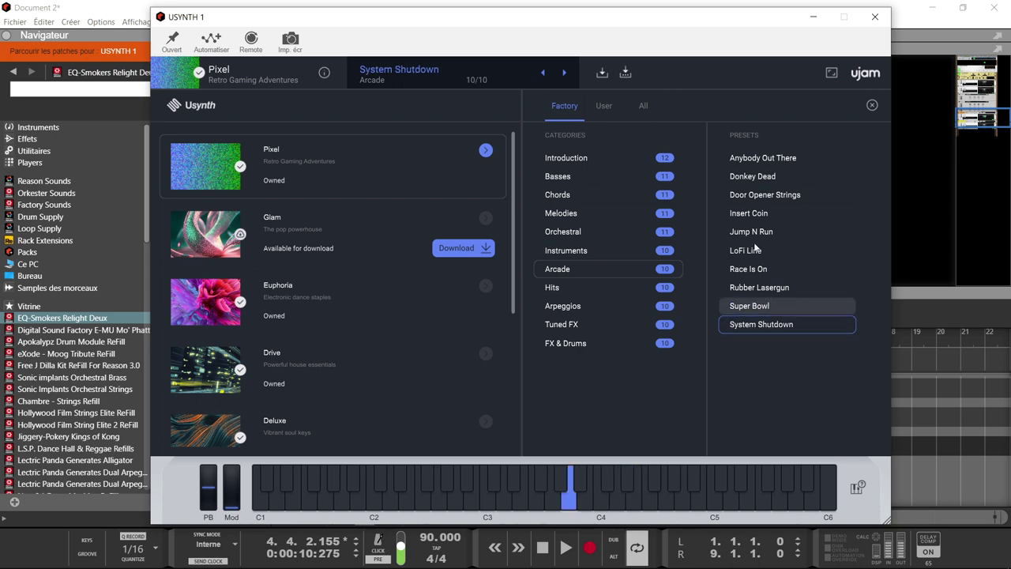
pyautogui.click(762, 179)
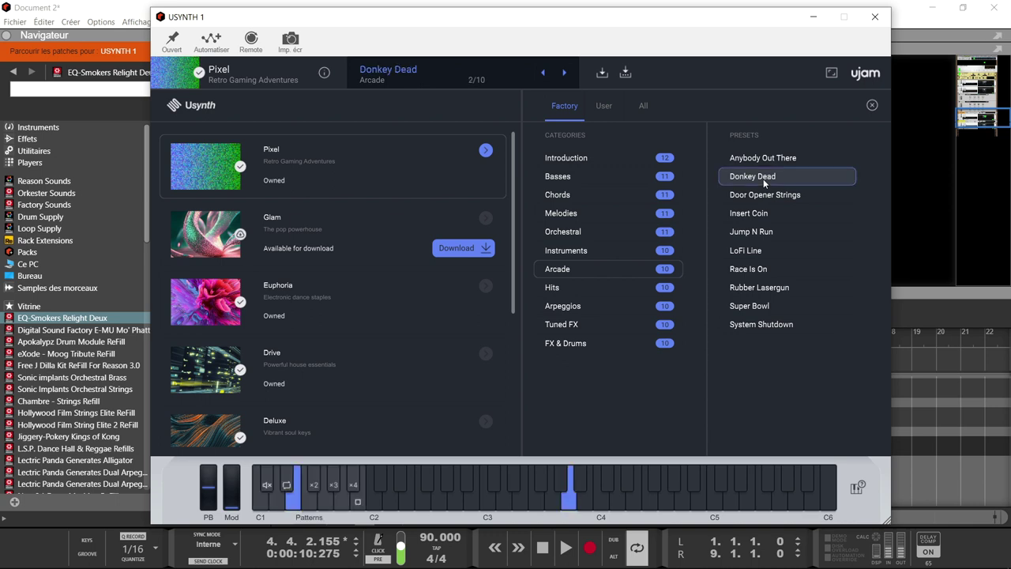
pyautogui.click(766, 196)
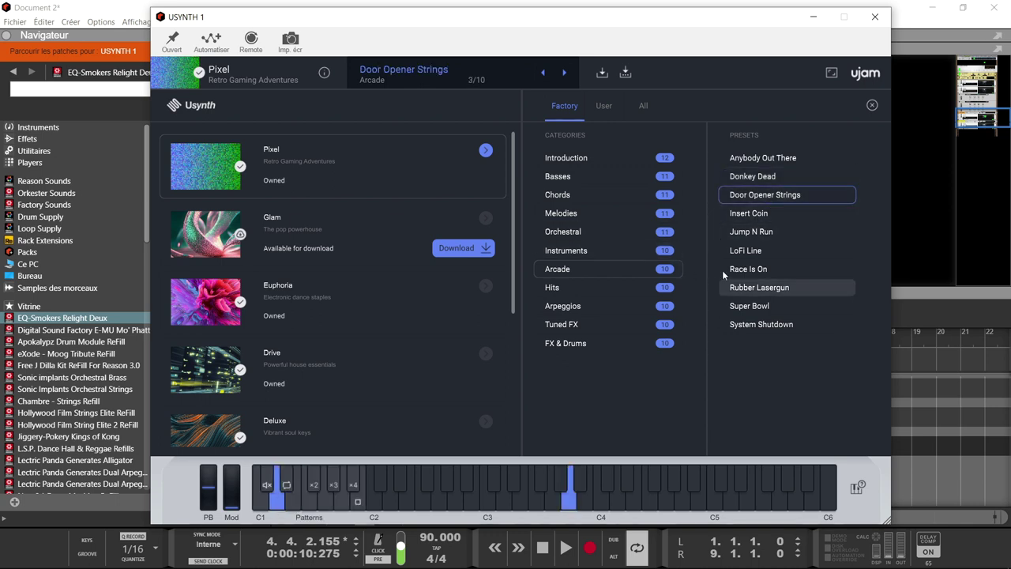
# Step: Audition the Unhappy Camper, Wrong Turn and KaLimbo presets from Pixel's Tuned FX category
pyautogui.click(579, 323)
pyautogui.click(761, 290)
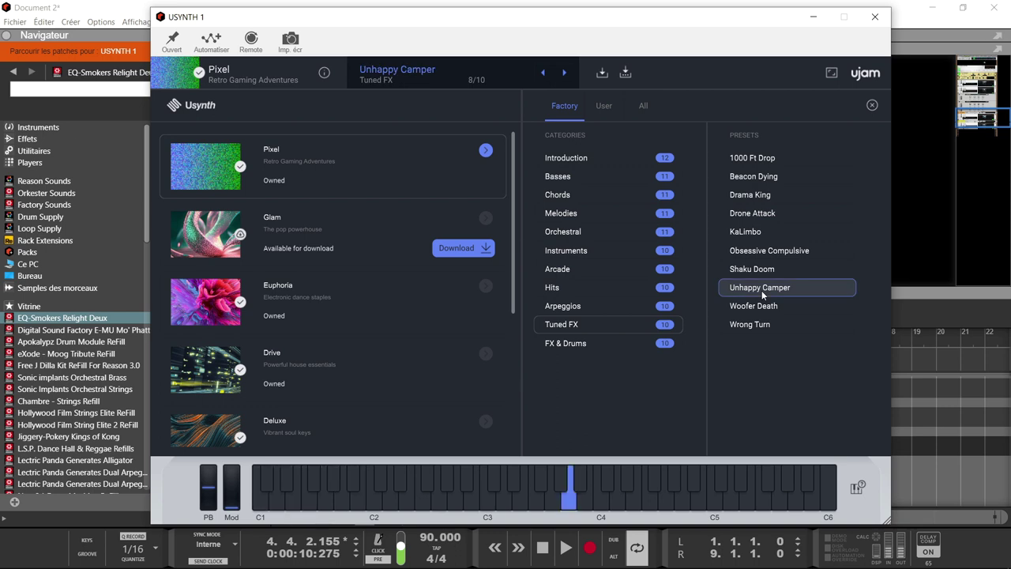
pyautogui.click(758, 325)
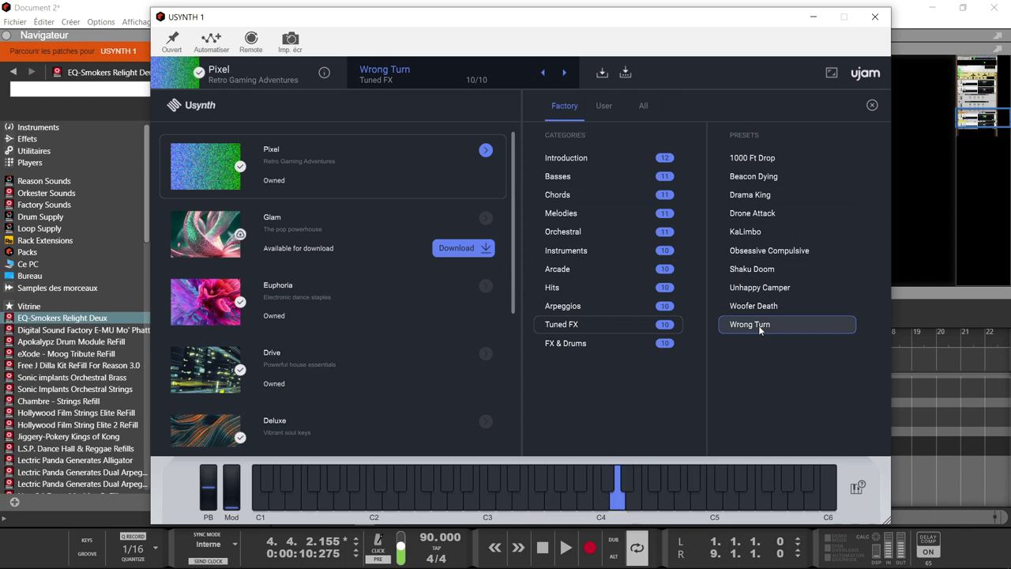
pyautogui.click(752, 233)
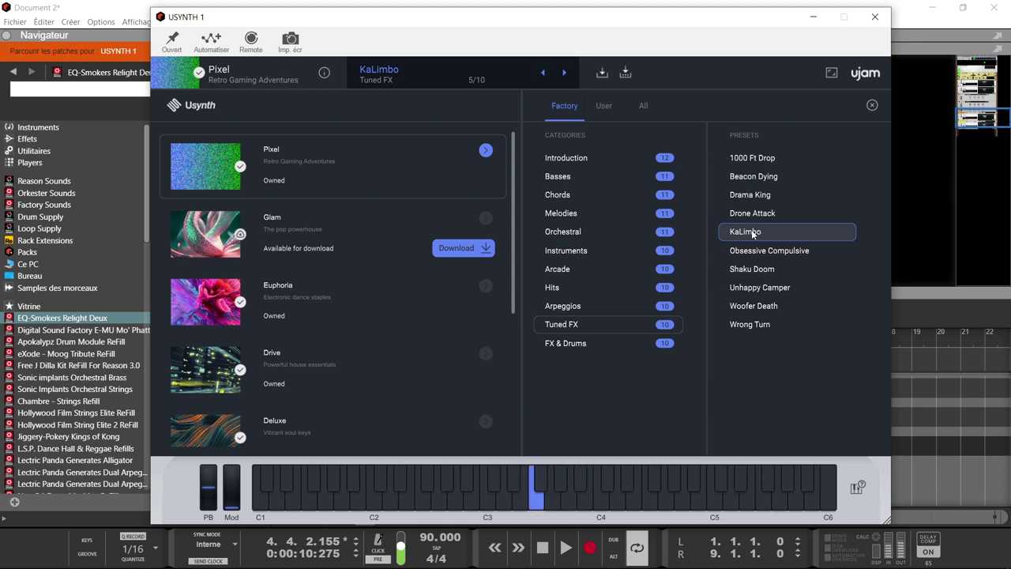
# Step: Audition the Happy Chip Chords, Melancholia Piano and Phasy Vowels presets from Pixel's Chords category
pyautogui.click(636, 202)
pyautogui.click(806, 199)
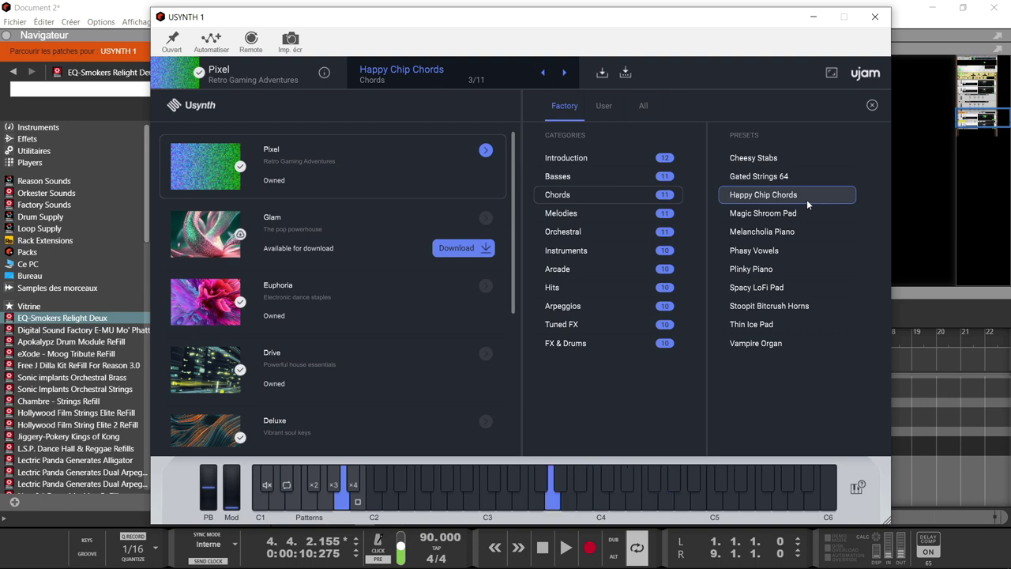
pyautogui.click(784, 232)
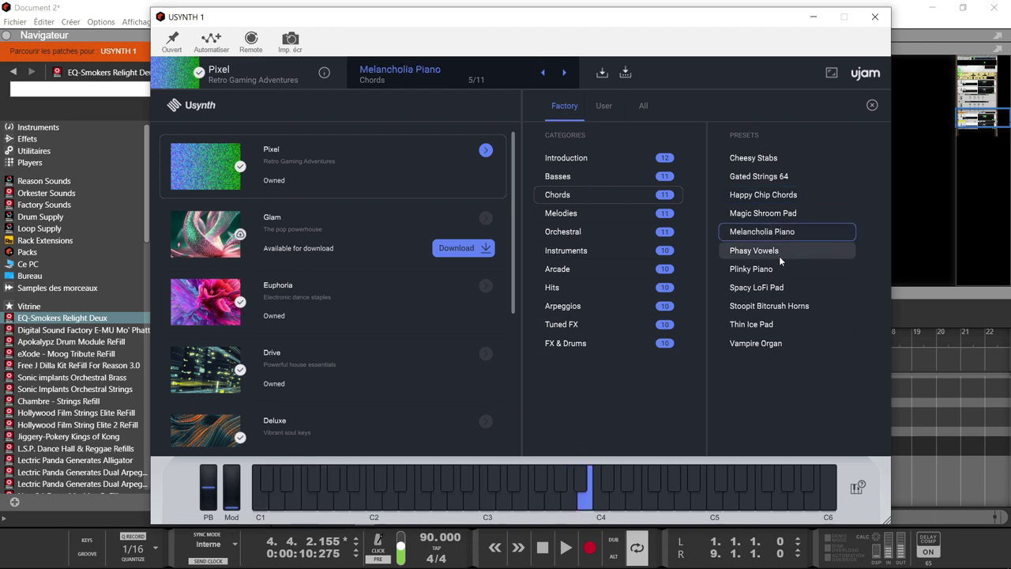
pyautogui.click(769, 253)
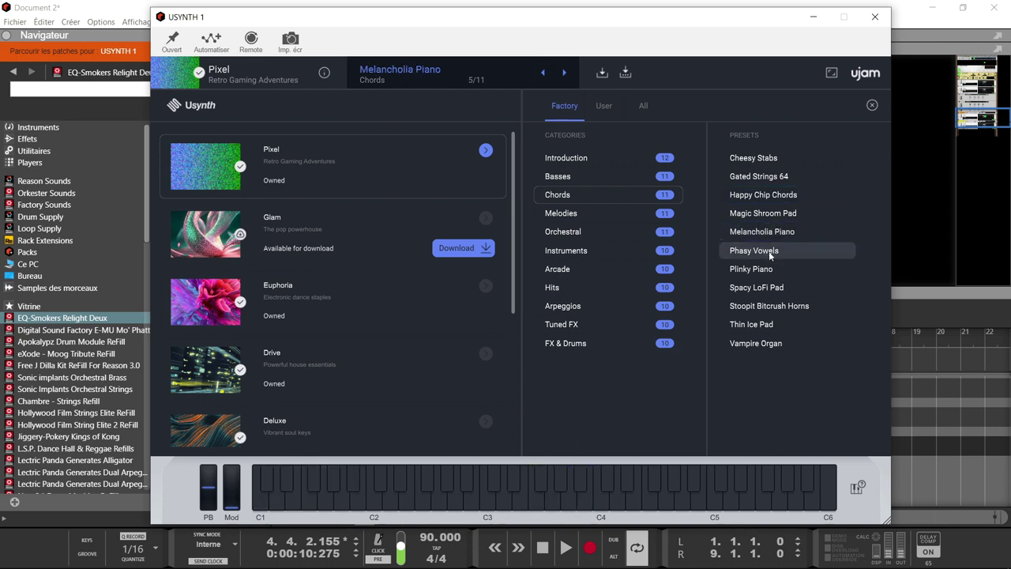
pyautogui.click(769, 254)
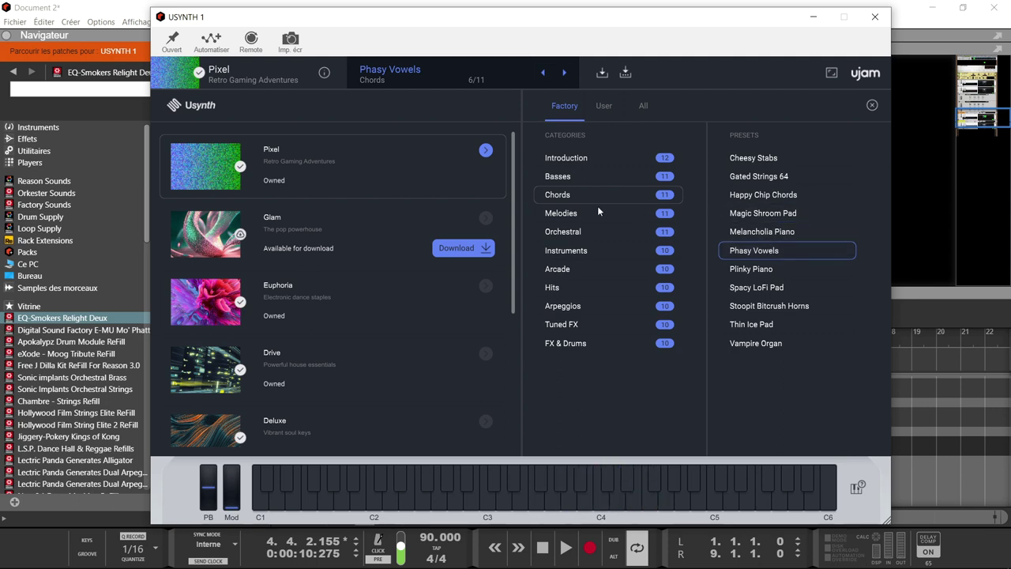
# Step: Load the Domestic Violin preset from Pixel's Orchestral category
pyautogui.click(616, 235)
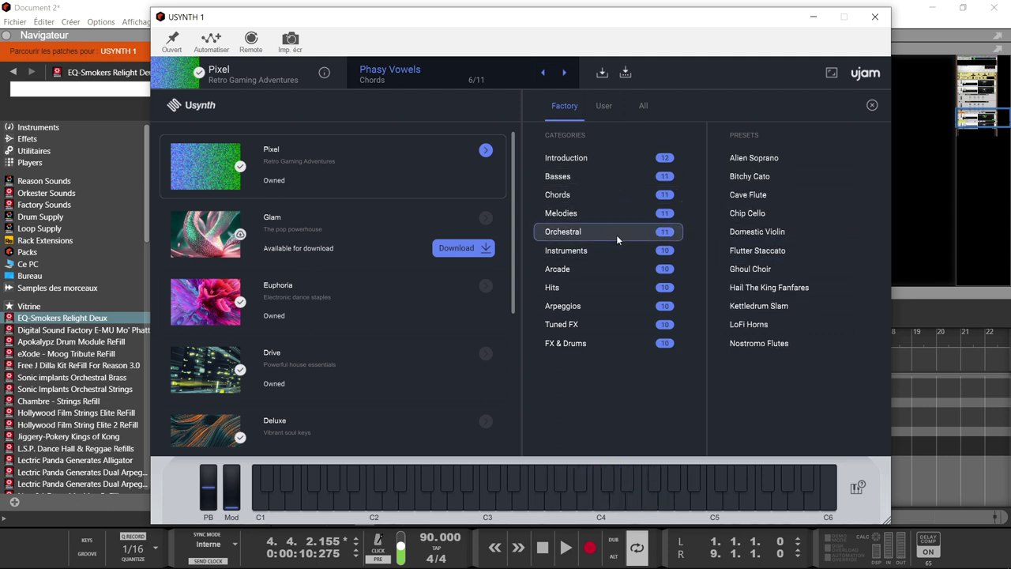
pyautogui.click(757, 232)
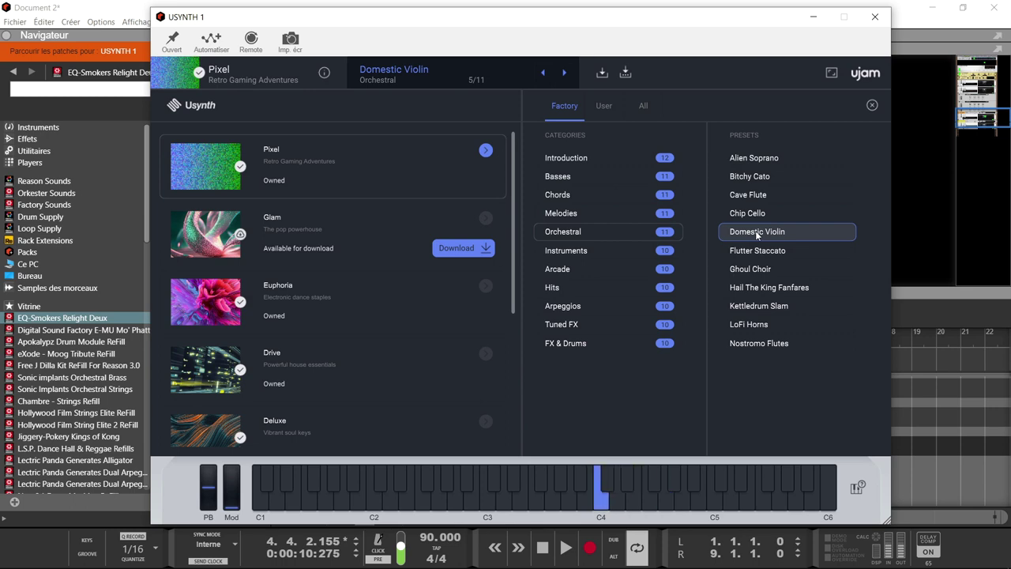
# Step: Audition Pixel's Orchestral presets Cave Flute and Ghoul Choir, load Hail The King Fanfares, and close the preset browser
pyautogui.click(748, 197)
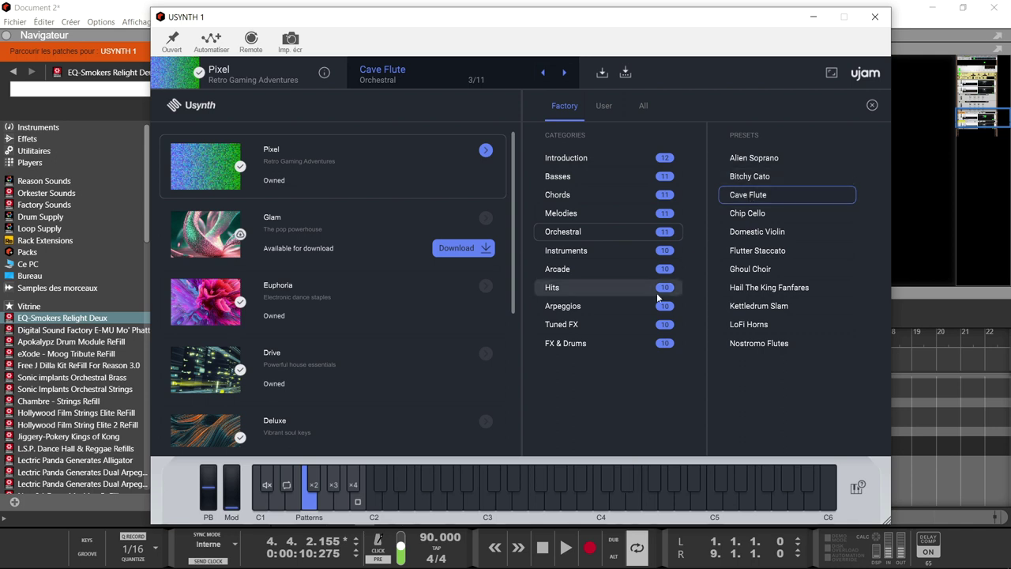
pyautogui.click(791, 271)
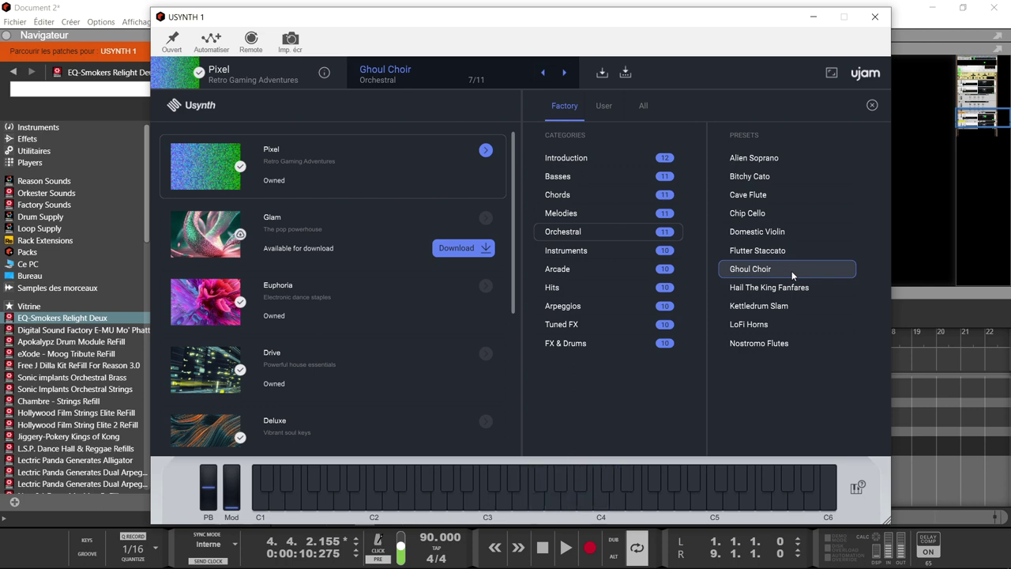
pyautogui.click(768, 289)
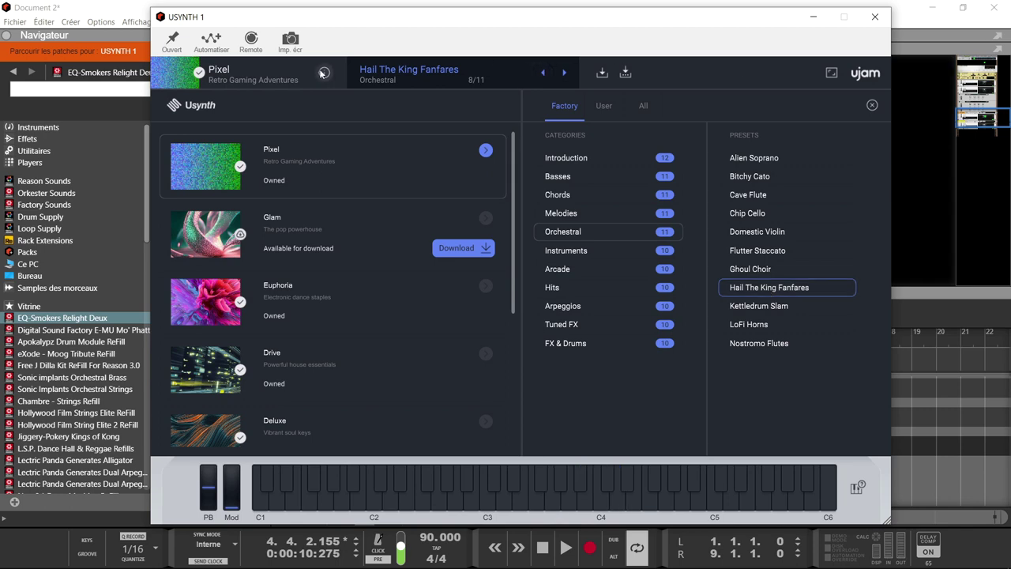
pyautogui.click(872, 105)
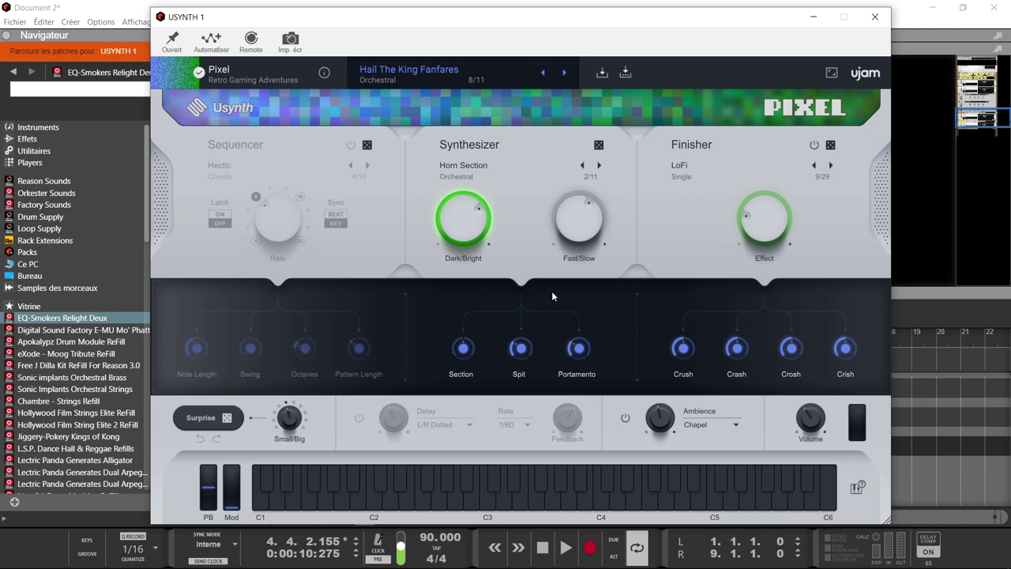
# Step: Adjust the Synthesizer's Dark/Bright slightly and sweep Fast/Slow down to the slow end and back up toward the middle
pyautogui.moveTo(474, 223)
pyautogui.mouseDown()
pyautogui.moveTo(463, 338)
pyautogui.moveTo(485, 256)
pyautogui.moveTo(479, 197)
pyautogui.moveTo(481, 228)
pyautogui.mouseUp()
pyautogui.moveTo(578, 232); pyautogui.dragTo(560, 296)
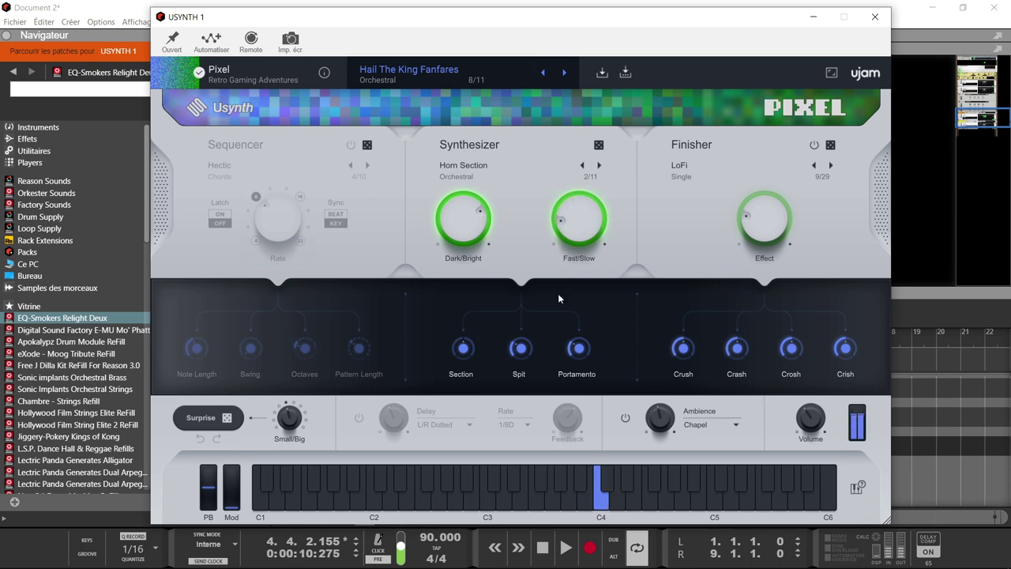
pyautogui.moveTo(566, 243); pyautogui.dragTo(570, 203)
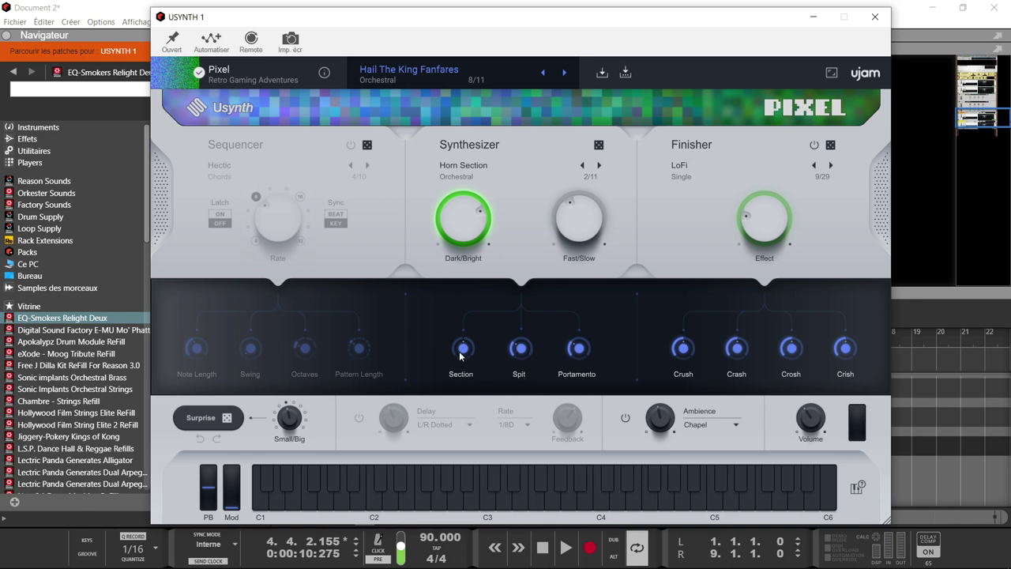
# Step: Turn on the Sequencer with the Rise And Fall 1 motif and set its rate to 4
pyautogui.click(352, 145)
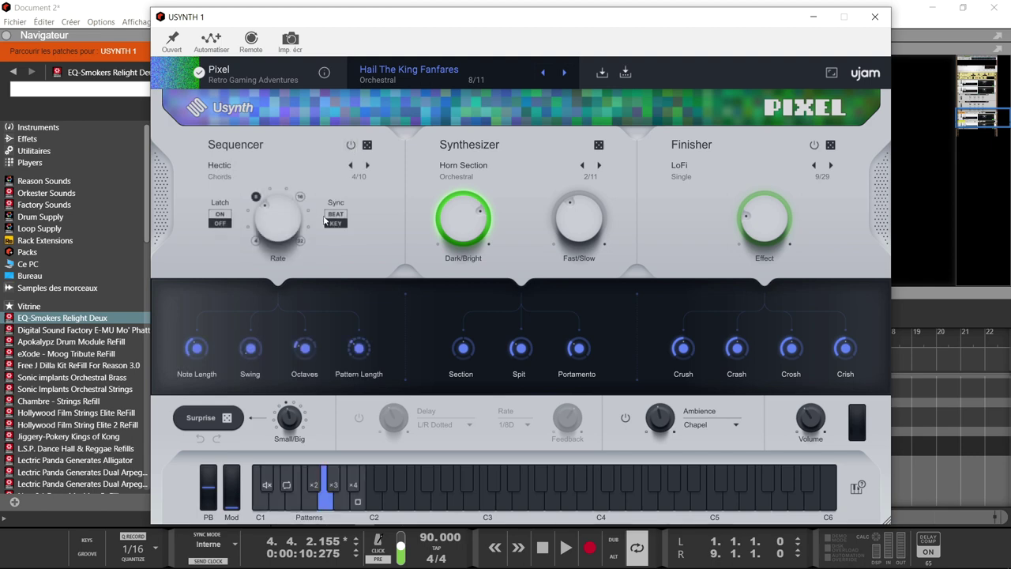
pyautogui.click(238, 165)
pyautogui.moveTo(239, 181)
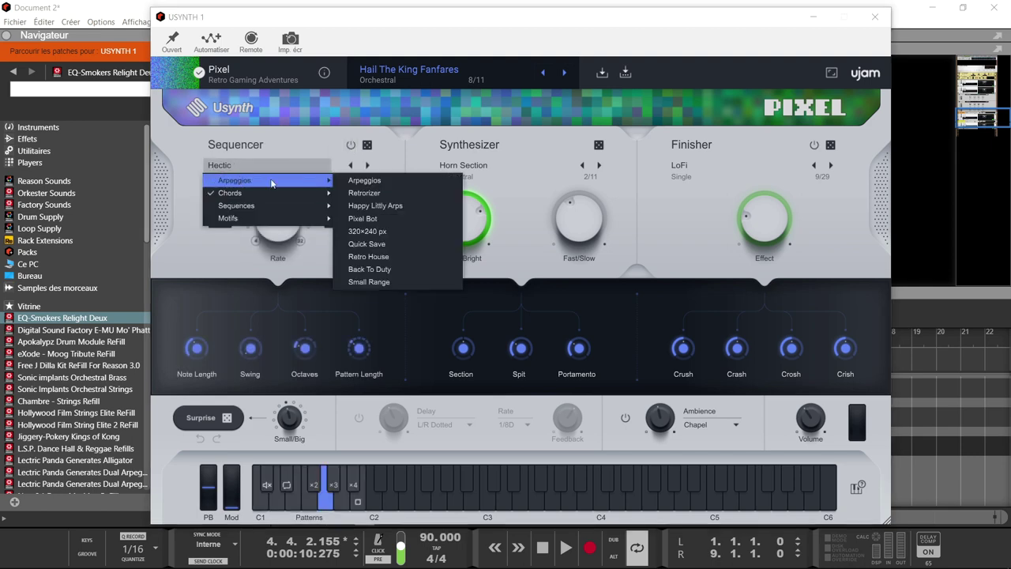
pyautogui.moveTo(276, 195)
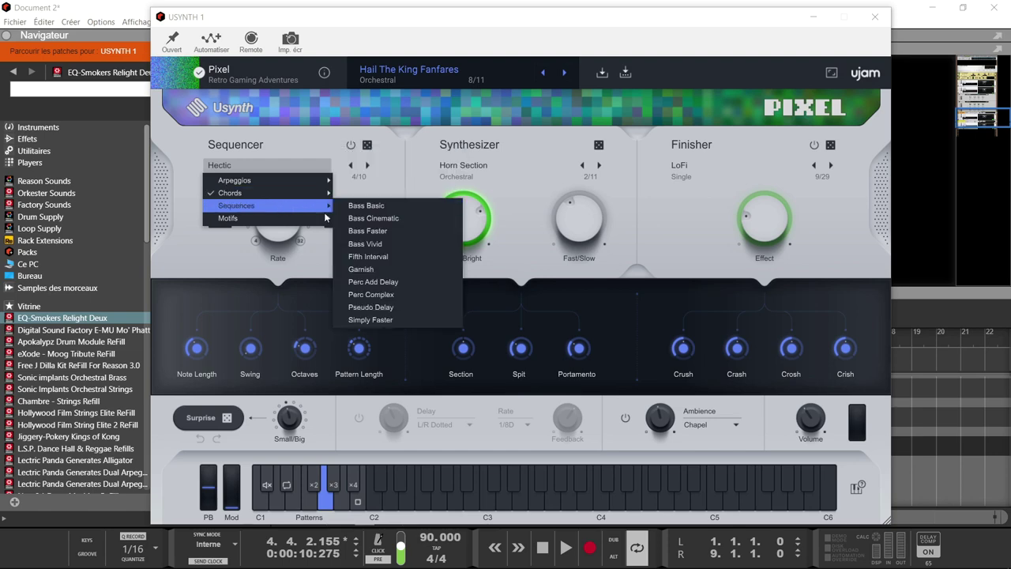
pyautogui.click(368, 231)
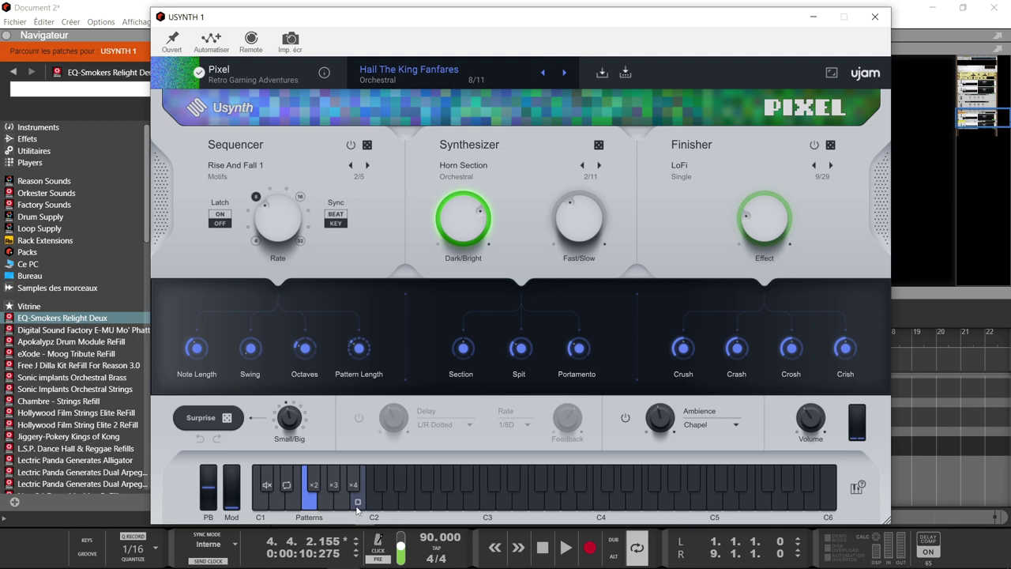
pyautogui.moveTo(286, 221); pyautogui.dragTo(277, 311)
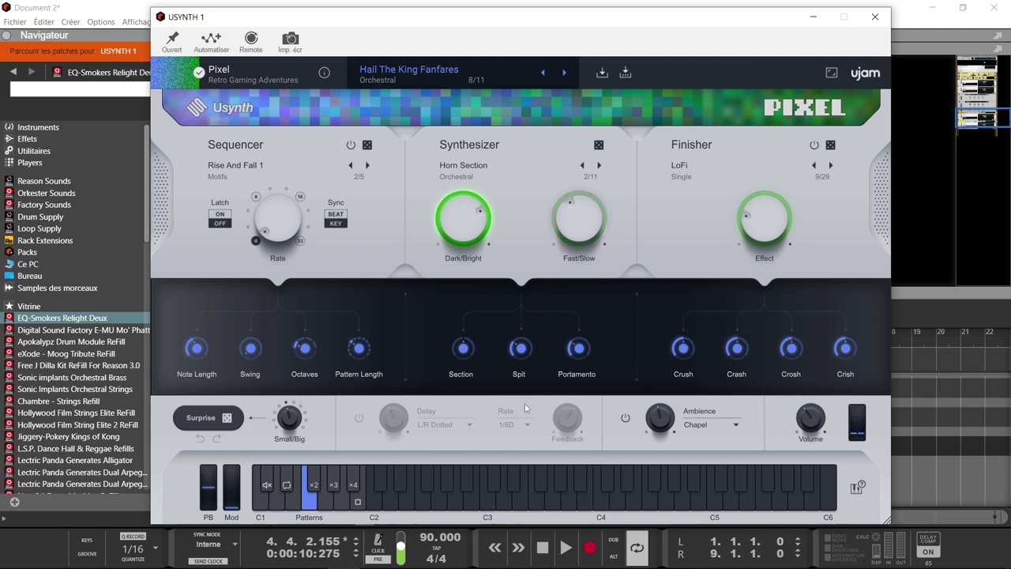
# Step: With the L/R Dotted delay switched on and the Sequencer off, play the beat briefly and stop it
pyautogui.click(358, 418)
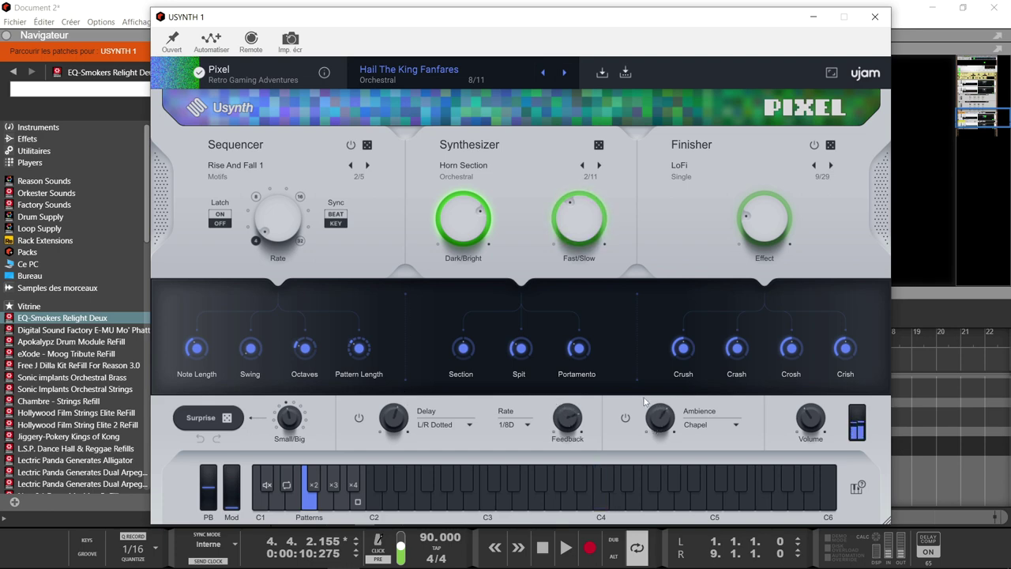
pyautogui.click(351, 146)
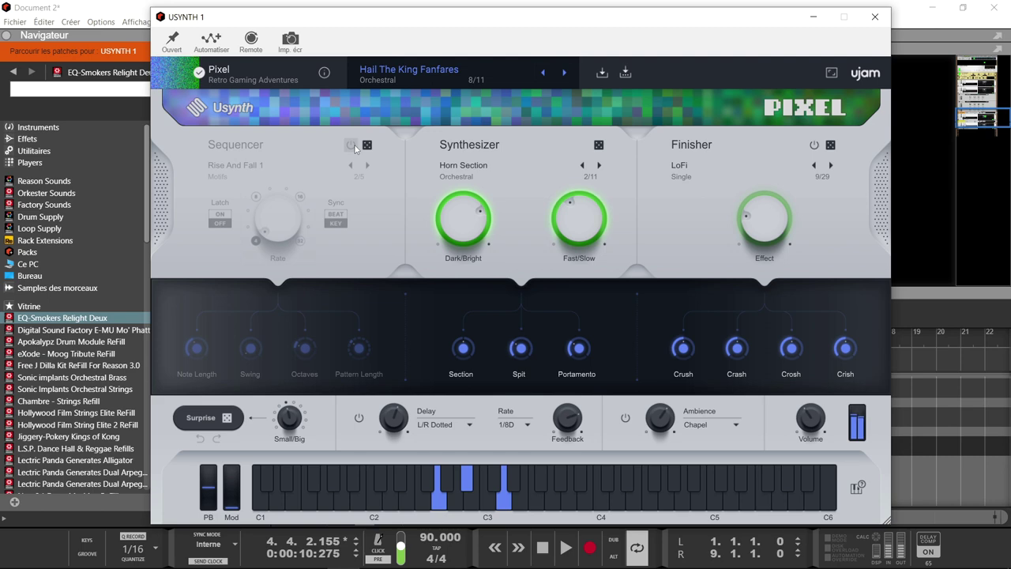
pyautogui.press('space')
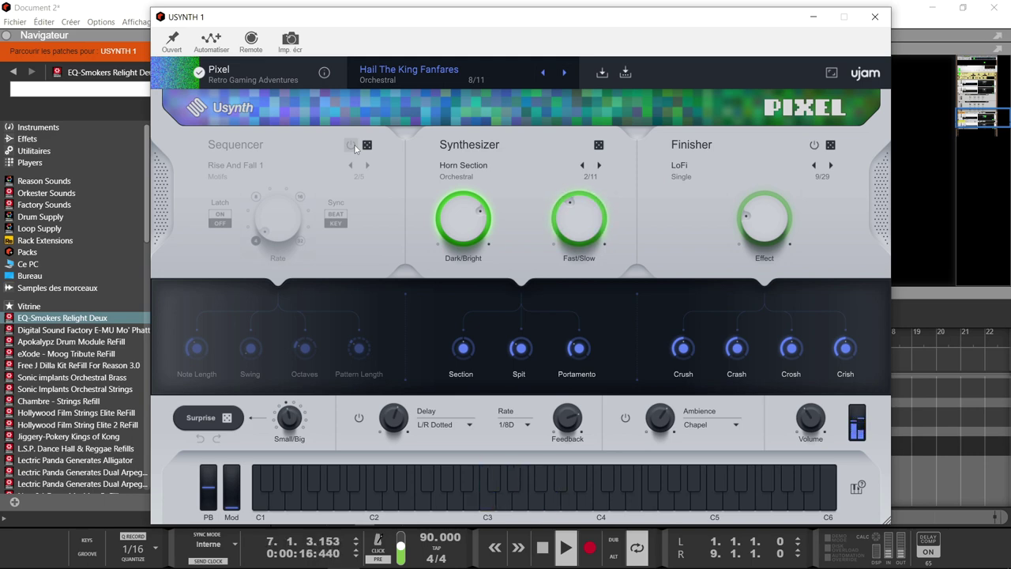
pyautogui.press('space')
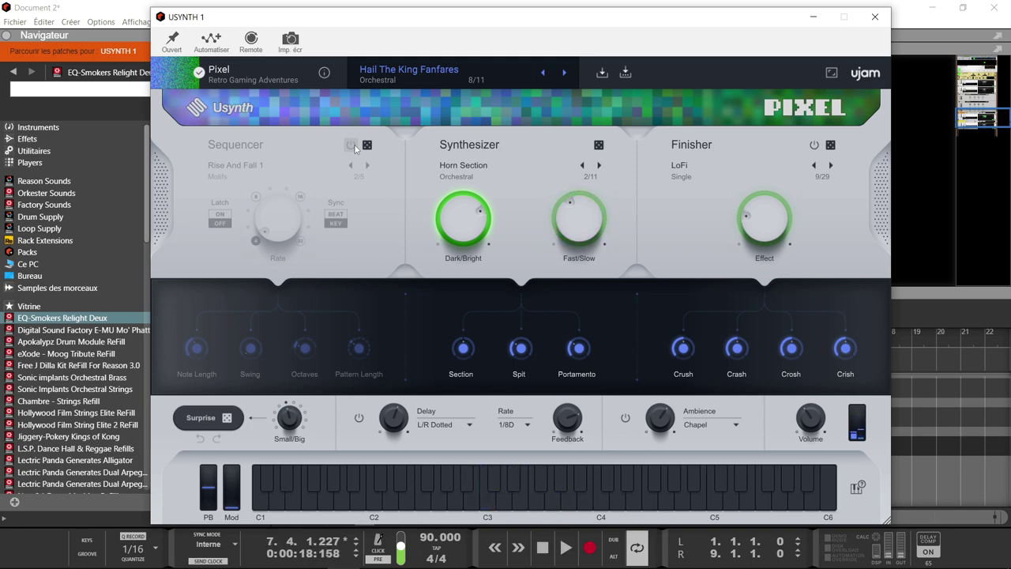
# Step: Load the Quad finisher Grain Ensemble and turn its Effect amount to full, settling back at about two thirds
pyautogui.click(683, 171)
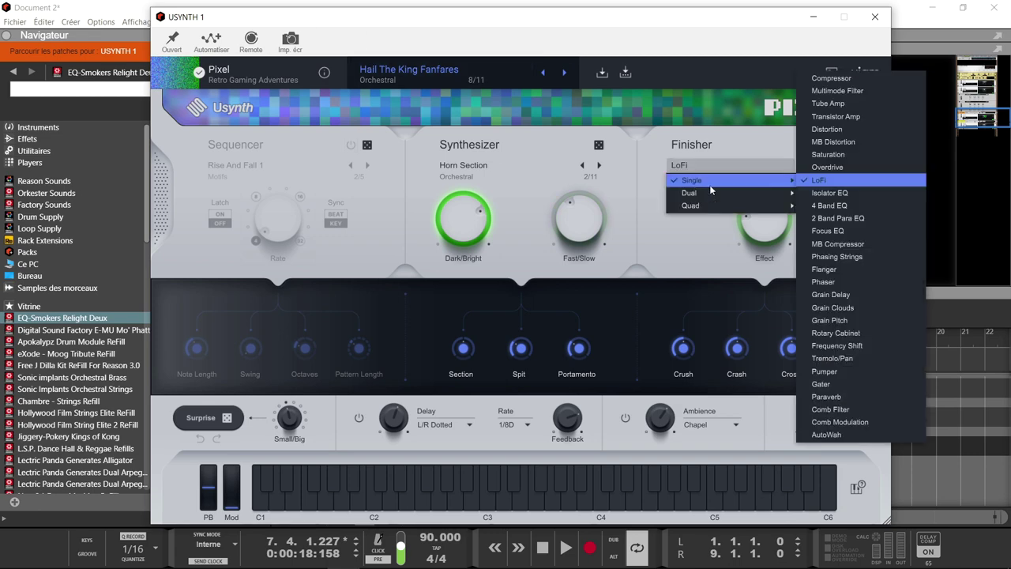
pyautogui.moveTo(695, 192)
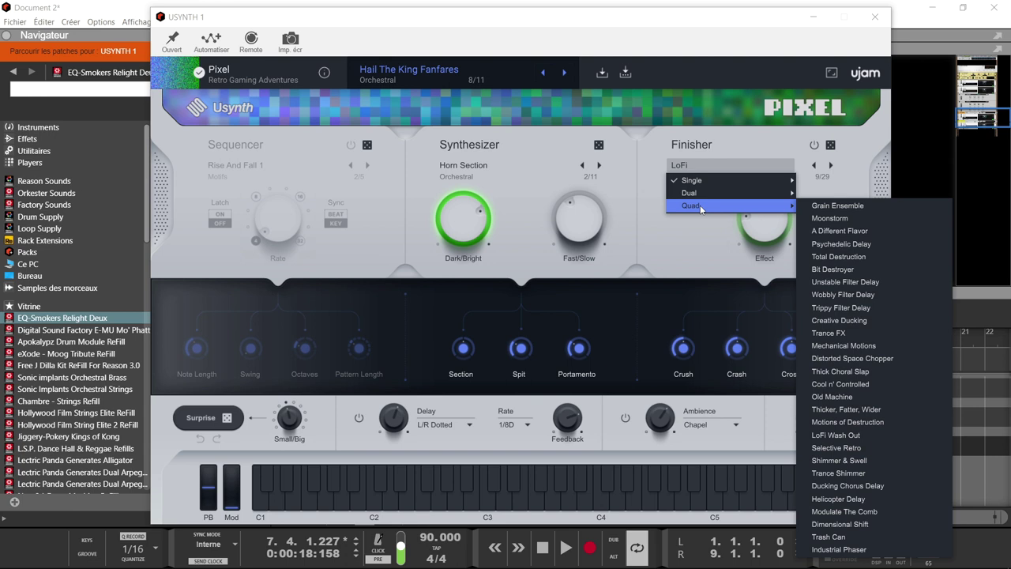
pyautogui.click(865, 207)
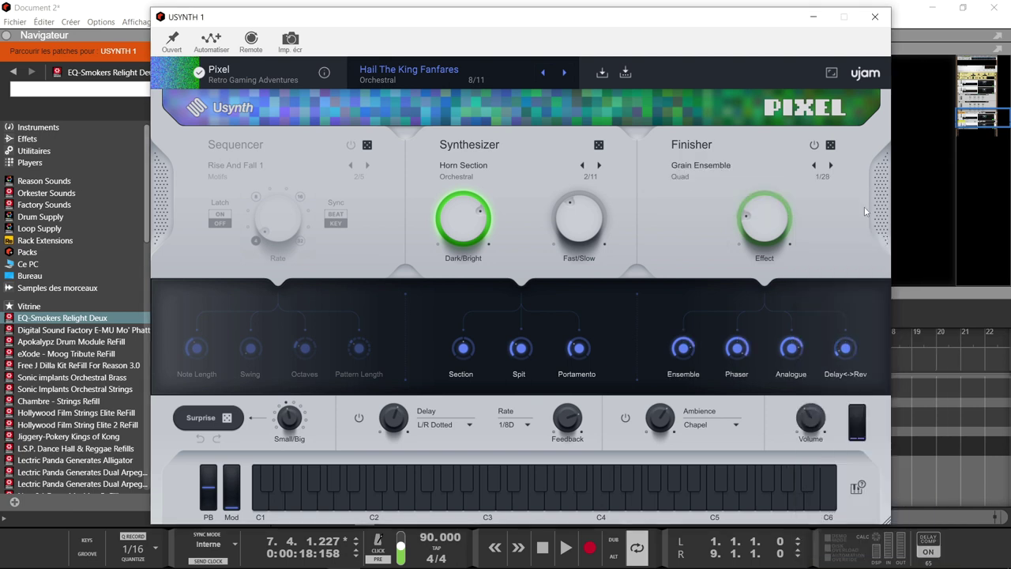
pyautogui.moveTo(763, 233); pyautogui.dragTo(769, 124)
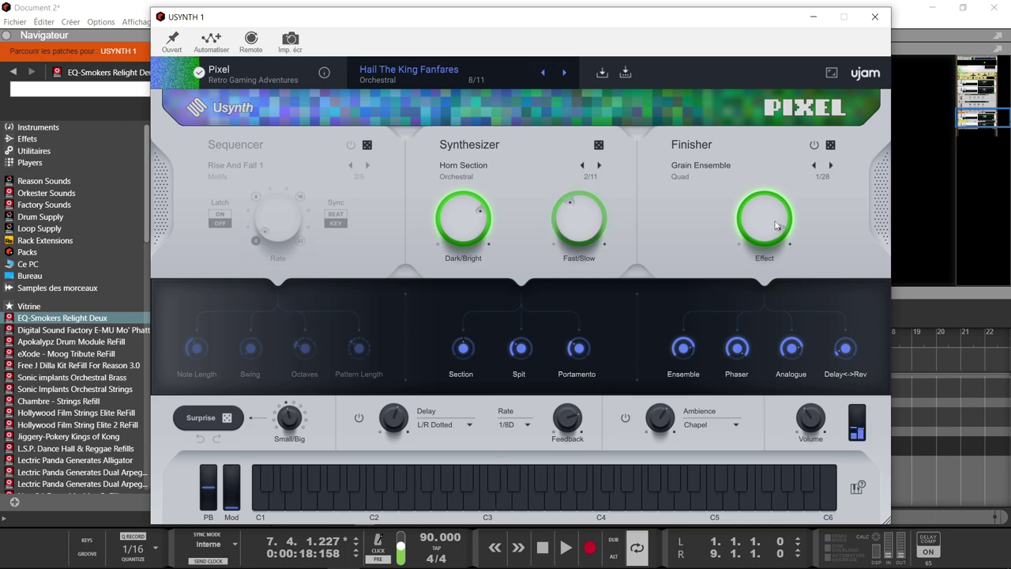
pyautogui.moveTo(775, 221); pyautogui.dragTo(774, 265)
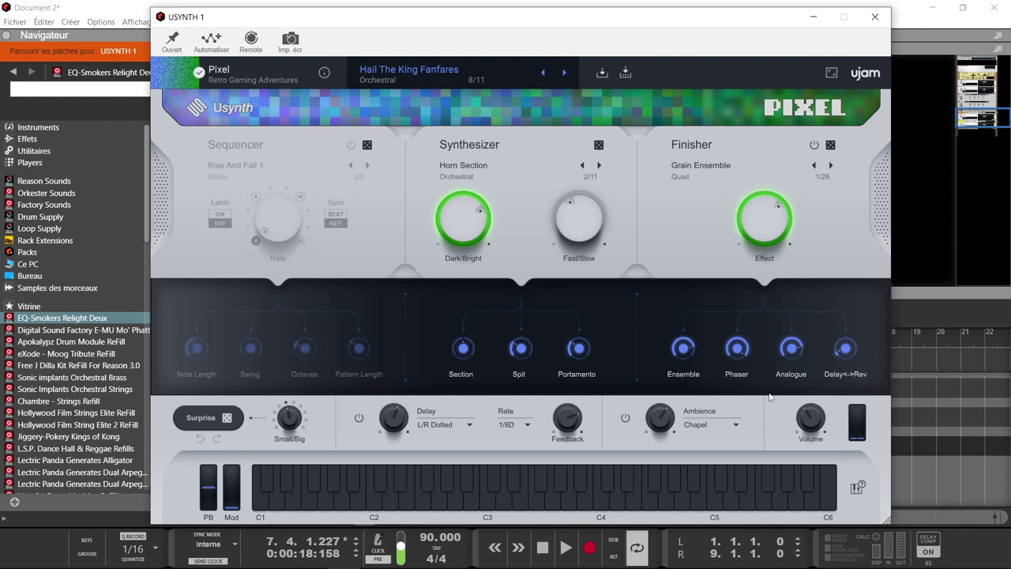
# Step: In the keyboard settings, set Scale to C (A min), Chord to Min 3-5-1 and Octave to +1
pyautogui.click(856, 488)
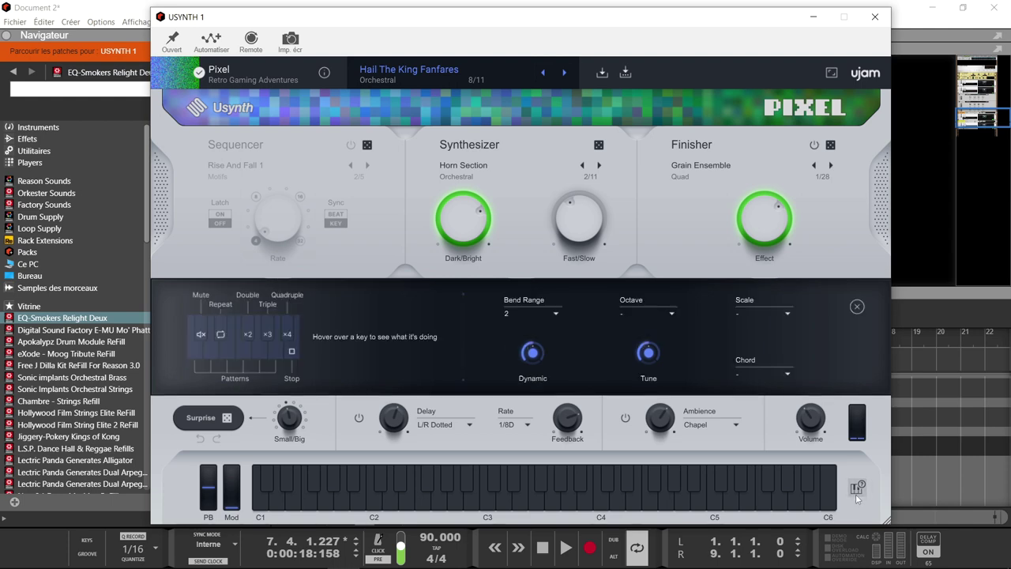
pyautogui.click(856, 489)
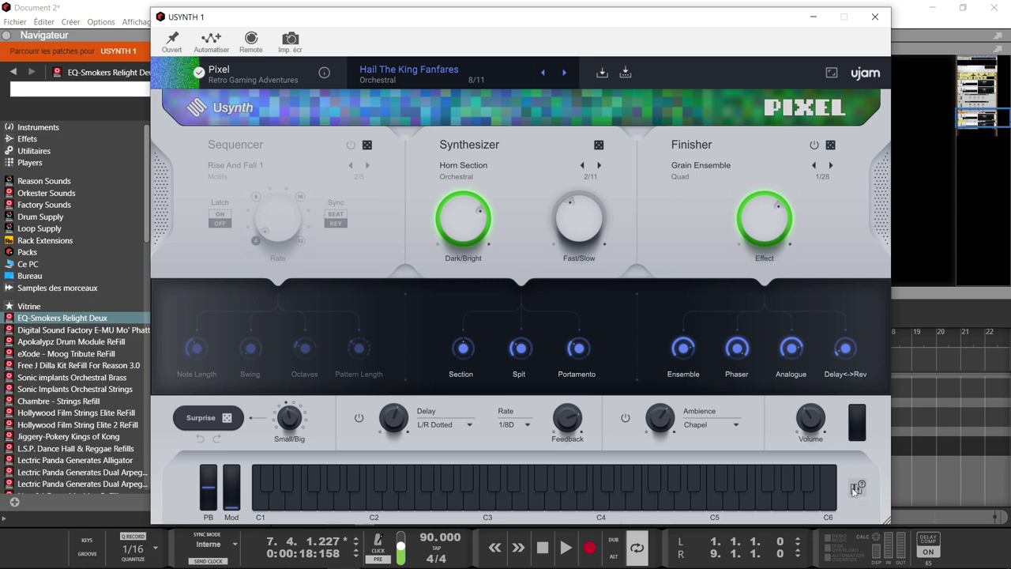
pyautogui.click(854, 489)
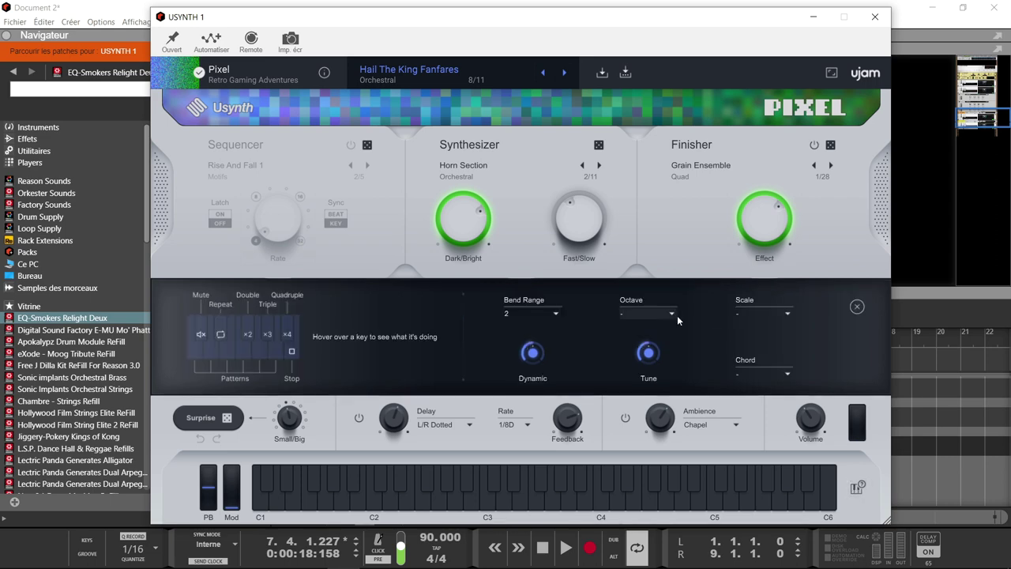
pyautogui.click(790, 314)
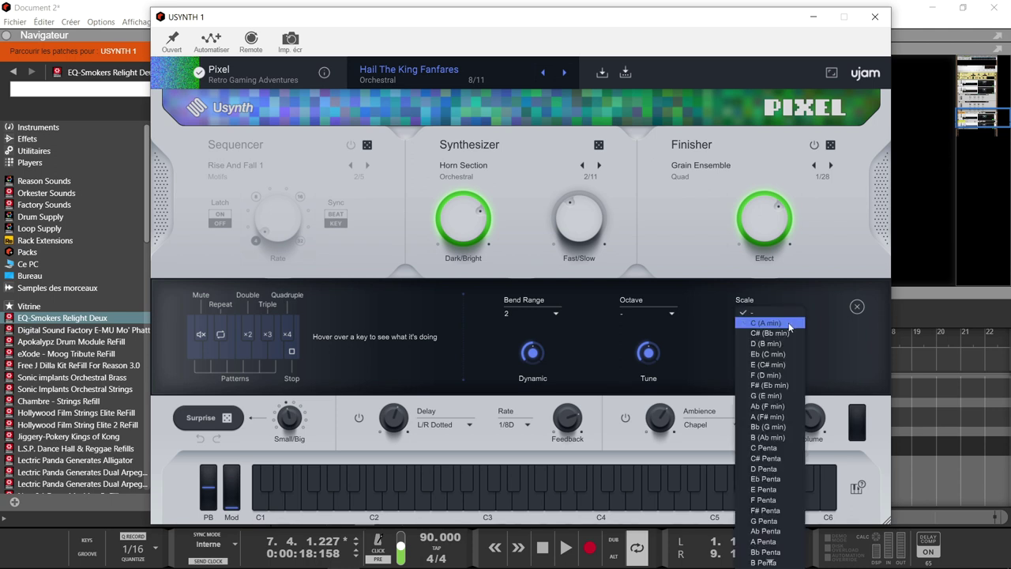
pyautogui.click(787, 324)
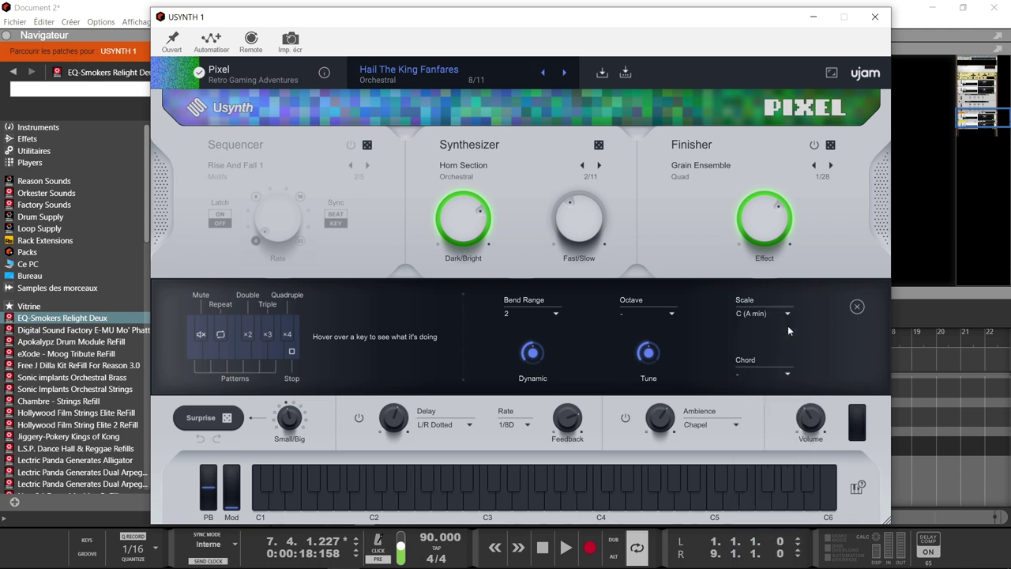
pyautogui.click(792, 374)
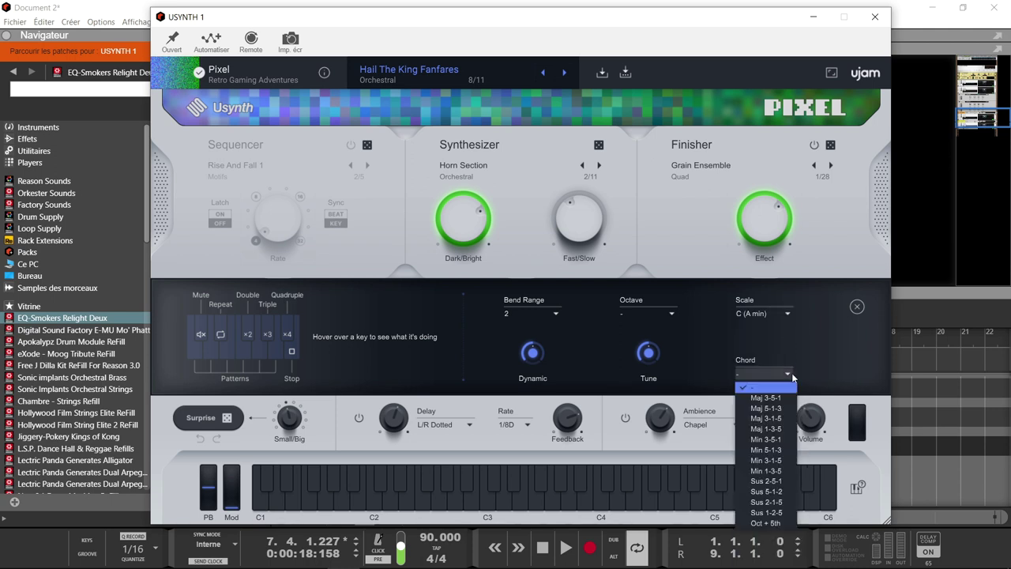
pyautogui.click(775, 442)
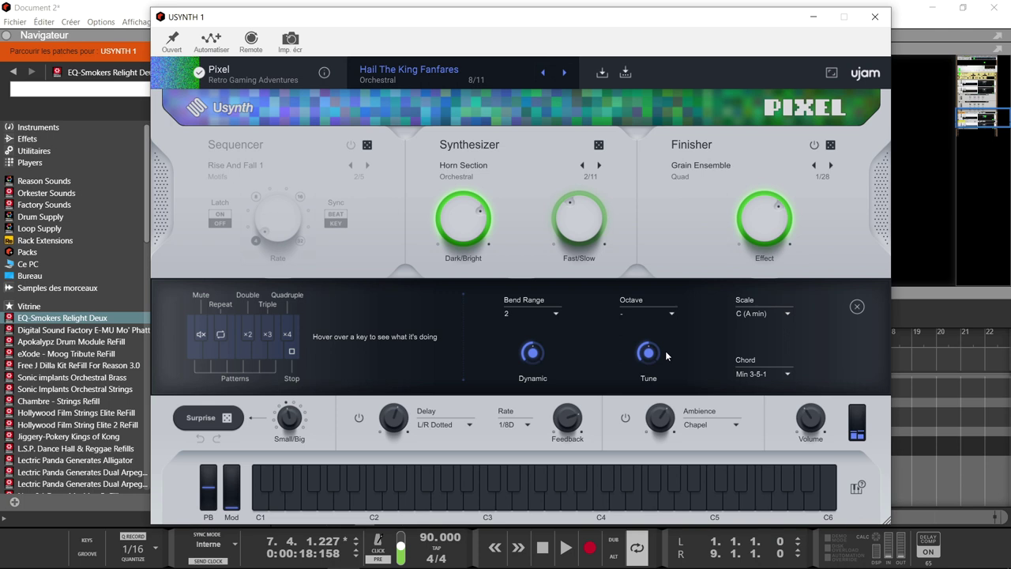
pyautogui.click(669, 314)
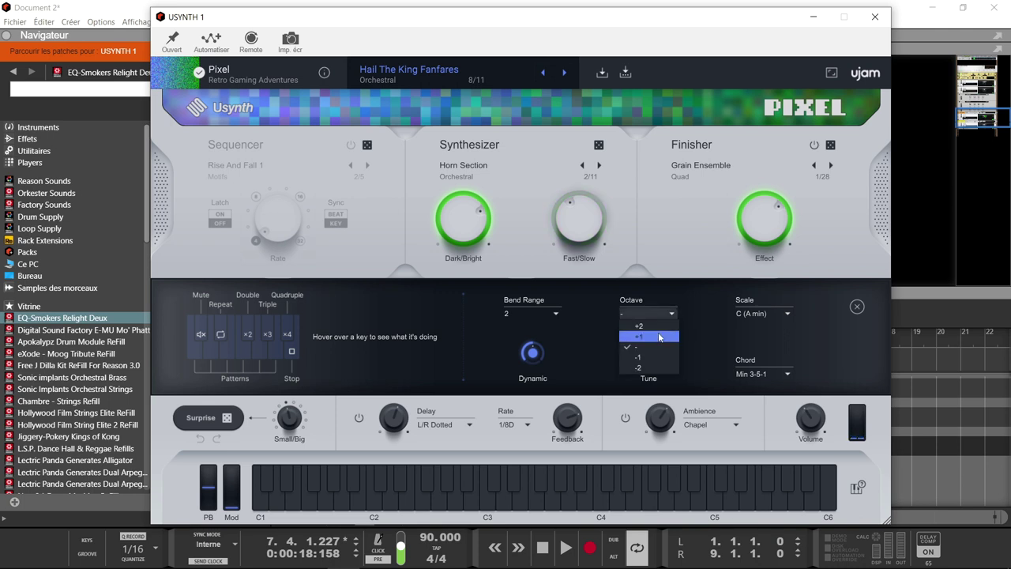
pyautogui.click(655, 338)
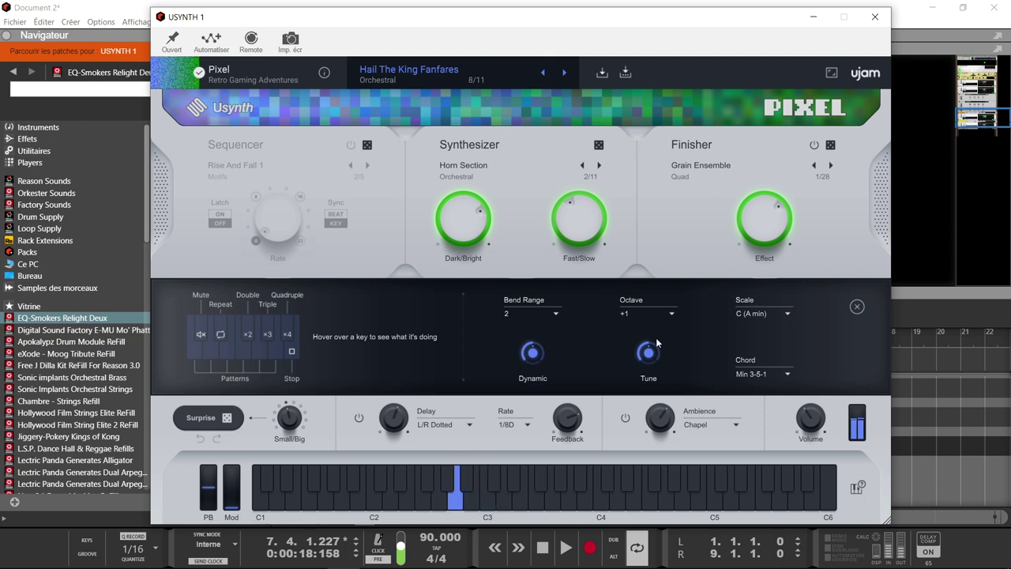
# Step: Turn the Sequencer back on, switch it to the Arpeggios pattern, and raise its rate to 16
pyautogui.click(351, 145)
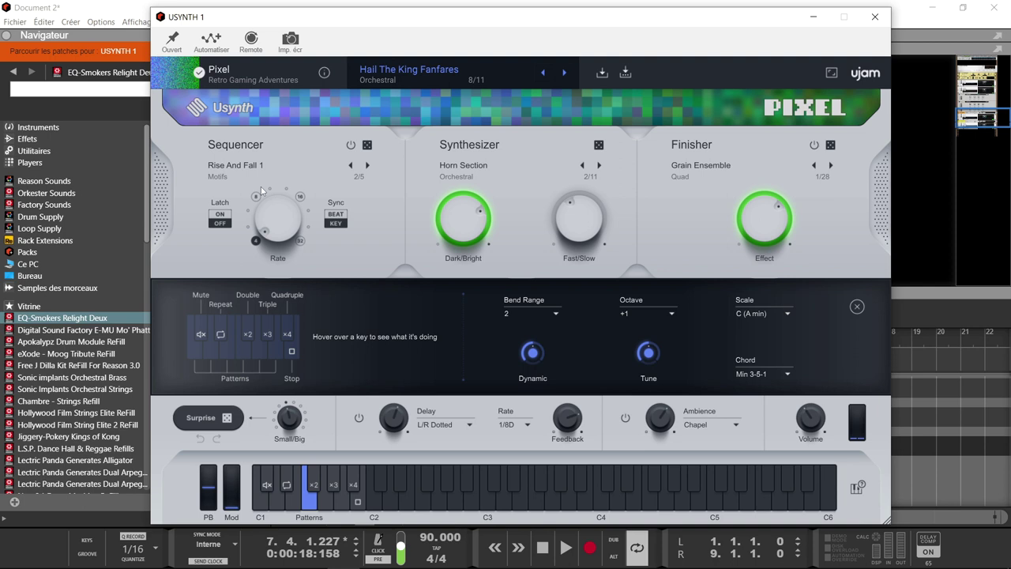
pyautogui.moveTo(272, 222); pyautogui.dragTo(289, 170)
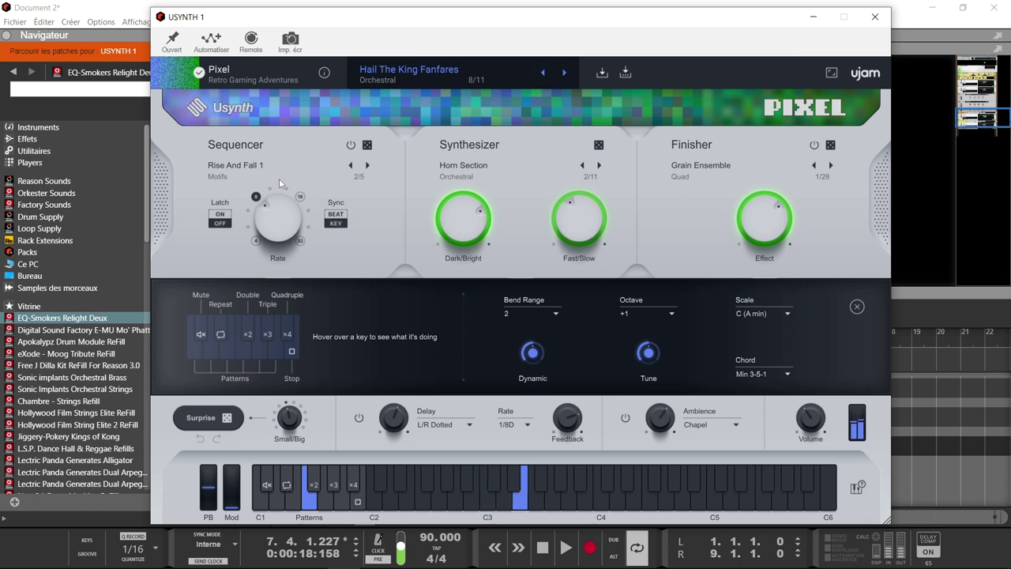
pyautogui.click(230, 166)
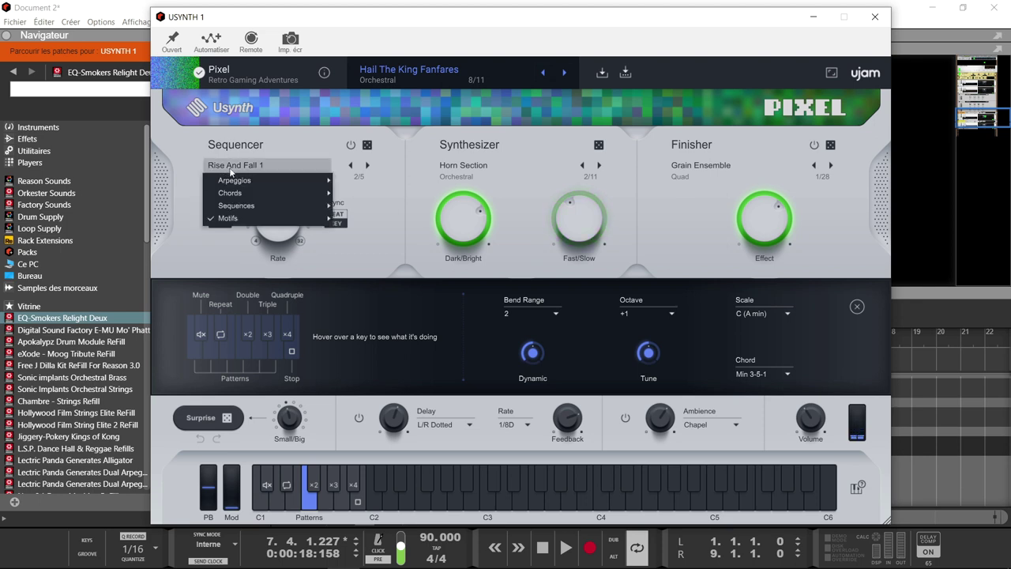
pyautogui.moveTo(311, 182)
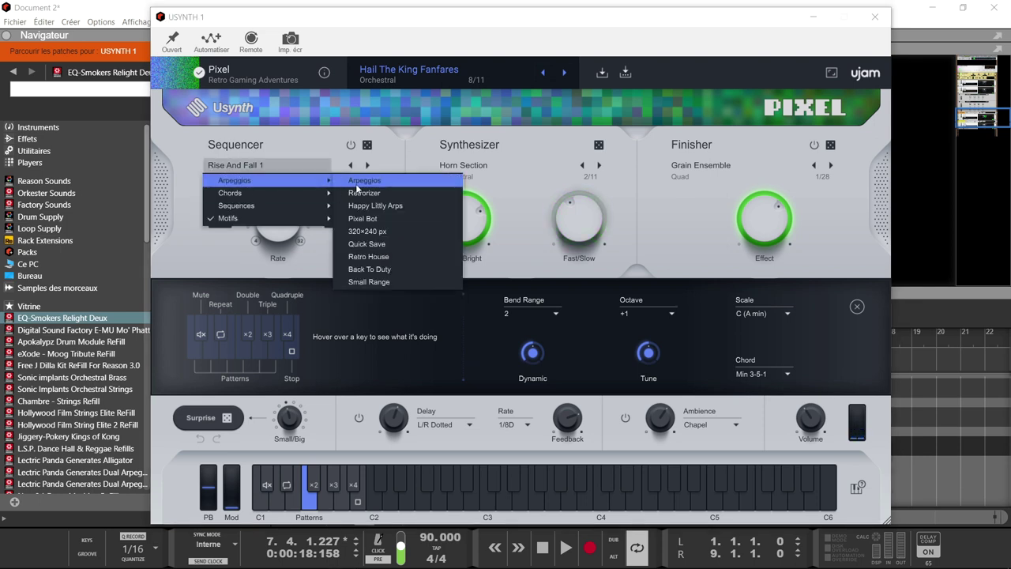
pyautogui.click(364, 181)
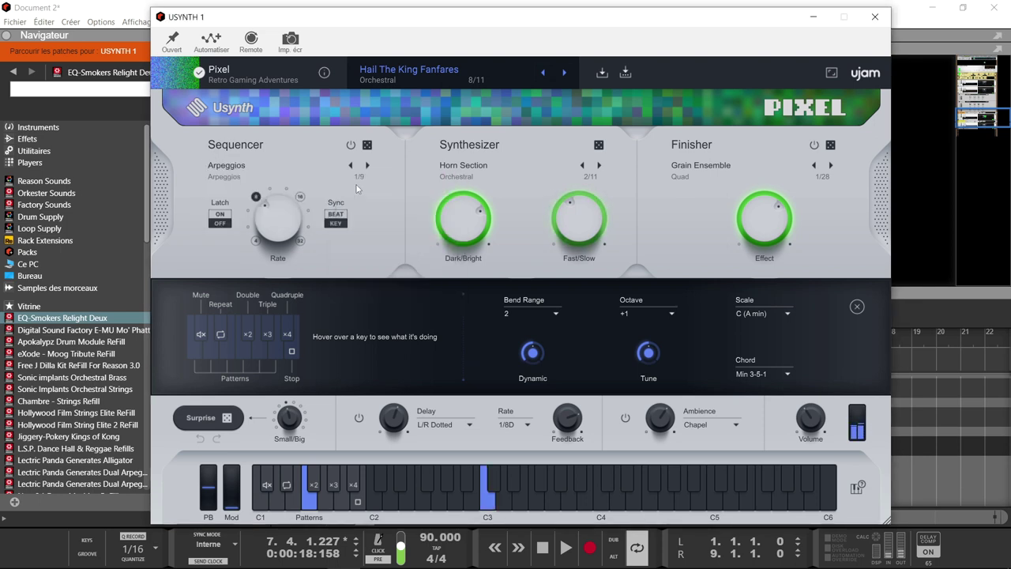
pyautogui.moveTo(278, 221); pyautogui.dragTo(278, 203)
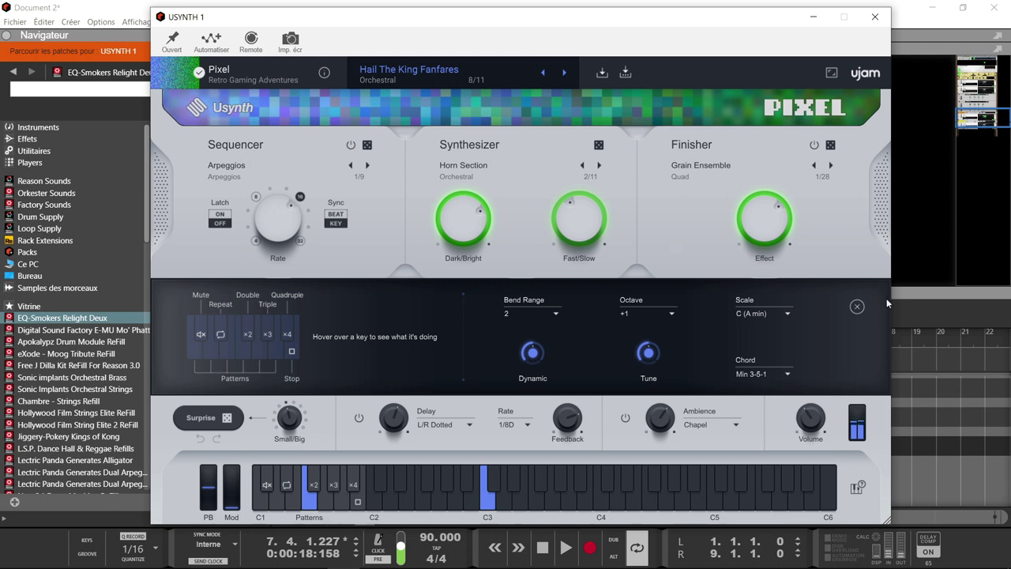
# Step: Close the keyboard settings and try out the Sequencer's Pattern Length, Octaves and Note Length controls
pyautogui.click(858, 307)
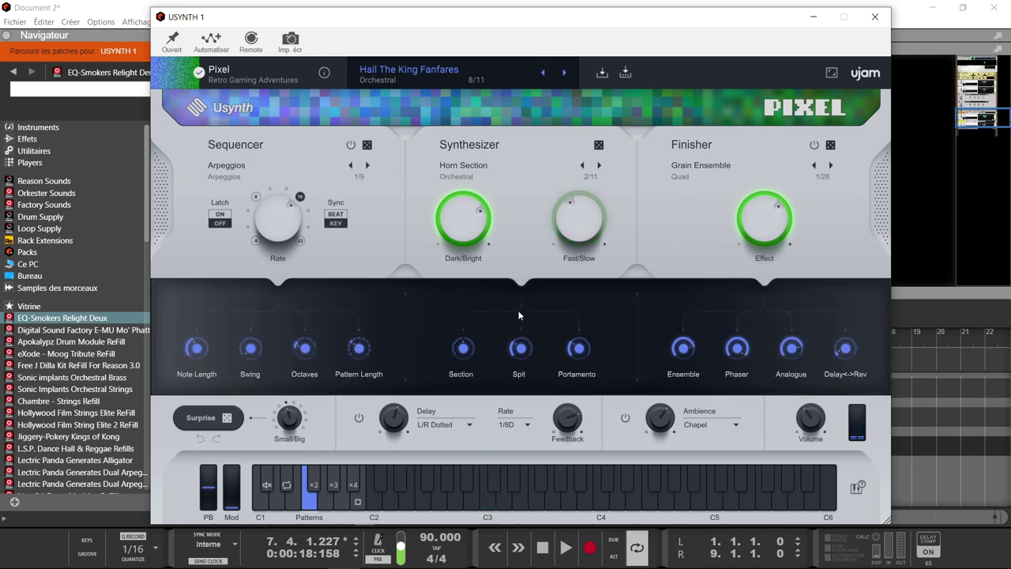
pyautogui.moveTo(347, 369); pyautogui.dragTo(354, 324)
pyautogui.click(304, 350)
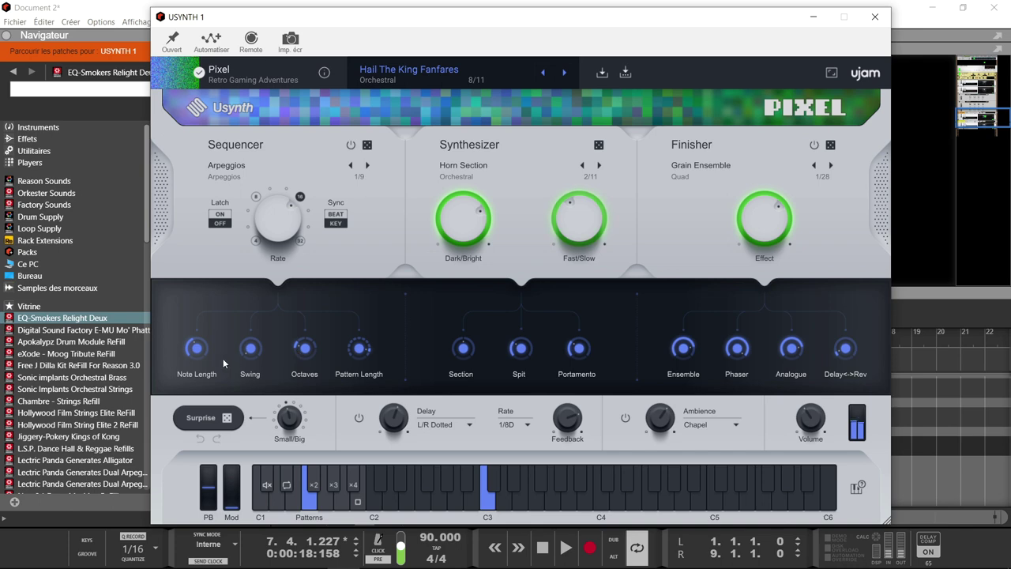
pyautogui.moveTo(198, 353)
pyautogui.moveTo(192, 319); pyautogui.dragTo(191, 320)
pyautogui.moveTo(190, 352); pyautogui.dragTo(194, 321)
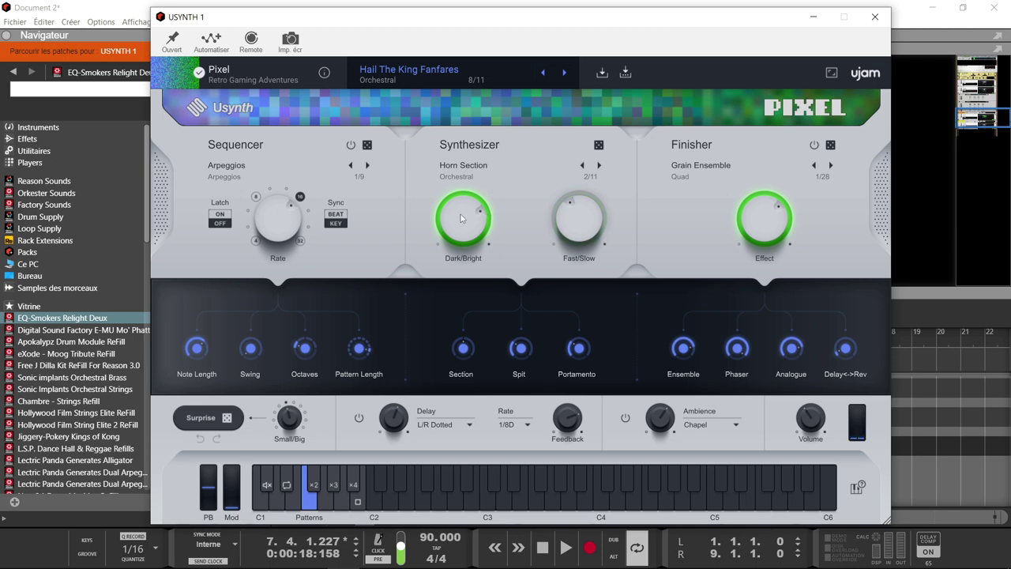
# Step: Raise the Synthesizer's Dark/Bright to 92.1% and lower its Fast/Slow to 13.1%
pyautogui.moveTo(466, 224); pyautogui.dragTo(449, 198)
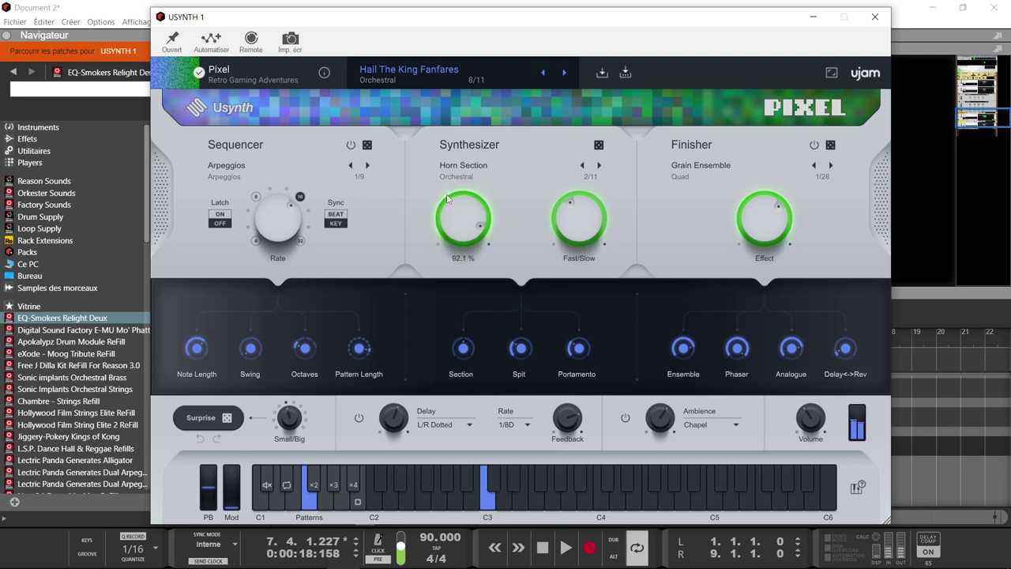
pyautogui.moveTo(572, 225); pyautogui.dragTo(557, 259)
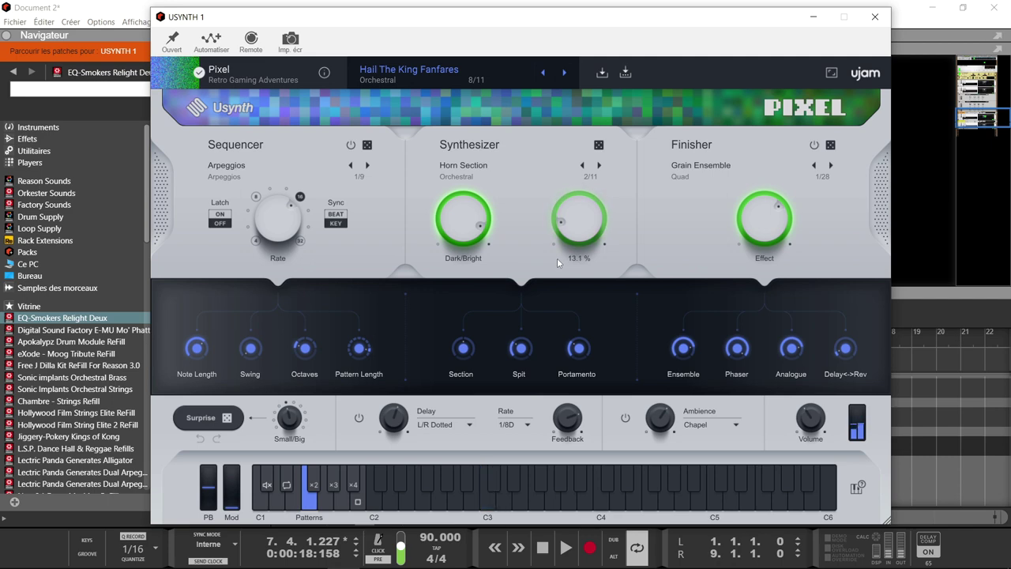
# Step: Switch off the Ambience and Delay effects and the Sequencer
pyautogui.click(626, 419)
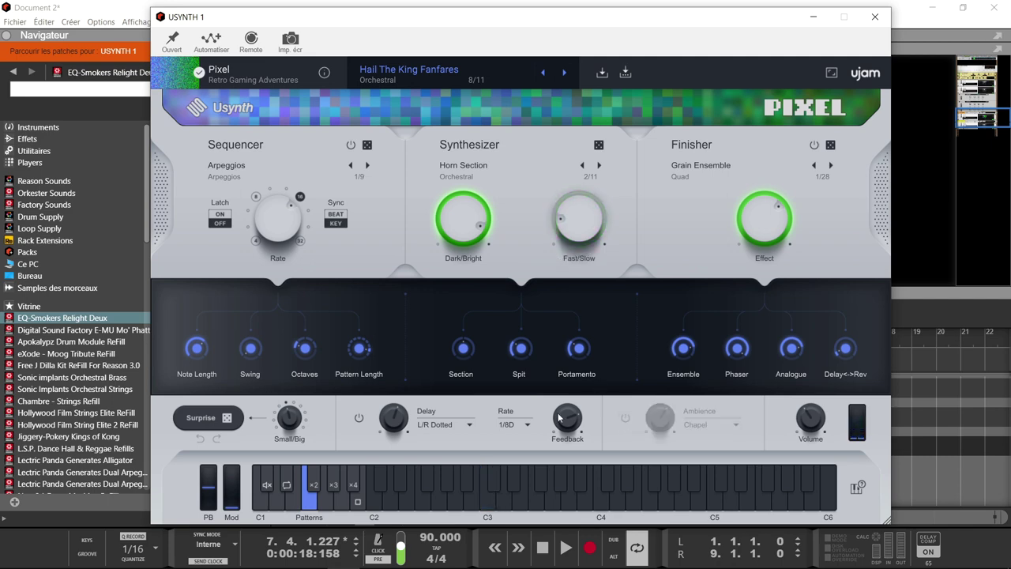
pyautogui.click(359, 417)
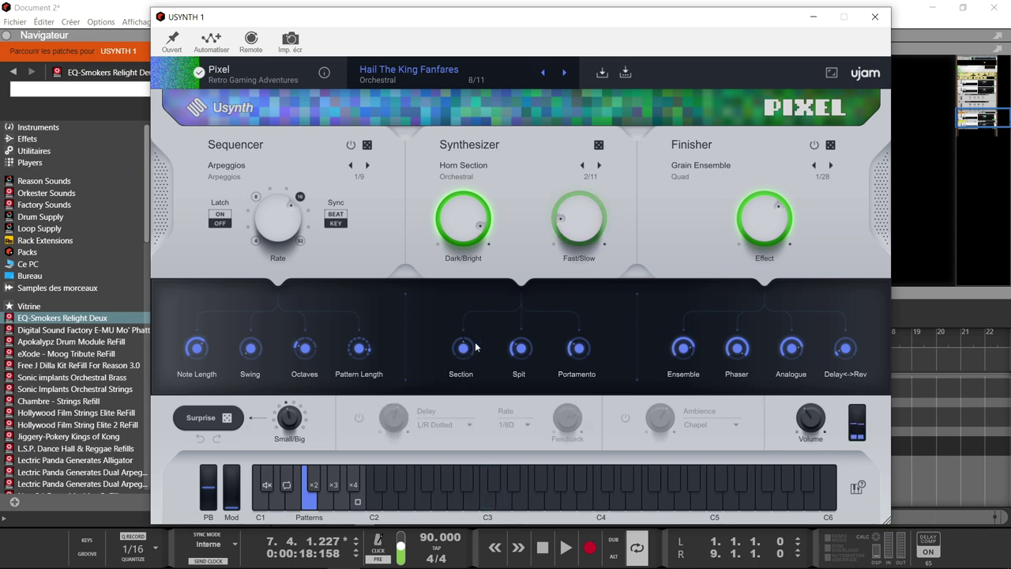
pyautogui.click(351, 145)
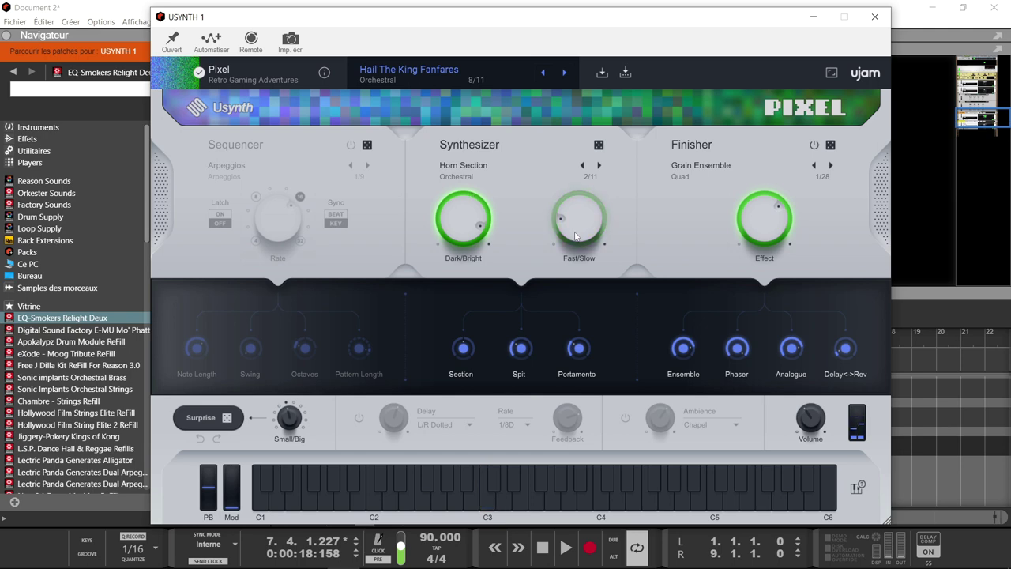
# Step: Sweep the Horn Section's Fast/Slow and Dark/Bright while playing notes, settling both at roughly two thirds
pyautogui.moveTo(575, 236); pyautogui.dragTo(575, 204)
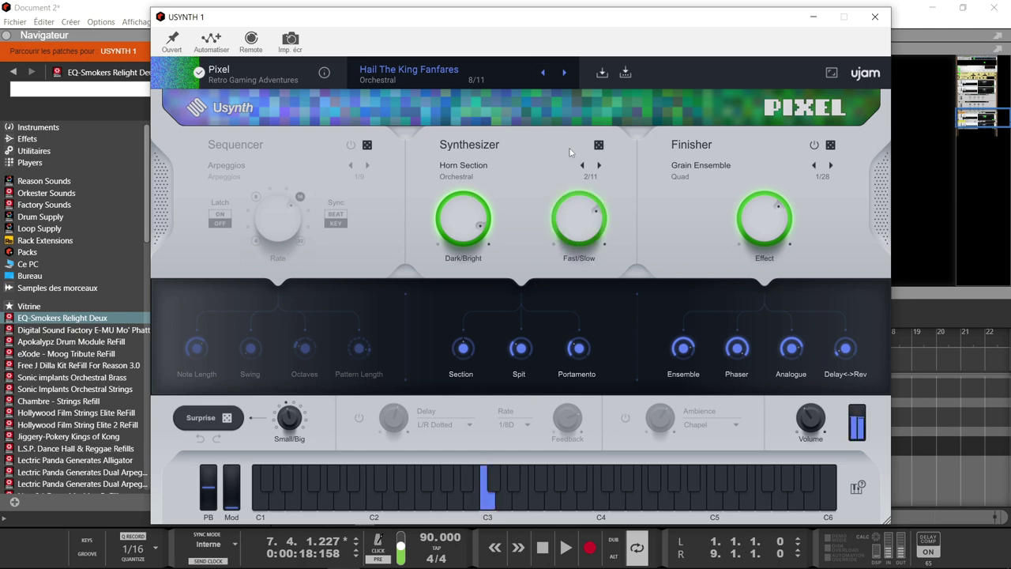
pyautogui.moveTo(587, 222); pyautogui.dragTo(587, 207)
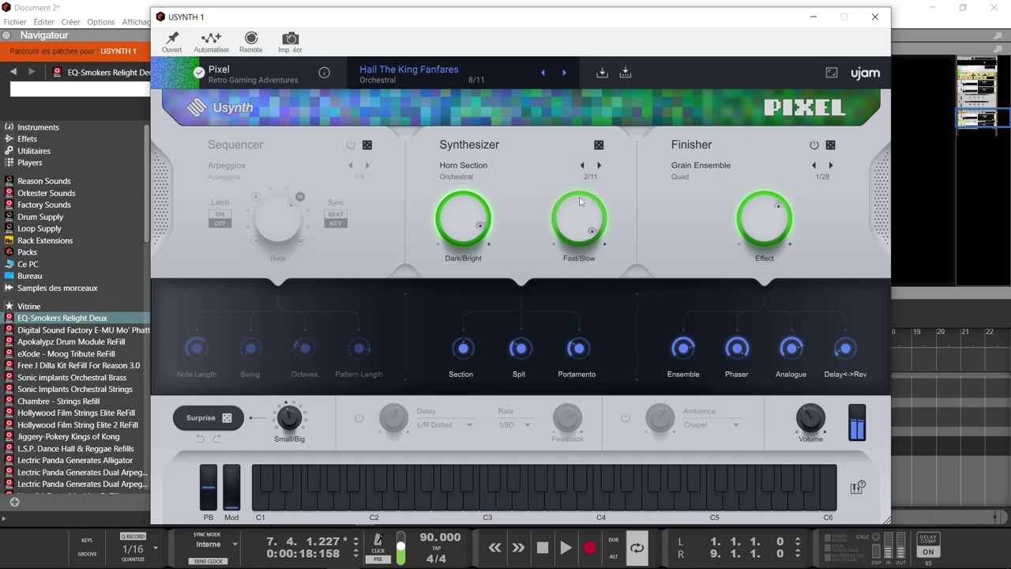
pyautogui.moveTo(464, 222); pyautogui.dragTo(451, 255)
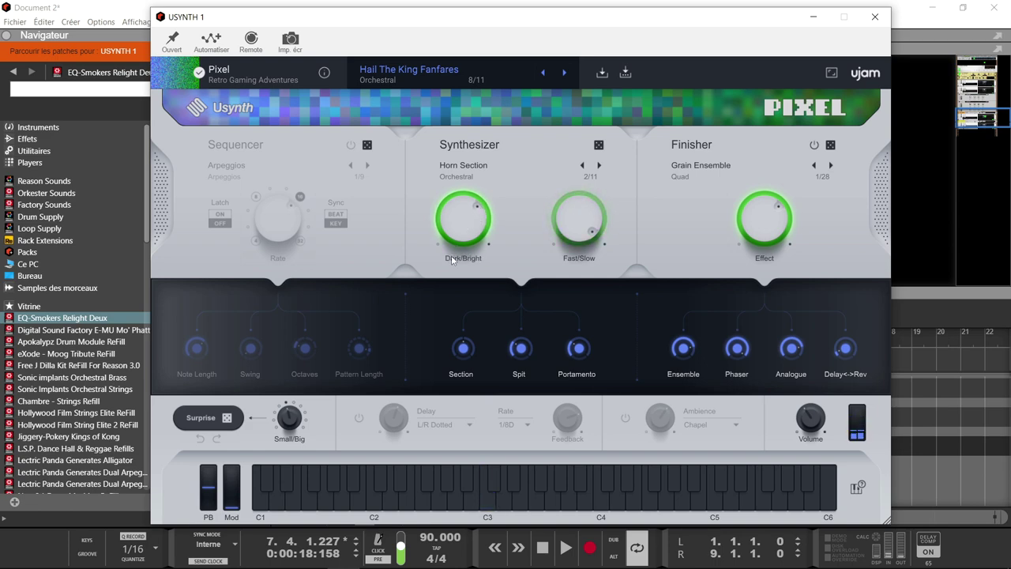
pyautogui.moveTo(569, 213); pyautogui.dragTo(570, 261)
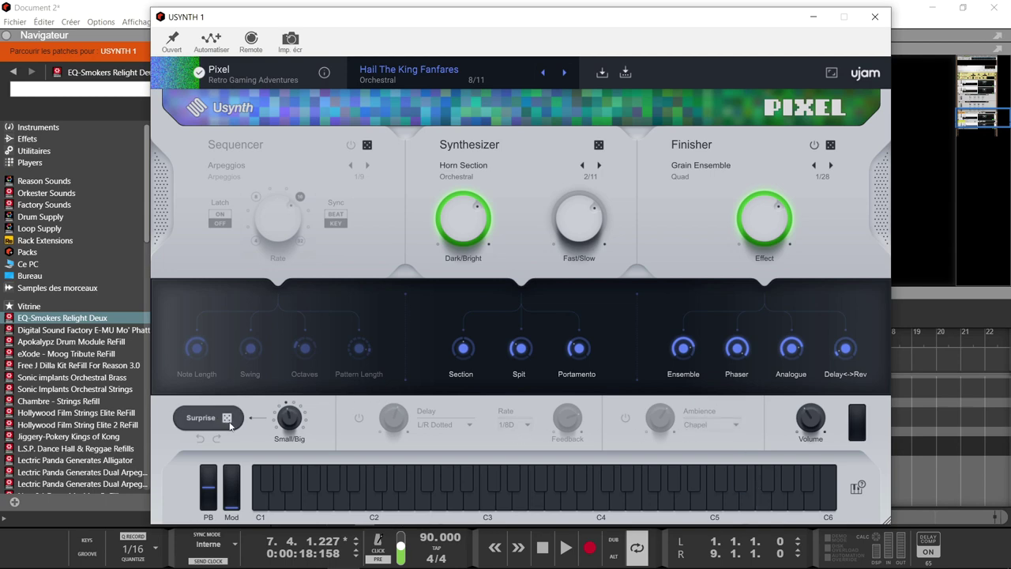
# Step: Raise the Surprise amount toward Big and randomize the whole patch three times, auditioning each result
pyautogui.moveTo(289, 417); pyautogui.dragTo(288, 377)
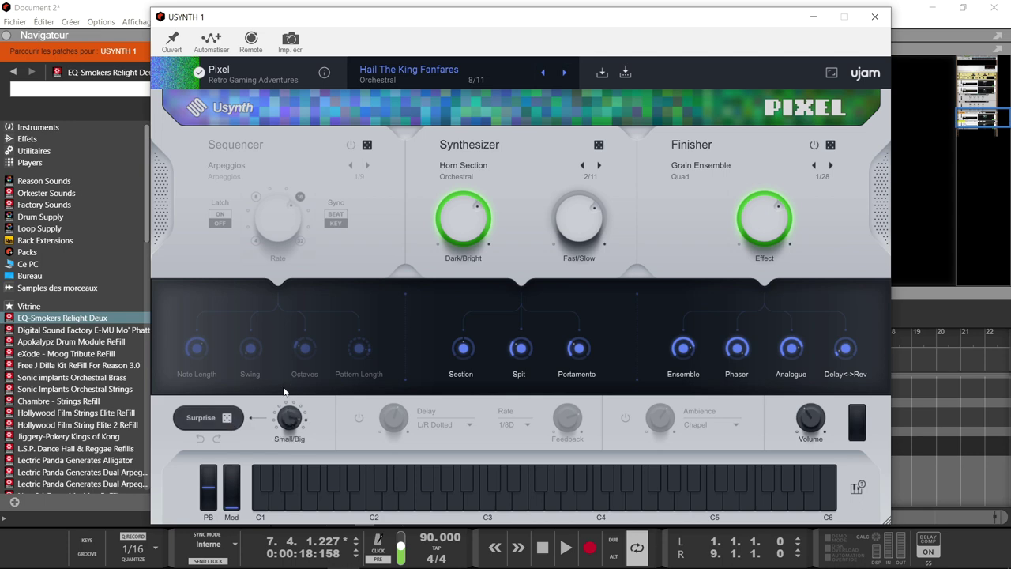
pyautogui.click(225, 419)
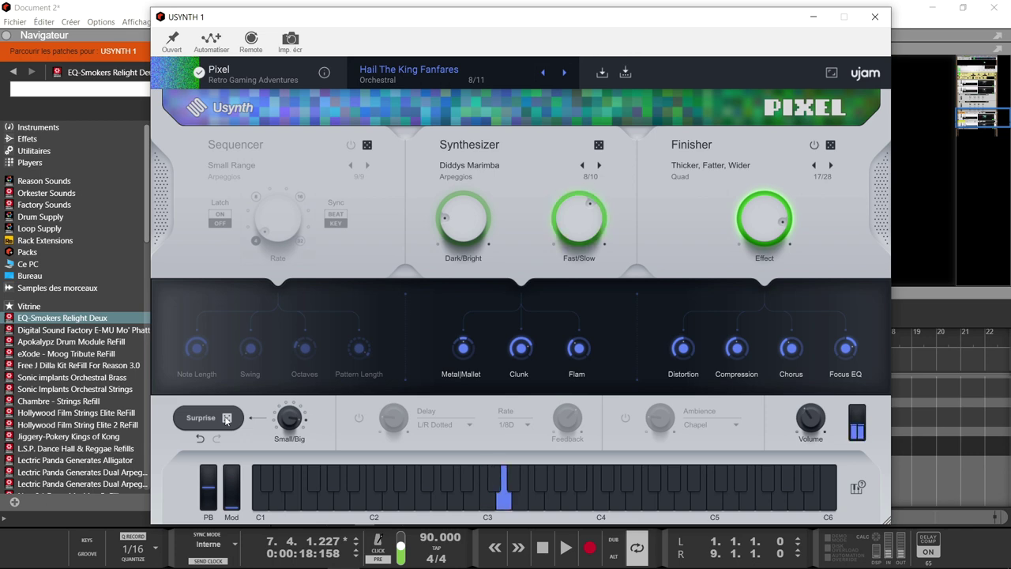
pyautogui.click(224, 419)
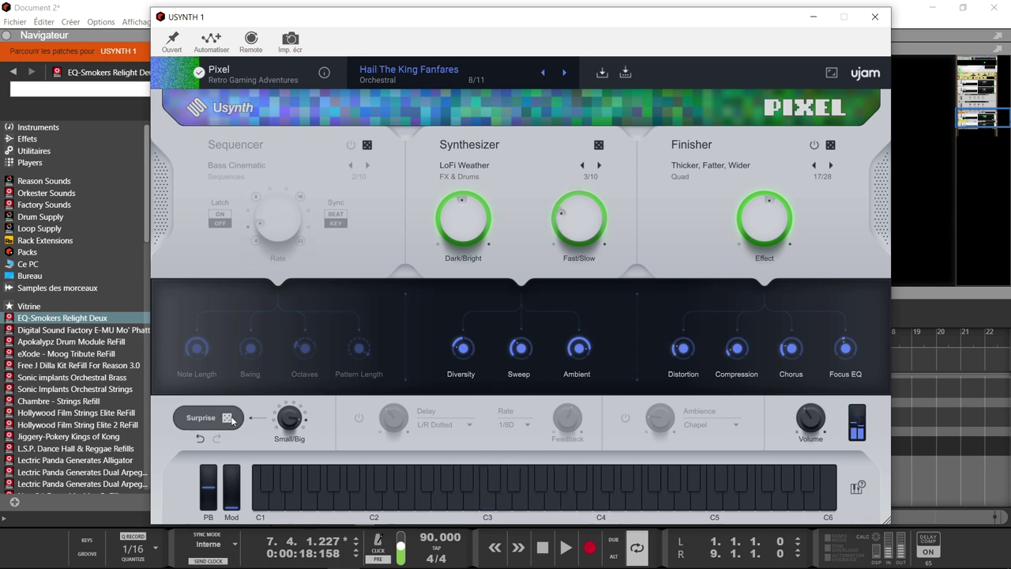
pyautogui.click(229, 419)
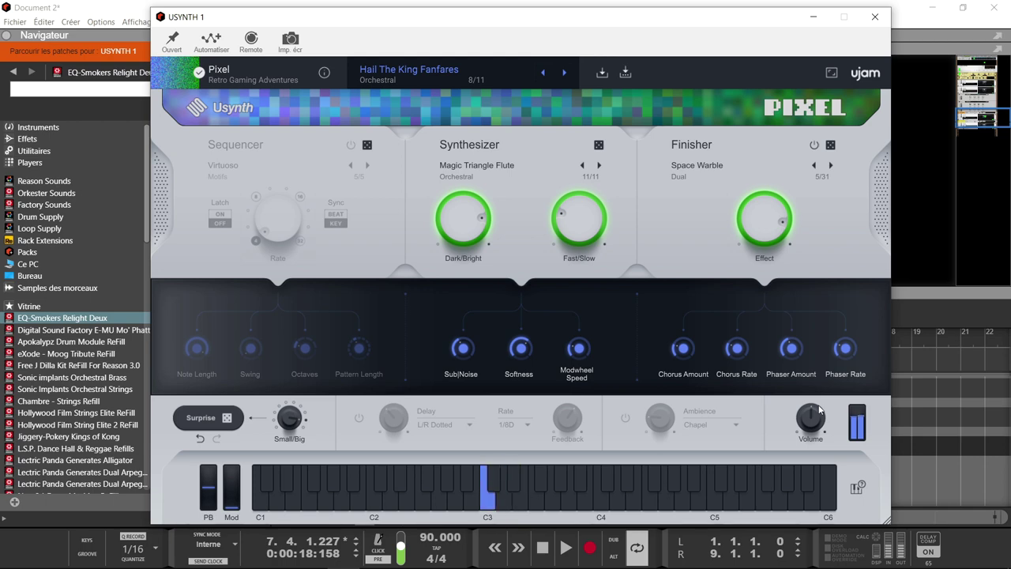
# Step: Load the Melodies sound G-Eye Silo Riff in the Synthesizer and briefly check the keyboard settings
pyautogui.click(478, 166)
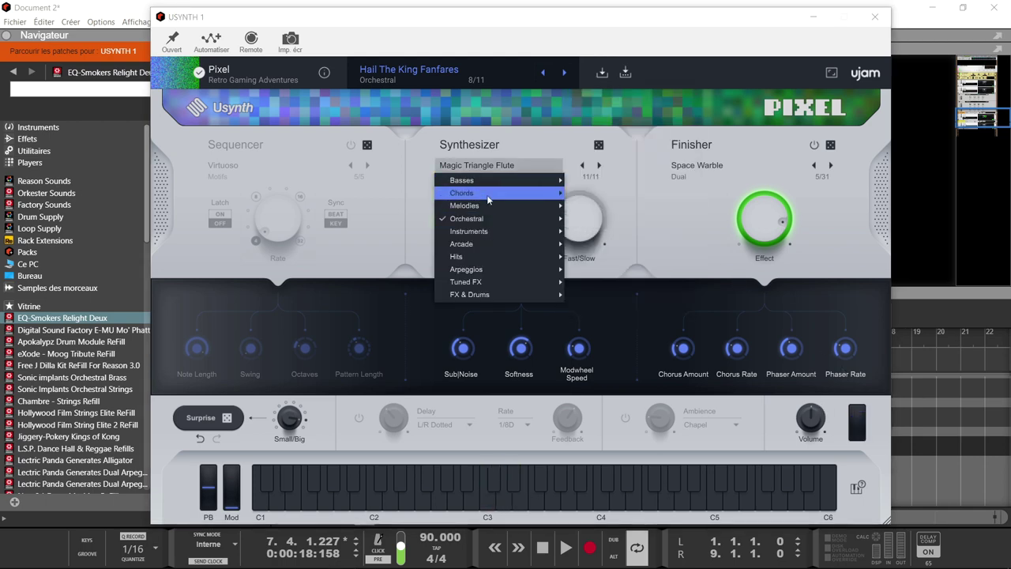
pyautogui.moveTo(487, 209)
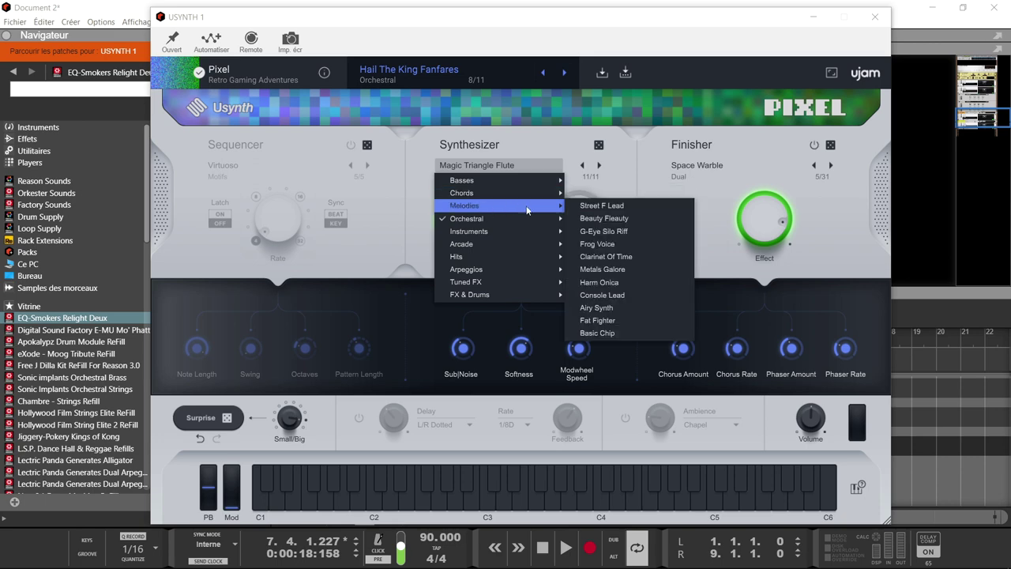
pyautogui.click(593, 232)
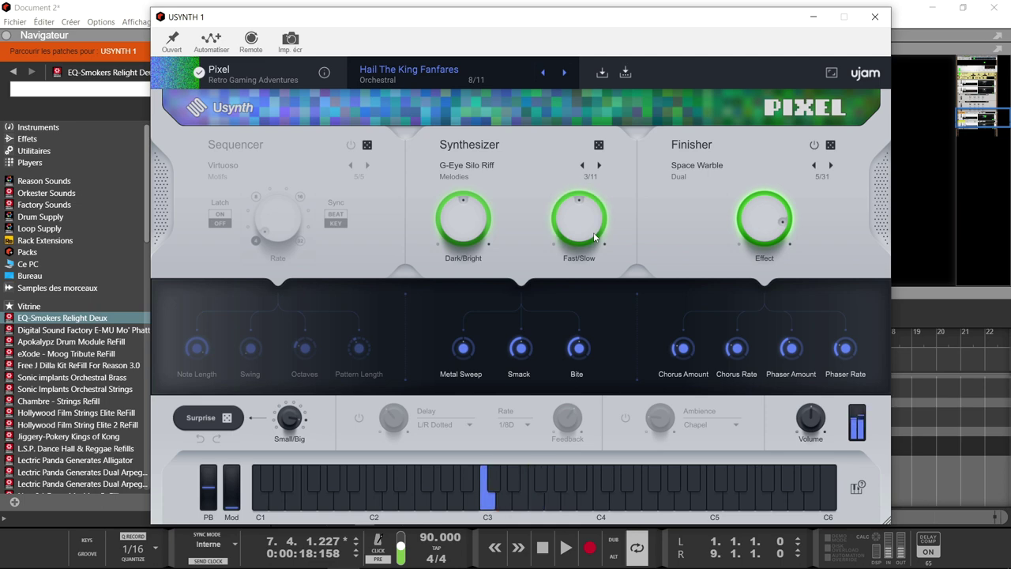
pyautogui.click(856, 488)
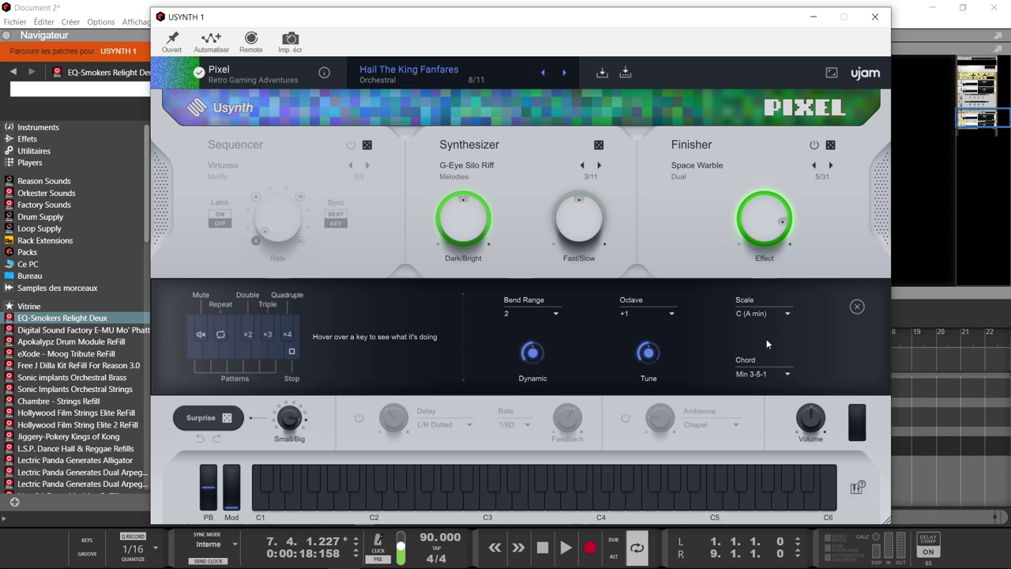
pyautogui.click(856, 488)
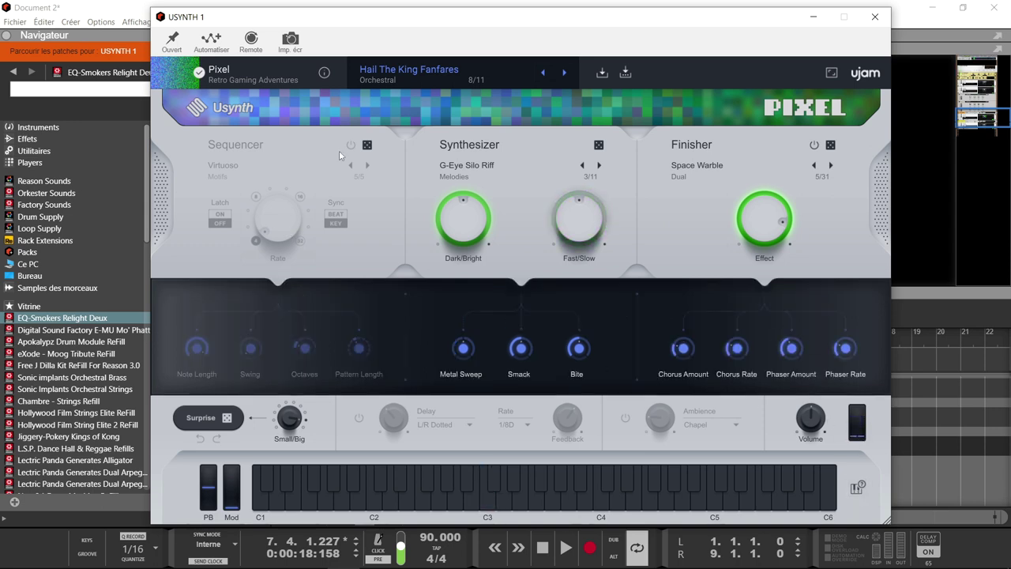
# Step: Turn the Sequencer back on with its rate at 8, then play the beat with the riff and stop it
pyautogui.click(351, 145)
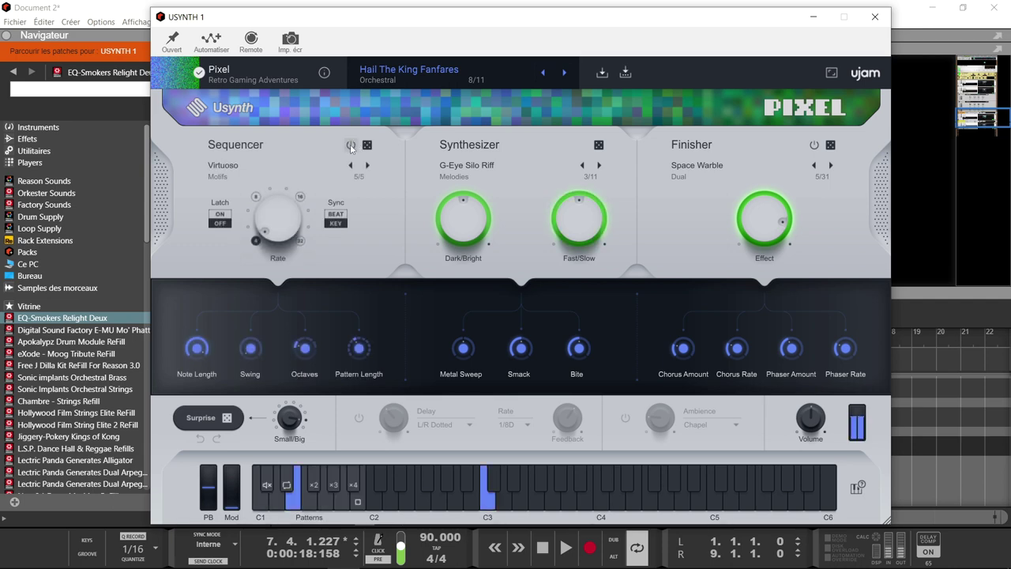
pyautogui.moveTo(284, 216); pyautogui.dragTo(261, 175)
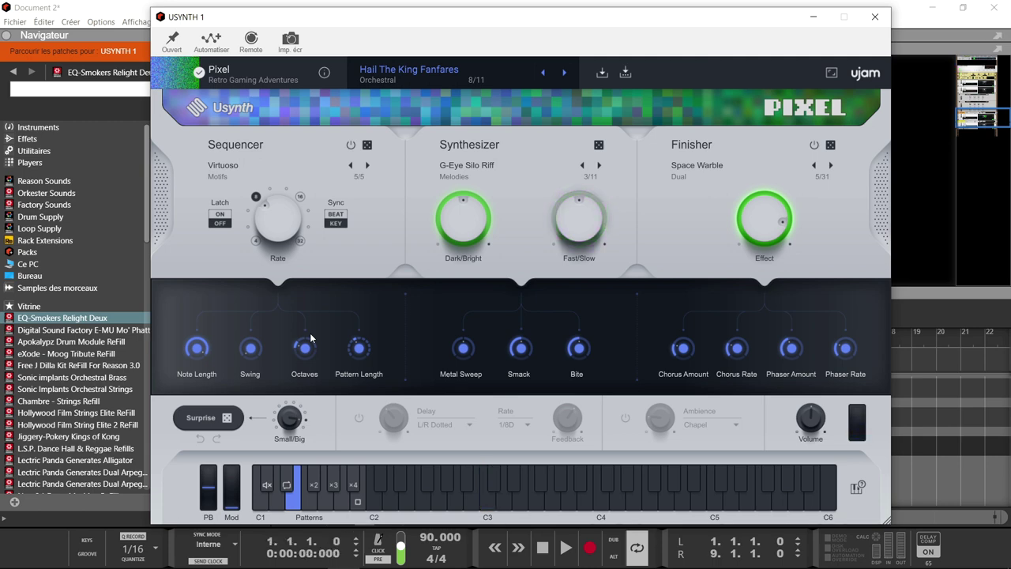
pyautogui.press('space')
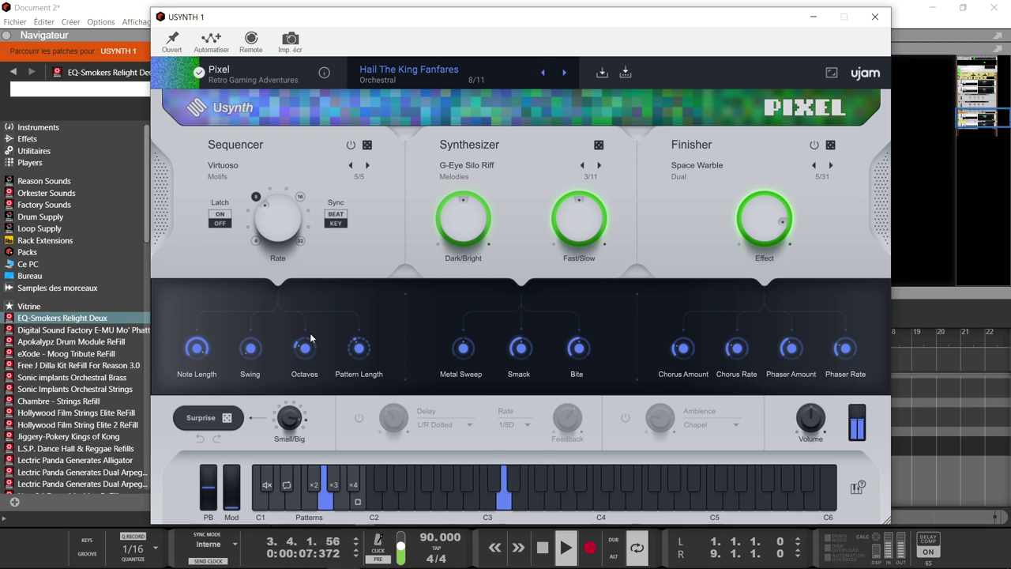
pyautogui.press('space')
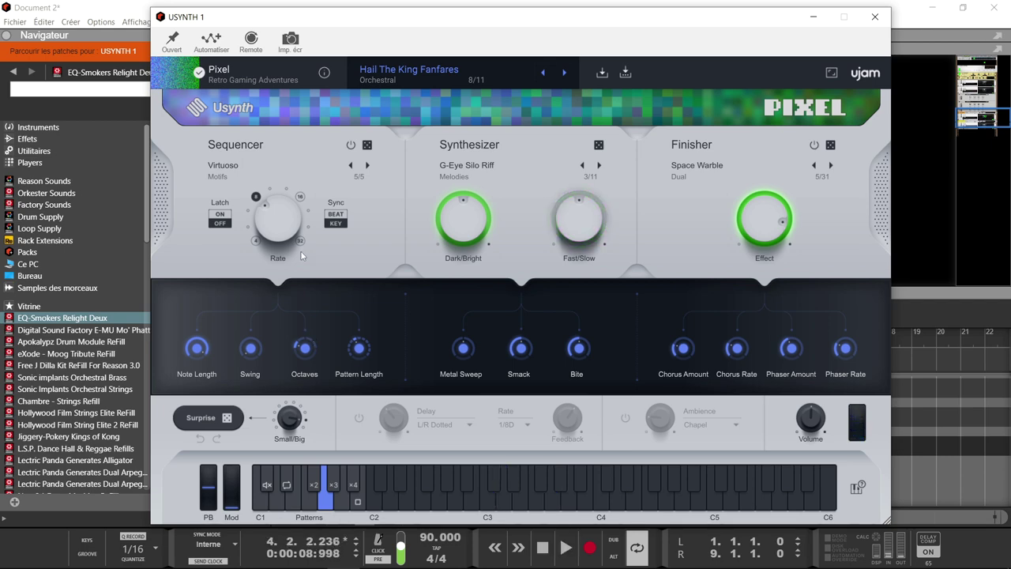
# Step: Load the Usynth Euphoria instrument with its Introduction preset Clubber and return to the main controls
pyautogui.click(269, 75)
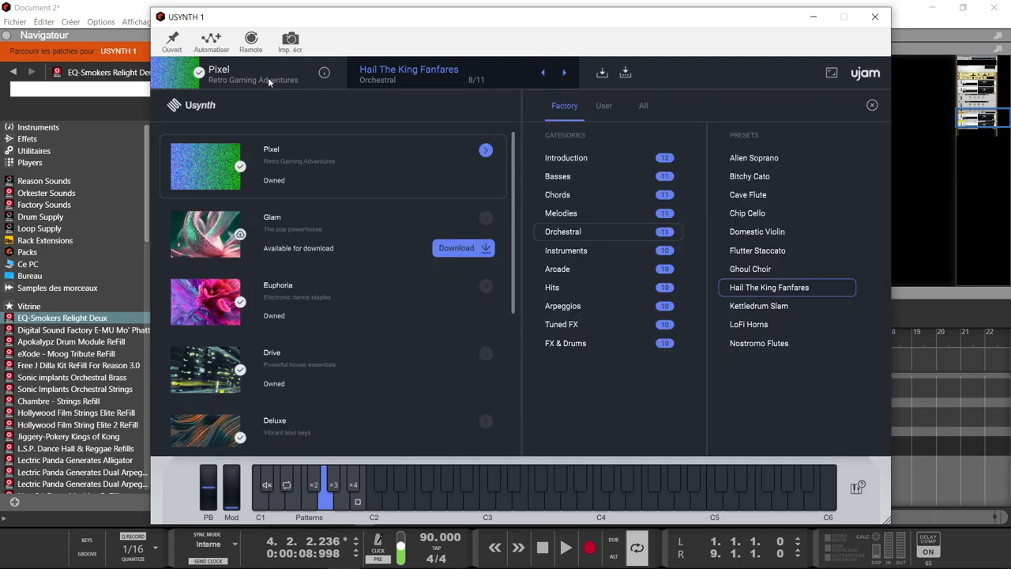
pyautogui.click(215, 321)
pyautogui.click(750, 213)
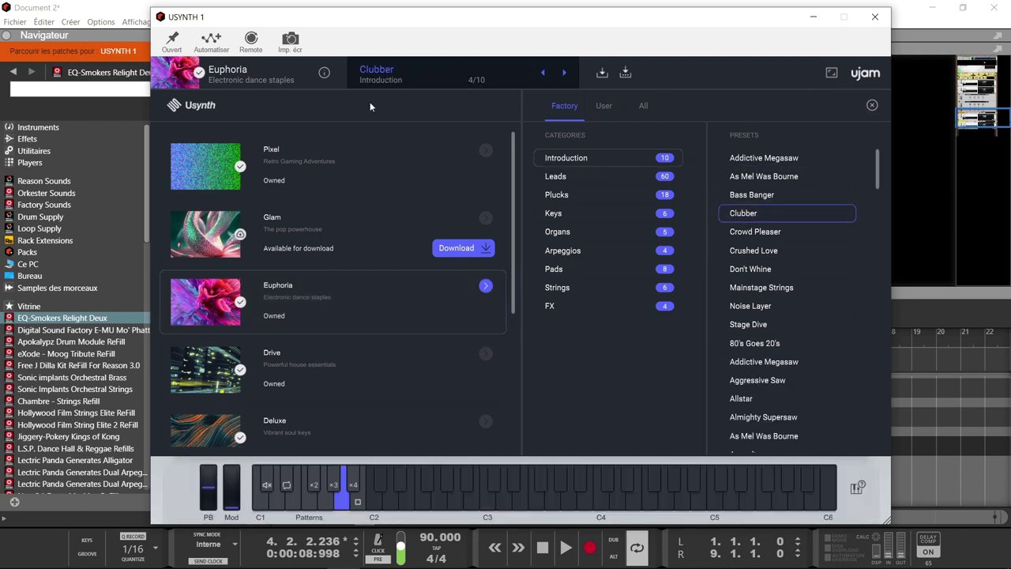
pyautogui.click(272, 78)
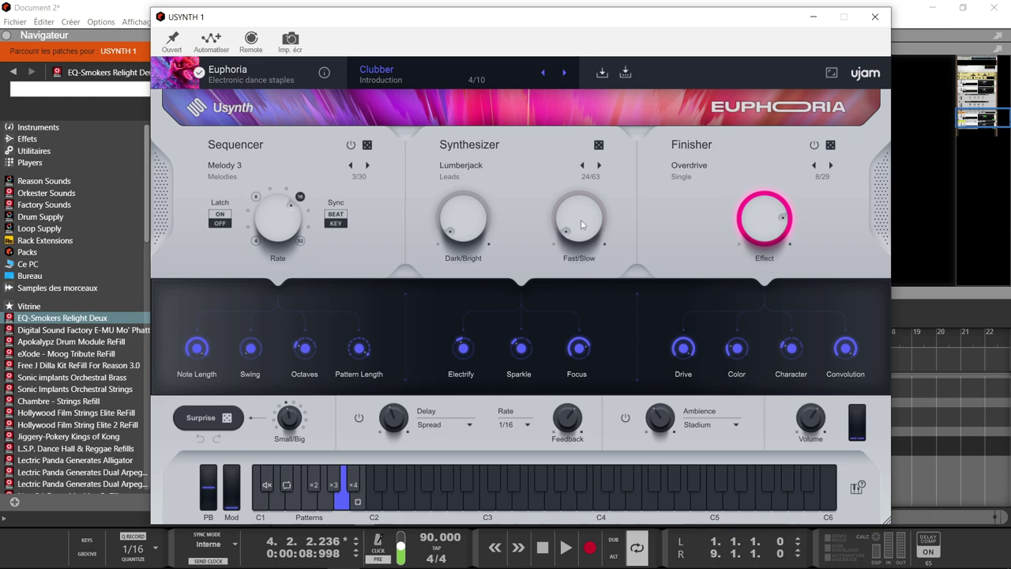
# Step: Raise the Lumberjack sound's Dark/Bright to just above half and set its Fast/Slow to a low amount
pyautogui.moveTo(581, 229); pyautogui.dragTo(564, 191)
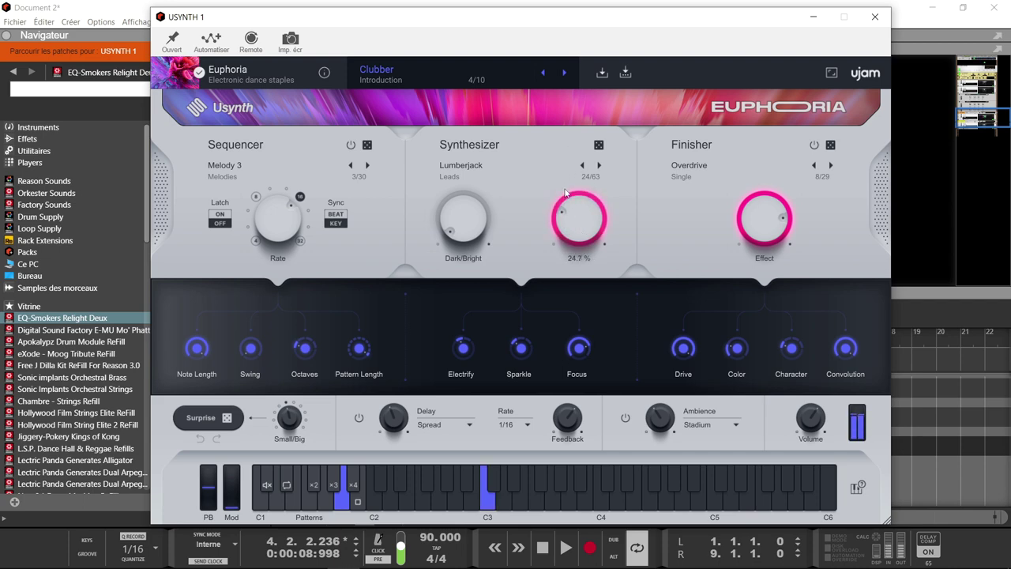
pyautogui.moveTo(469, 223); pyautogui.dragTo(470, 140)
pyautogui.moveTo(576, 227); pyautogui.dragTo(574, 250)
# Step: Load the Dual finisher Super Chorus in place of Overdrive
pyautogui.click(706, 168)
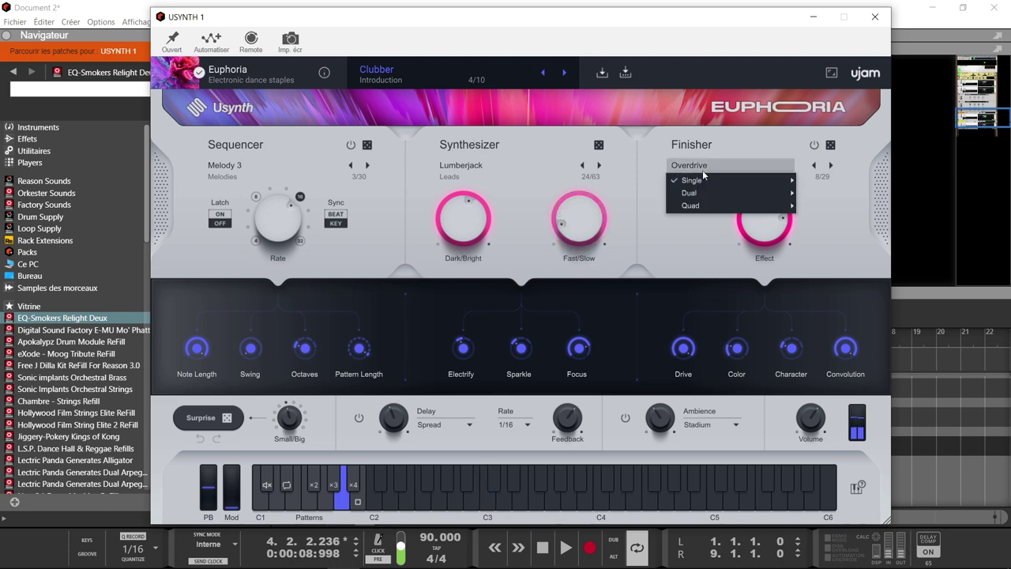
pyautogui.moveTo(703, 194)
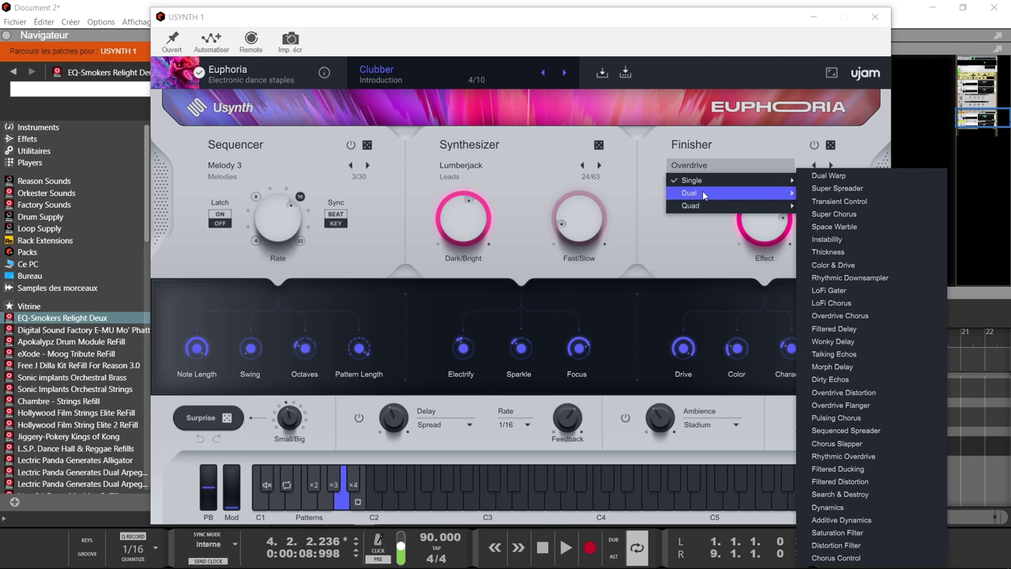
pyautogui.click(824, 220)
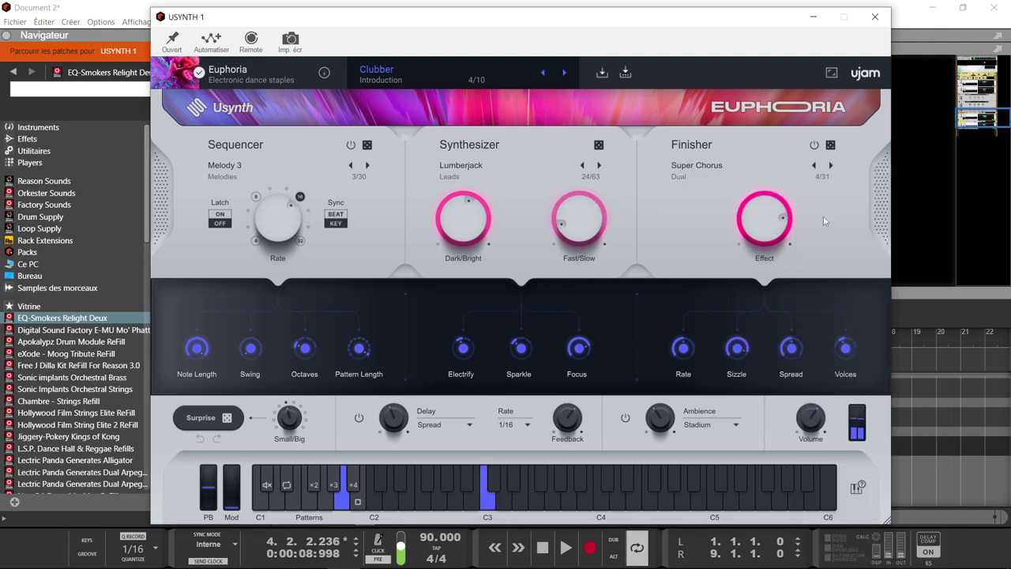
# Step: Raise the Synthesizer's Fast/Slow, settling at about half, and try out its Focus control
pyautogui.moveTo(560, 224); pyautogui.dragTo(566, 164)
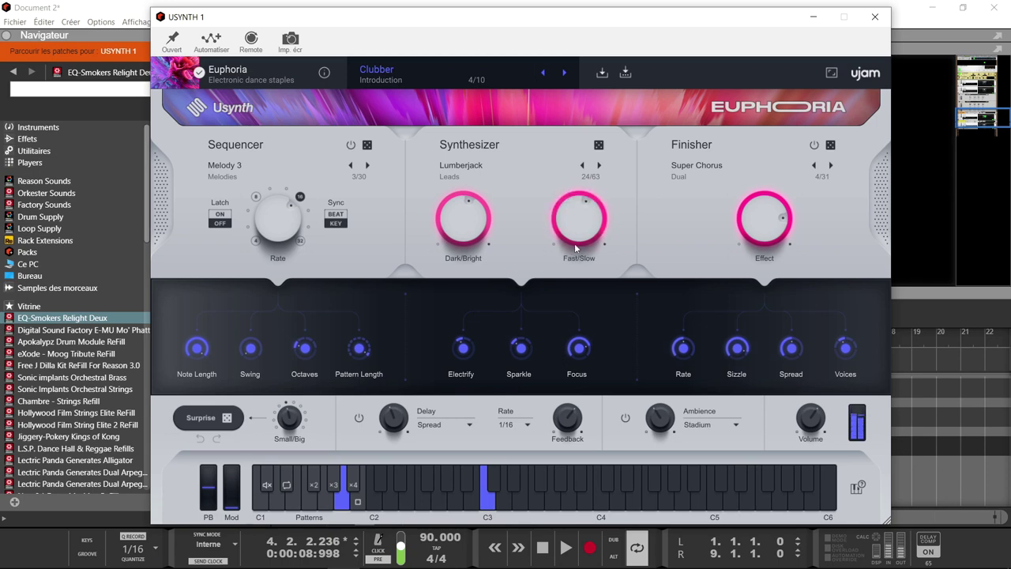
pyautogui.moveTo(577, 248); pyautogui.dragTo(576, 260)
pyautogui.moveTo(577, 350); pyautogui.dragTo(573, 403)
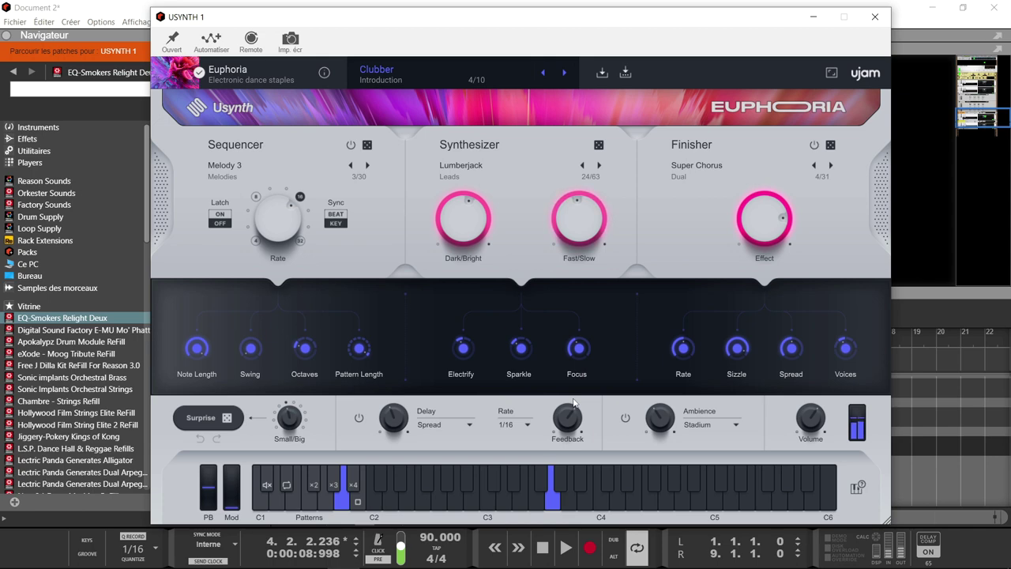
# Step: Load the Usynth Pixel instrument, audition its Ghoul Choir preset and load the Introduction preset Plumber Run
pyautogui.click(287, 76)
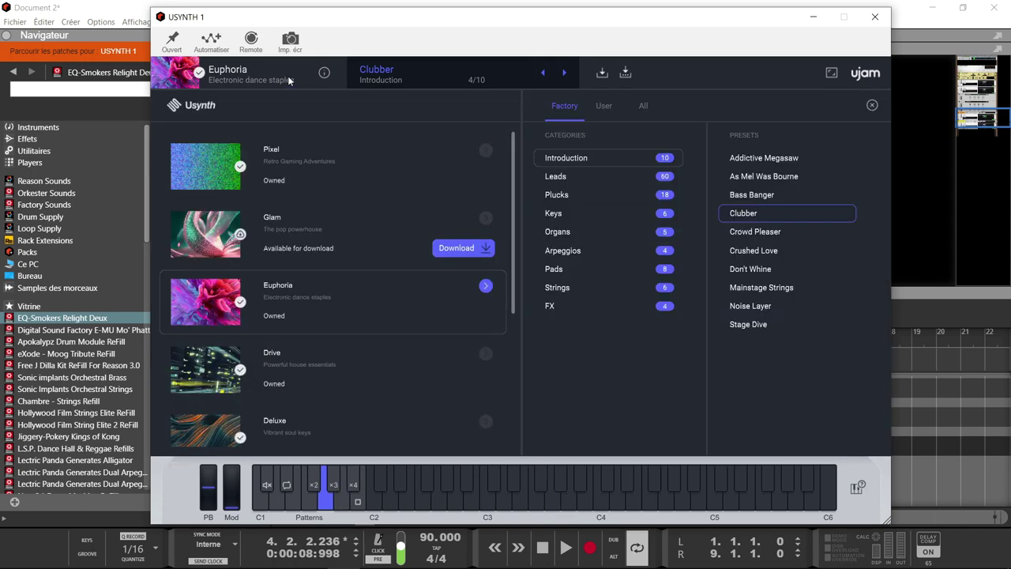
pyautogui.click(237, 170)
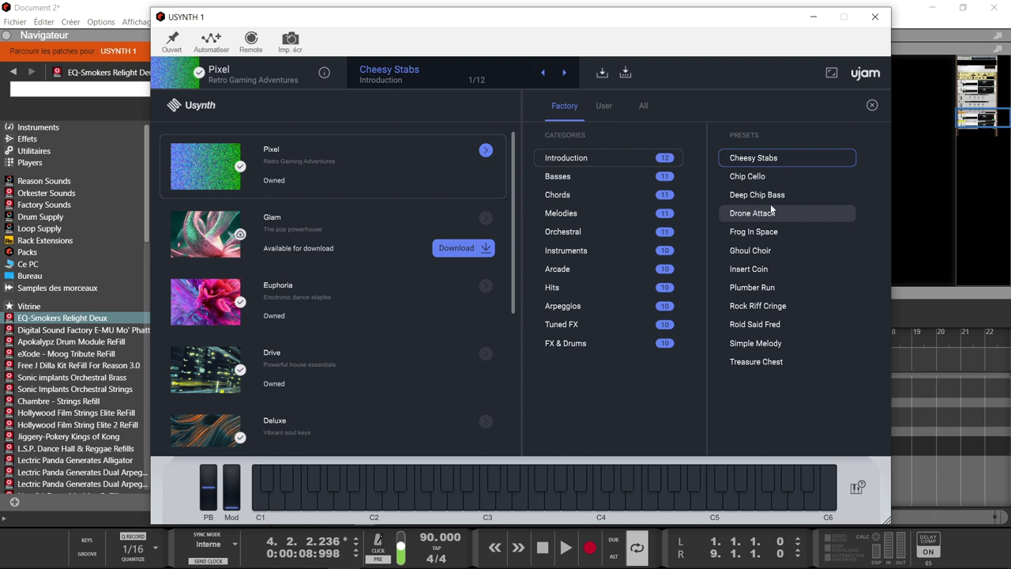
pyautogui.click(765, 251)
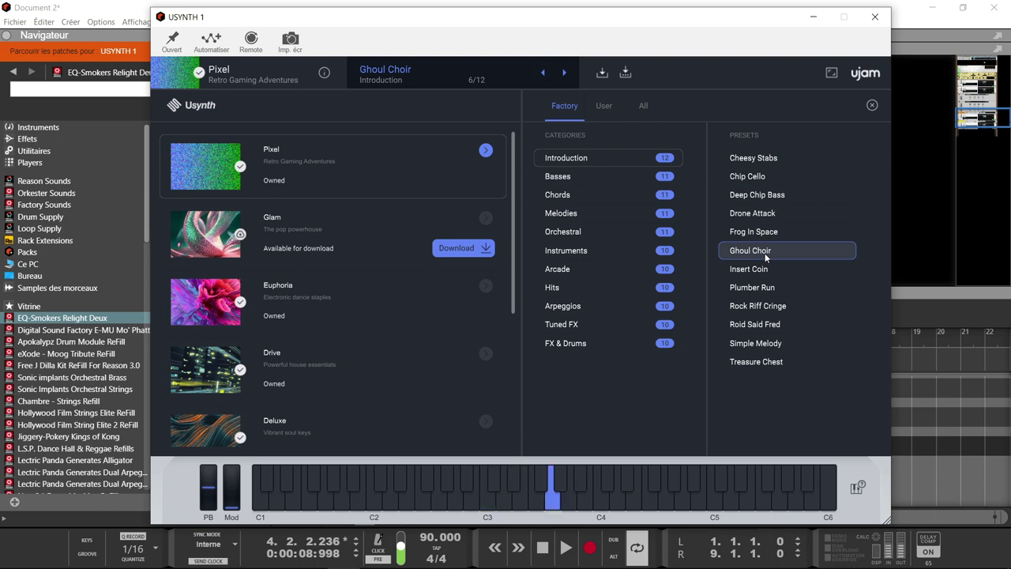
pyautogui.click(751, 292)
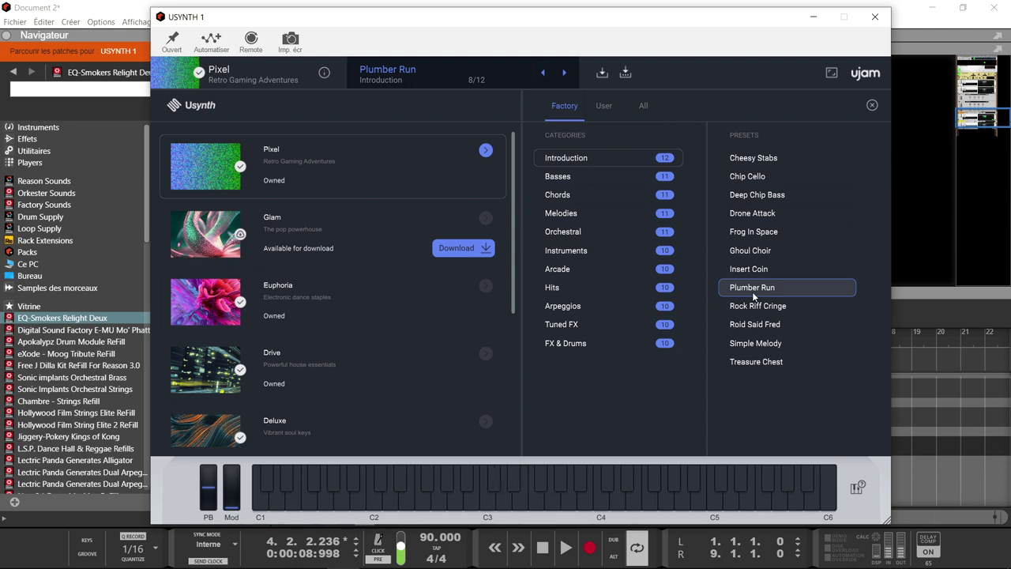
# Step: Over the playing beat, lower the Mario Theme sound's Fast/Slow to about a third and raise its Dark/Bright to about two thirds
pyautogui.press('space')
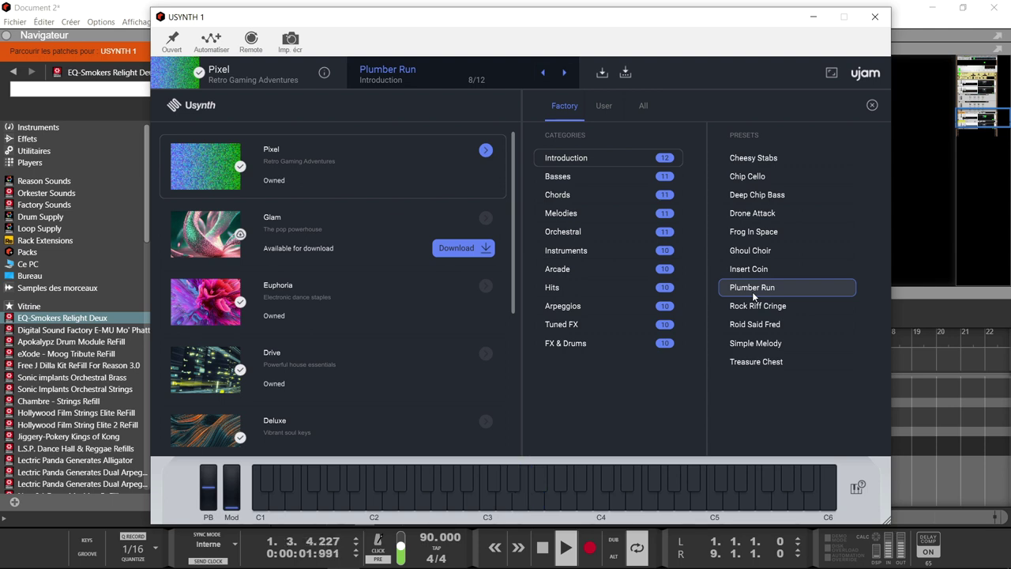
pyautogui.click(874, 106)
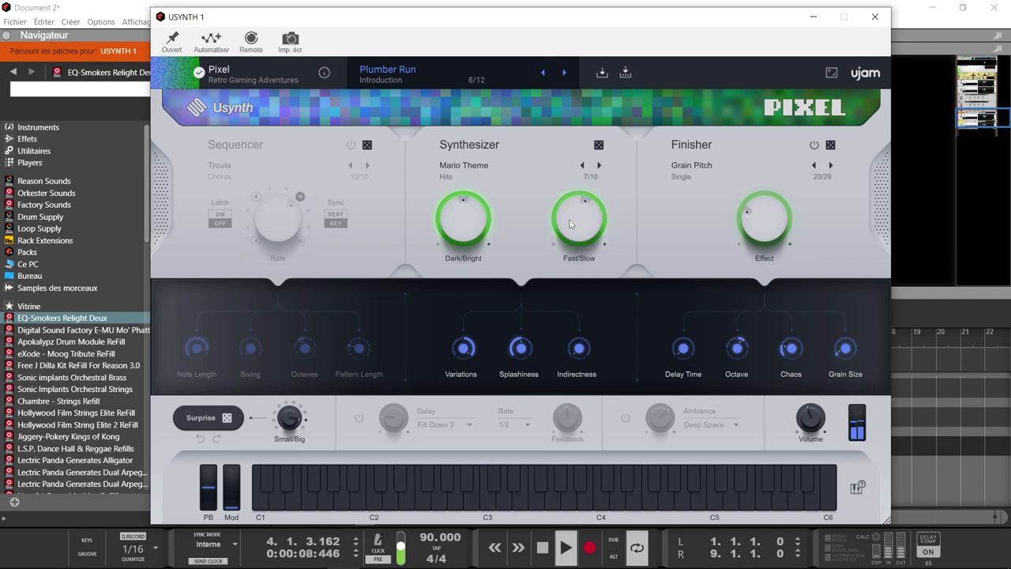
pyautogui.moveTo(571, 224); pyautogui.dragTo(569, 264)
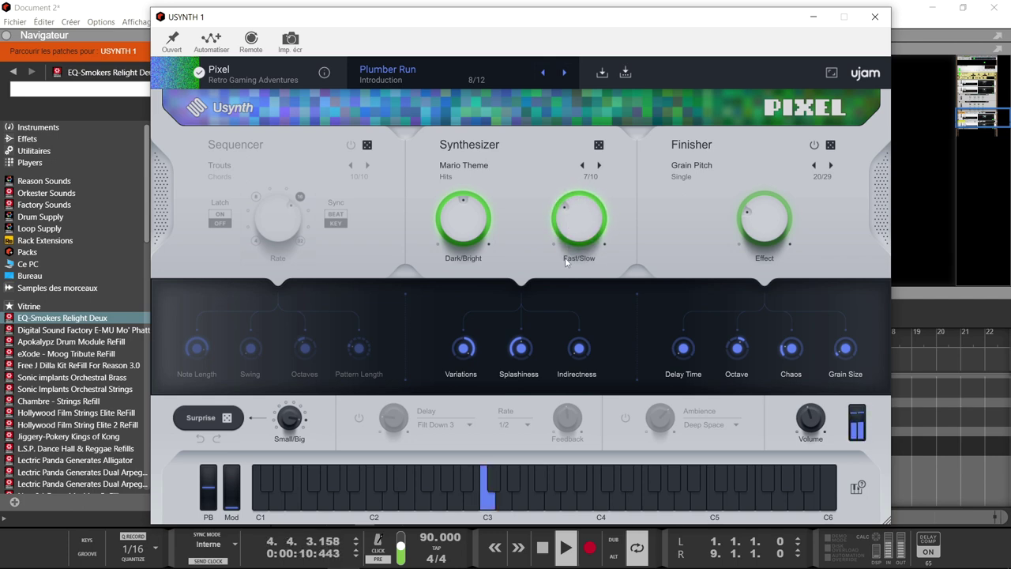
pyautogui.moveTo(473, 233); pyautogui.dragTo(456, 202)
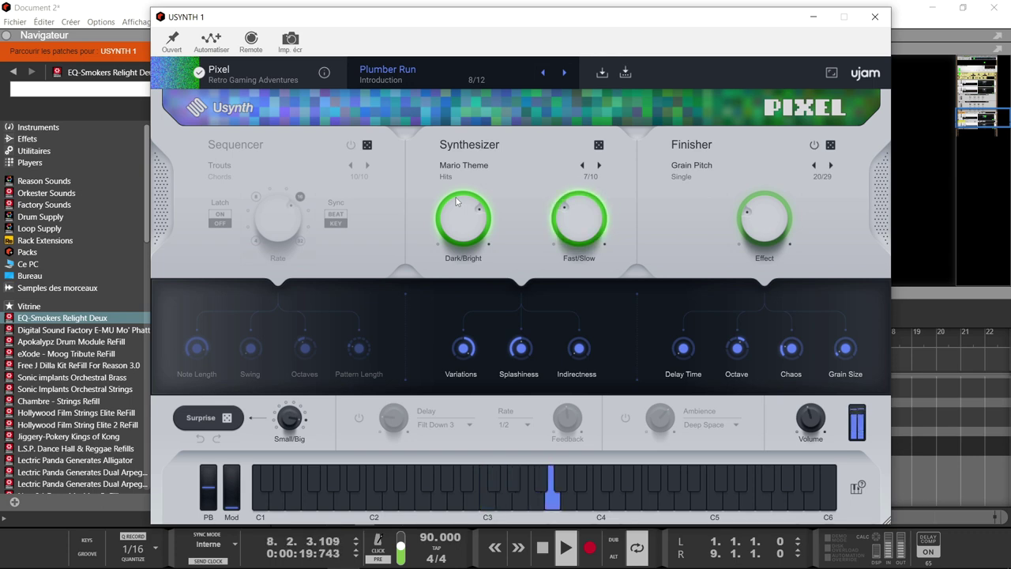
pyautogui.press('KP_1')
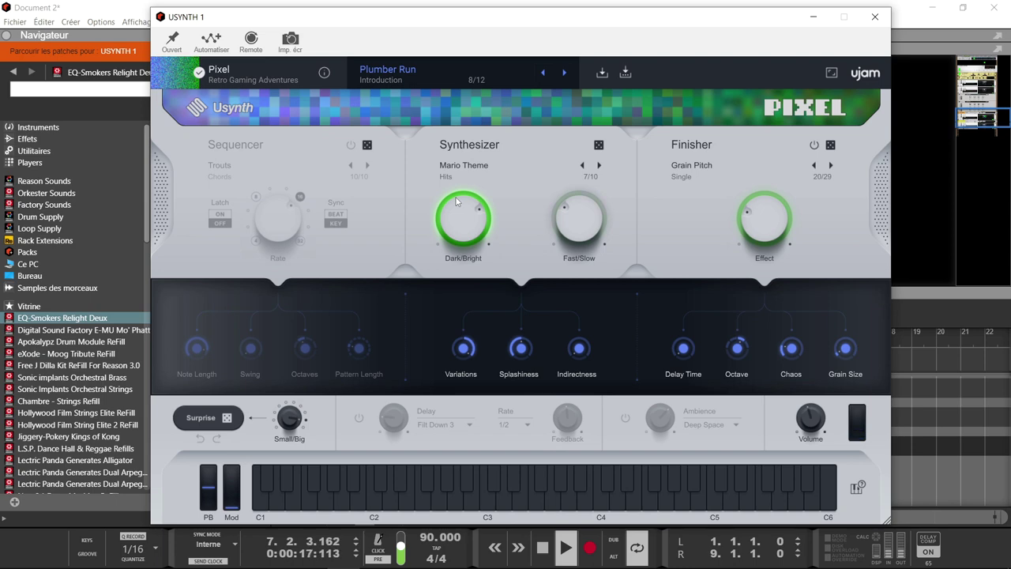
pyautogui.press('space')
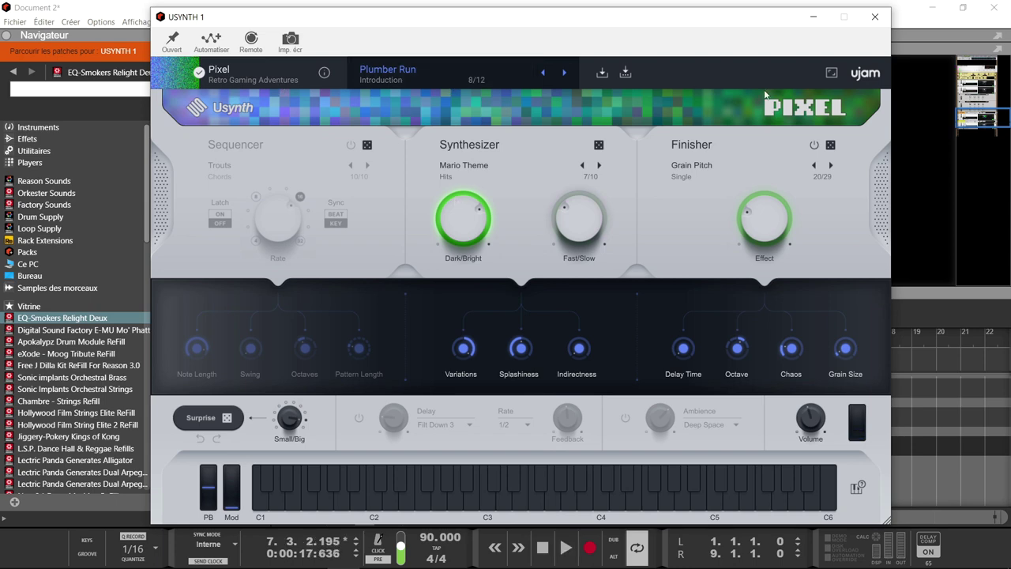
# Step: Close the Usynth window and replace the Usynth device in the rack with the ujam Virtual Pianist instrument
pyautogui.click(872, 18)
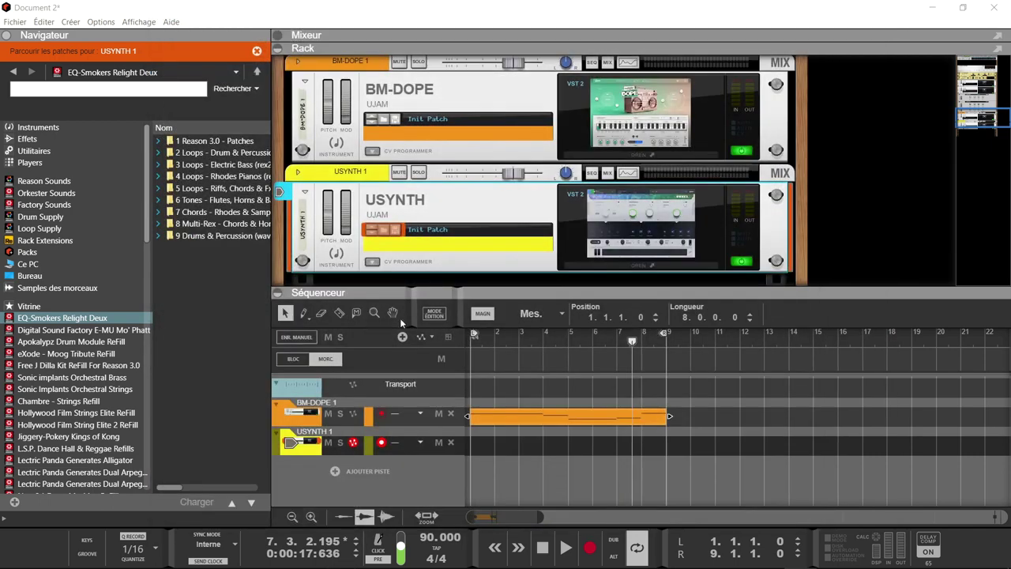
pyautogui.click(38, 127)
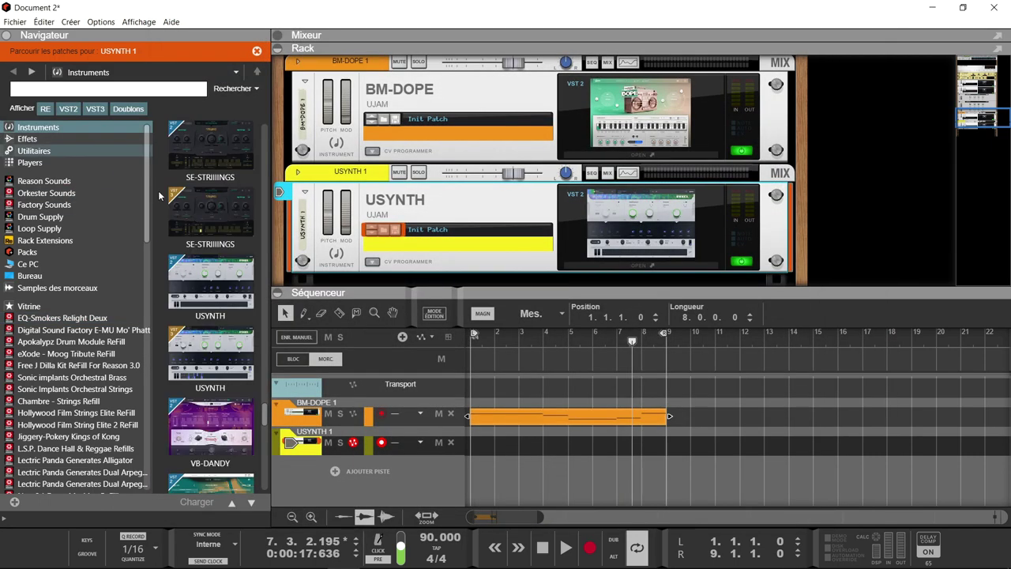
pyautogui.scroll(-10, 237, 261)
pyautogui.scroll(-8, 233, 254)
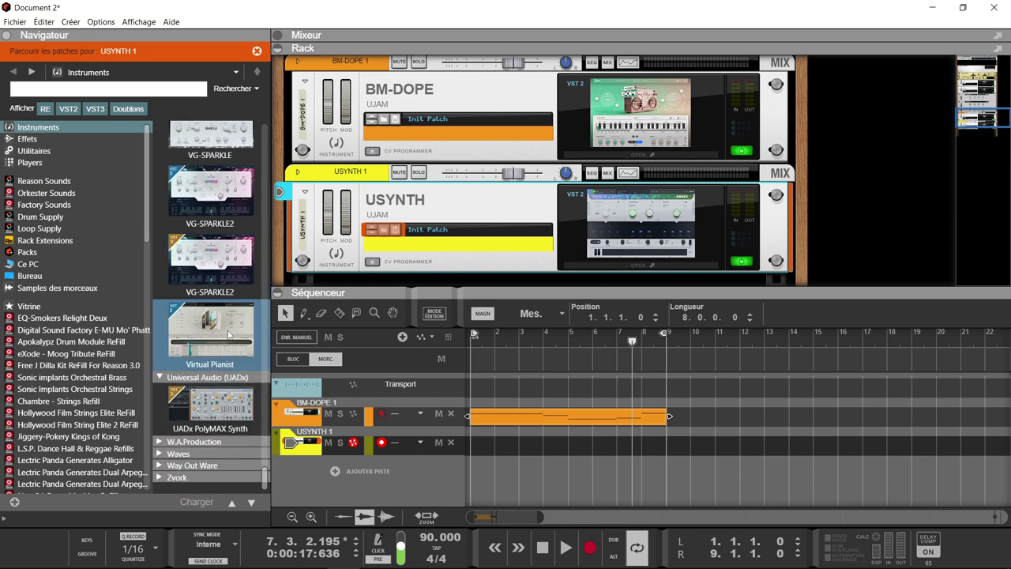
pyautogui.moveTo(225, 341); pyautogui.dragTo(466, 234)
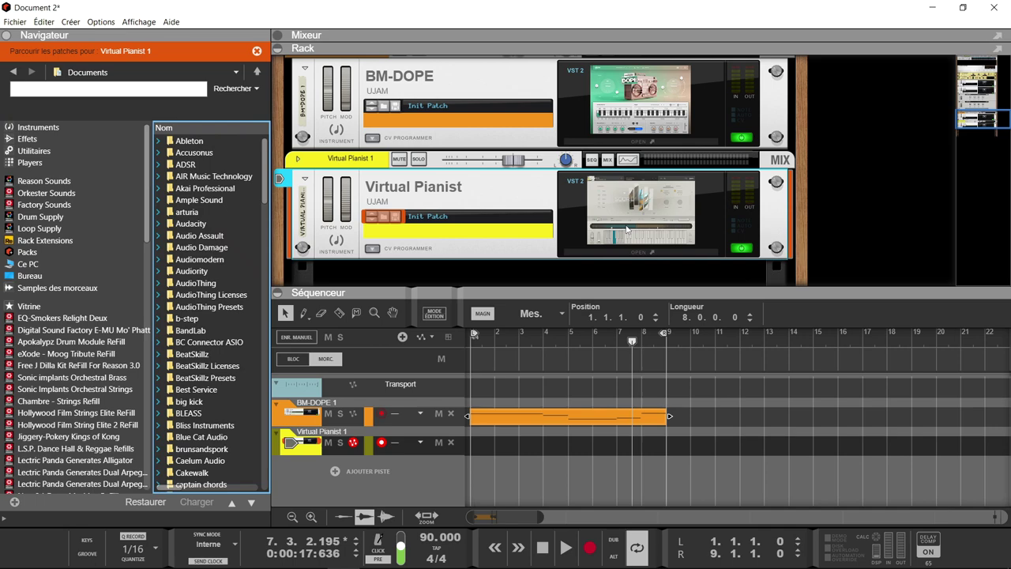
# Step: Open the Virtual Pianist interface, resize it to fit fully on the screen and reposition its window
pyautogui.click(626, 229)
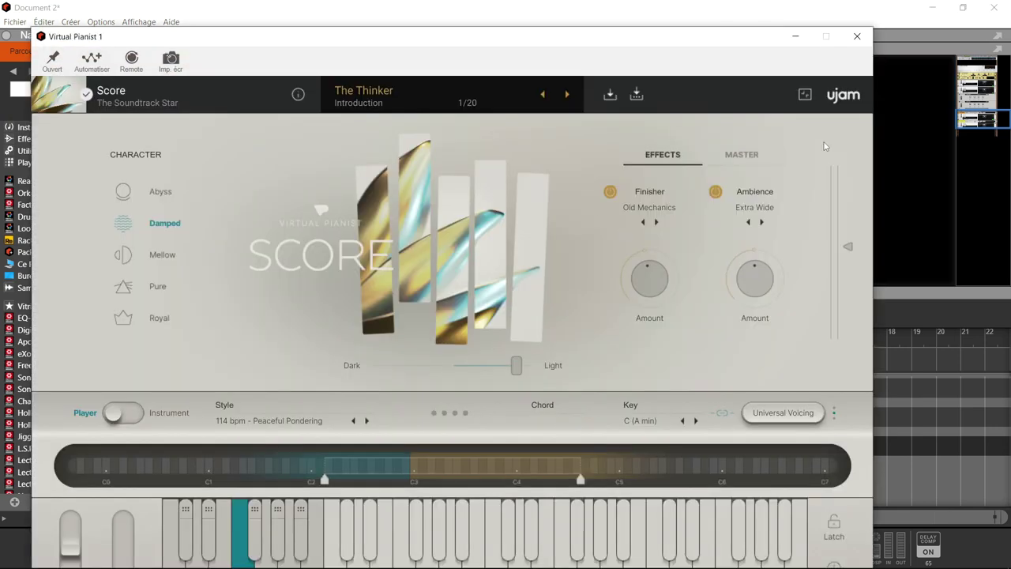
pyautogui.click(804, 94)
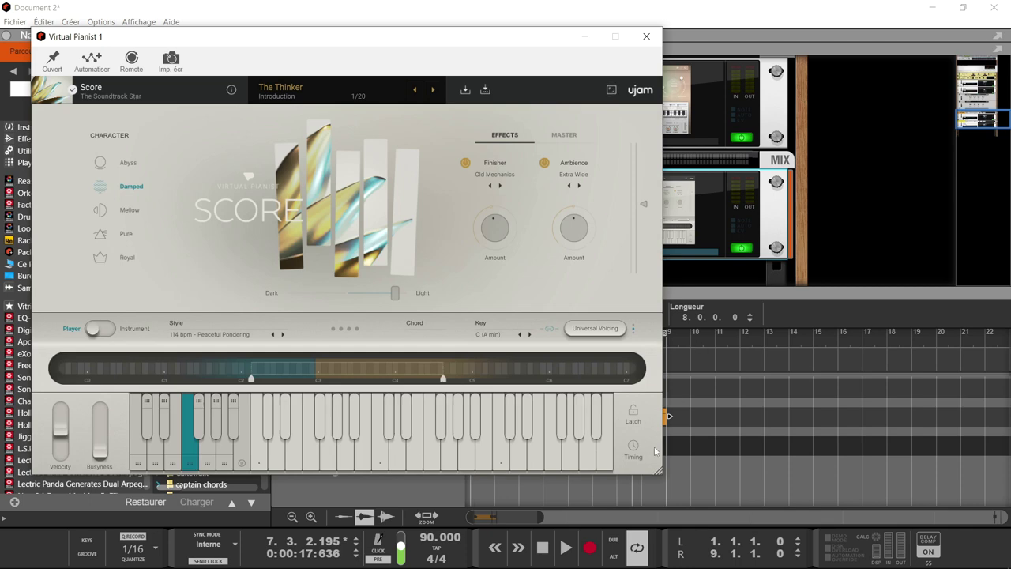
pyautogui.moveTo(659, 472); pyautogui.dragTo(766, 542)
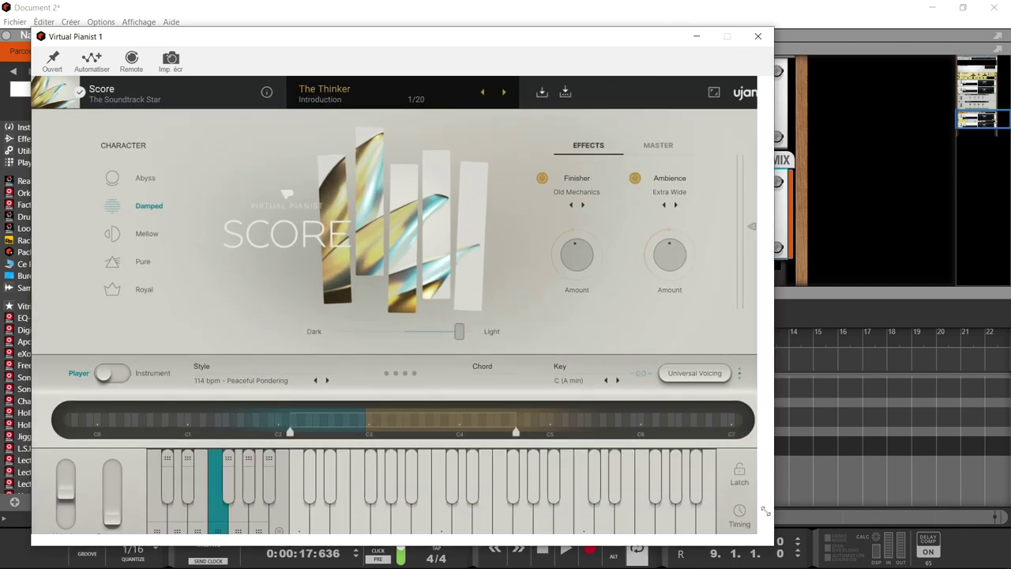
pyautogui.moveTo(489, 45); pyautogui.dragTo(633, 25)
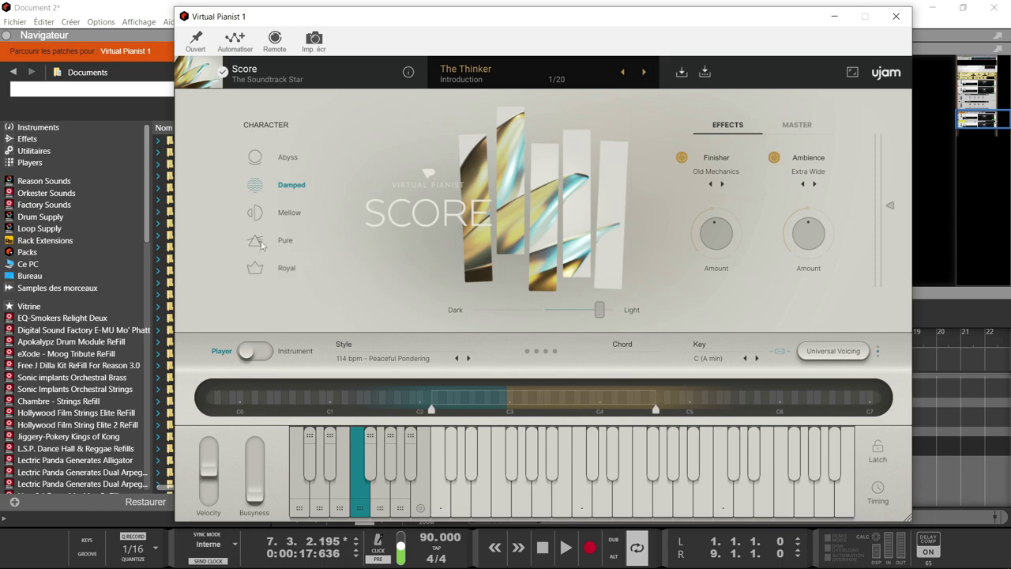
# Step: Audition the Vogue piano's Introduction preset Clock Is Ticking and load the Vibe instrument with its Pick A Key preset
pyautogui.click(266, 71)
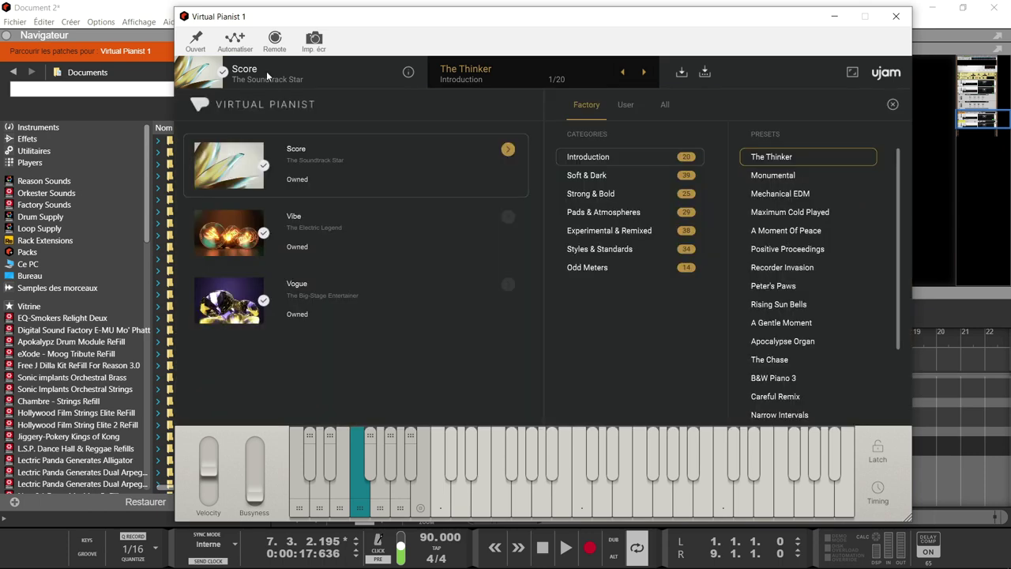
pyautogui.click(267, 305)
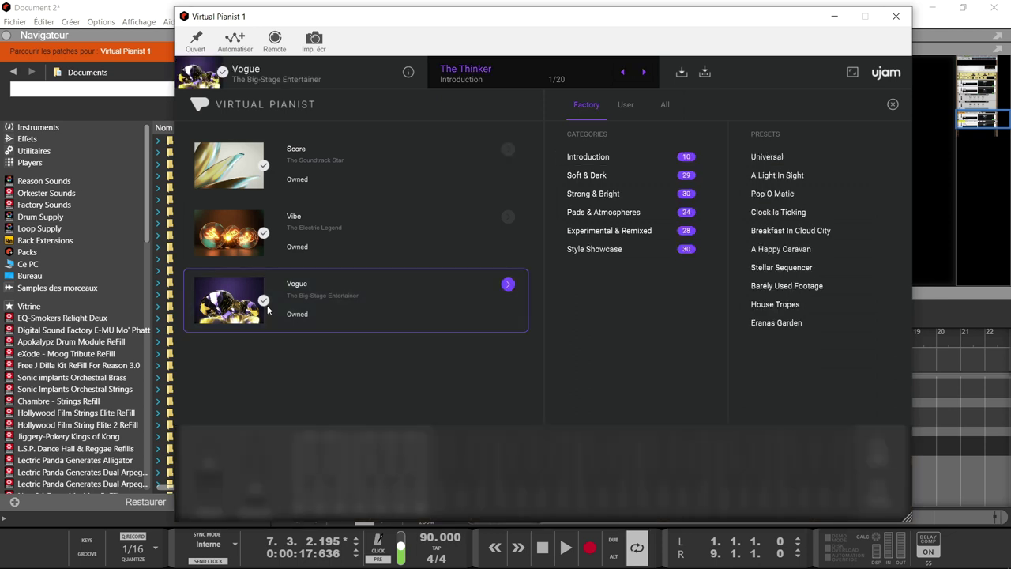
pyautogui.click(779, 212)
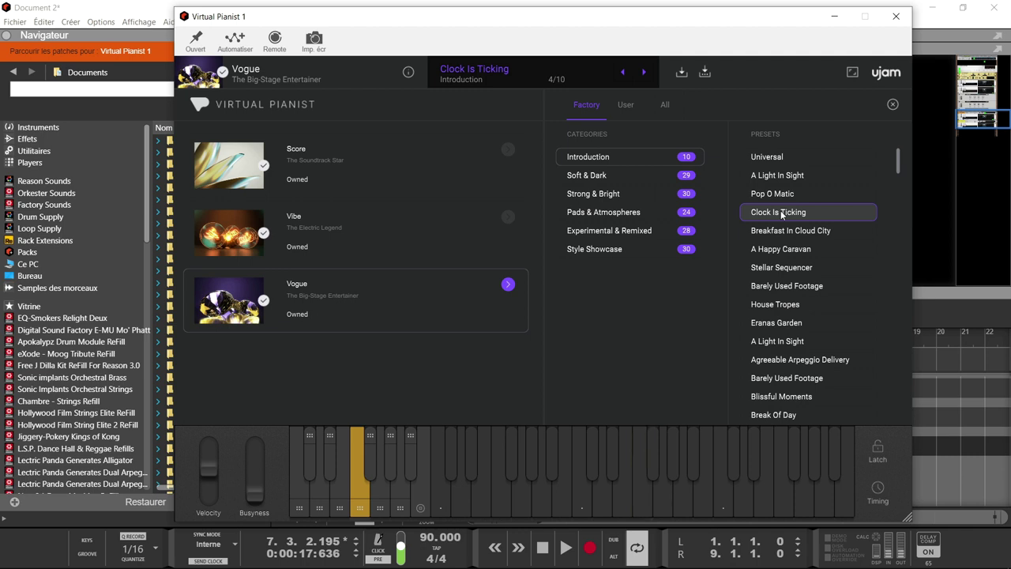
pyautogui.click(338, 242)
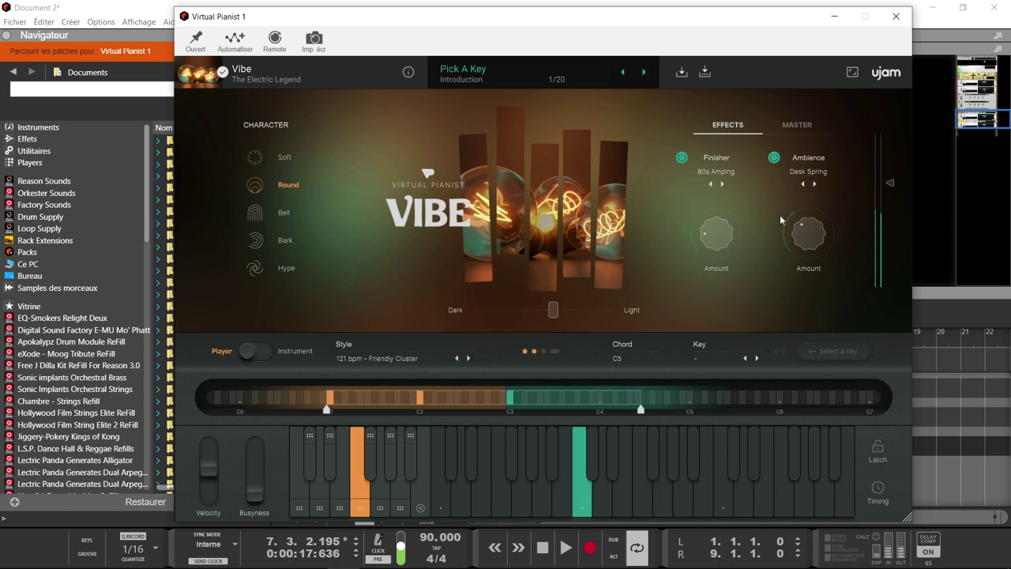
# Step: Examine the Basic playing styles offered for the Vibe instrument without changing the current style
pyautogui.click(407, 361)
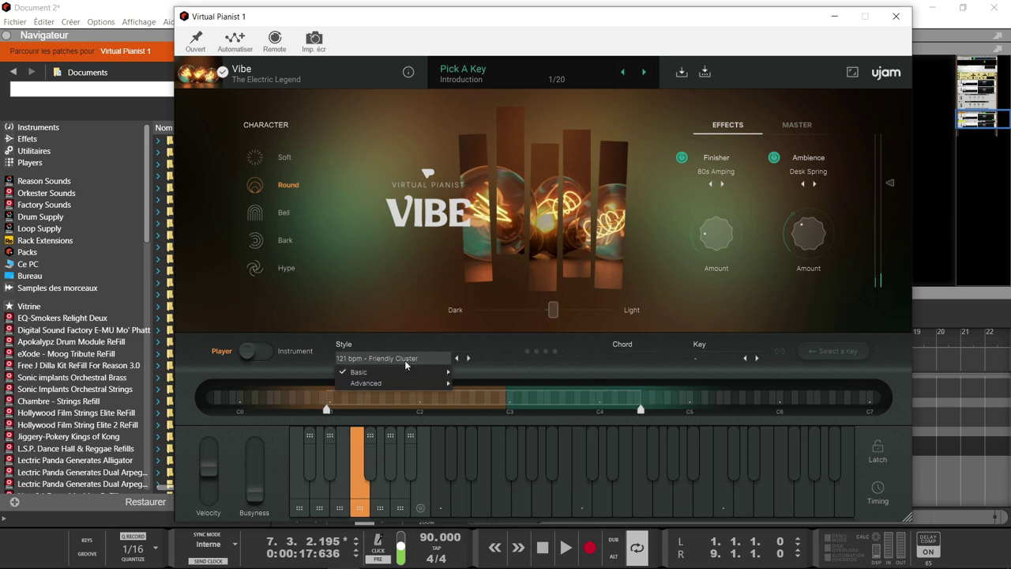
pyautogui.moveTo(406, 378)
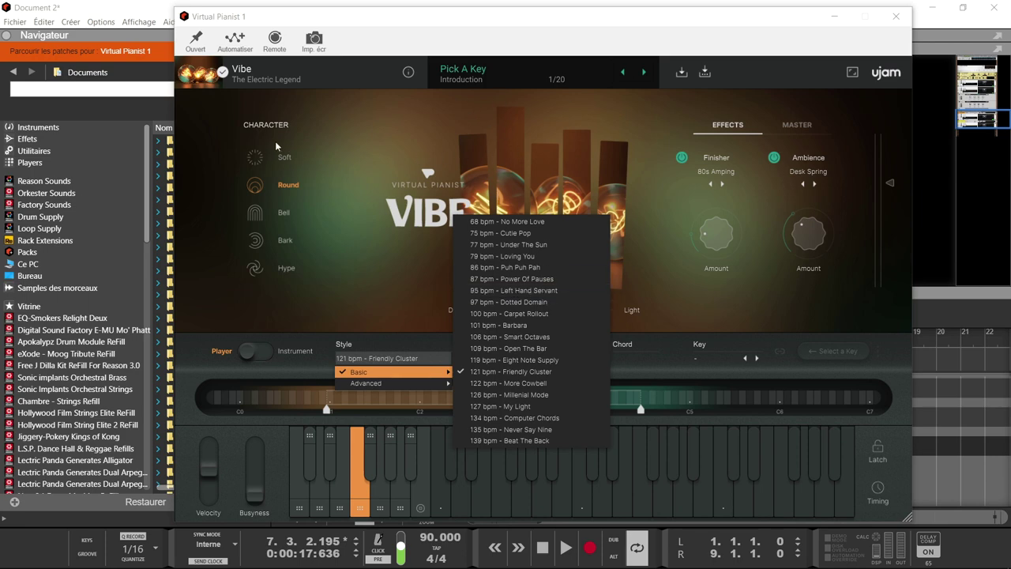
pyautogui.click(240, 197)
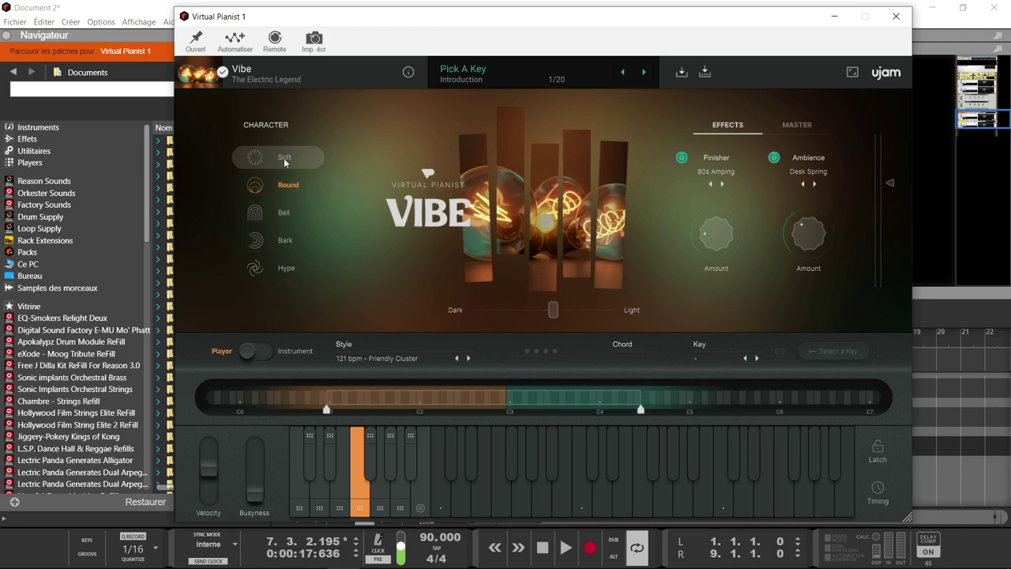
# Step: Audition Vibe's Soft, Round, Bell and Bark characters and set the character to Hype
pyautogui.click(284, 159)
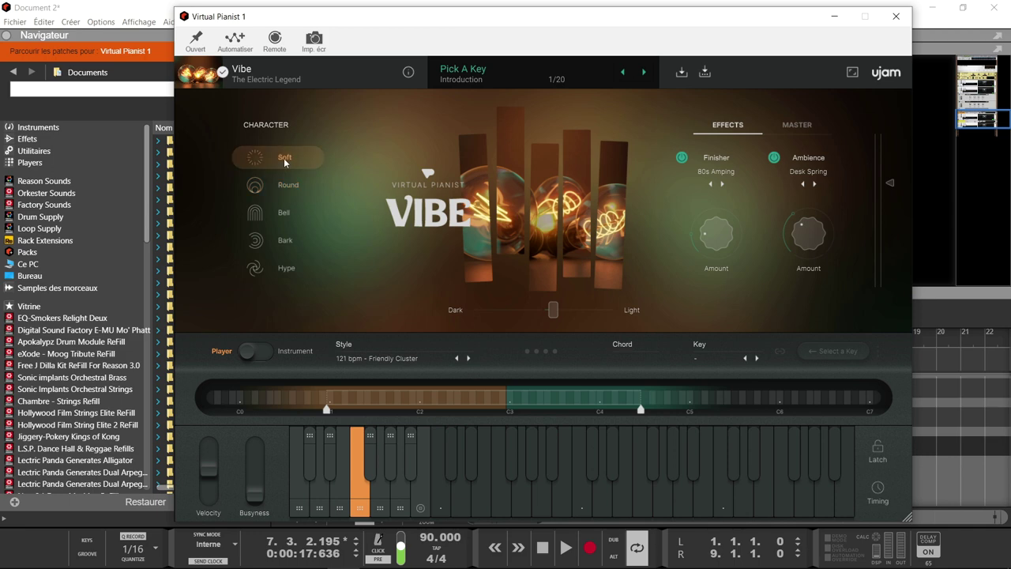
pyautogui.click(287, 183)
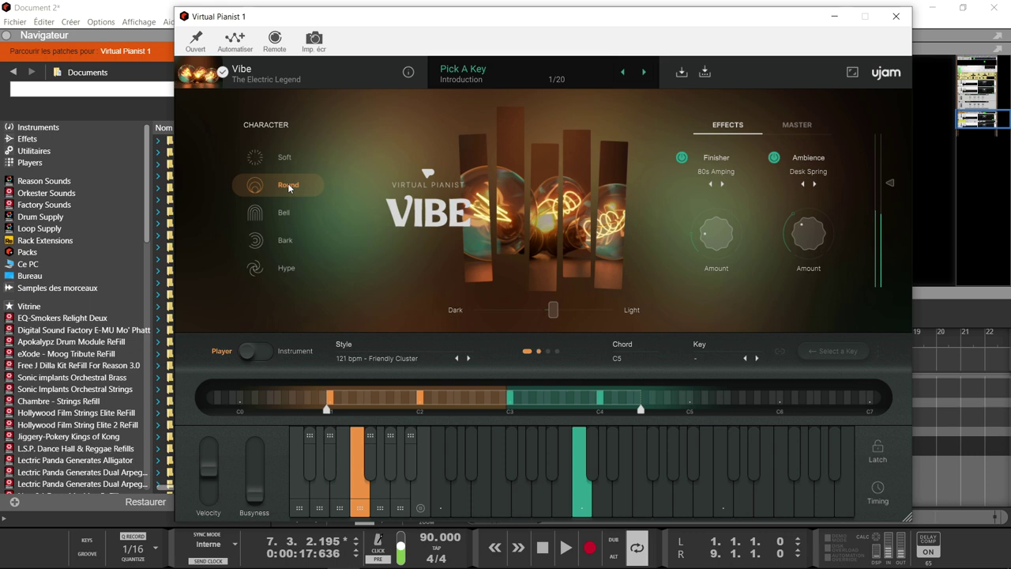
pyautogui.click(300, 216)
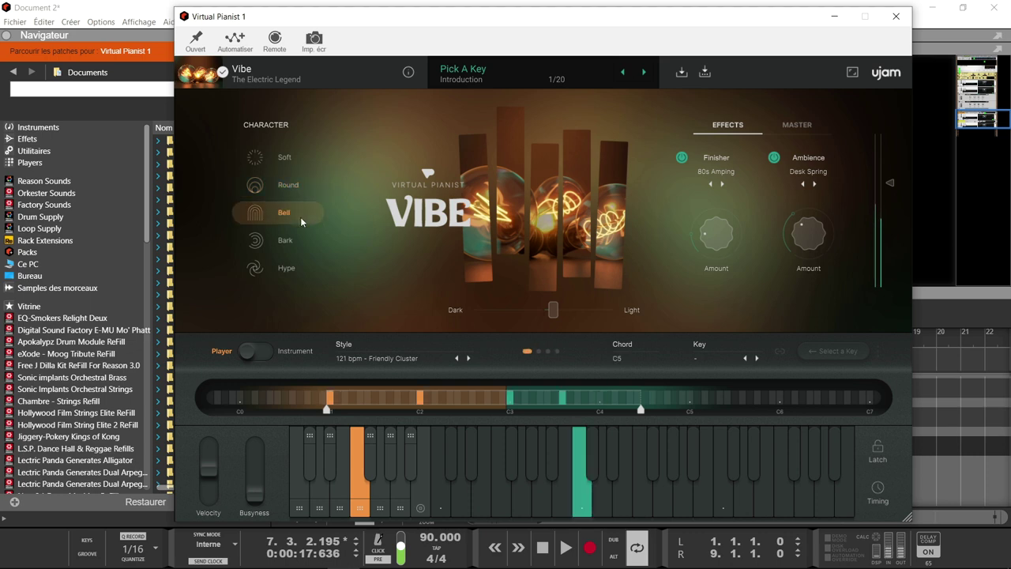
pyautogui.click(299, 240)
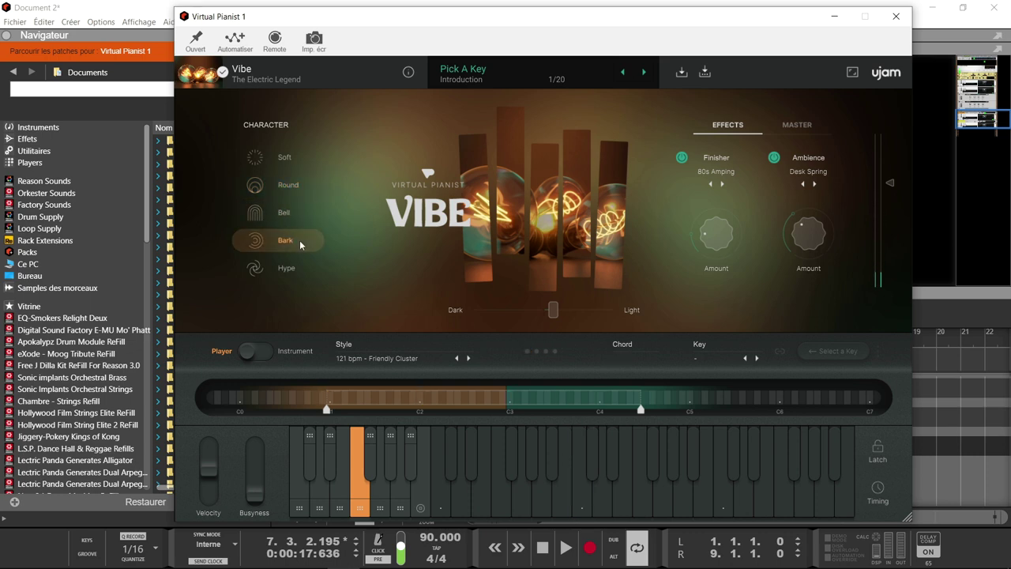
pyautogui.click(301, 270)
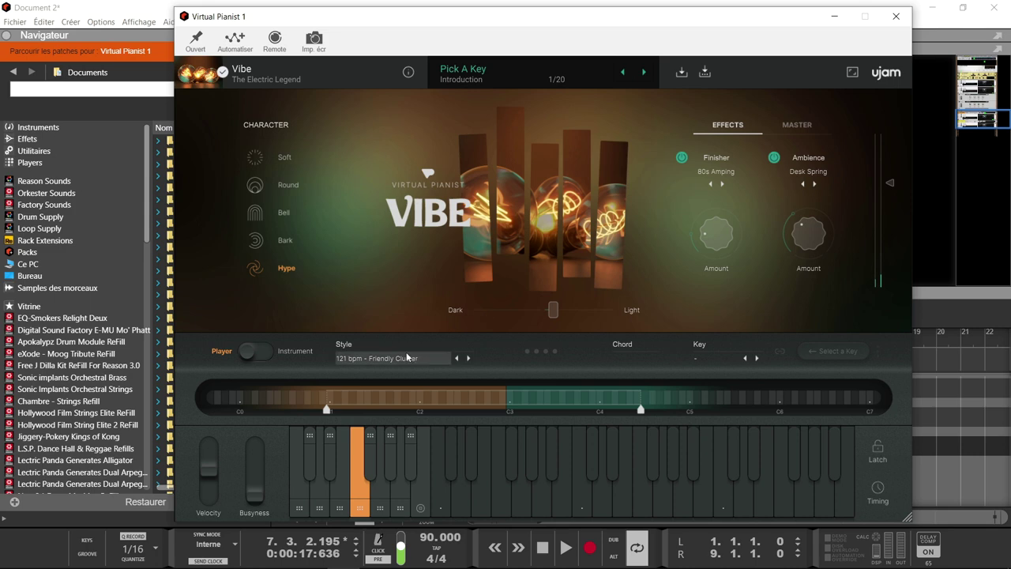
# Step: Try the style 122 bpm - More Cowbell over the beat from the song start, and switch to 126 bpm - Millenial Mode
pyautogui.click(470, 358)
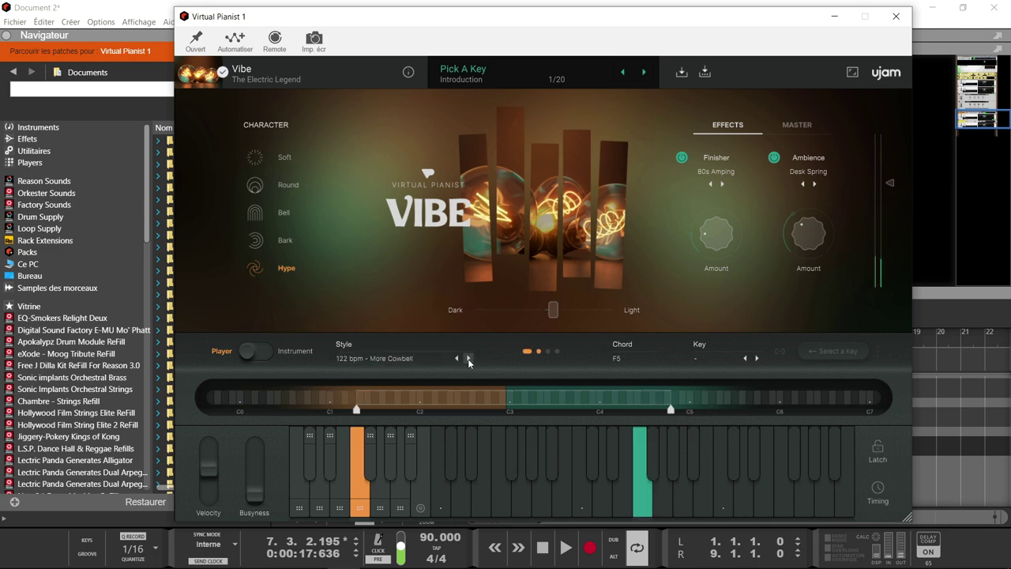
pyautogui.press('Return')
pyautogui.press('space')
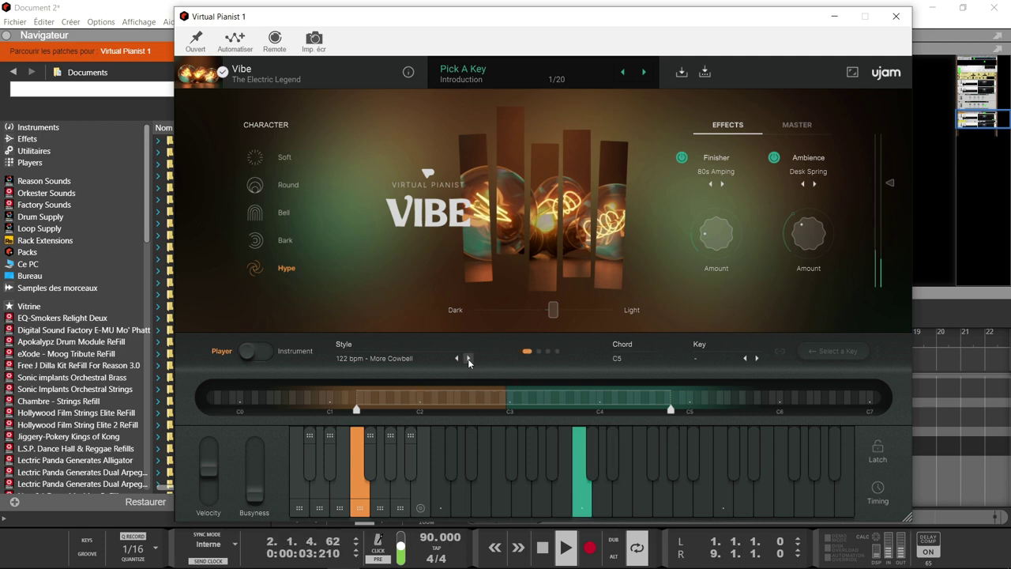
pyautogui.click(468, 358)
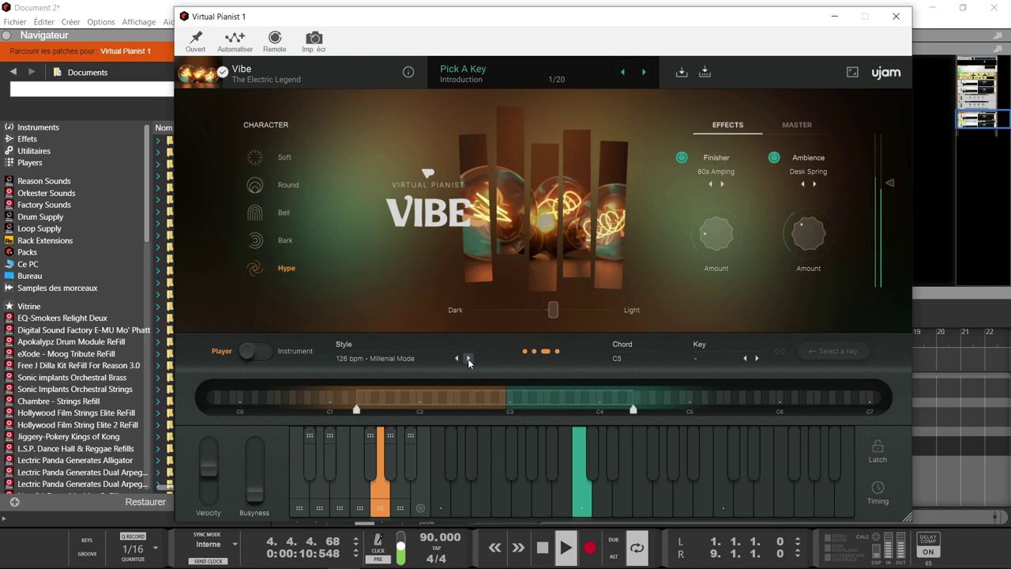
pyautogui.press('space')
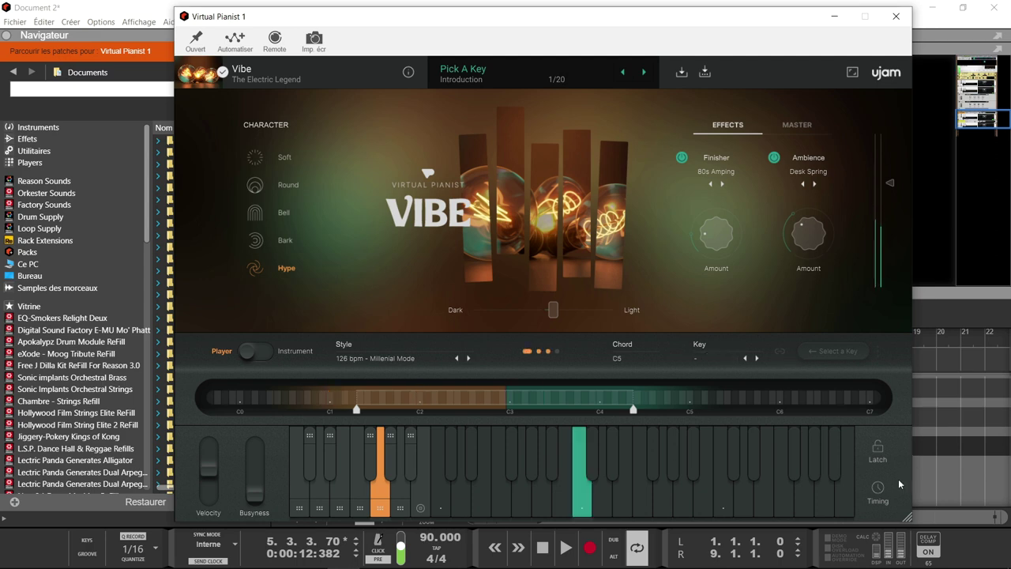
# Step: Show Vibe's timing settings, try the keys C (A min) and C# (Bb min), and set D (B min) with Simplified Voicing
pyautogui.click(874, 486)
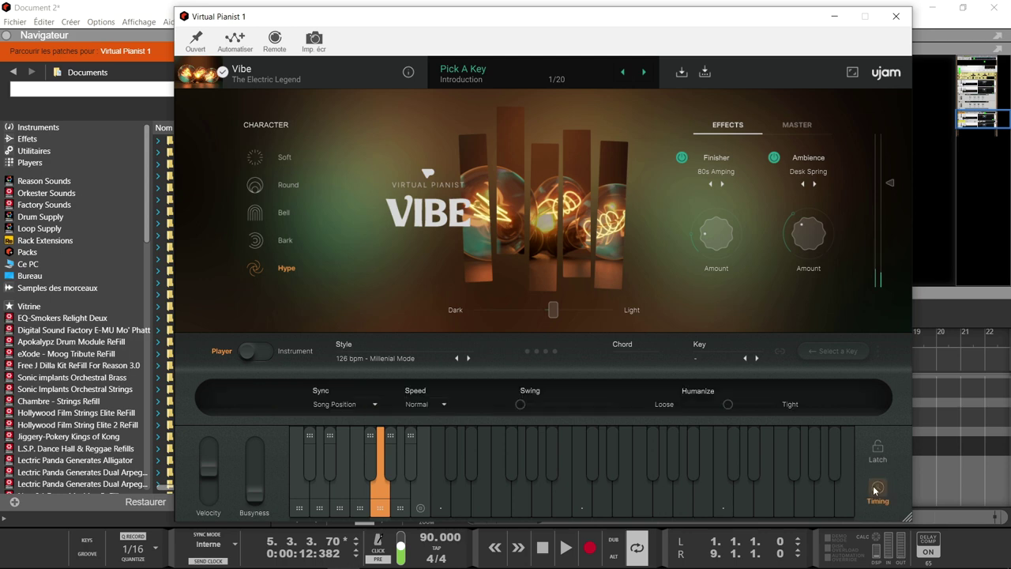
pyautogui.click(717, 359)
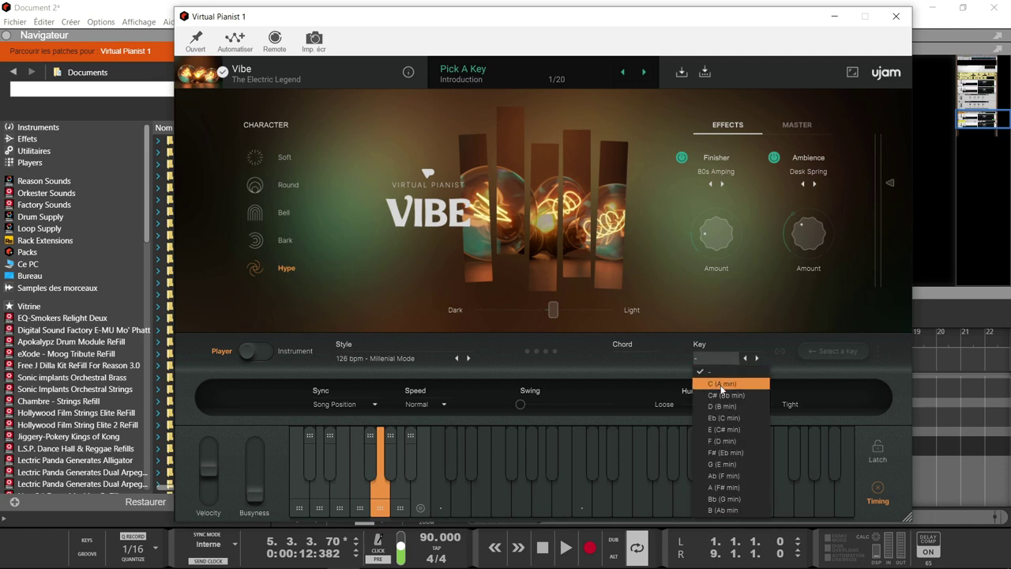
pyautogui.click(720, 384)
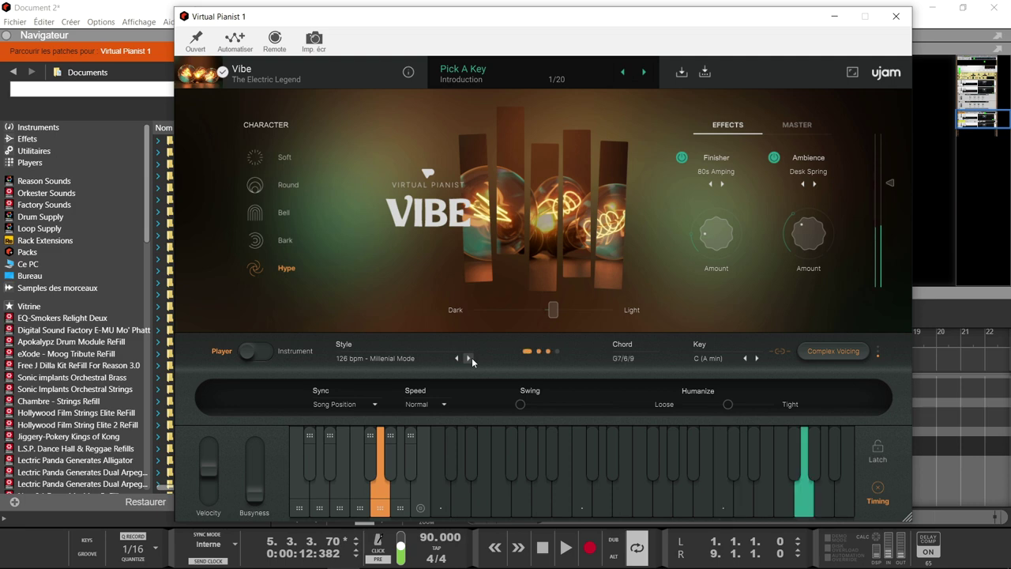
pyautogui.click(758, 358)
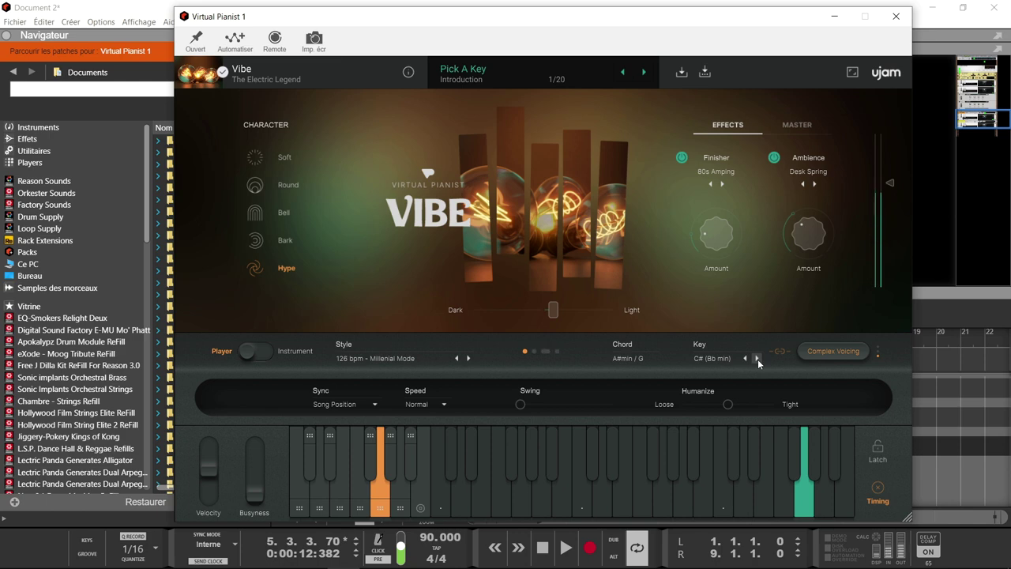
pyautogui.click(757, 359)
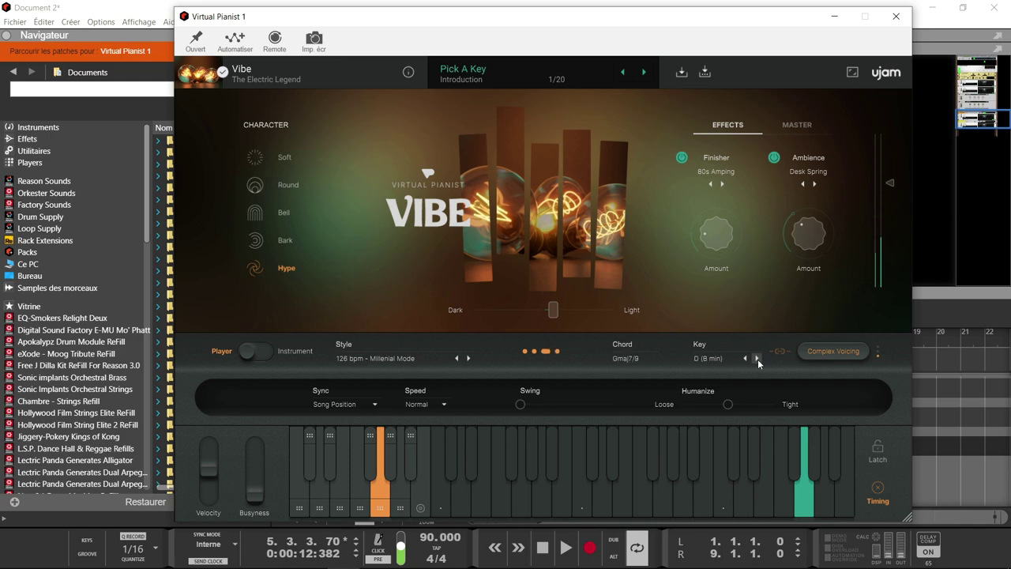
pyautogui.click(814, 352)
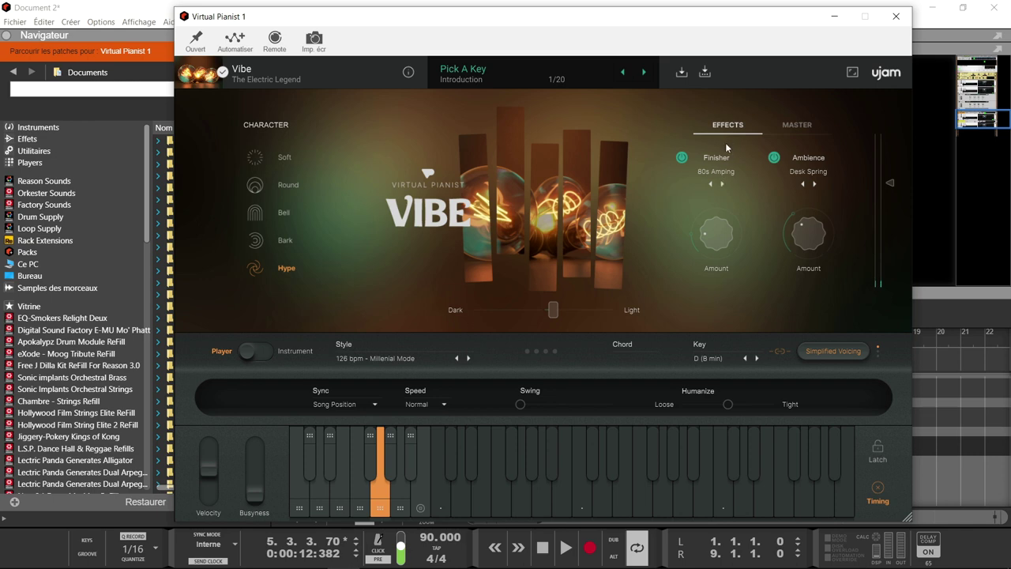
# Step: Set Vibe's Finisher effect to Wah Automatic and raise its Amount
pyautogui.click(716, 171)
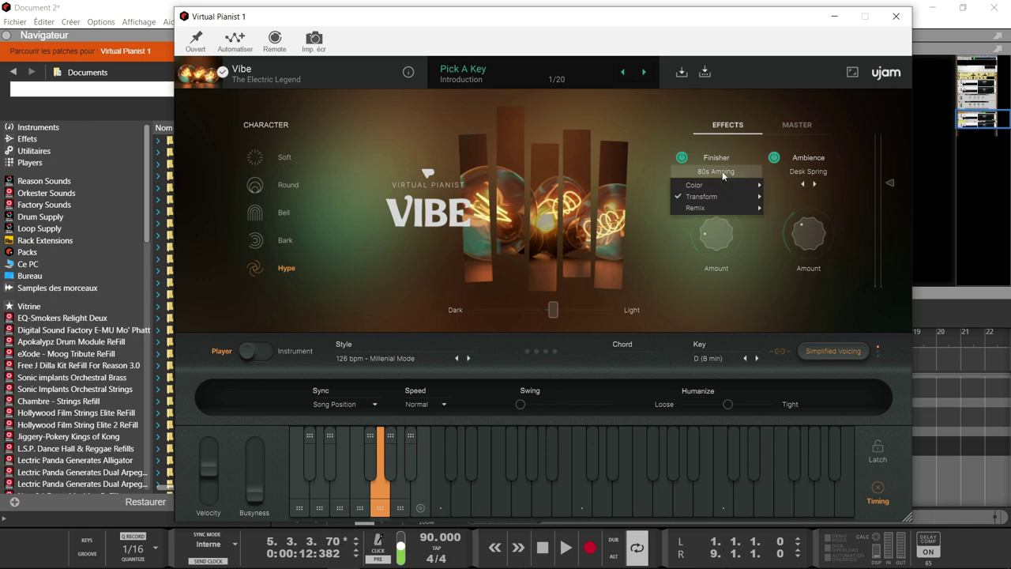
pyautogui.moveTo(722, 198)
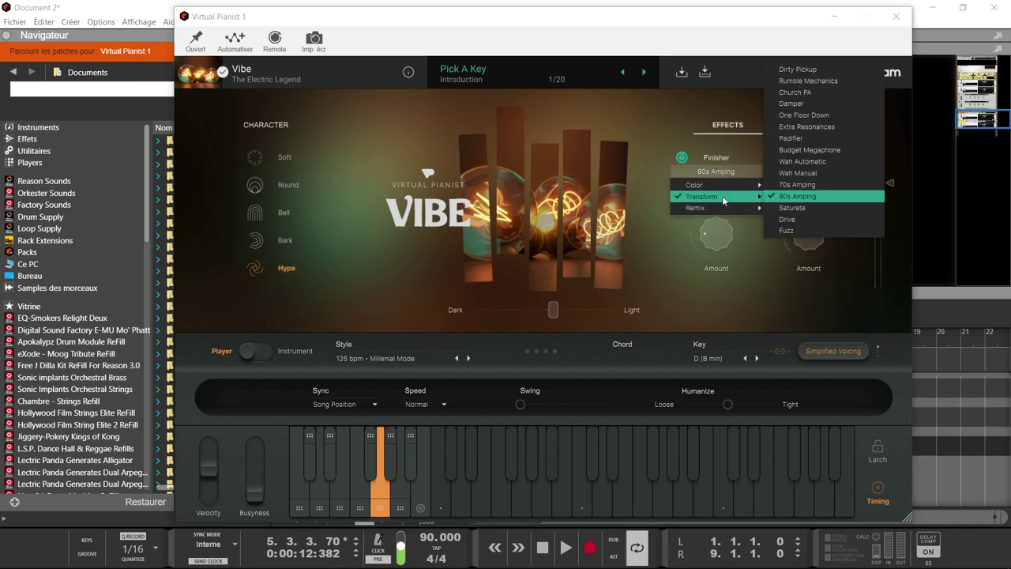
pyautogui.click(822, 161)
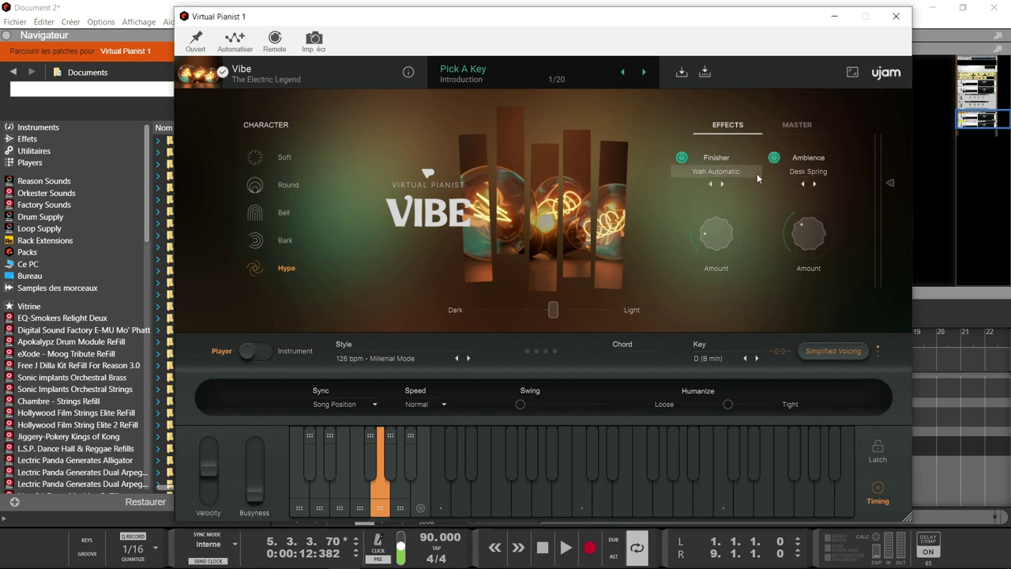
pyautogui.moveTo(726, 247); pyautogui.dragTo(724, 155)
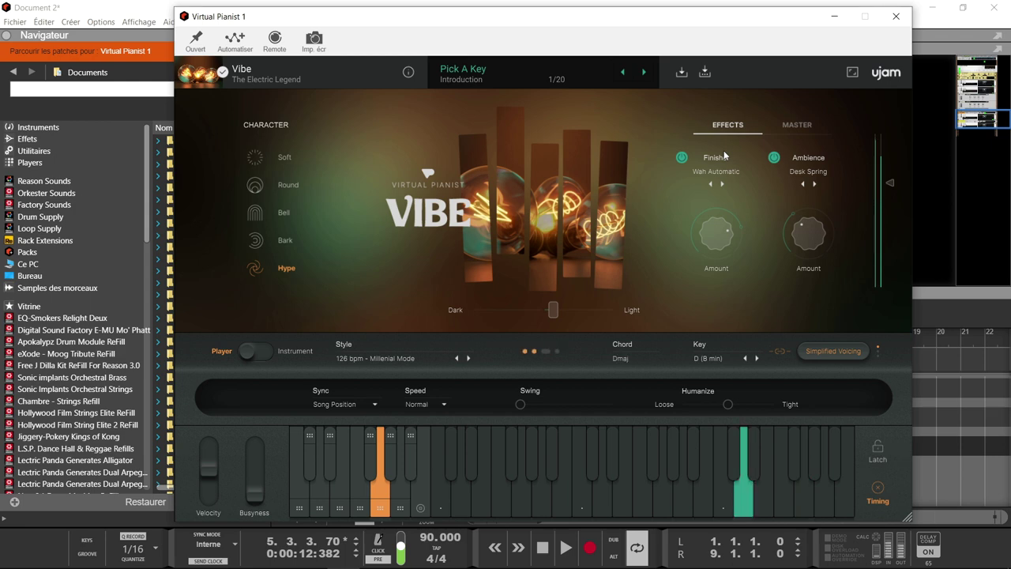
# Step: Play the song from the start, audition the style 122 bpm - More Cowbell, switch to 127 bpm - My Light, and stop playback
pyautogui.press('space')
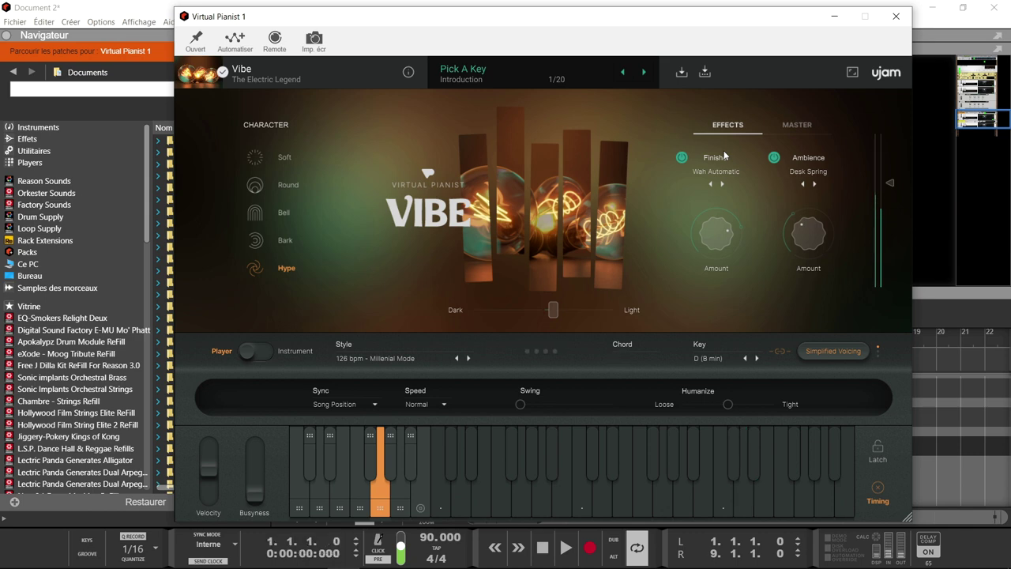
pyautogui.press('space')
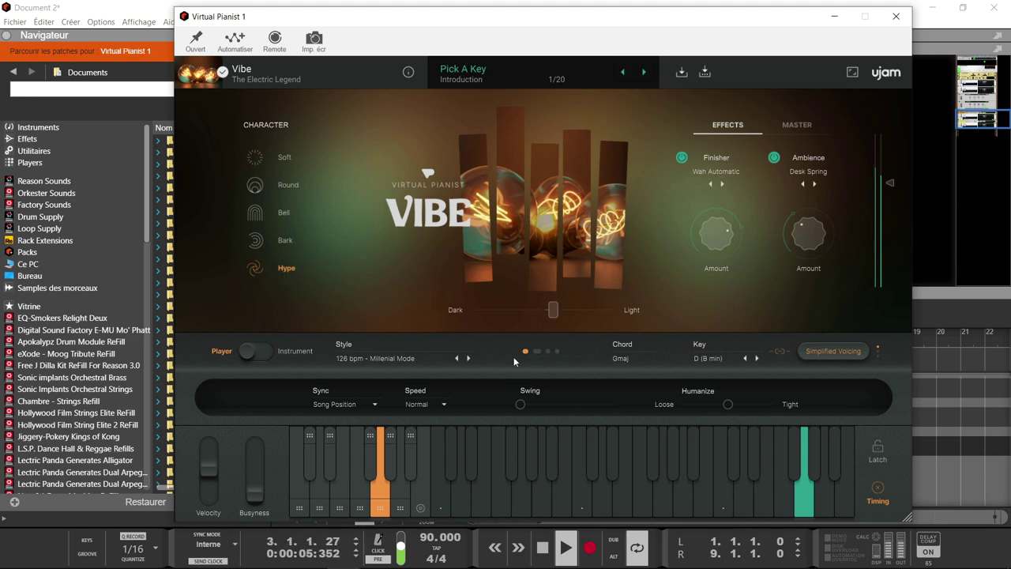
pyautogui.click(456, 358)
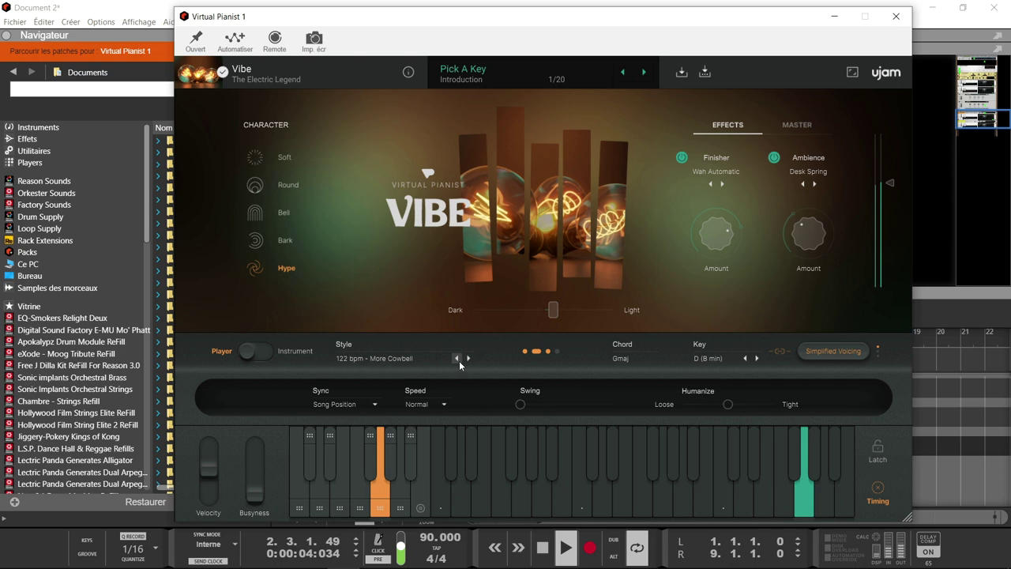
pyautogui.click(469, 360)
pyautogui.click(469, 359)
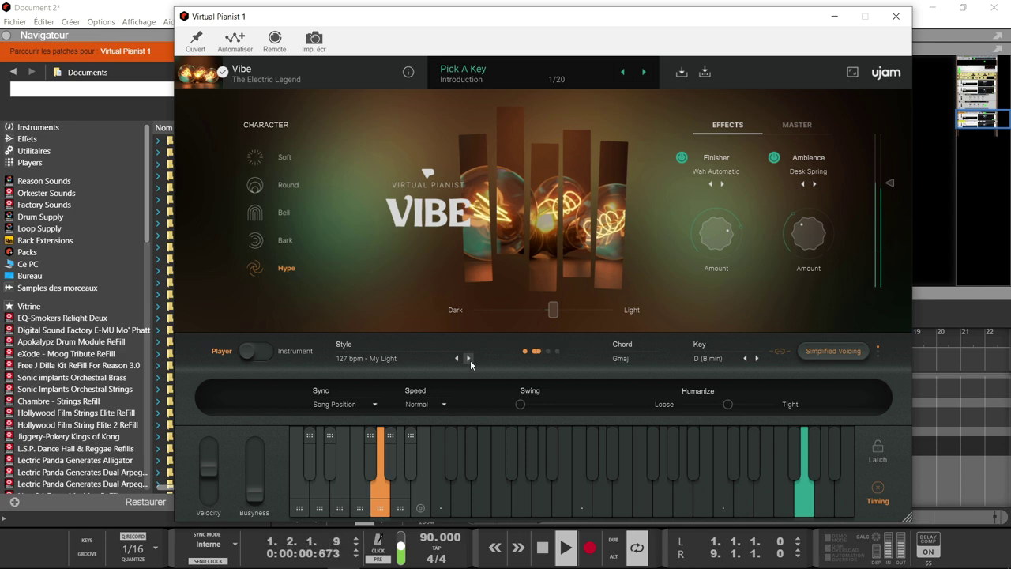
pyautogui.press('space')
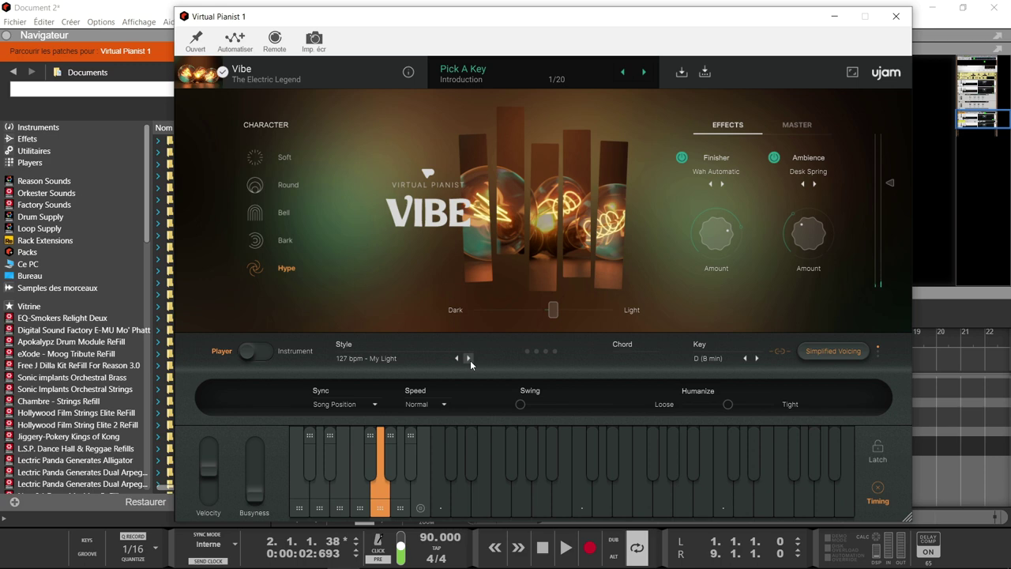
# Step: Switch Vibe to Instrument mode and move its Dark/Light tone control fully to Light
pyautogui.click(272, 353)
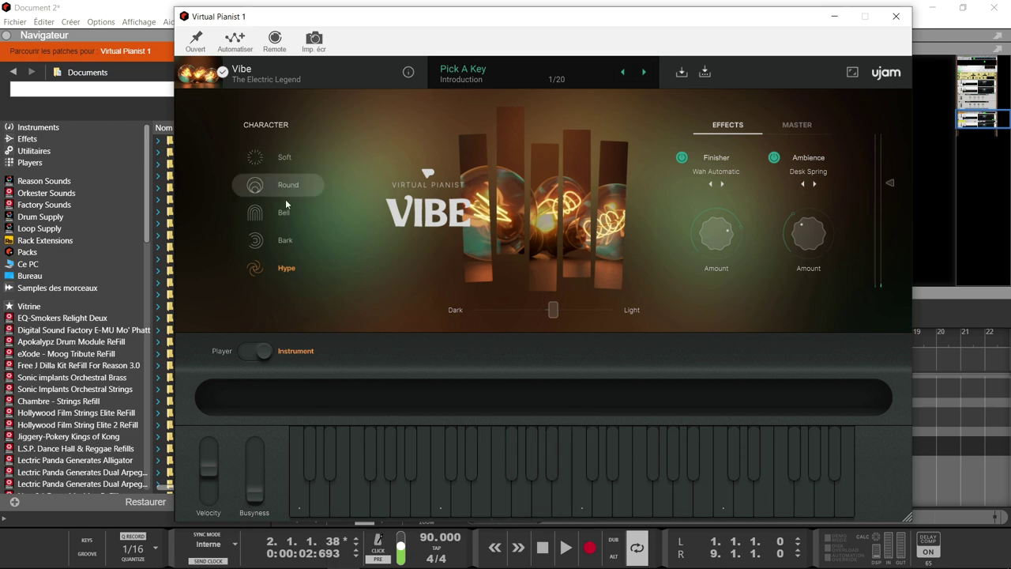
pyautogui.moveTo(552, 310); pyautogui.dragTo(589, 319)
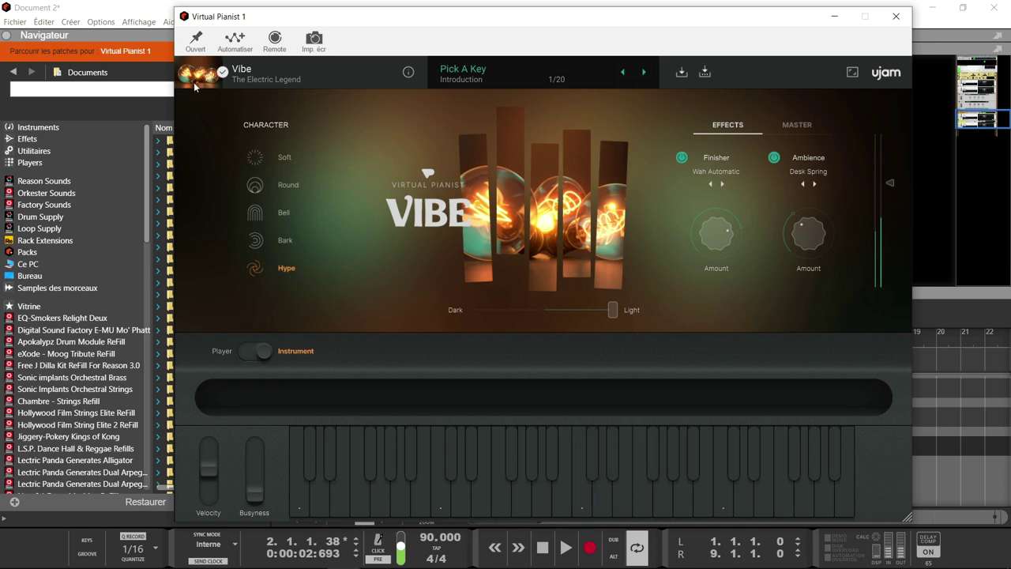
# Step: Load the Score instrument with its Introduction preset The Thinker and return to the main instrument view
pyautogui.click(263, 79)
pyautogui.click(226, 162)
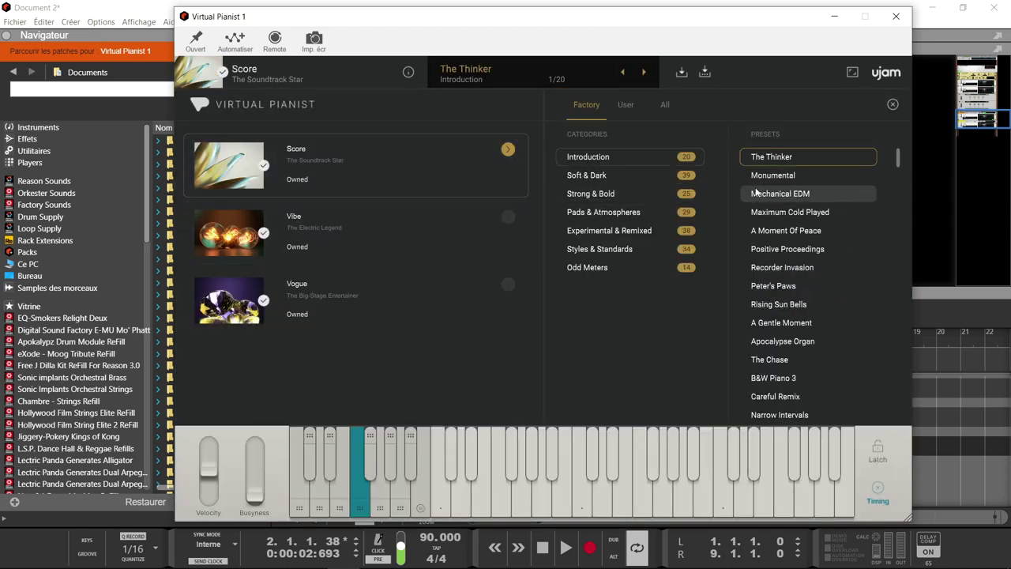
pyautogui.click(893, 105)
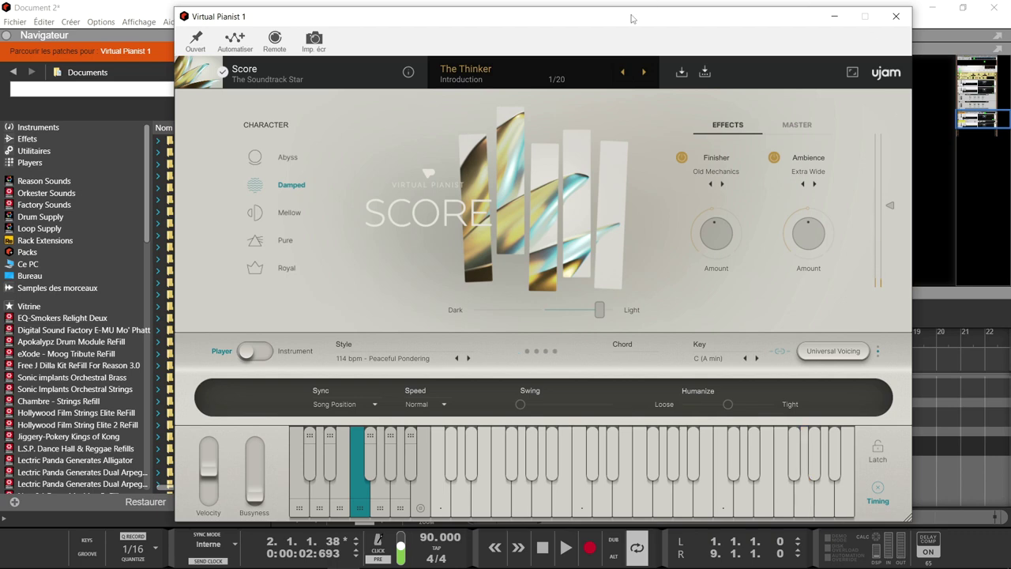
# Step: Look at Score's style categories, try the piano in Instrument mode, and return to Player mode
pyautogui.click(431, 359)
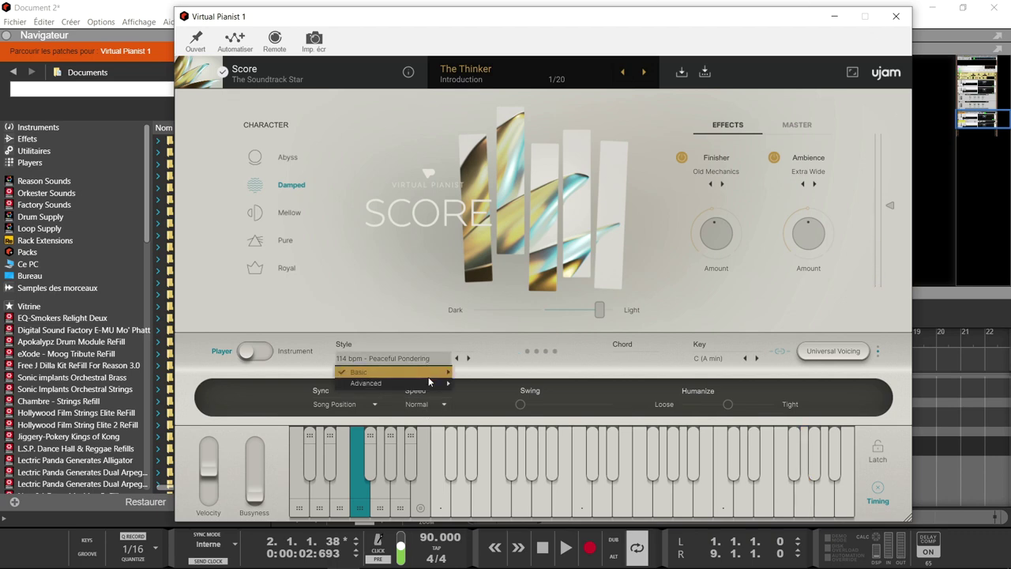
pyautogui.click(272, 355)
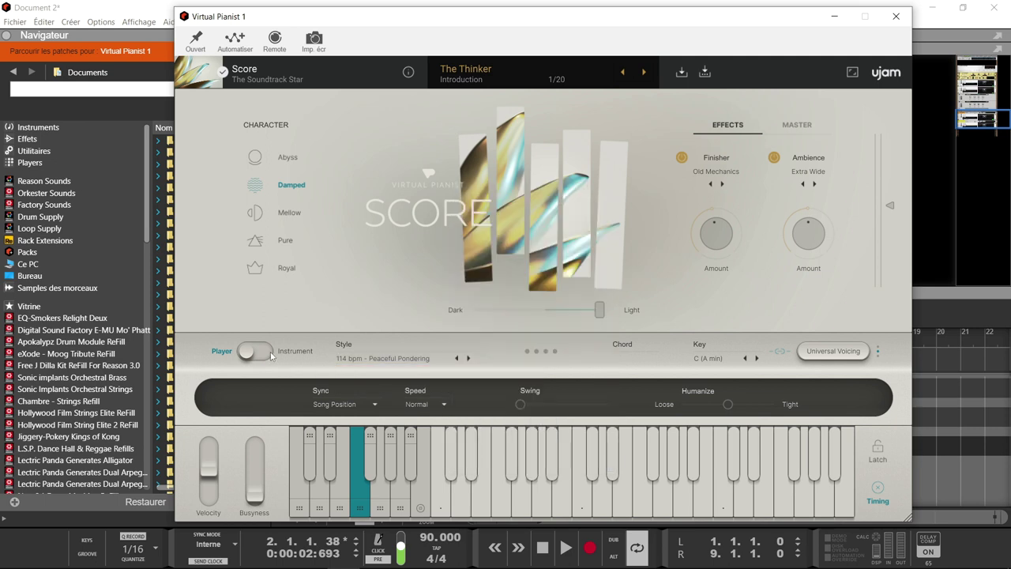
pyautogui.click(271, 355)
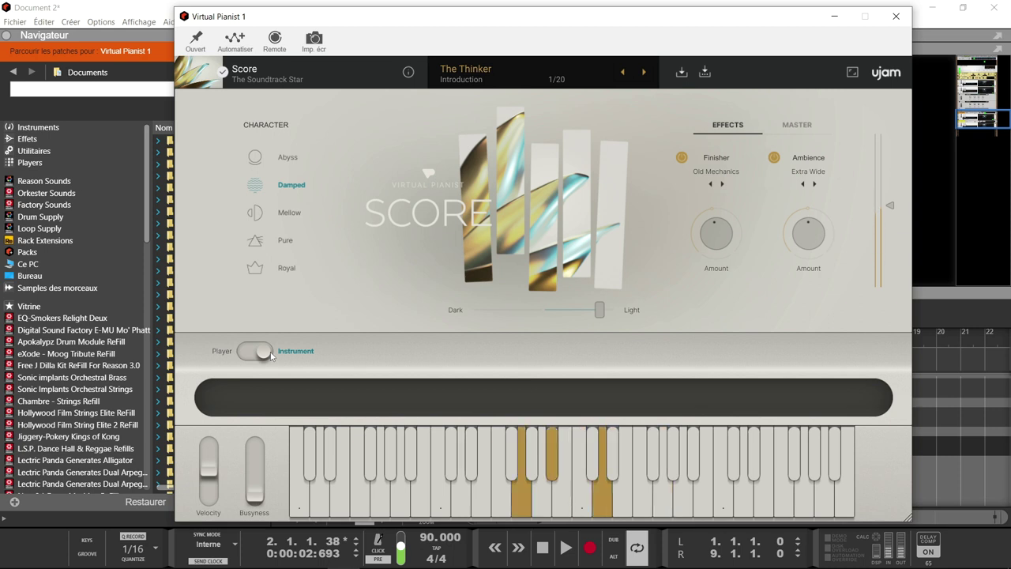
pyautogui.click(267, 353)
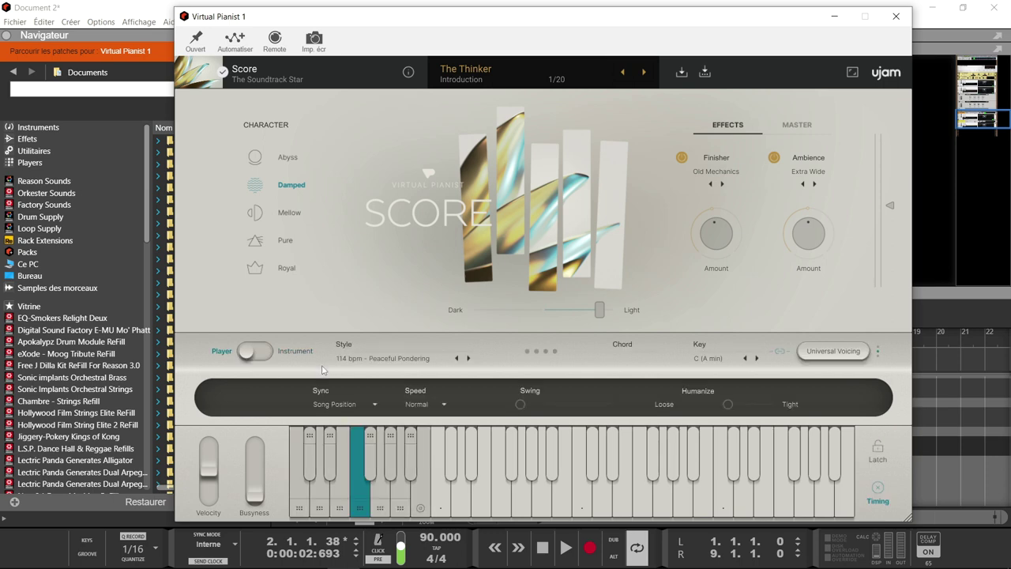
# Step: Audition Score's style 116 bpm - First Steps over the playing song, and switch to 120 bpm - Eerie Cluster
pyautogui.click(469, 359)
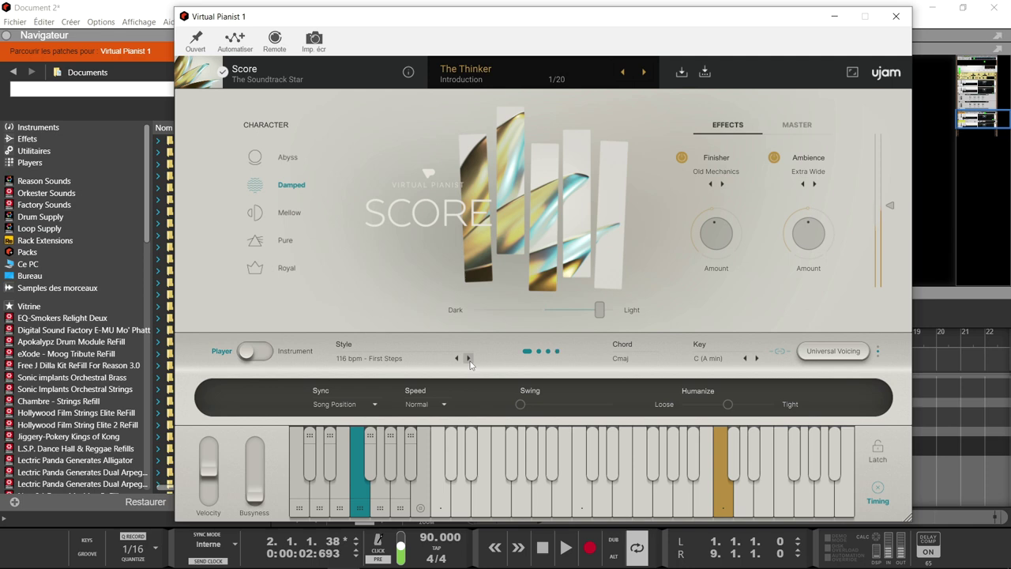
pyautogui.press('space')
pyautogui.press('space')
pyautogui.press('space')
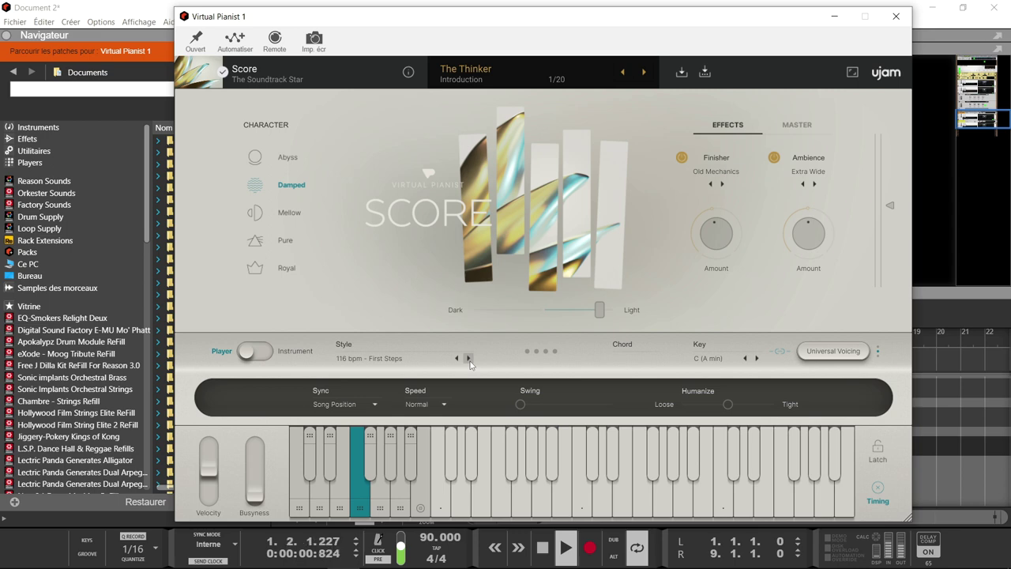
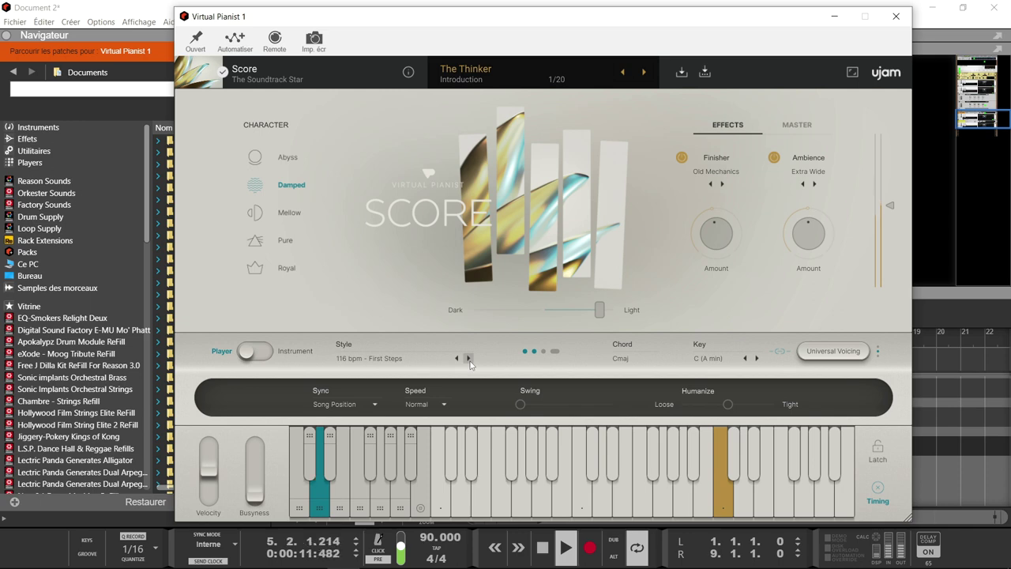
pyautogui.click(468, 358)
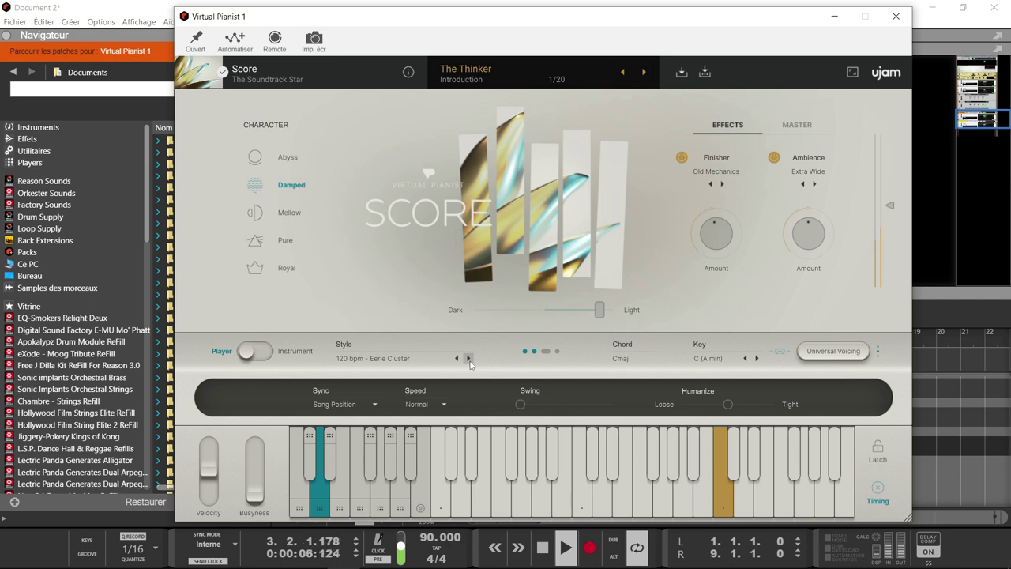
# Step: Compare Half and Double speed for the Eerie Cluster style during playback, and return the speed to Normal
pyautogui.click(445, 405)
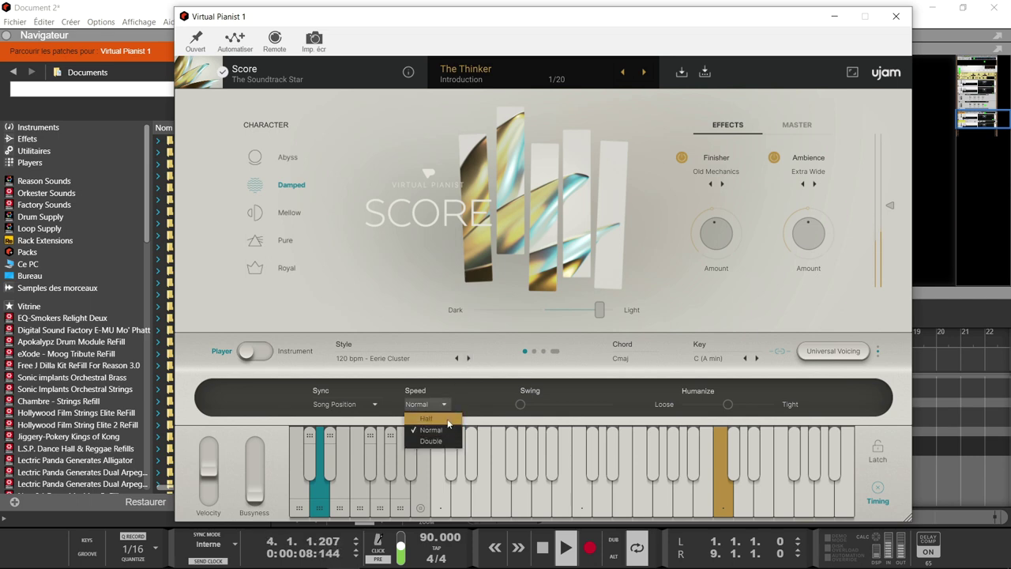
pyautogui.click(447, 422)
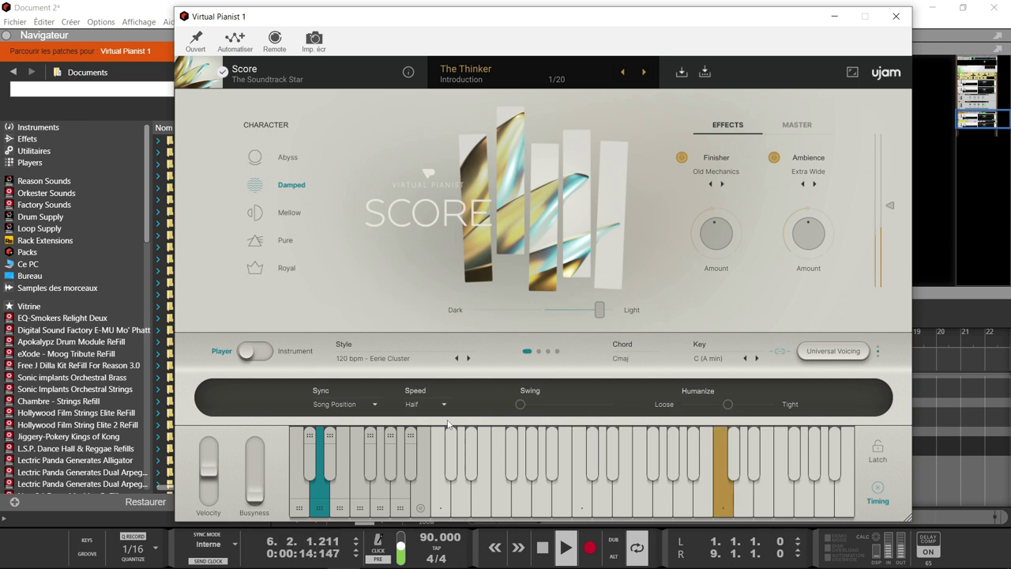
pyautogui.click(447, 401)
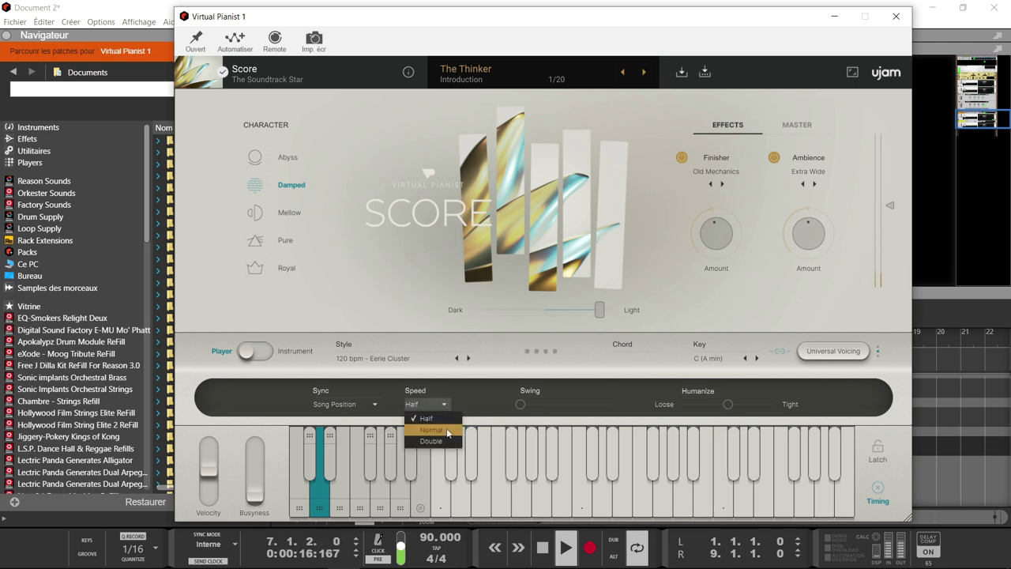
pyautogui.click(447, 440)
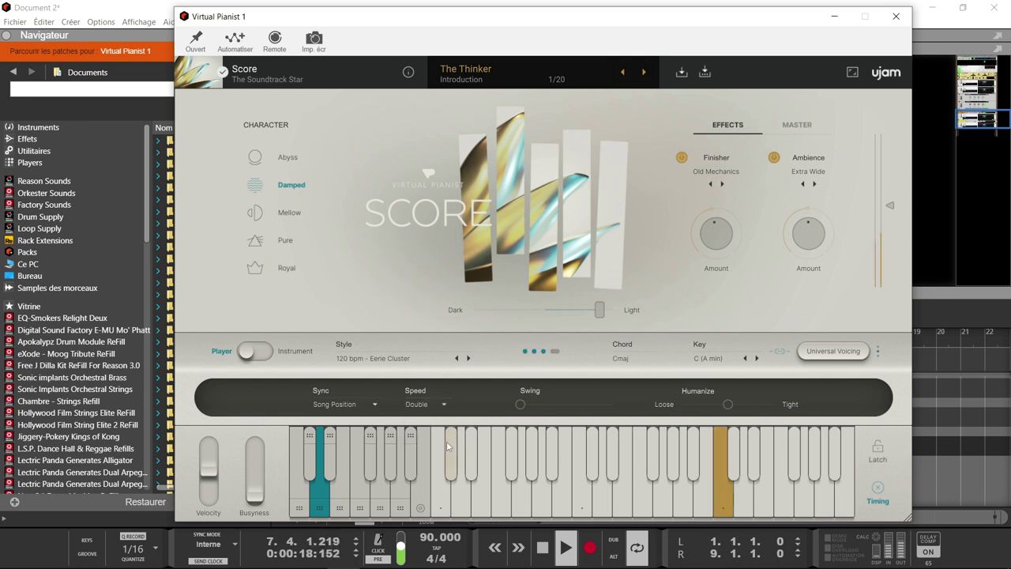
pyautogui.click(450, 401)
pyautogui.click(426, 428)
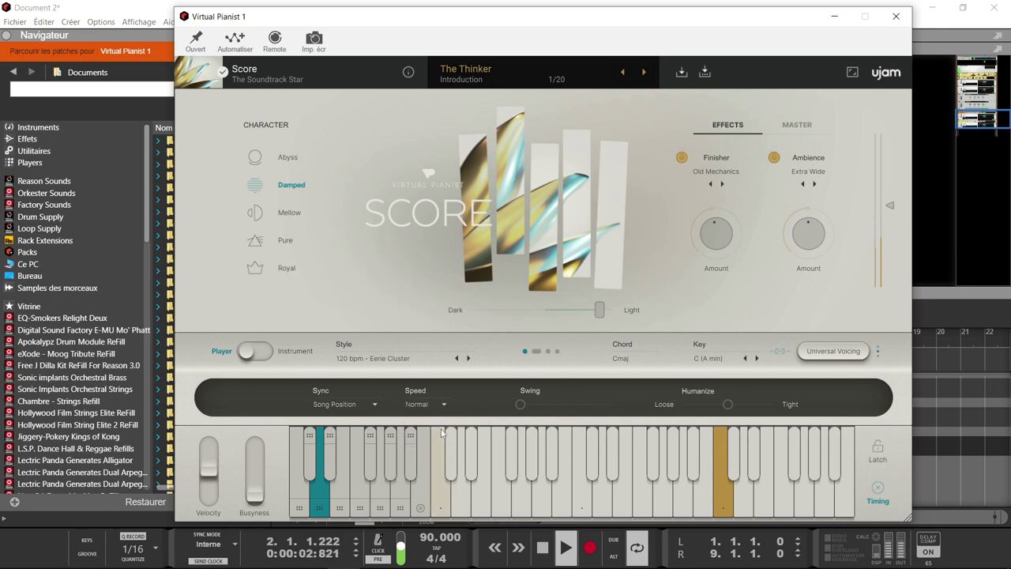
# Step: Raise Score's Swing amount, move Humanize fully towards Tight, and stop playback
pyautogui.moveTo(545, 403); pyautogui.dragTo(572, 403)
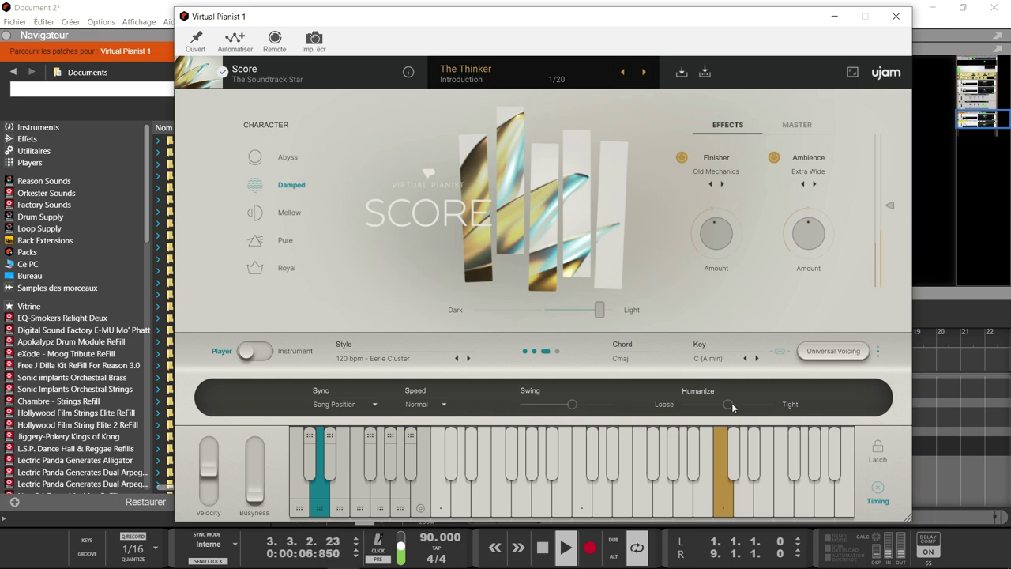
pyautogui.moveTo(752, 407); pyautogui.dragTo(768, 407)
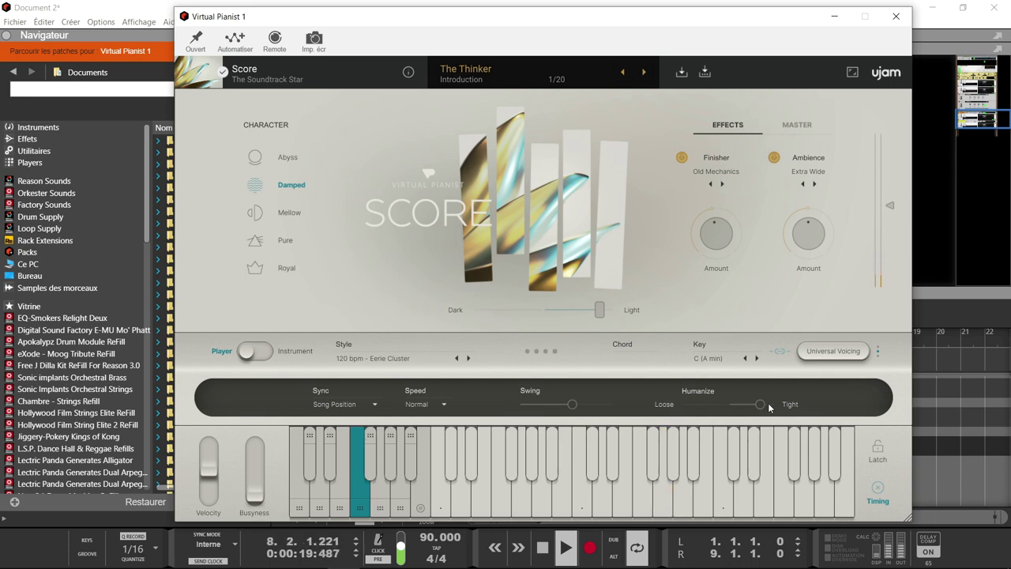
pyautogui.press('space')
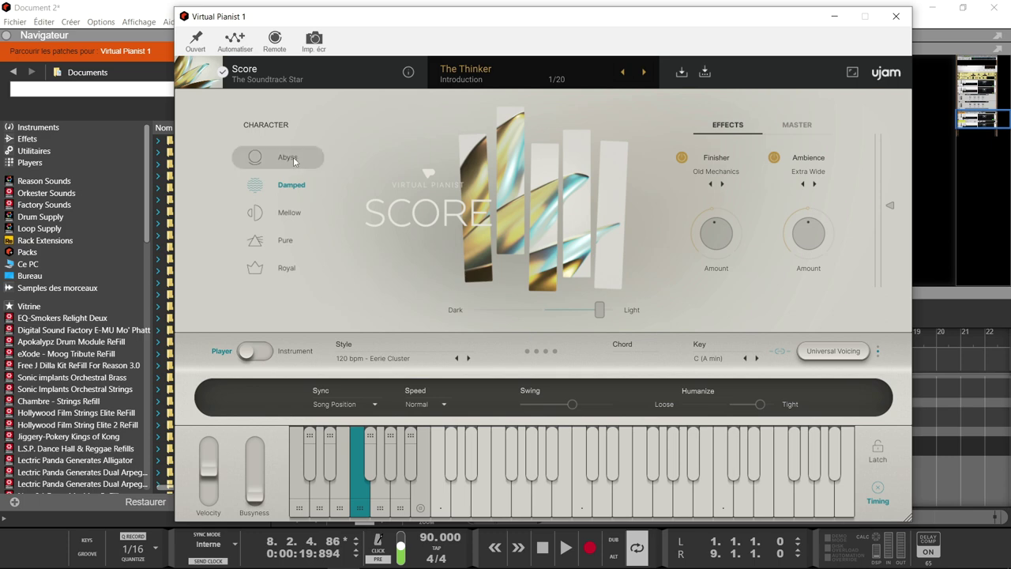
# Step: Switch Score to Instrument mode and audition the Abyss, Damped, Mellow, Pure and Royal characters, moving the tone from Light to about the middle
pyautogui.click(264, 357)
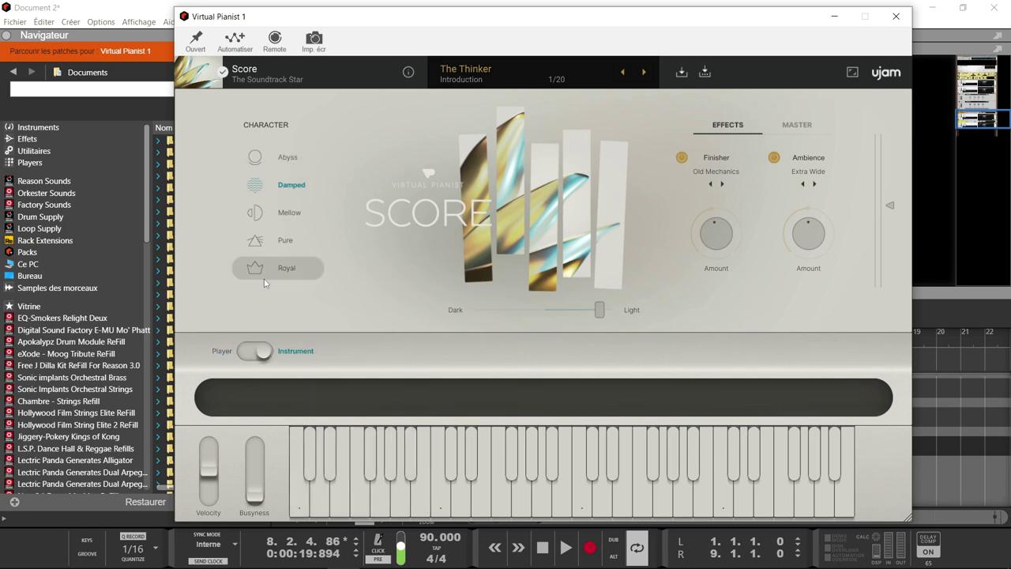
pyautogui.click(293, 163)
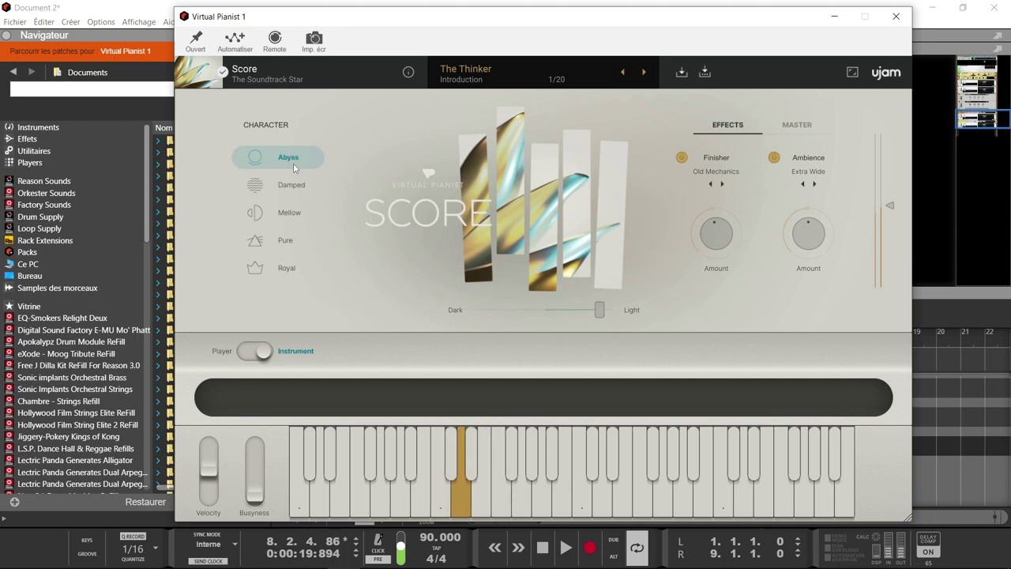
pyautogui.click(295, 188)
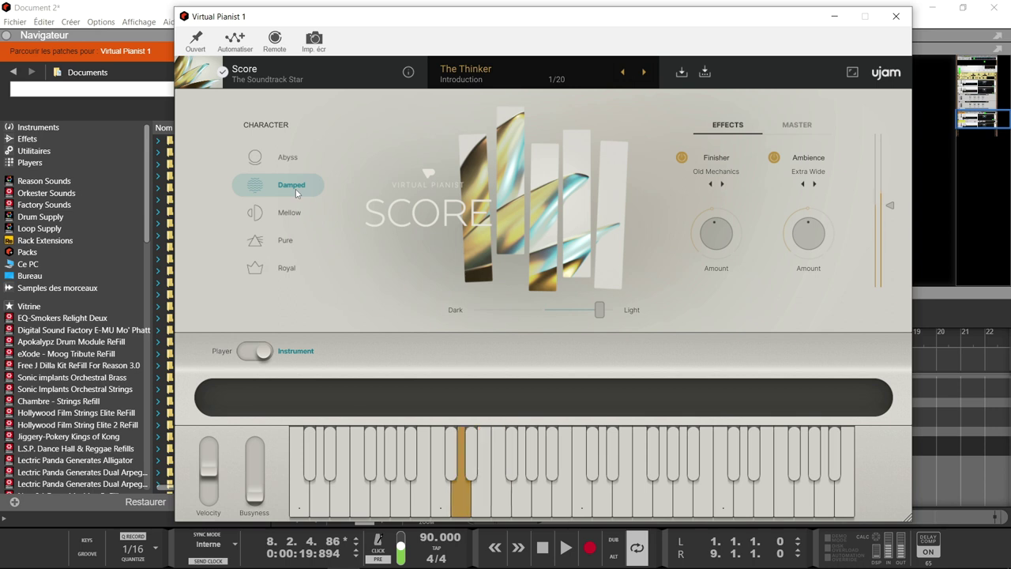
pyautogui.click(281, 214)
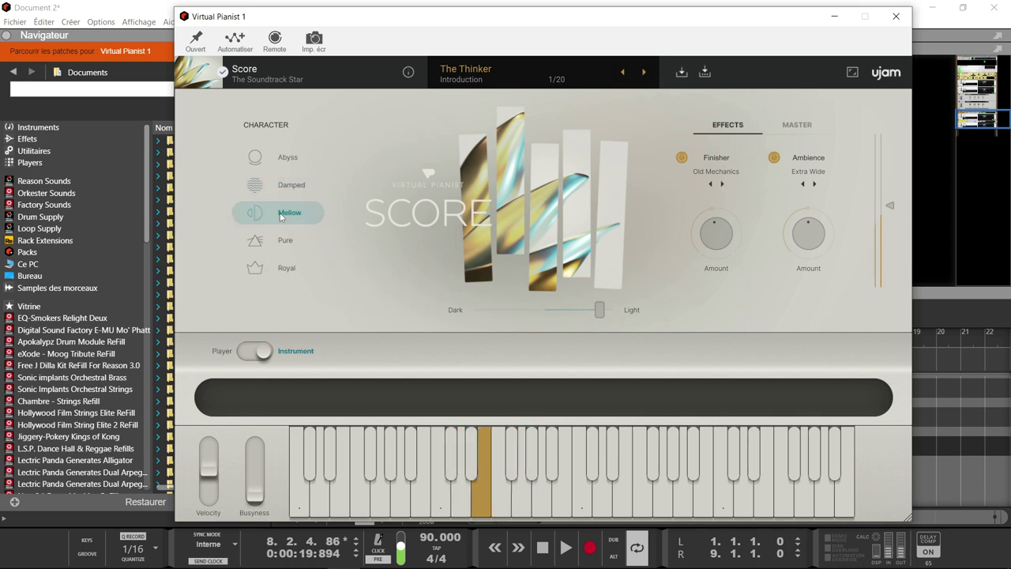
pyautogui.click(297, 241)
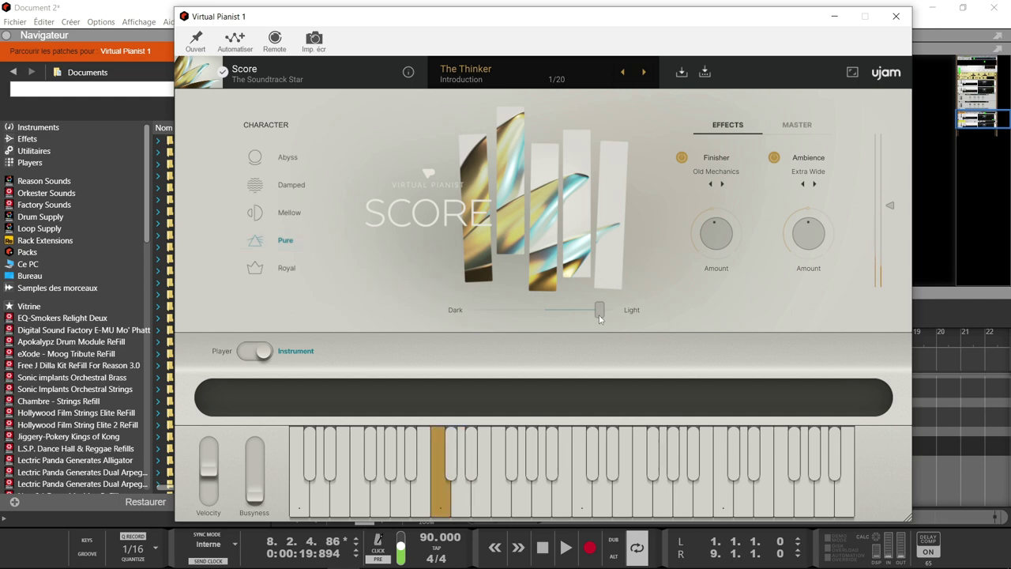
pyautogui.moveTo(589, 312); pyautogui.dragTo(517, 315)
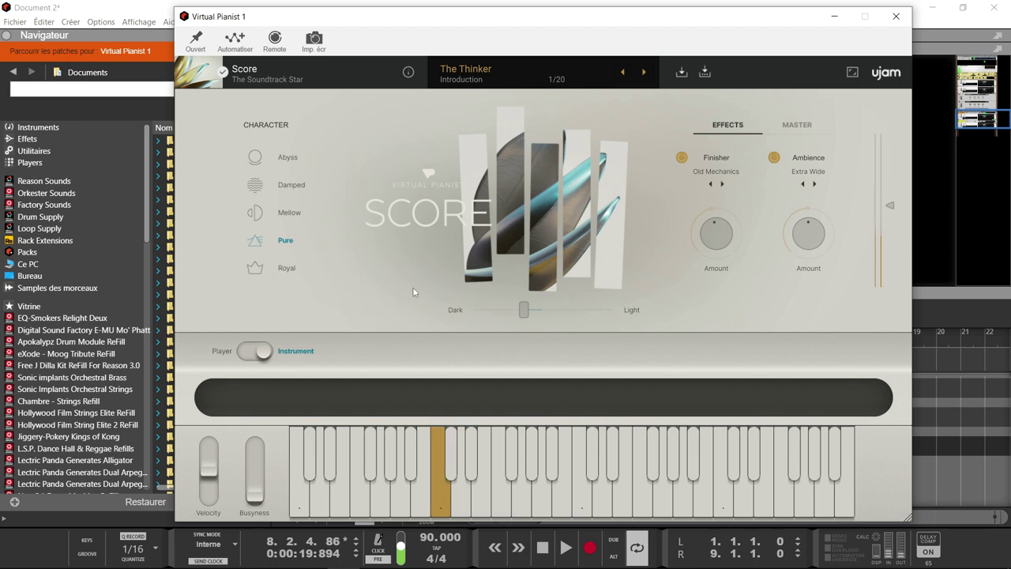
pyautogui.click(288, 269)
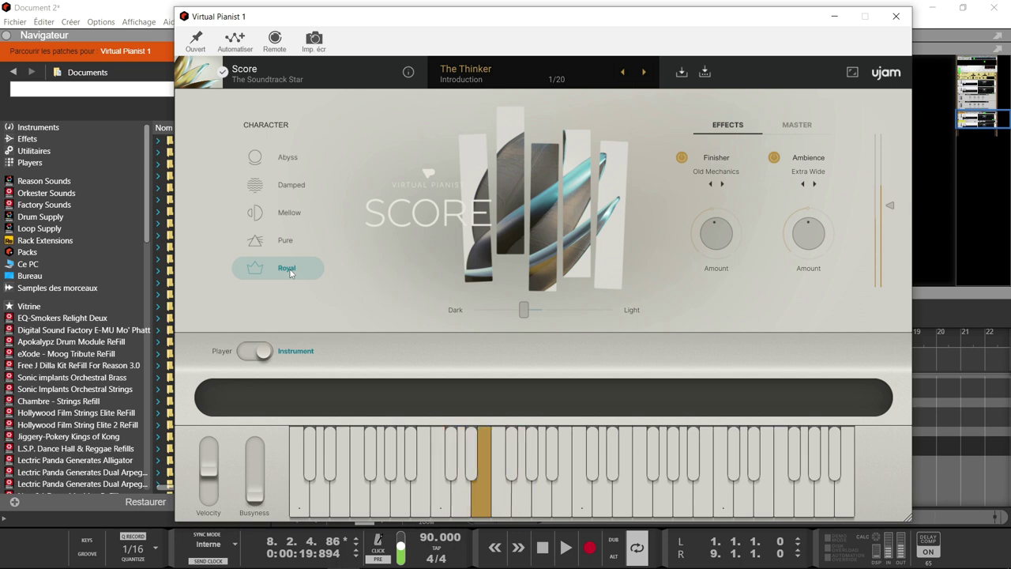
# Step: Load Vogue with the preset A Happy Caravan, start song playback and return to the instrument's main view
pyautogui.click(241, 79)
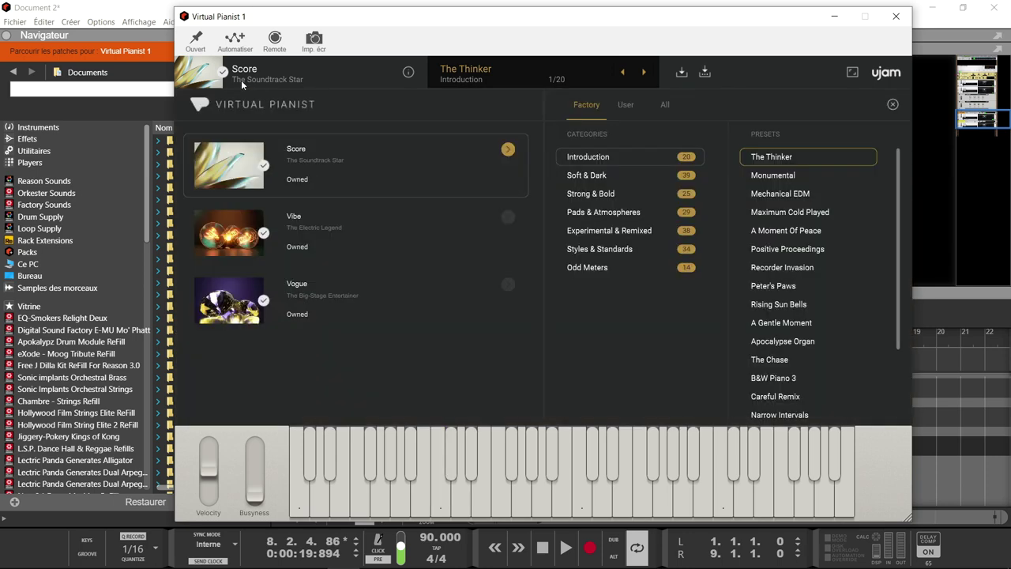
pyautogui.click(237, 319)
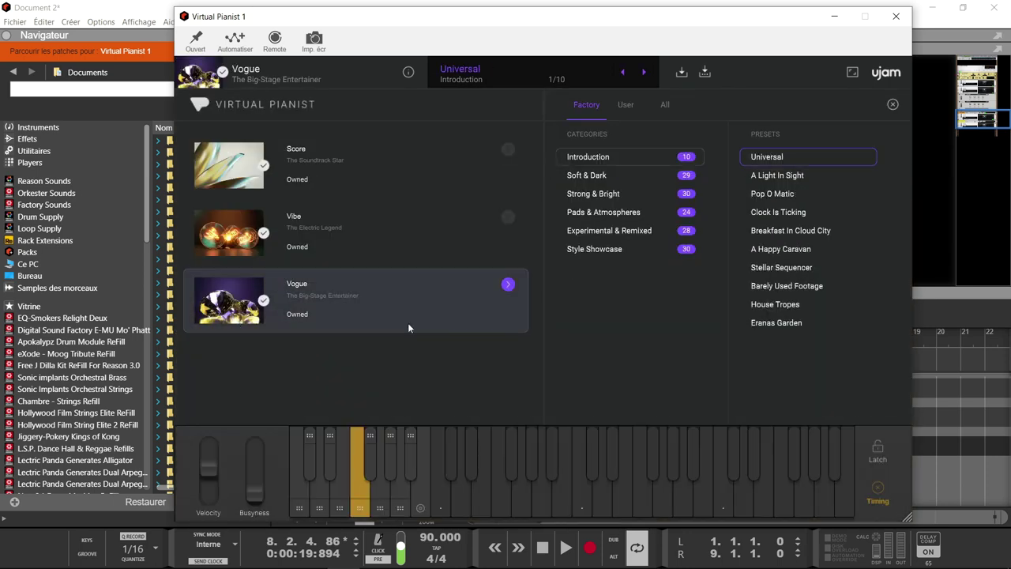
pyautogui.click(766, 250)
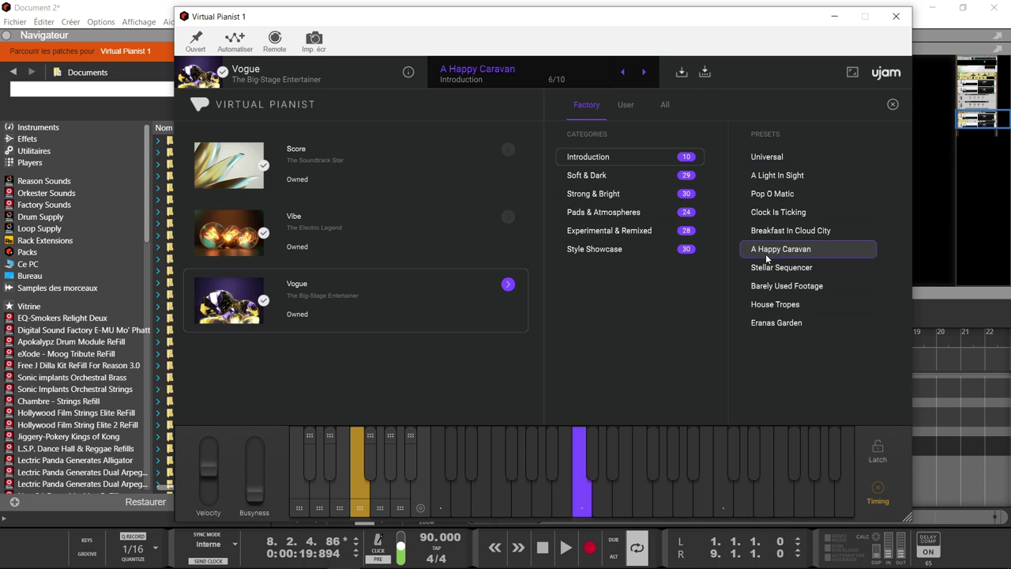
pyautogui.press('space')
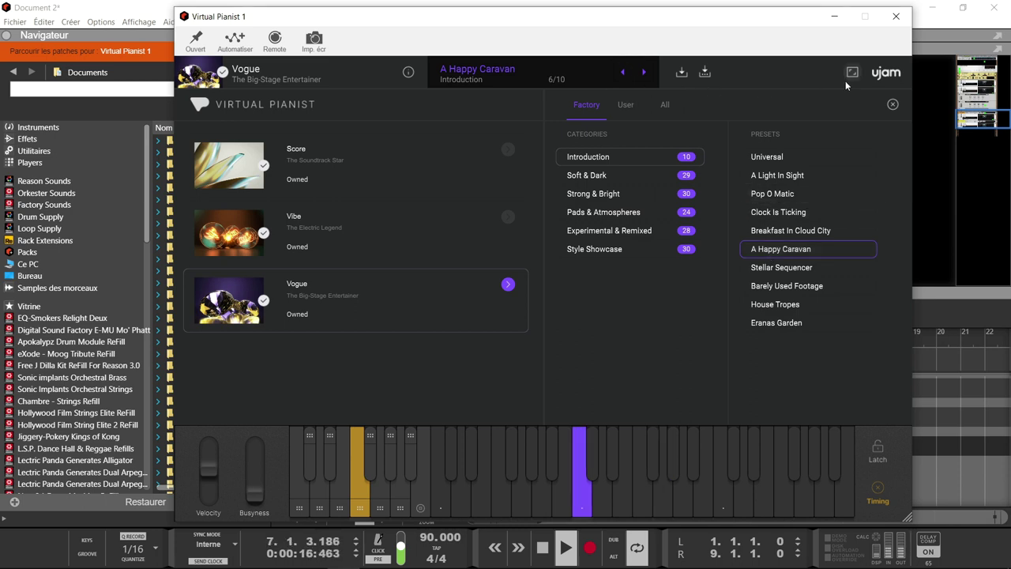
pyautogui.click(892, 104)
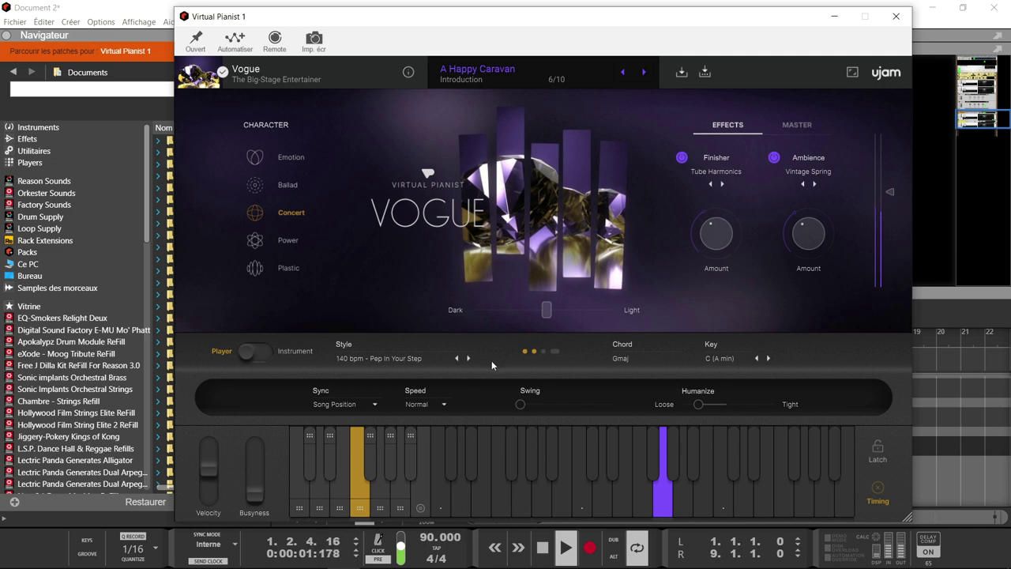
# Step: Audition Vogue's styles 155 bpm - Waiting For Light and 164 bpm - Blissful Evolutions, hiding the timing settings and trying the Plastic character
pyautogui.click(468, 359)
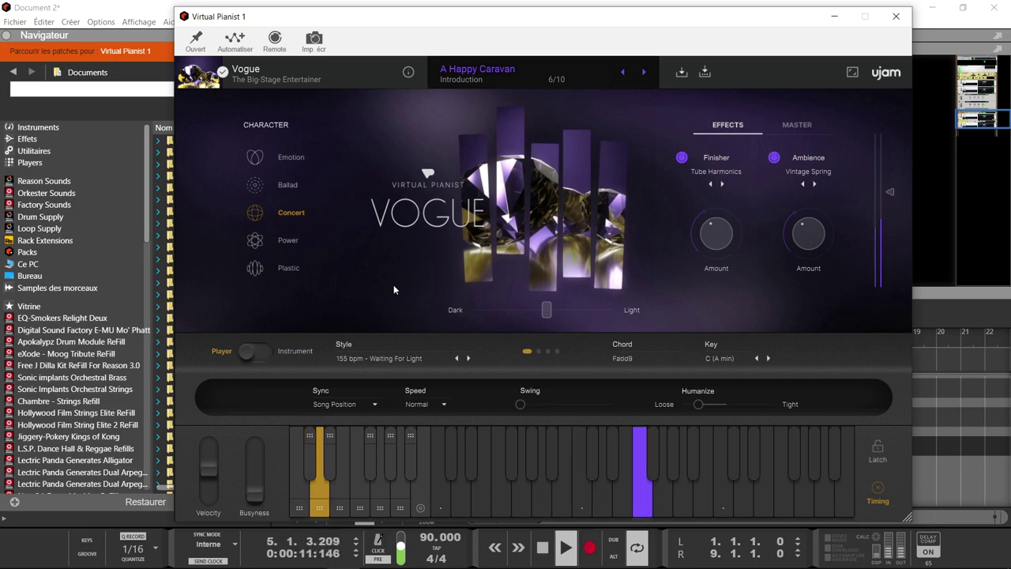
pyautogui.click(468, 358)
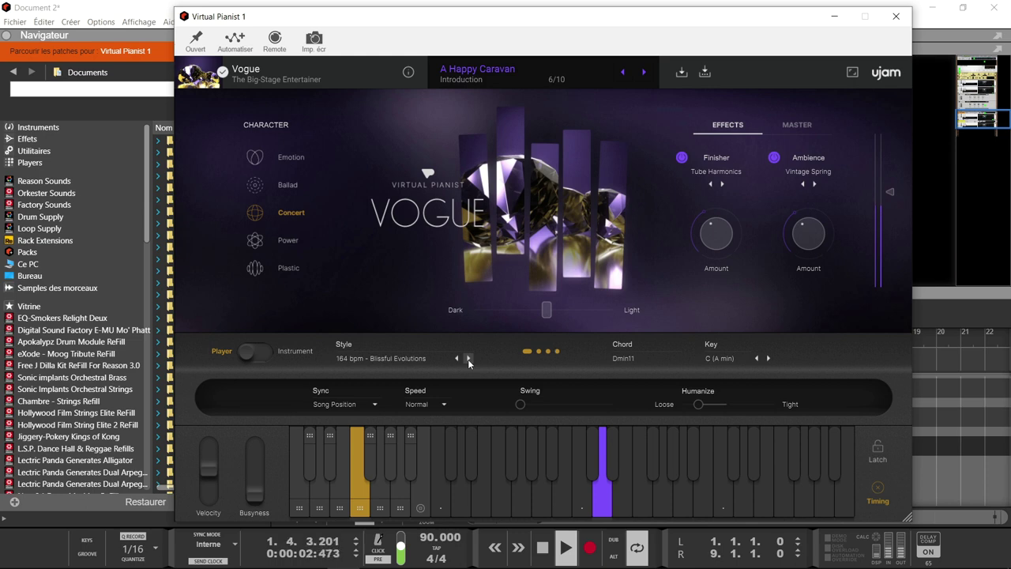
pyautogui.click(882, 490)
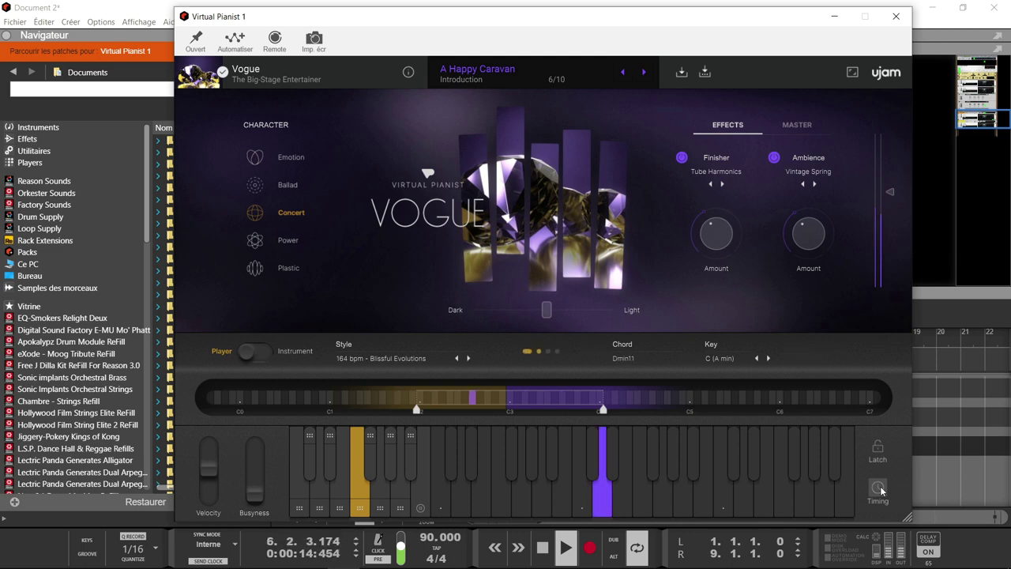
pyautogui.click(280, 276)
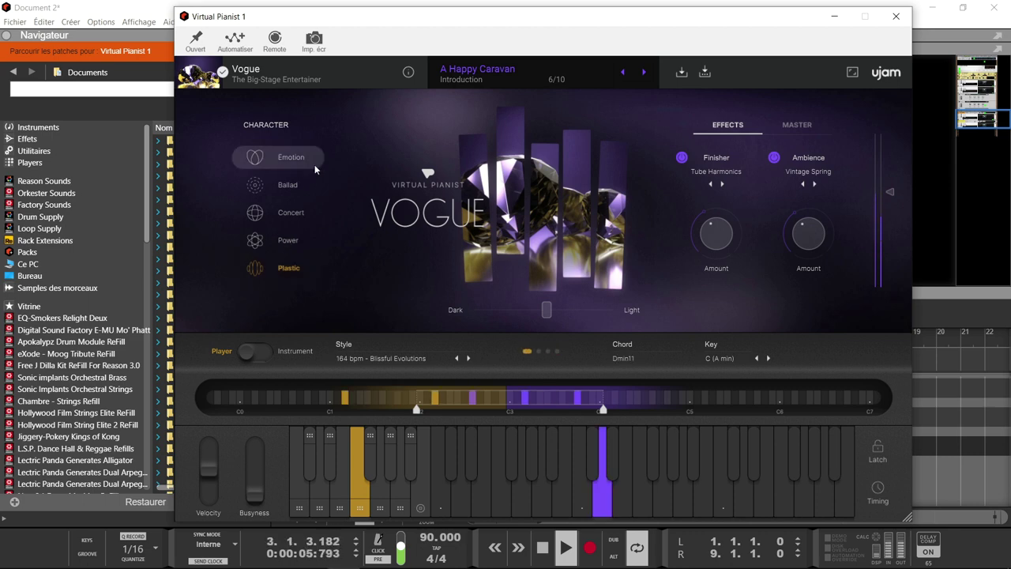
# Step: Audition Vogue's Introduction presets Stellar Sequencer and House Tropes while the song plays
pyautogui.click(647, 76)
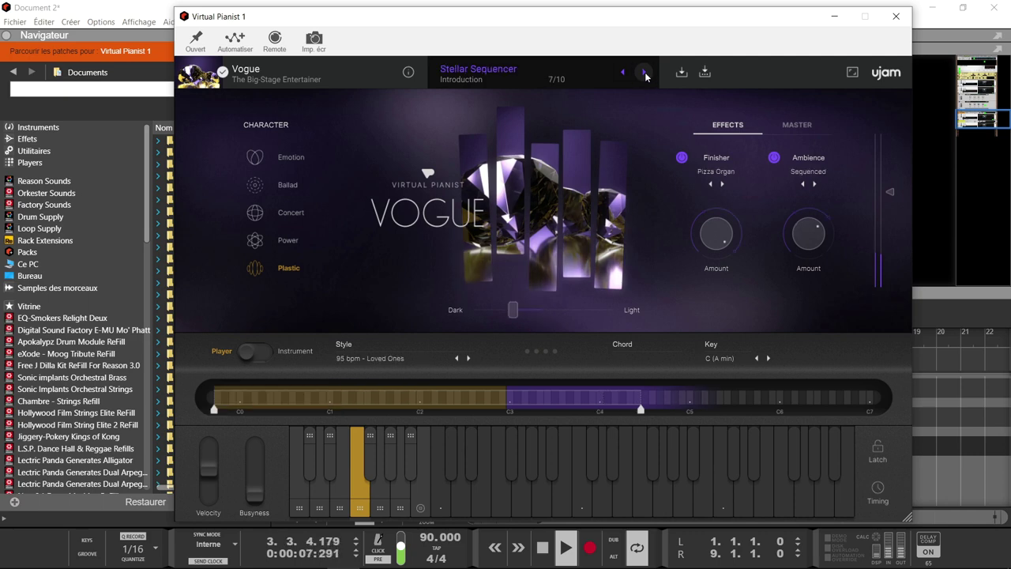
pyautogui.click(494, 74)
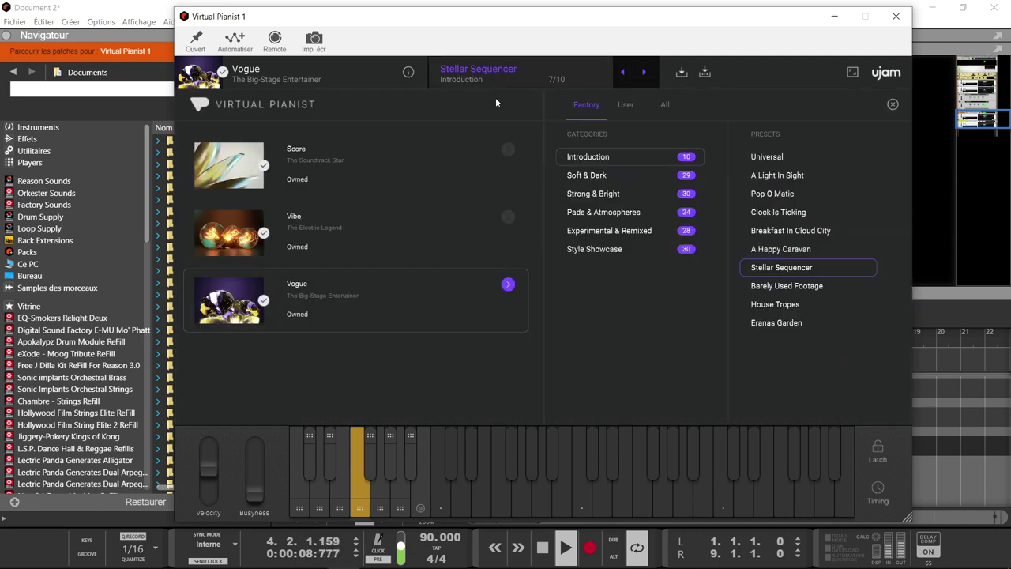
pyautogui.click(817, 306)
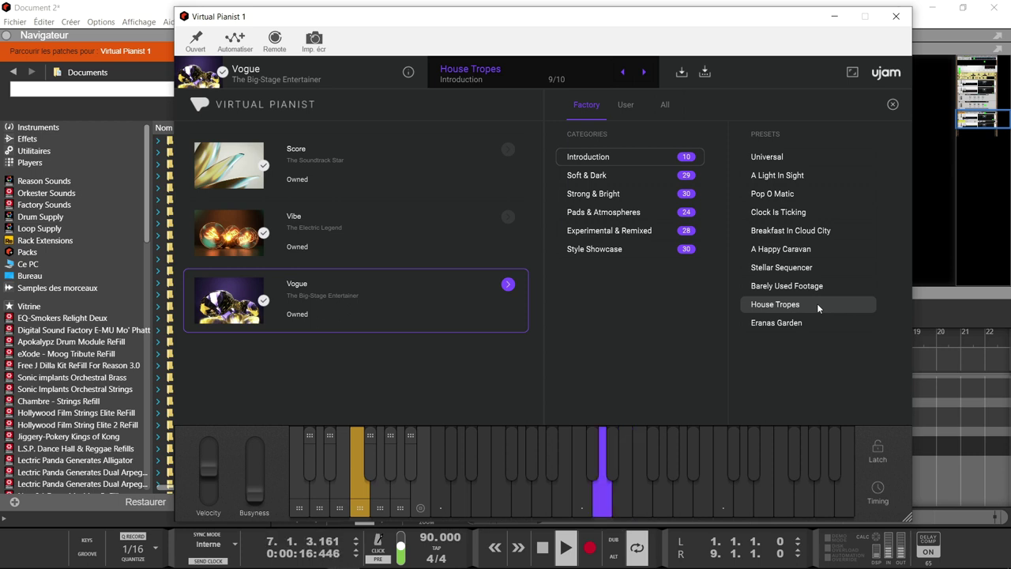
# Step: Load Score, try the preset A Moment Of Peace, and use Maximum Cold Played in Player mode
pyautogui.click(255, 180)
pyautogui.click(764, 229)
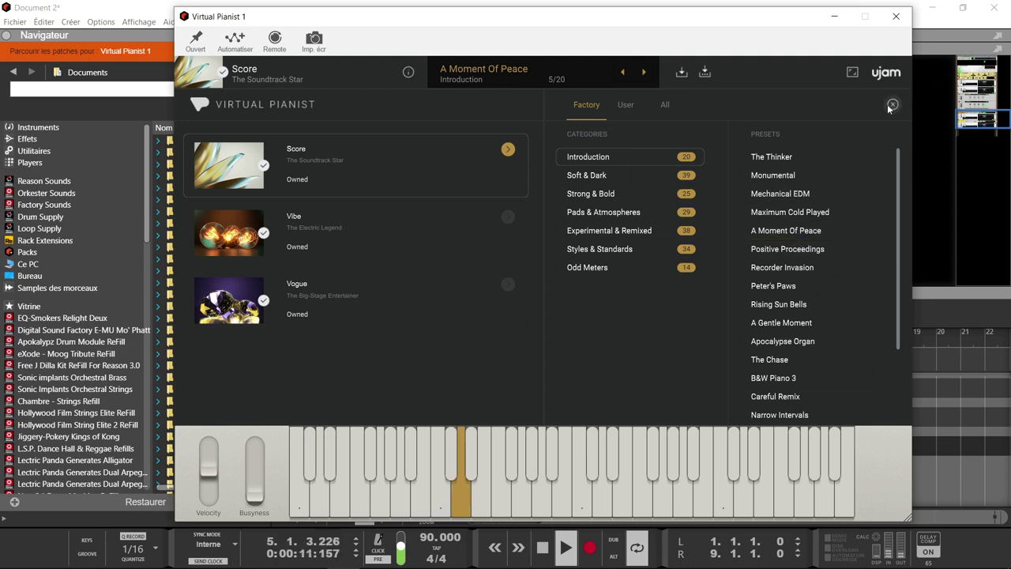
pyautogui.doubleClick(798, 217)
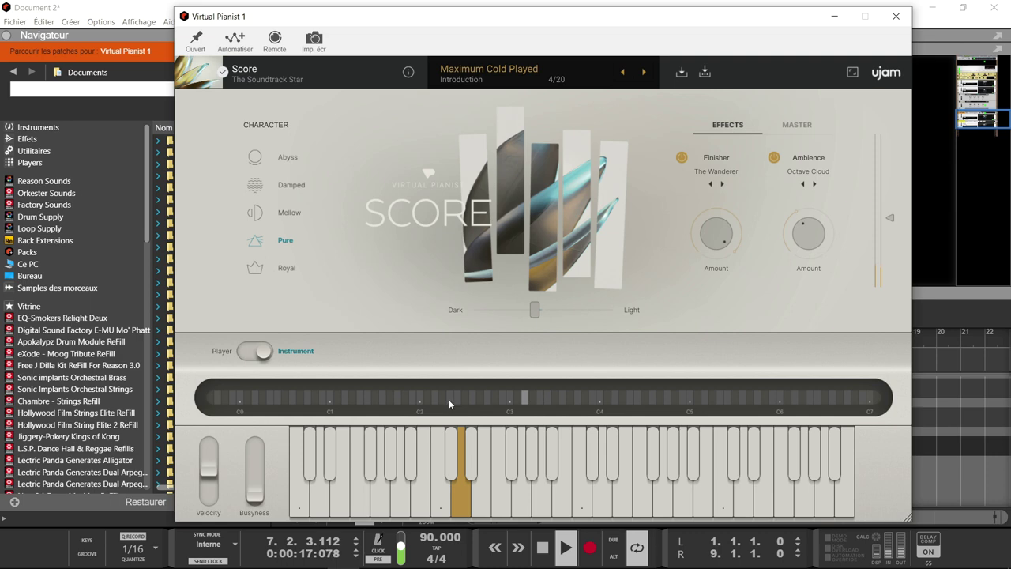
pyautogui.click(251, 354)
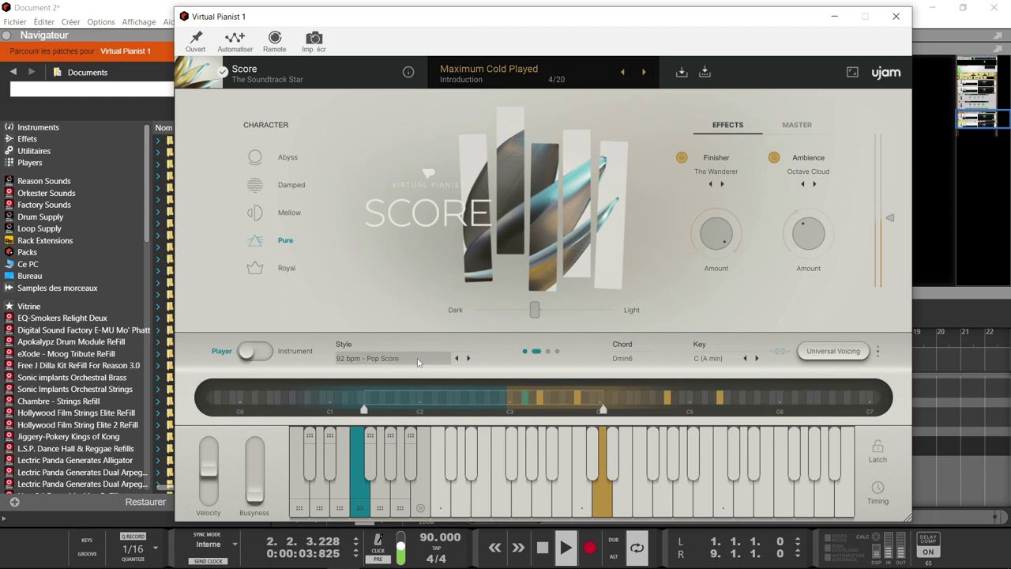
# Step: Audition Score's styles The Minimalist, Of Water, Millenium Bug and Peace Of Mind, using the Royal character
pyautogui.click(469, 359)
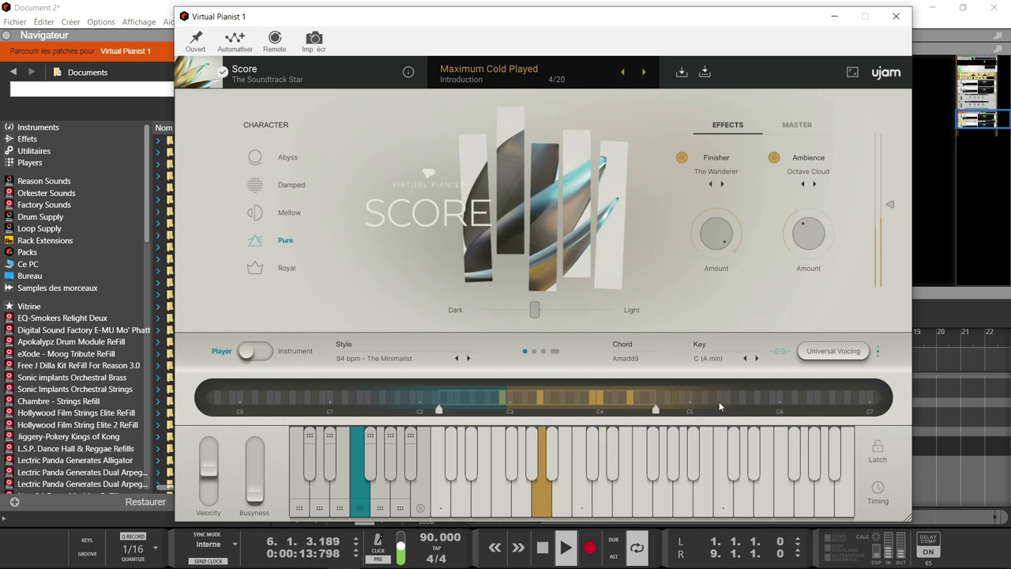
pyautogui.click(287, 273)
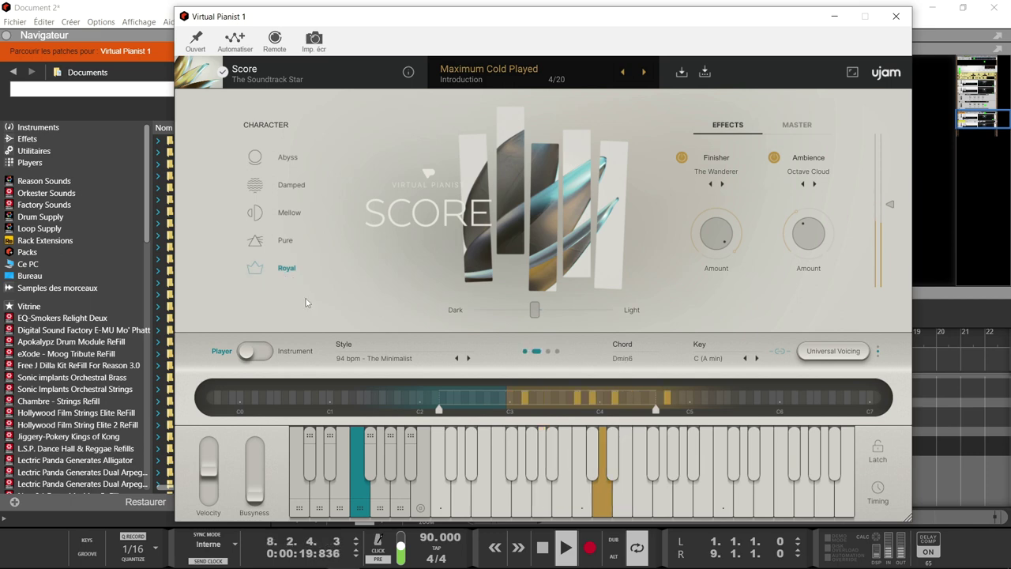
pyautogui.click(468, 359)
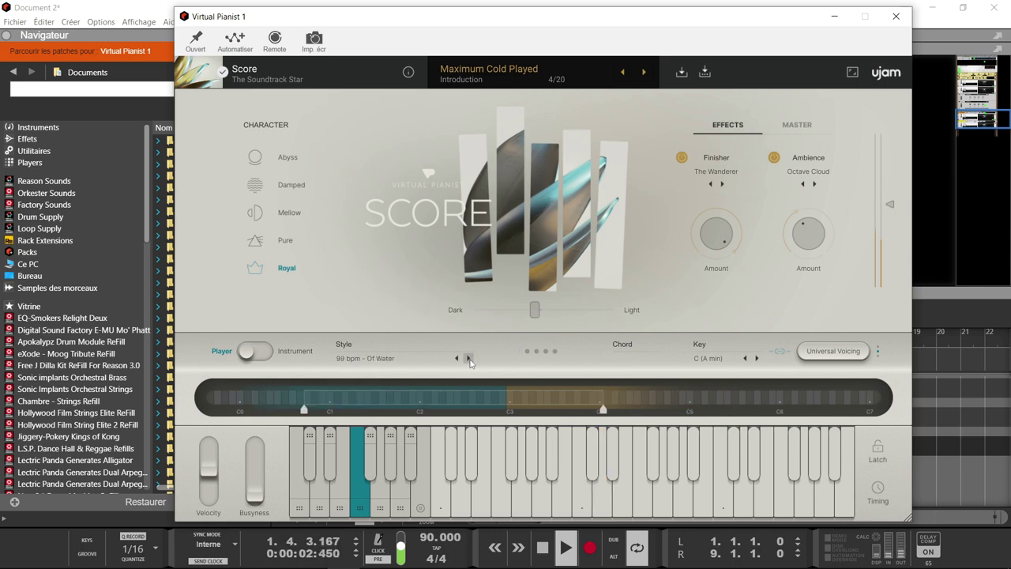
pyautogui.click(468, 359)
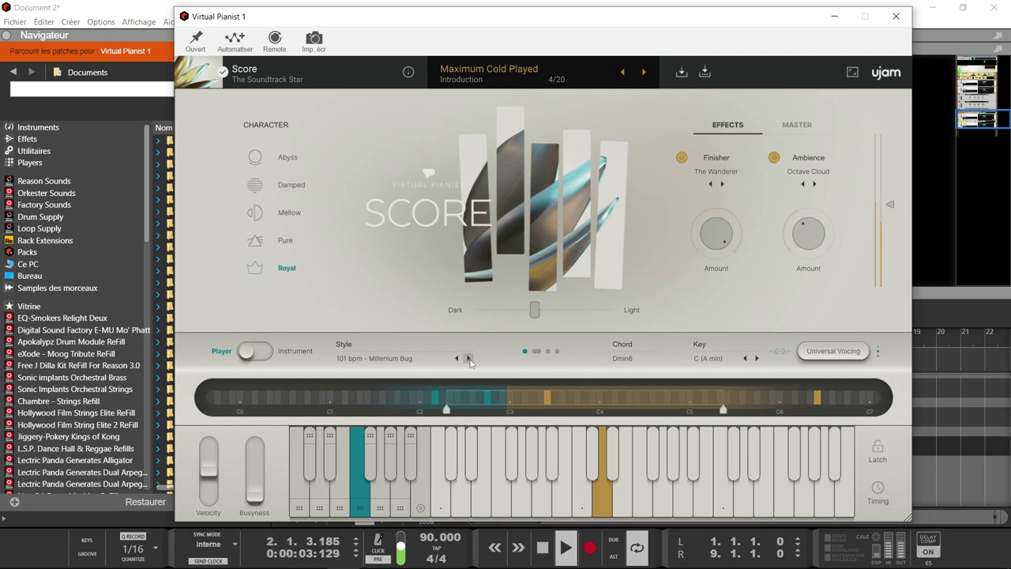
pyautogui.click(469, 358)
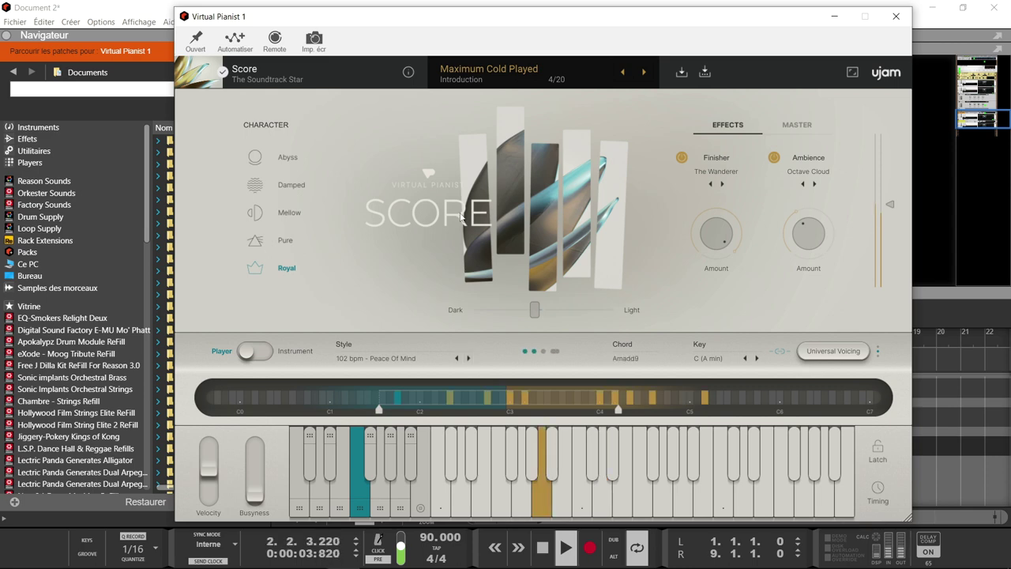
# Step: Lower Score's Finisher amount, set the Ambience effect to Ping Pong and raise its amount
pyautogui.moveTo(716, 235); pyautogui.dragTo(719, 264)
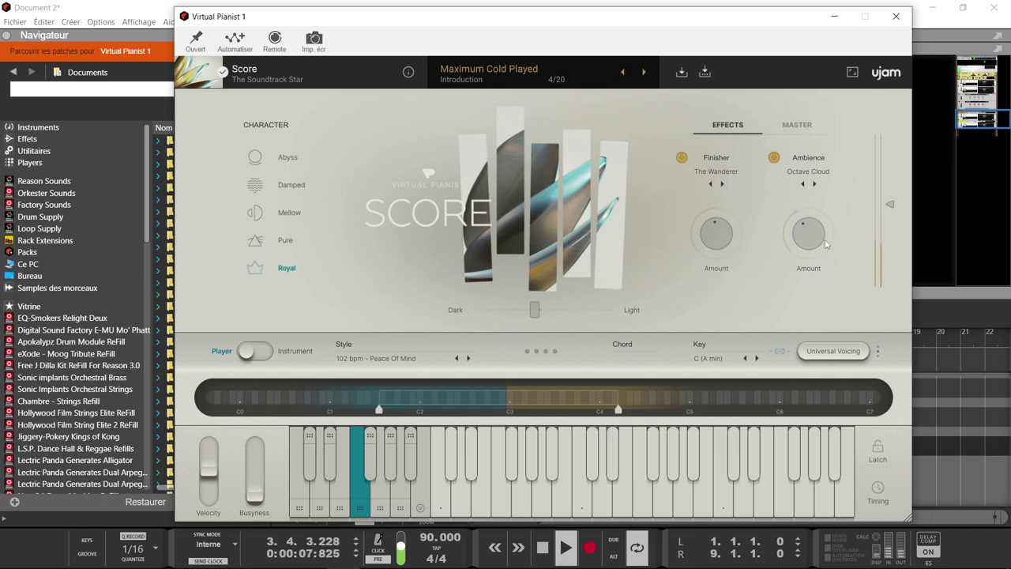
pyautogui.click(803, 172)
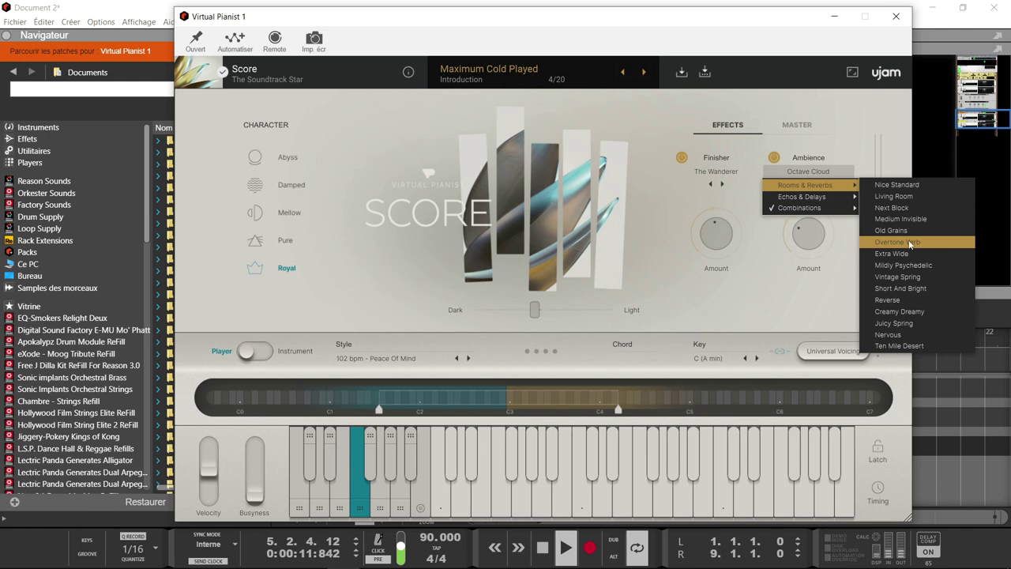
pyautogui.moveTo(828, 200)
pyautogui.click(887, 231)
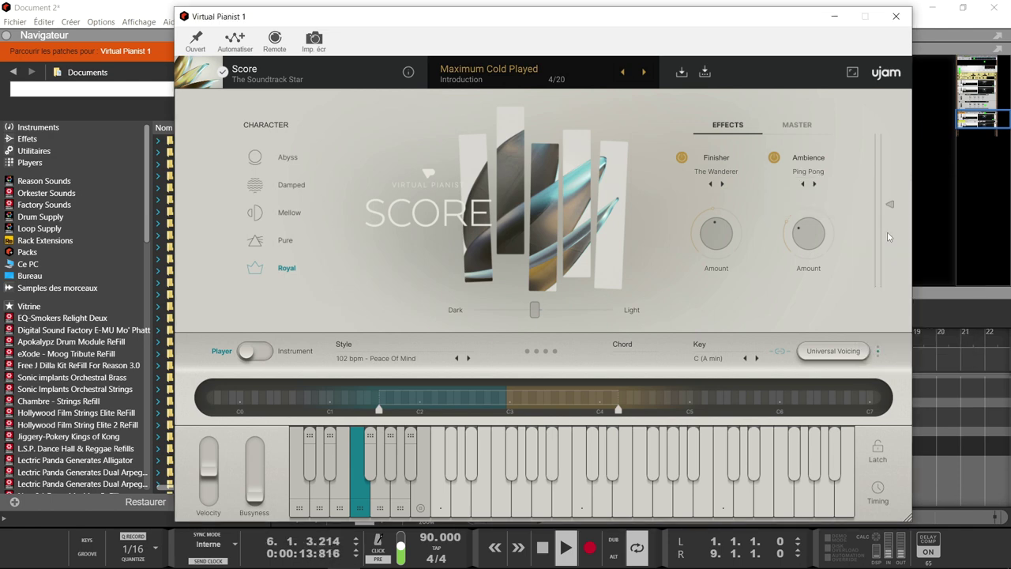
pyautogui.moveTo(807, 237); pyautogui.dragTo(796, 203)
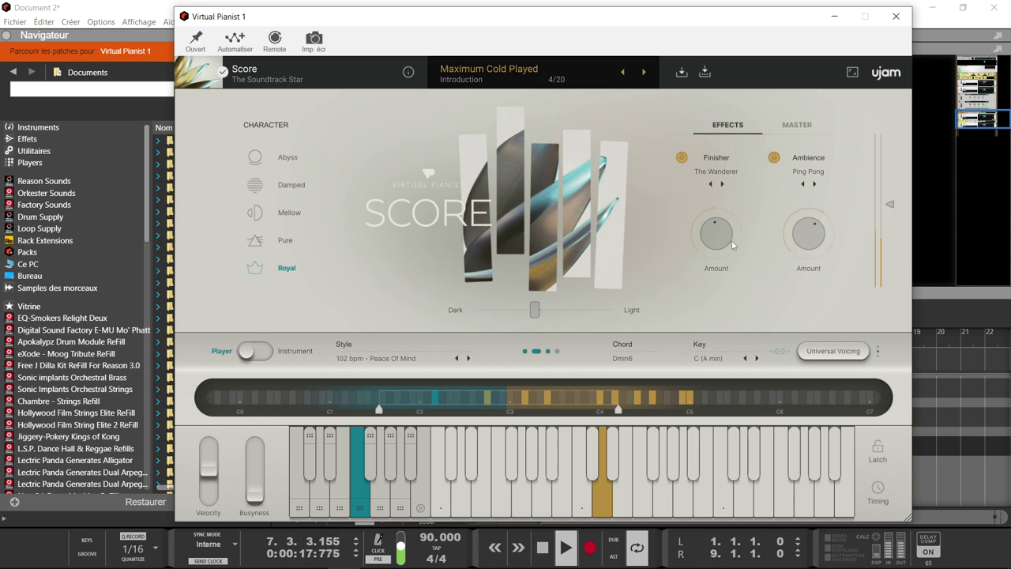
# Step: Set Score's Finisher effect to More Attacks, switch the character to Abyss, and stop playback
pyautogui.click(716, 171)
pyautogui.moveTo(703, 185)
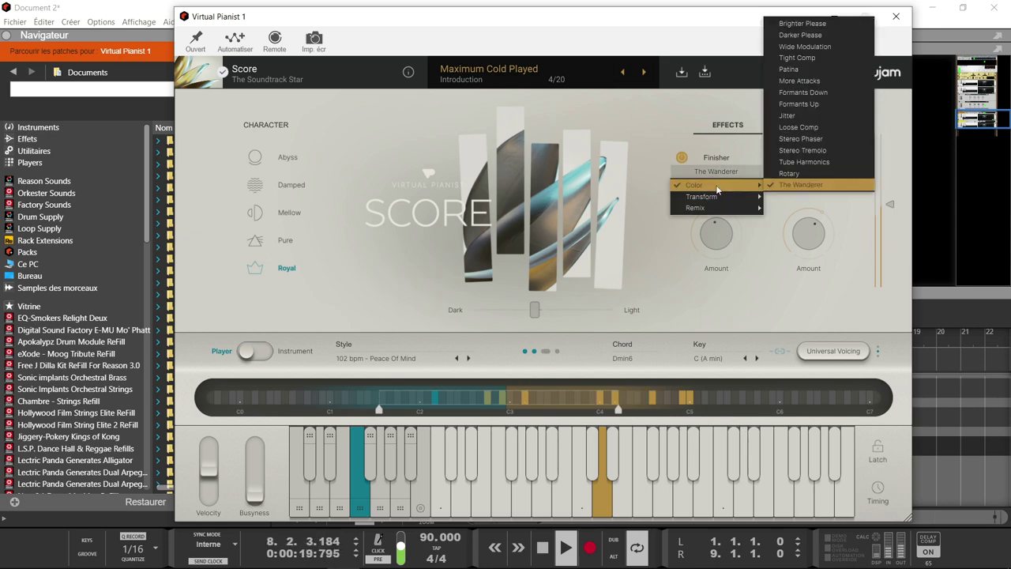
pyautogui.click(812, 80)
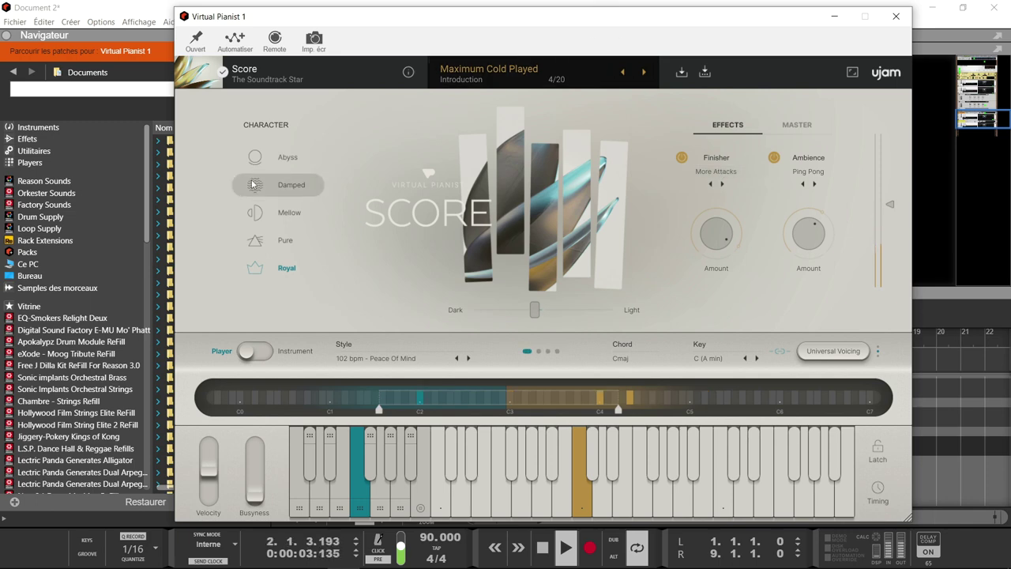
pyautogui.click(288, 160)
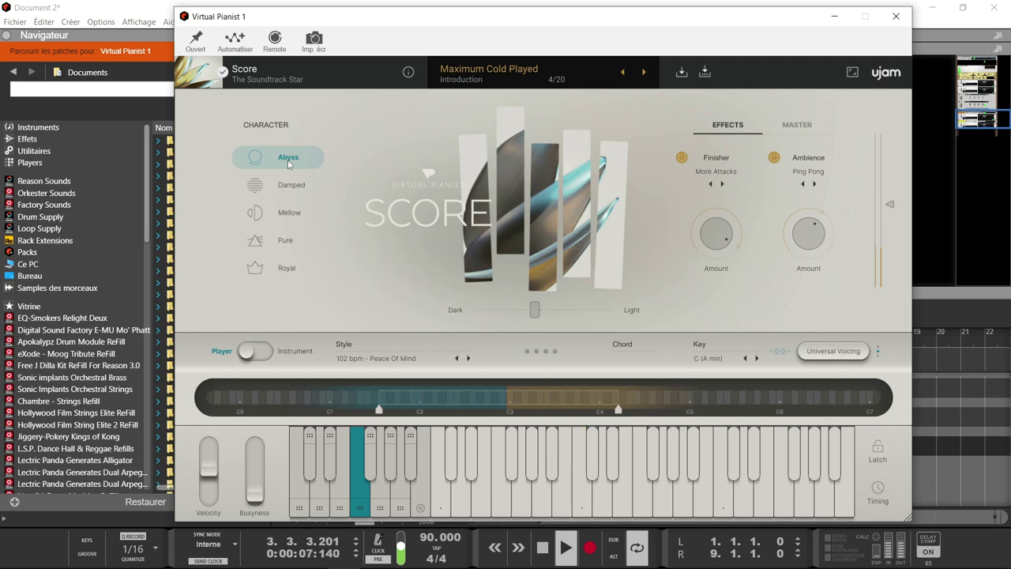
pyautogui.press('space')
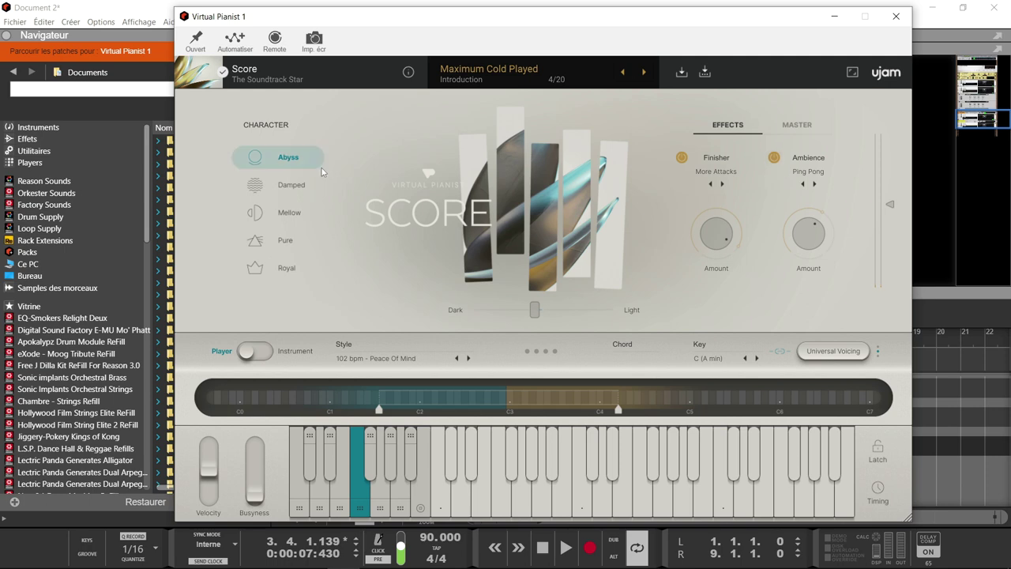
# Step: Check the Virtual Pianist instrument list, switch Score from Player to Instrument mode, and close its window
pyautogui.click(291, 80)
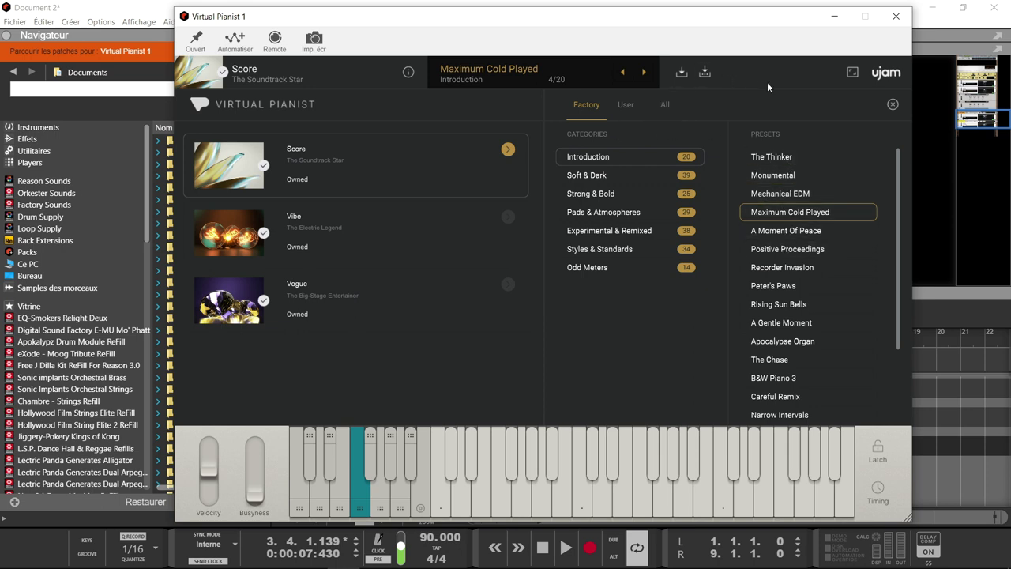
pyautogui.click(341, 73)
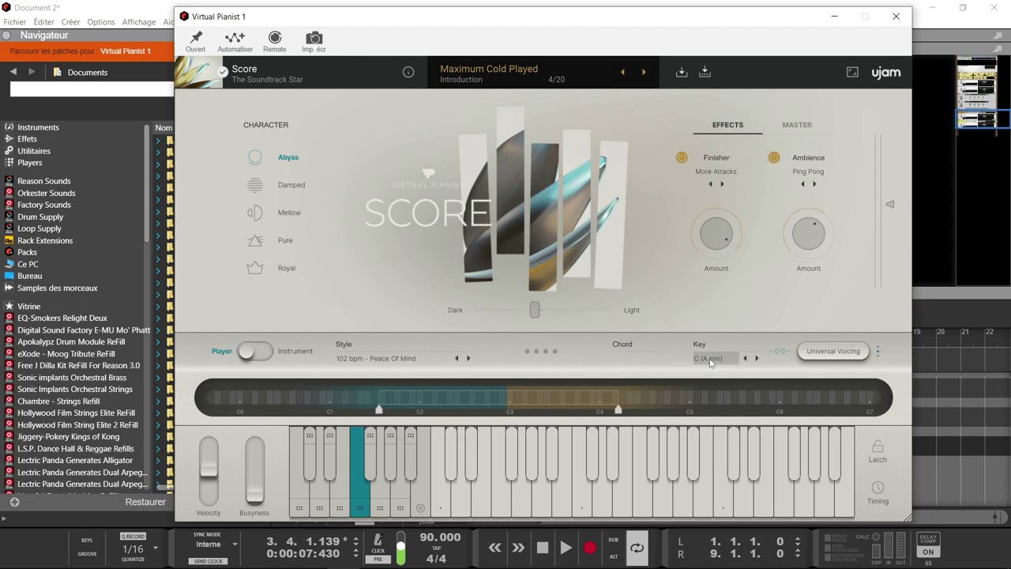
pyautogui.click(269, 350)
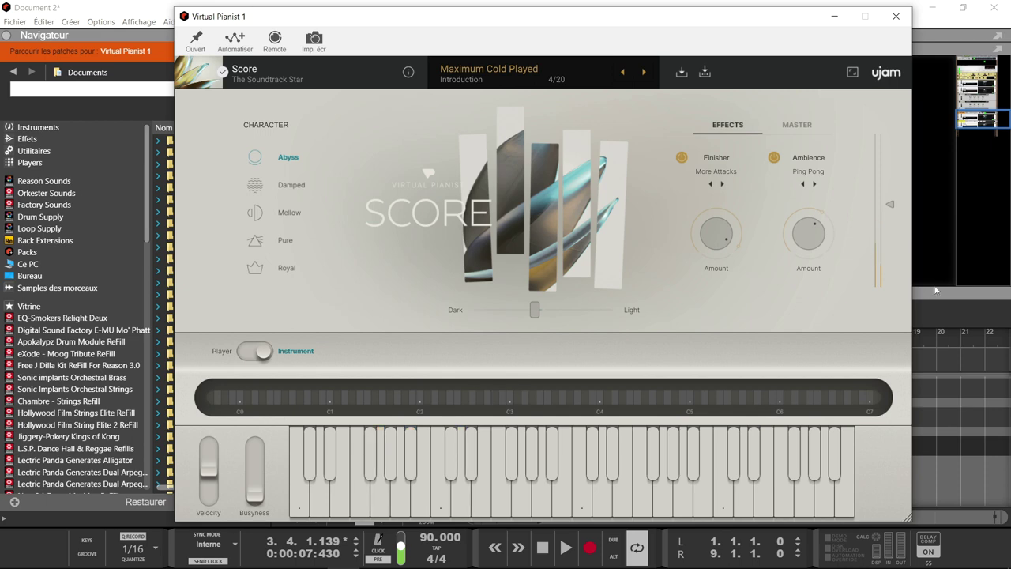
pyautogui.click(896, 15)
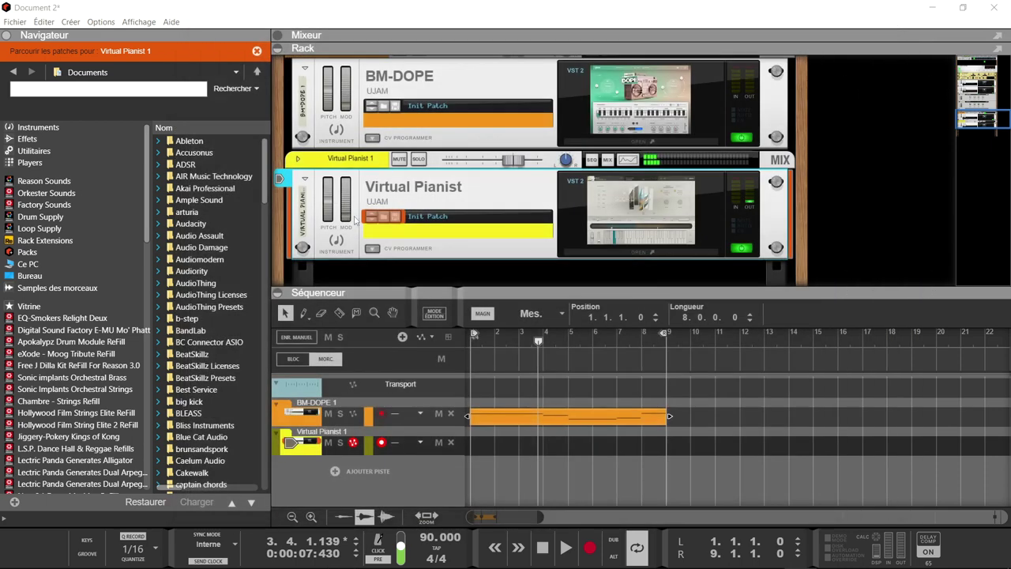
# Step: Add the Chord Sequencer player to the Virtual Pianist device and briefly check the pianist's interface
pyautogui.click(32, 164)
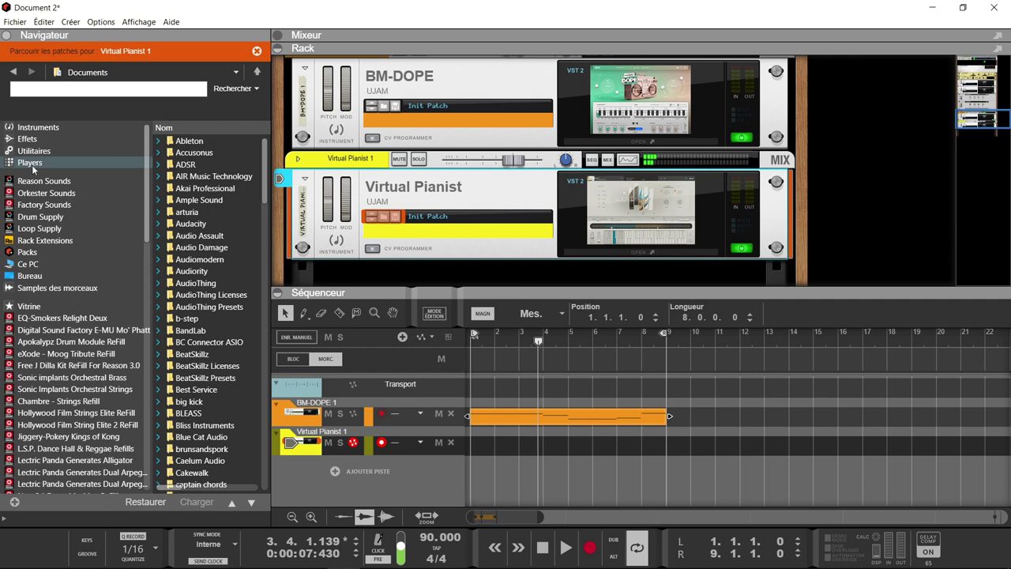
pyautogui.click(73, 165)
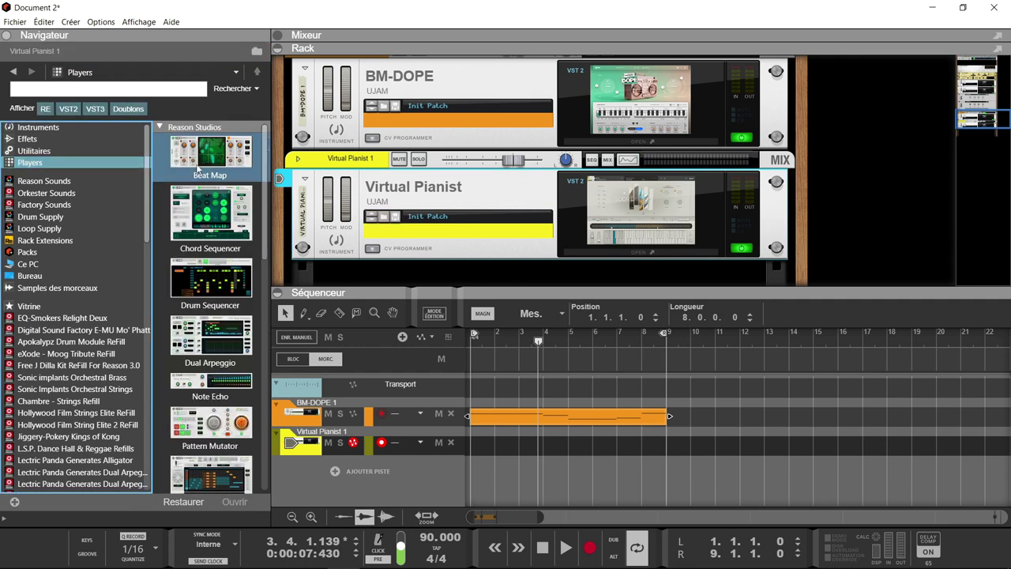
pyautogui.moveTo(209, 211)
pyautogui.mouseDown()
pyautogui.moveTo(211, 482)
pyautogui.moveTo(425, 203)
pyautogui.mouseUp()
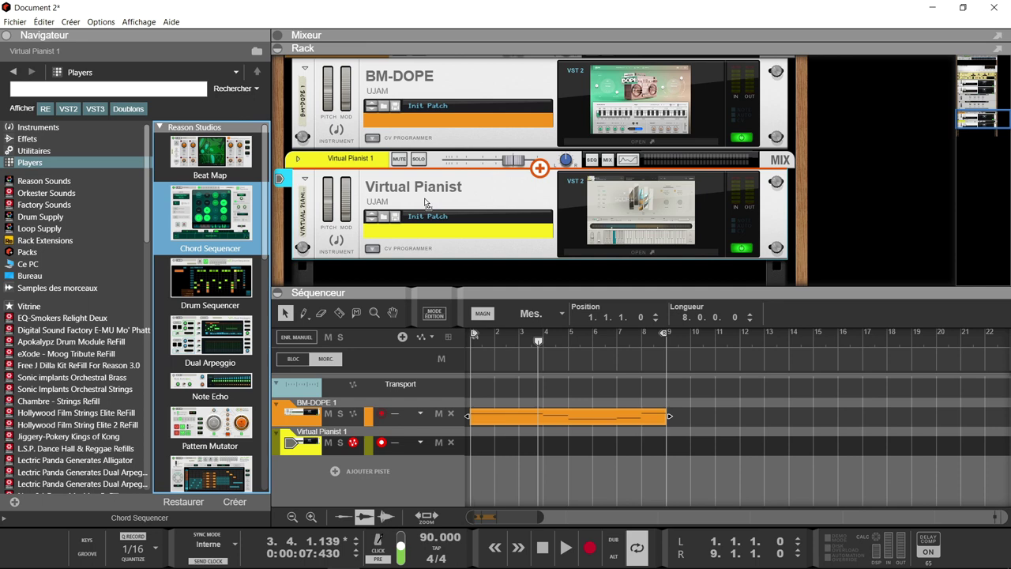
pyautogui.moveTo(424, 203); pyautogui.dragTo(425, 203)
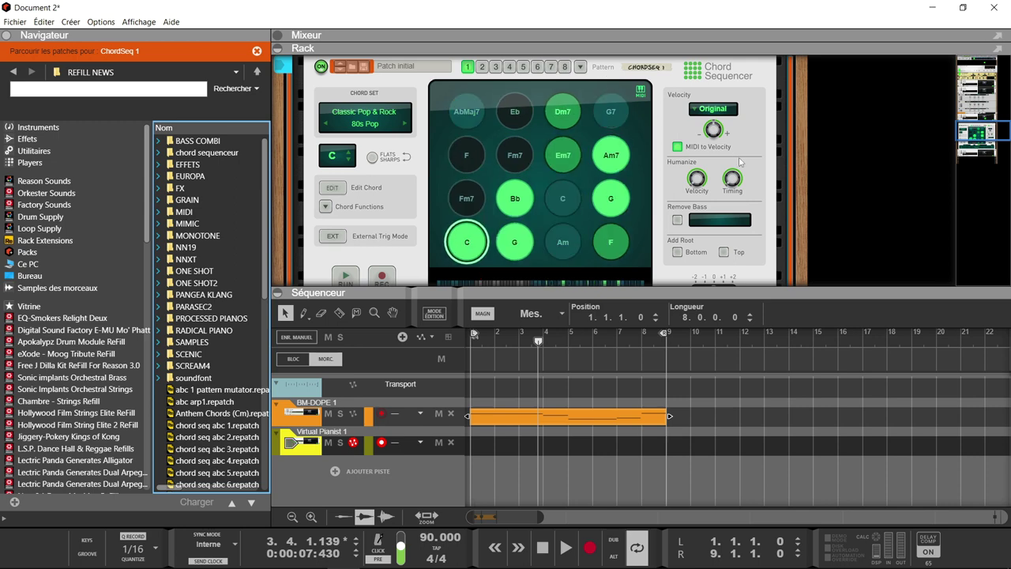
pyautogui.scroll(-5, 775, 190)
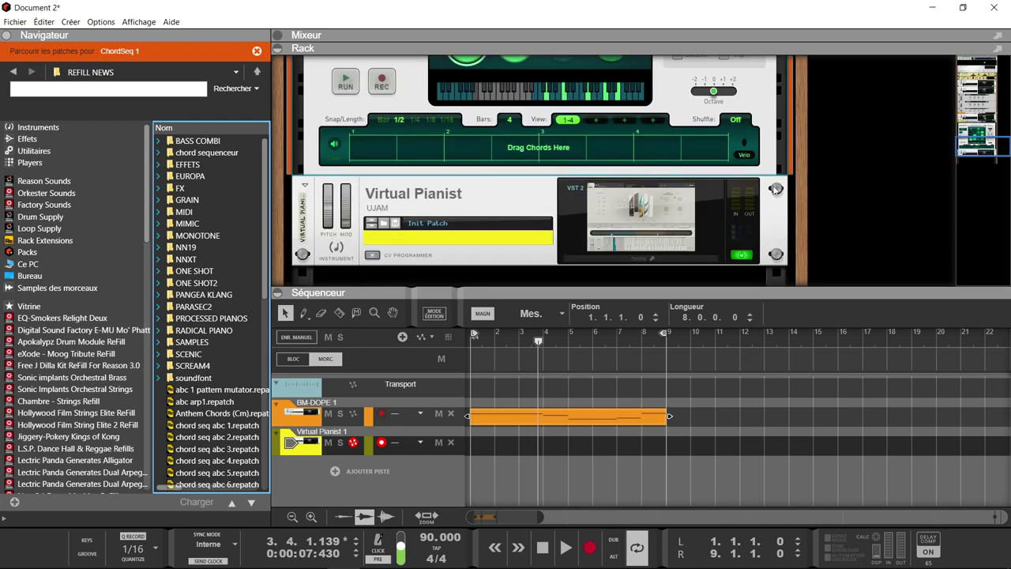
pyautogui.click(702, 228)
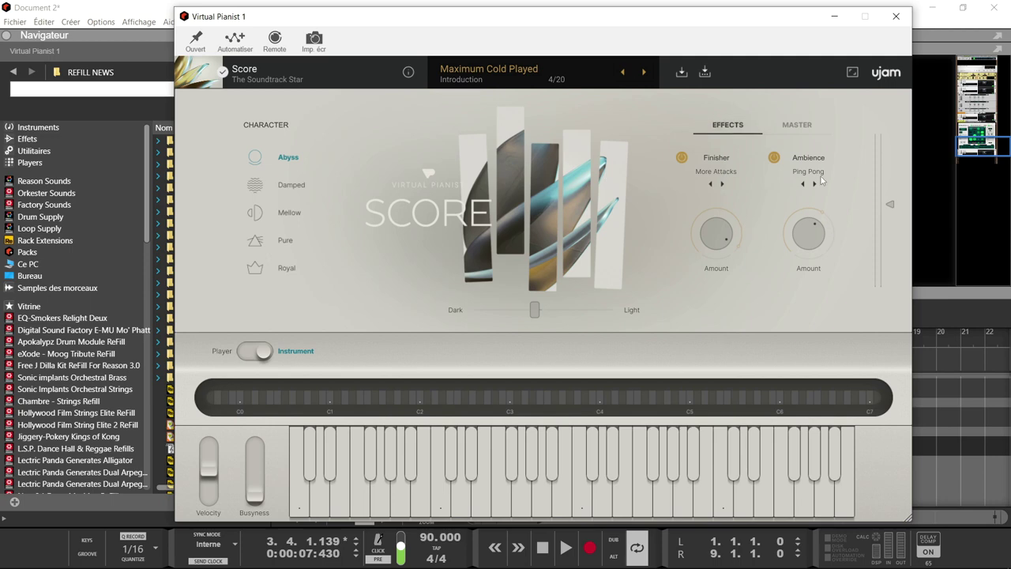
pyautogui.click(895, 16)
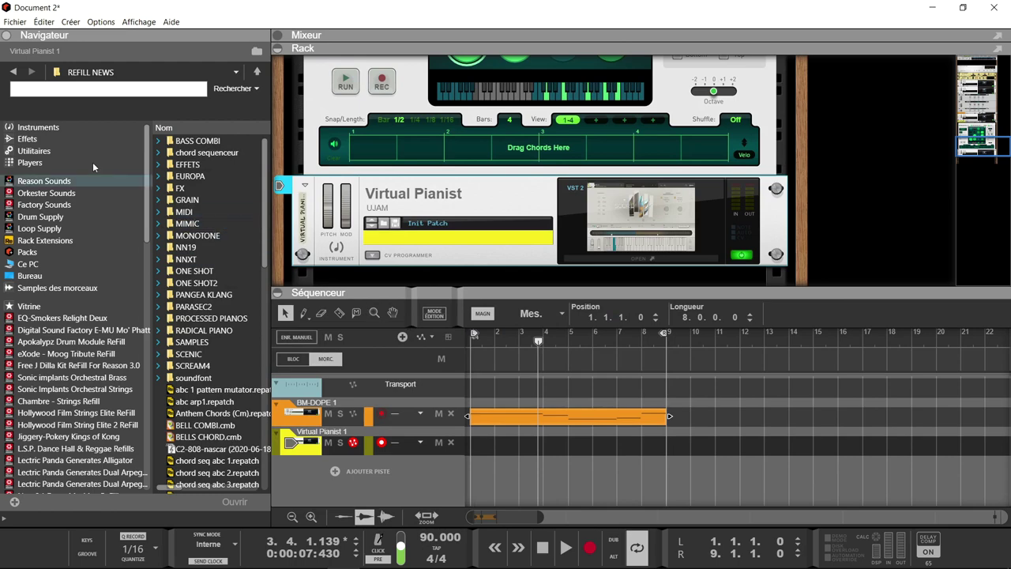
# Step: Browse the effects by manufacturer and expand the UJAM group
pyautogui.click(51, 137)
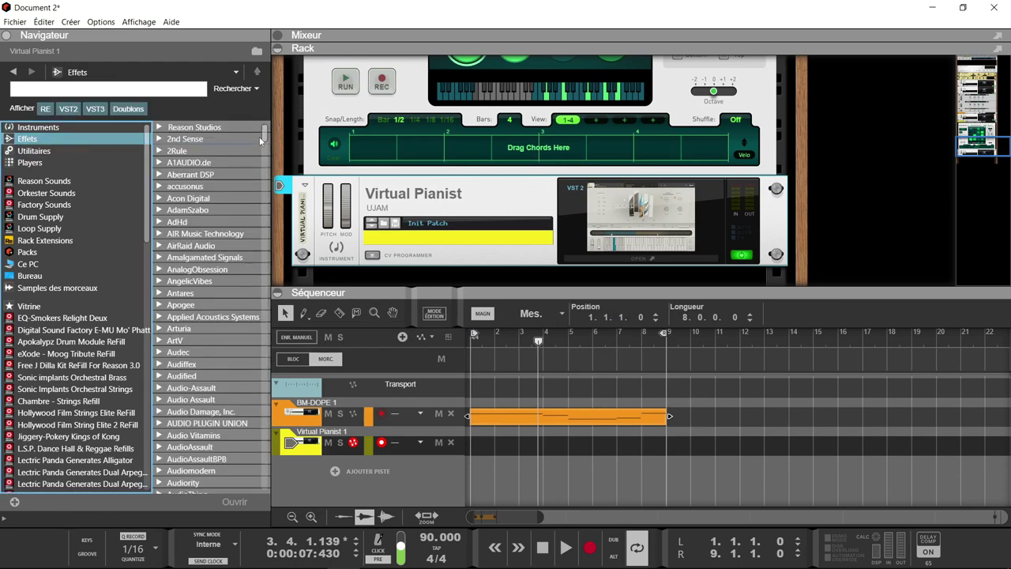
pyautogui.moveTo(260, 137); pyautogui.dragTo(239, 491)
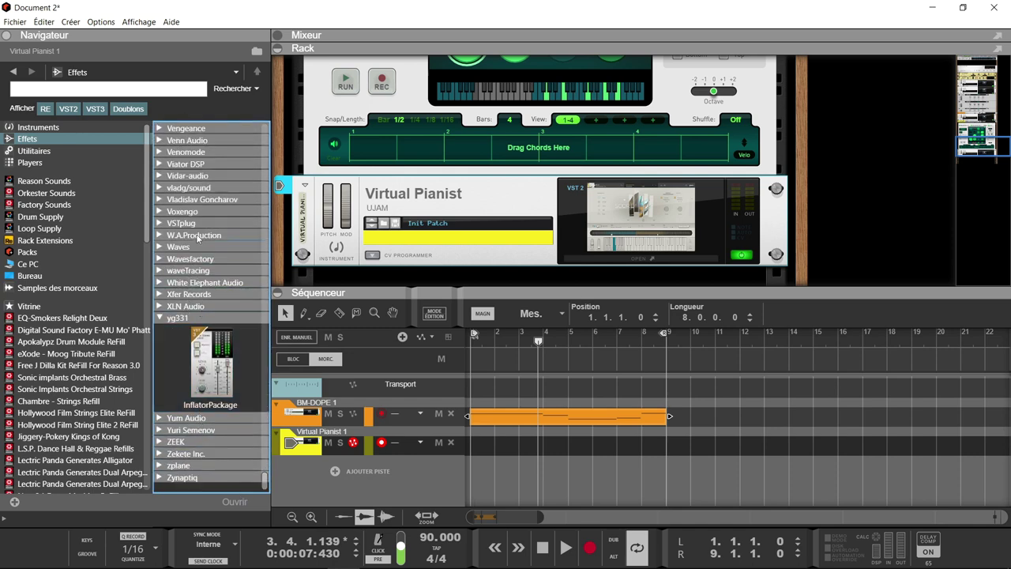
pyautogui.scroll(4, 195, 198)
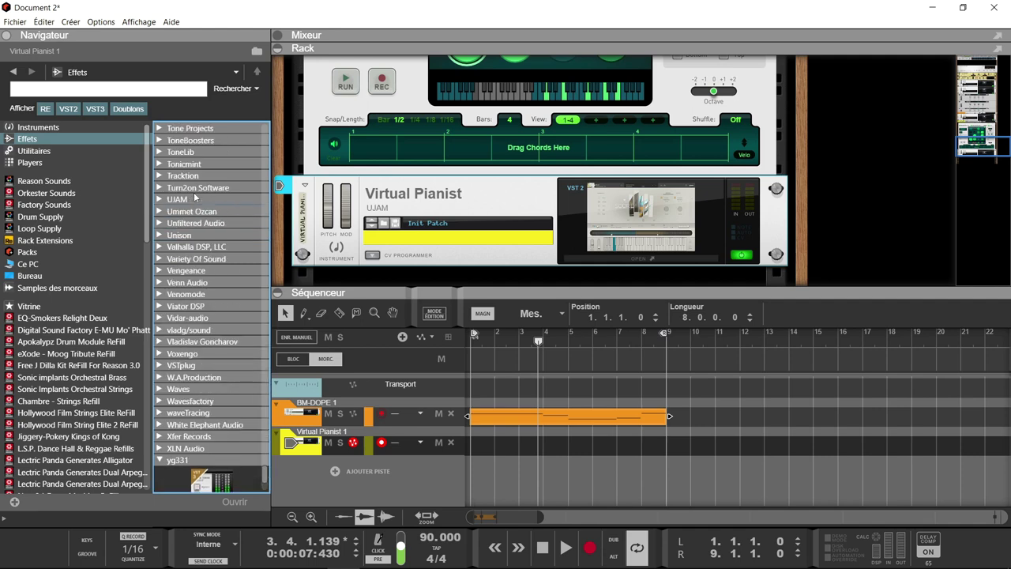
pyautogui.click(177, 199)
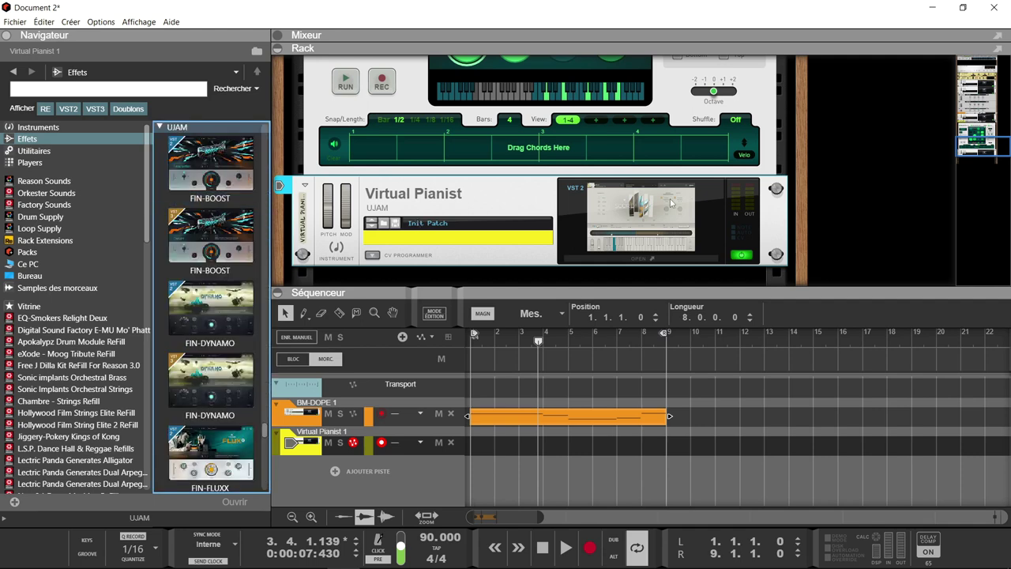
# Step: Unfold the Virtual Pianist 1 mix channel, show its insert effects, and add UFX-REVERB as an insert
pyautogui.scroll(3, 707, 150)
pyautogui.scroll(3, 707, 150)
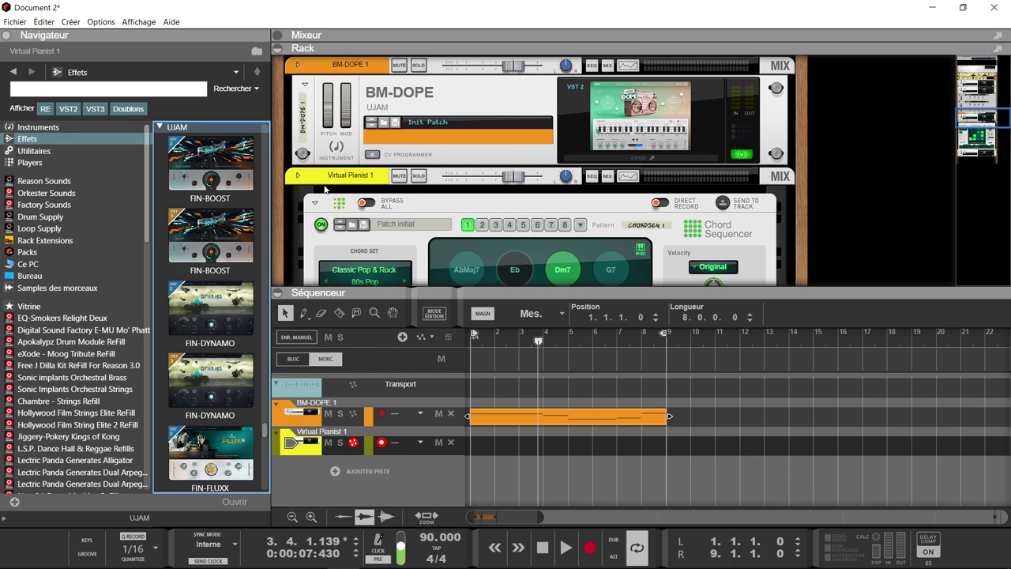
pyautogui.click(300, 178)
pyautogui.click(322, 203)
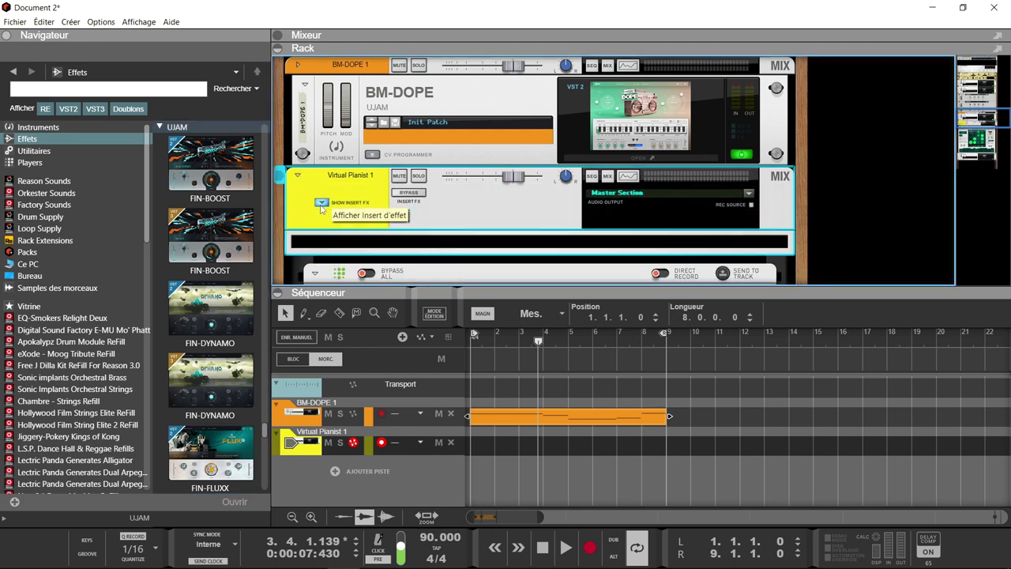
pyautogui.scroll(-3, 218, 264)
pyautogui.scroll(-8, 216, 265)
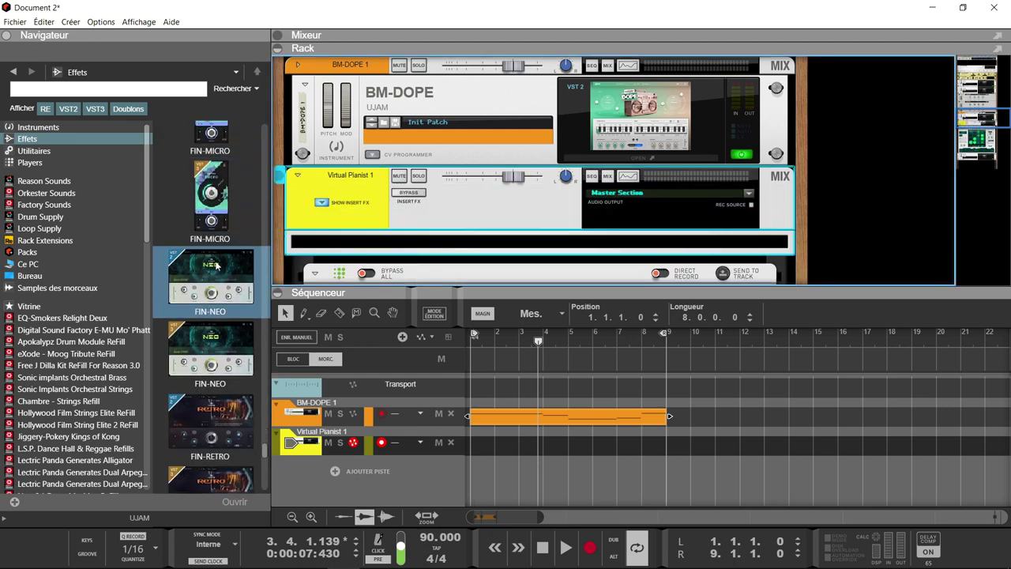
pyautogui.moveTo(215, 263); pyautogui.dragTo(494, 250)
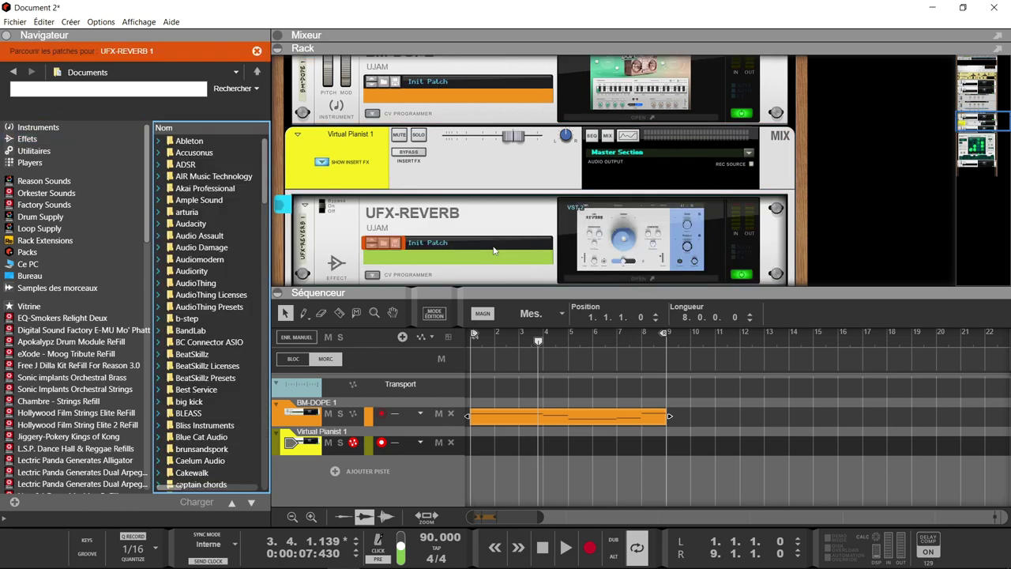
# Step: Open the UFX-REVERB interface and reposition its window over the rack
pyautogui.click(622, 260)
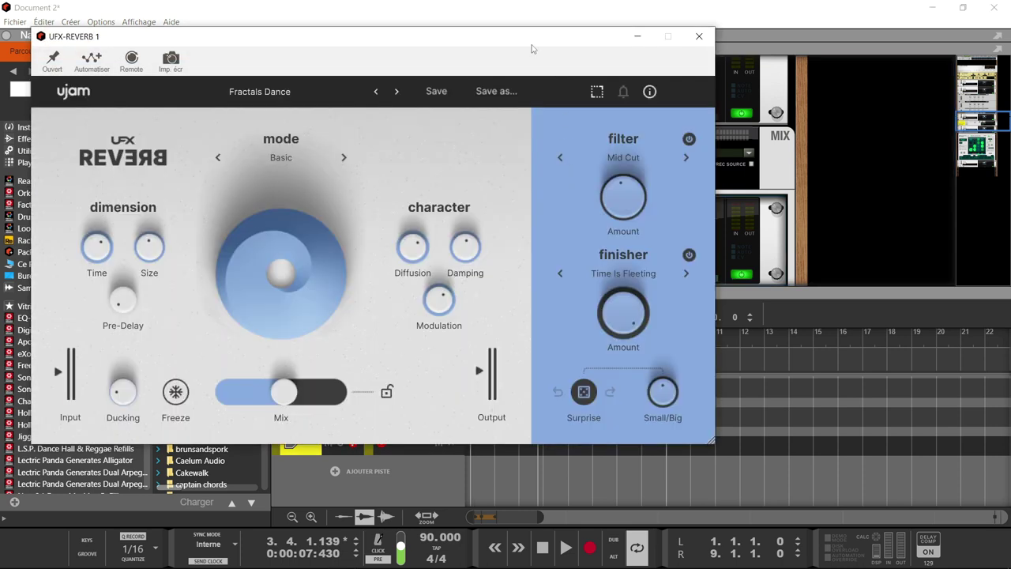
pyautogui.moveTo(532, 49); pyautogui.dragTo(683, 25)
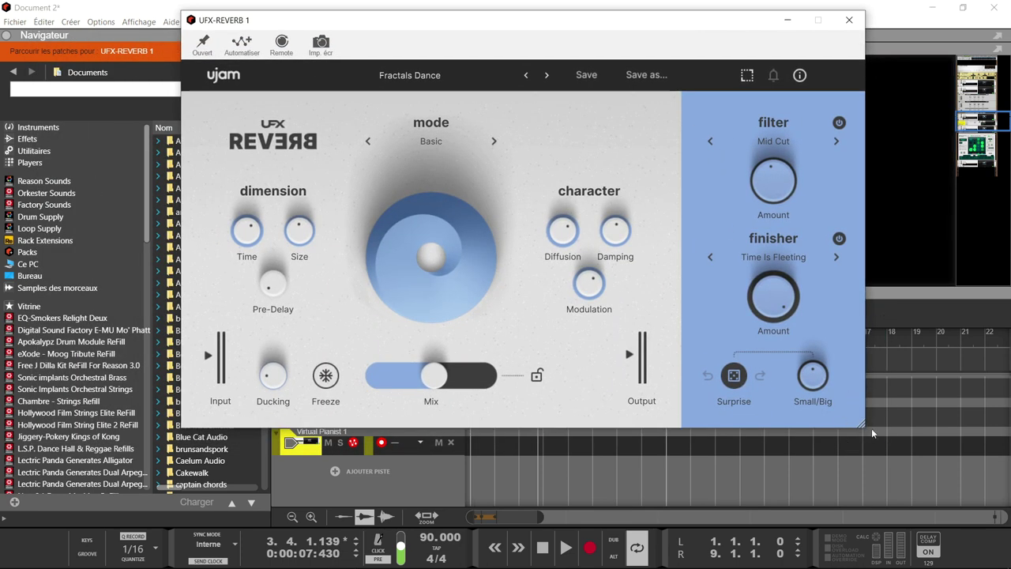
pyautogui.moveTo(862, 424)
pyautogui.mouseDown()
pyautogui.moveTo(761, 370)
pyautogui.moveTo(864, 426)
pyautogui.mouseUp()
# Step: Look through UFX-REVERB's factory preset categories, filter types and finisher effect groups
pyautogui.click(393, 79)
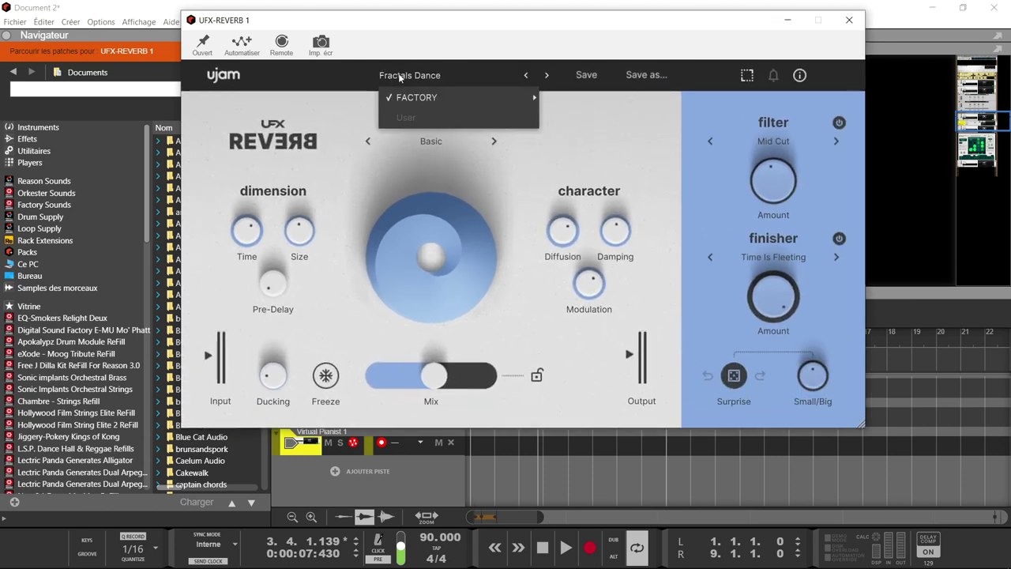
pyautogui.moveTo(431, 101)
pyautogui.moveTo(626, 102)
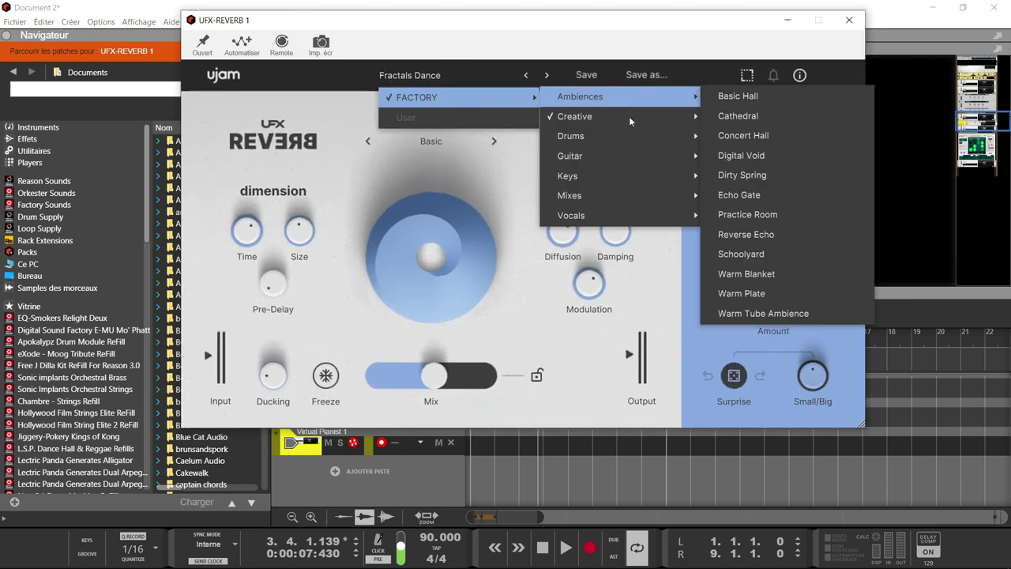
pyautogui.moveTo(625, 157)
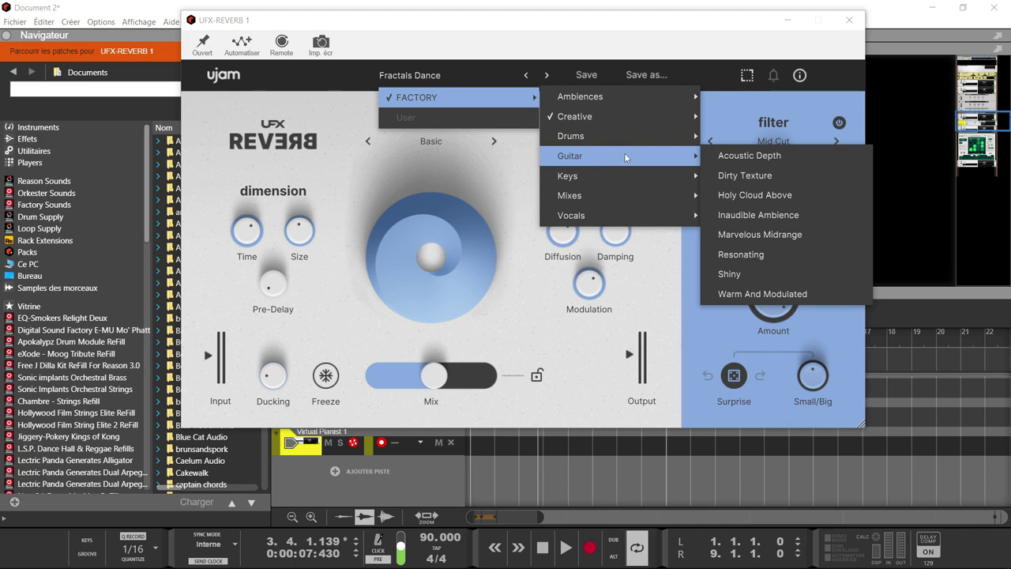
pyautogui.click(448, 151)
pyautogui.click(767, 139)
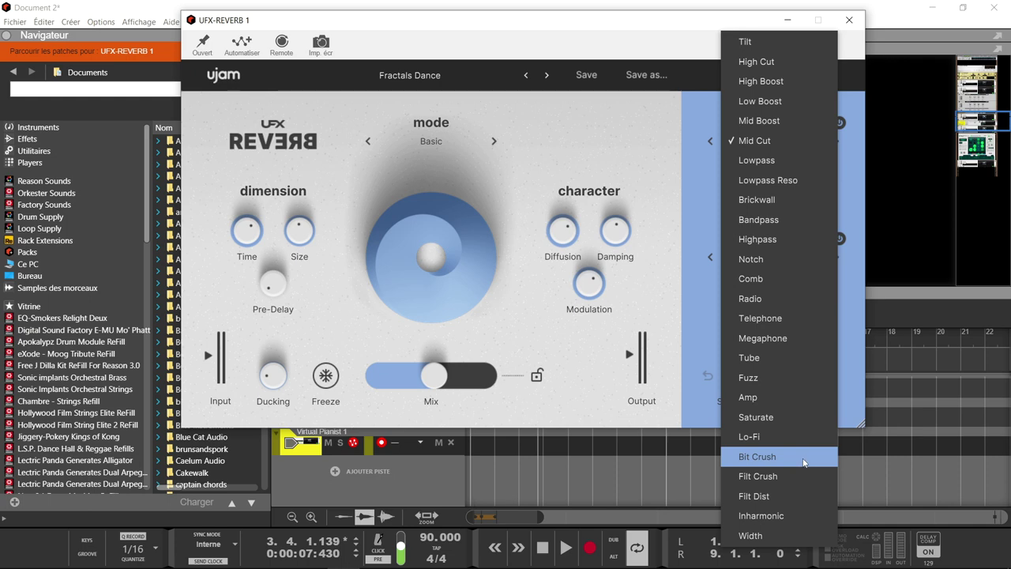
pyautogui.click(691, 283)
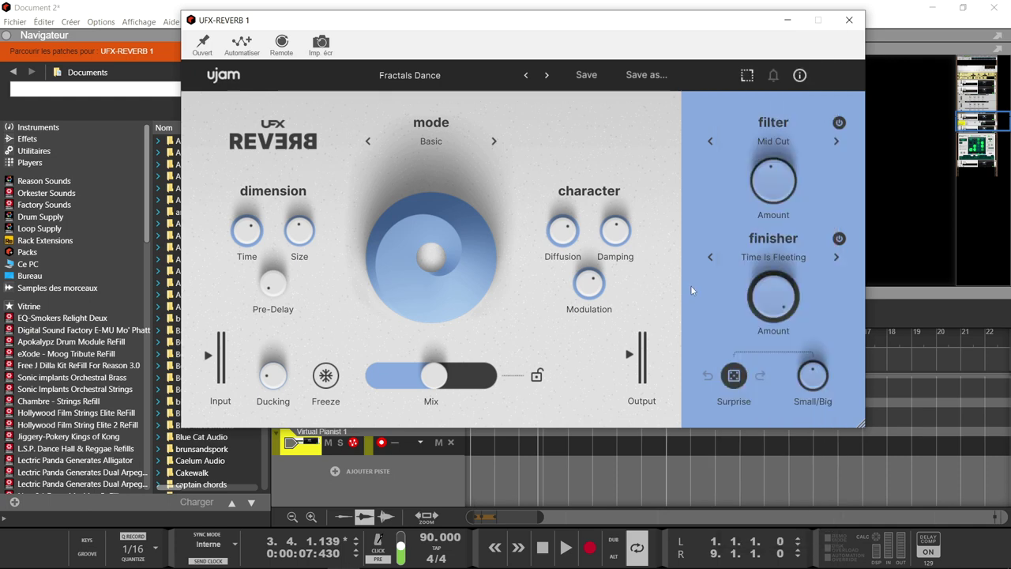
pyautogui.click(779, 256)
pyautogui.moveTo(778, 278)
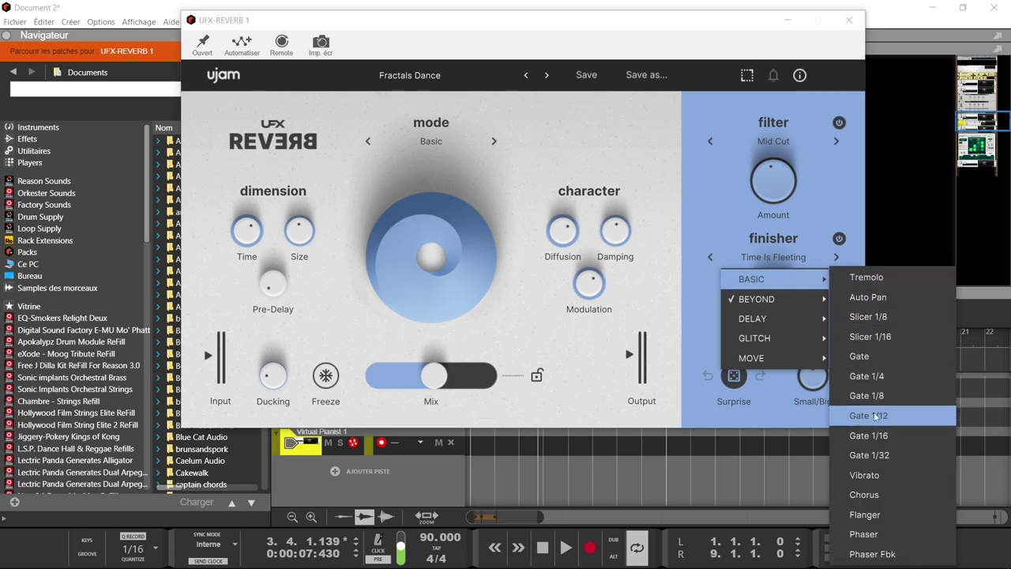
pyautogui.moveTo(809, 320)
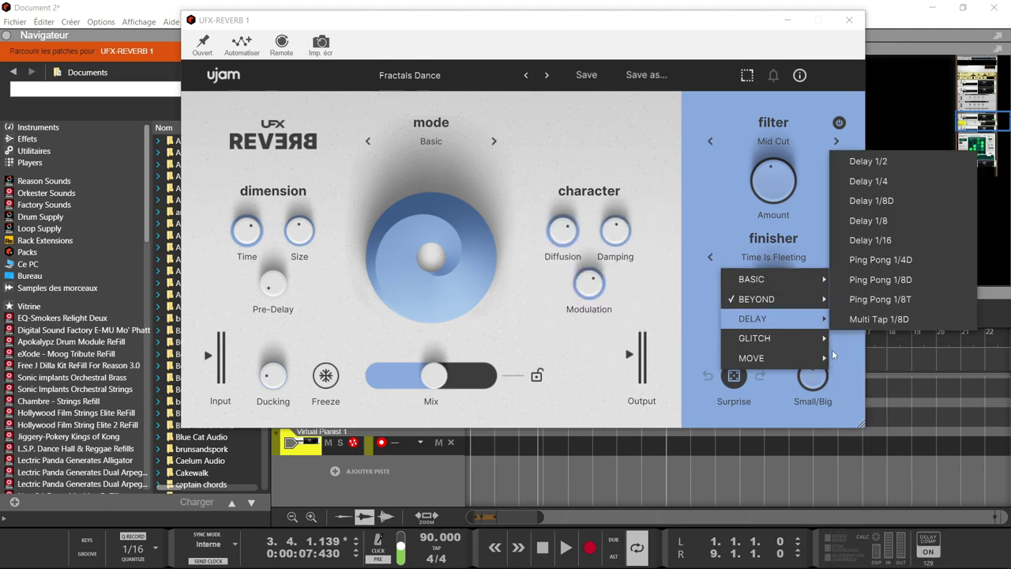
pyautogui.moveTo(814, 362)
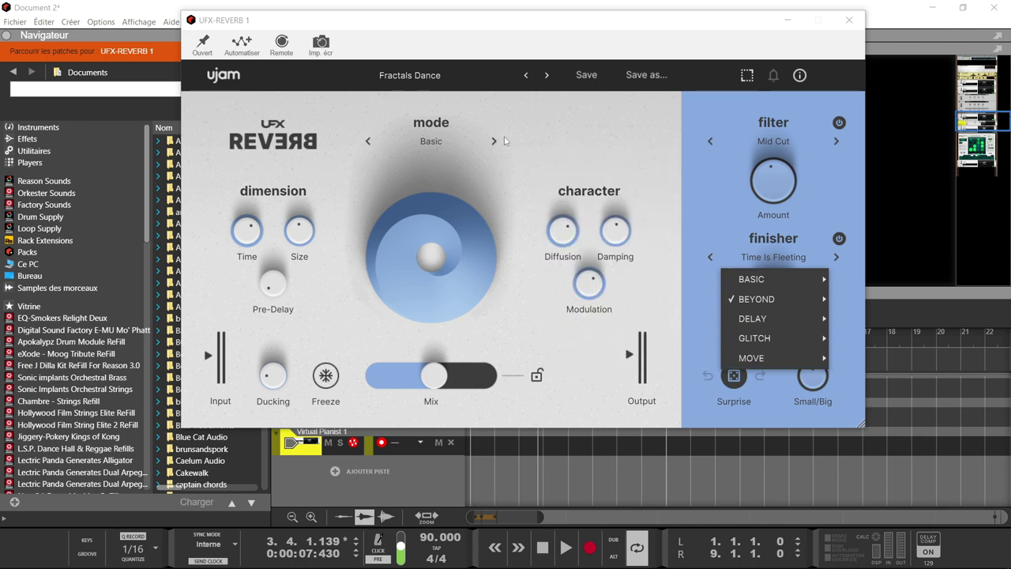
# Step: Configure UFX-REVERB with the Reverse mode, the Gate 1/4 finisher effect and a higher Mid Cut filter amount
pyautogui.click(455, 143)
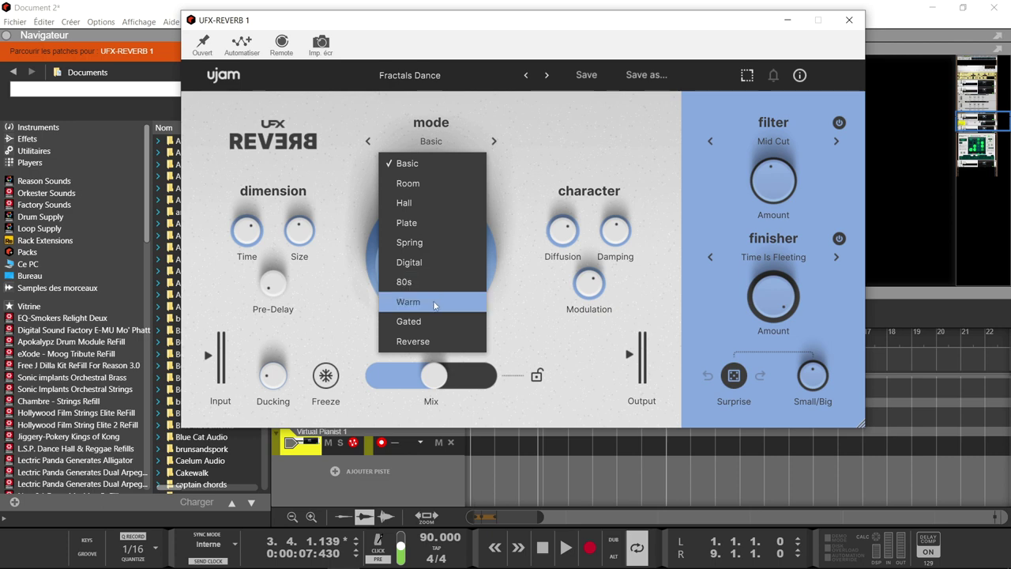
pyautogui.click(432, 342)
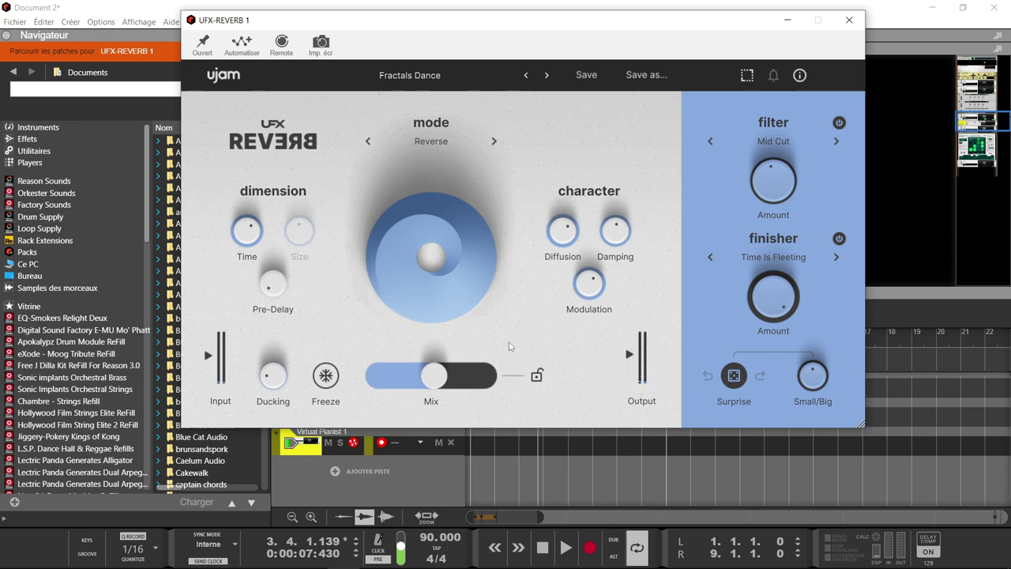
pyautogui.click(790, 252)
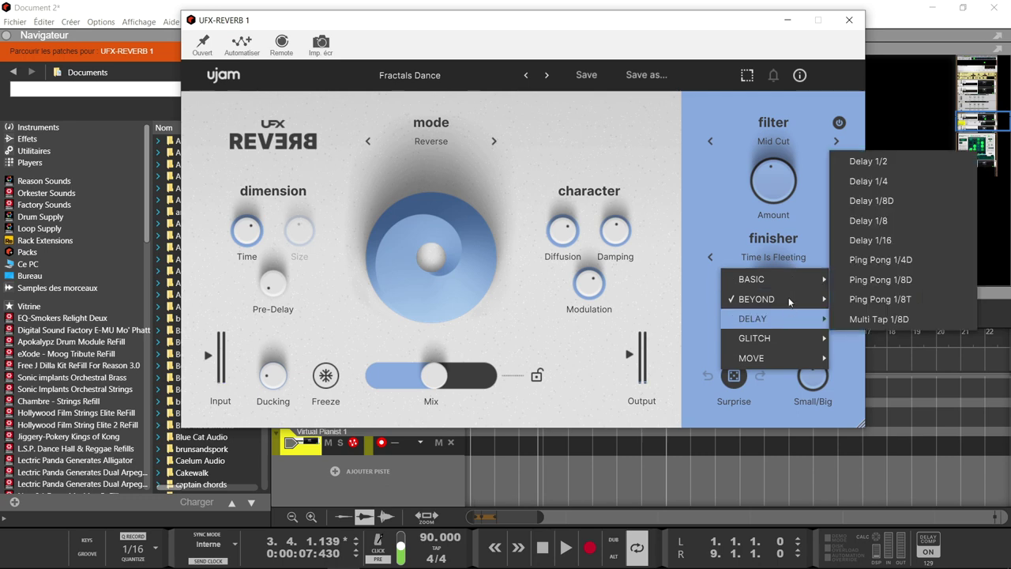
pyautogui.moveTo(840, 284)
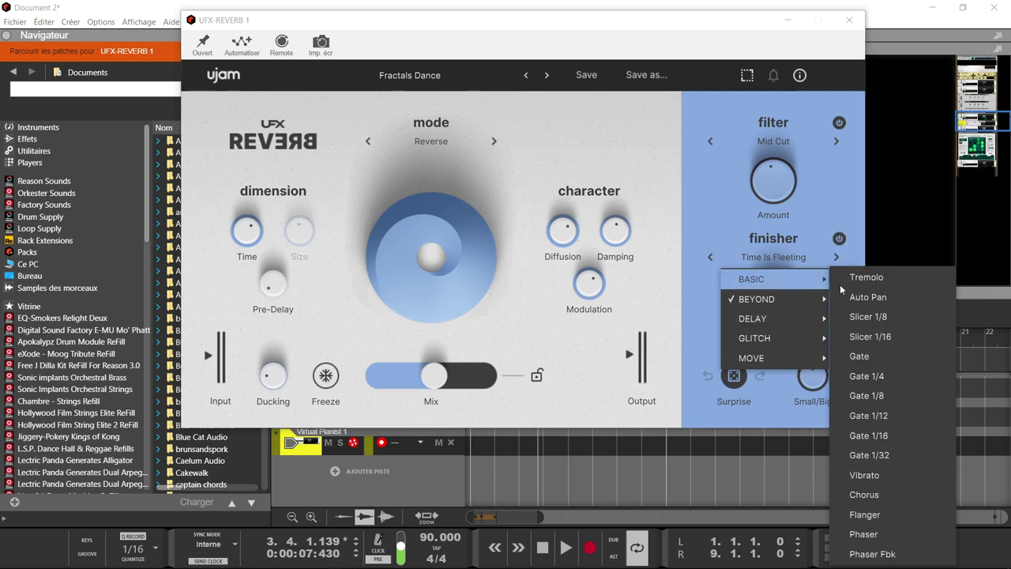
pyautogui.click(866, 377)
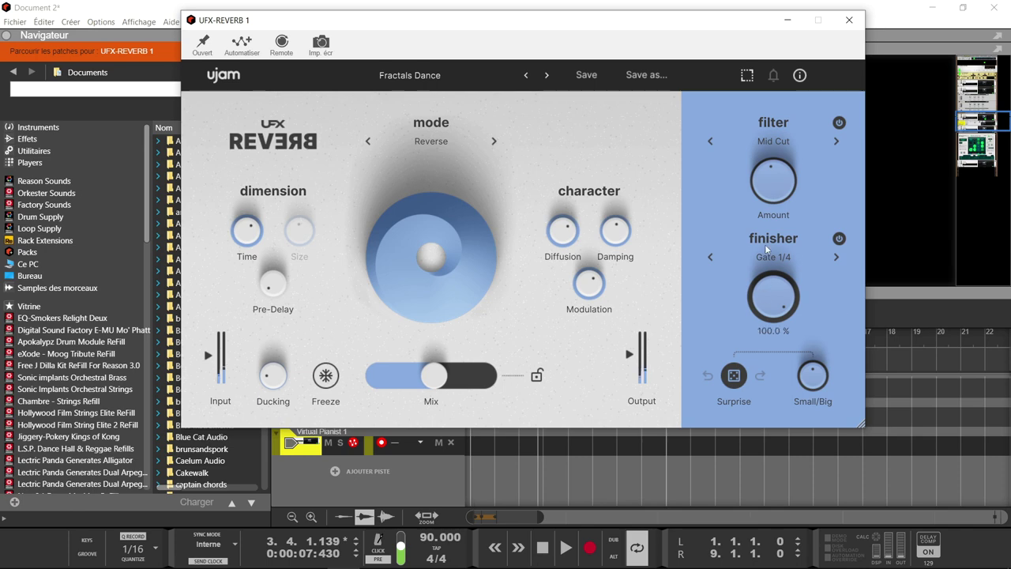
pyautogui.moveTo(770, 197); pyautogui.dragTo(769, 138)
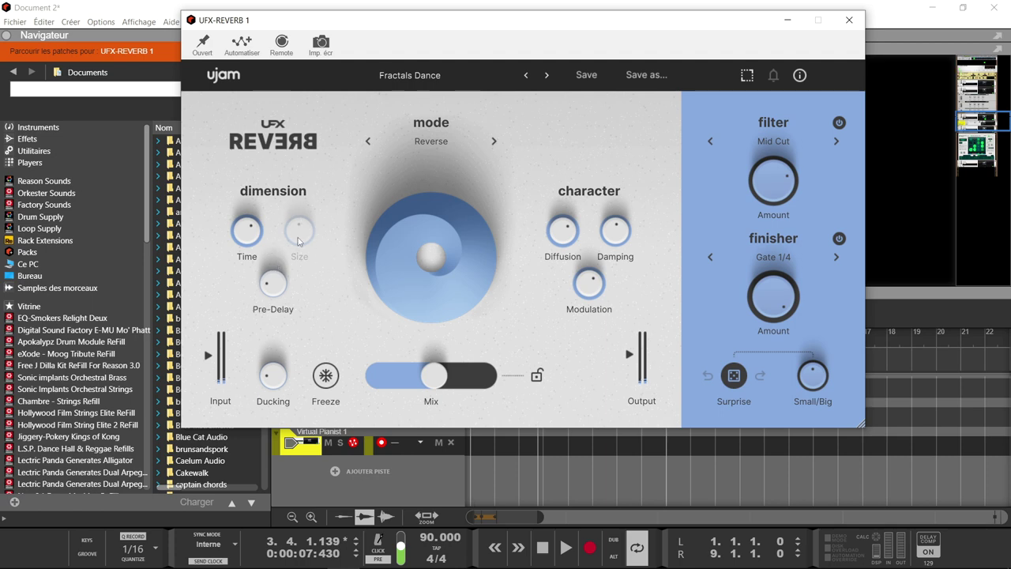
# Step: Change the reverb mode to 80s, raise Size to 150 %, and lower Time slightly and Diffusion
pyautogui.moveTo(258, 229); pyautogui.dragTo(258, 236)
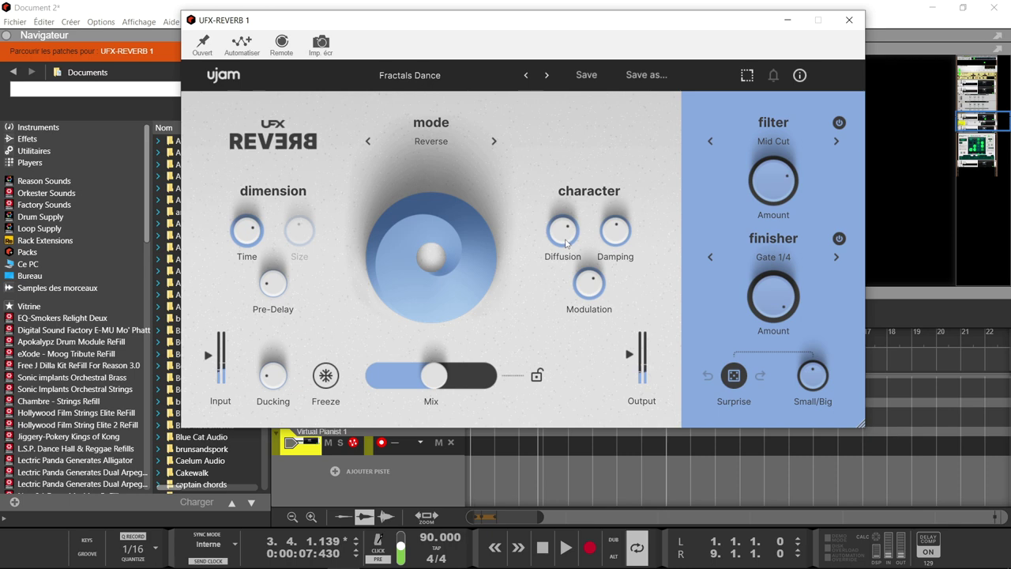
pyautogui.click(447, 140)
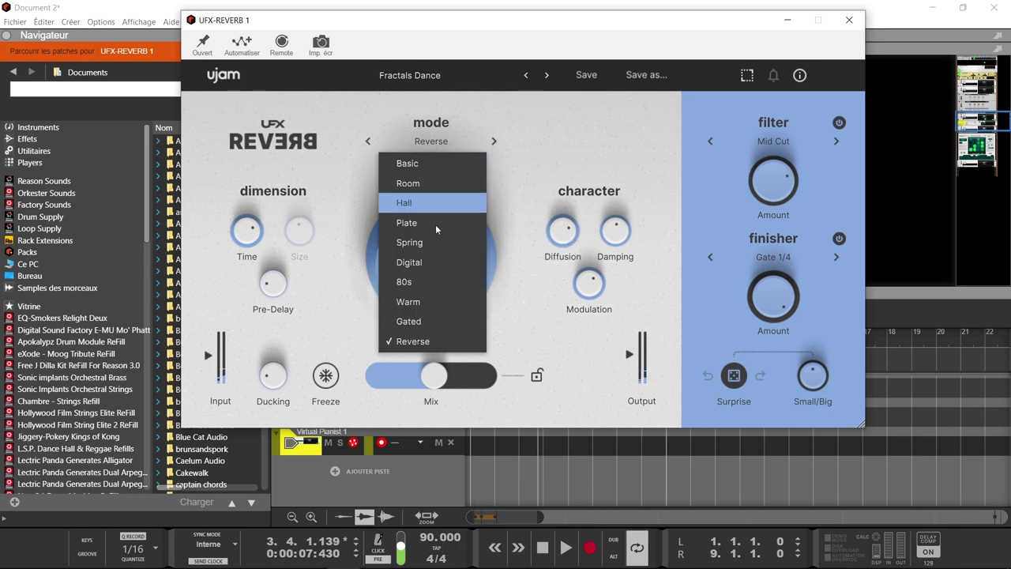
pyautogui.click(429, 278)
pyautogui.moveTo(304, 235); pyautogui.dragTo(303, 194)
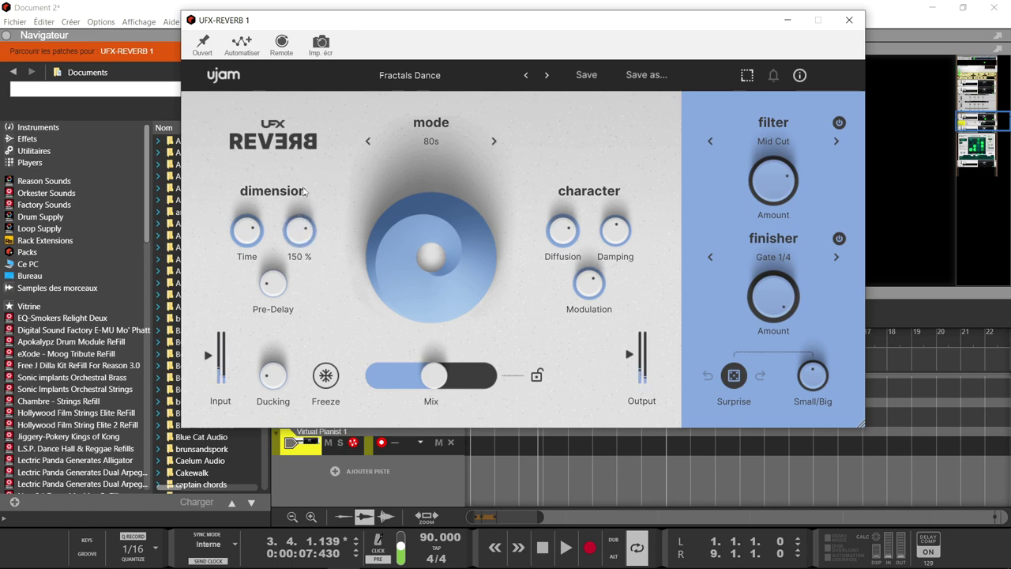
pyautogui.moveTo(248, 237); pyautogui.dragTo(249, 232)
pyautogui.moveTo(568, 242); pyautogui.dragTo(566, 281)
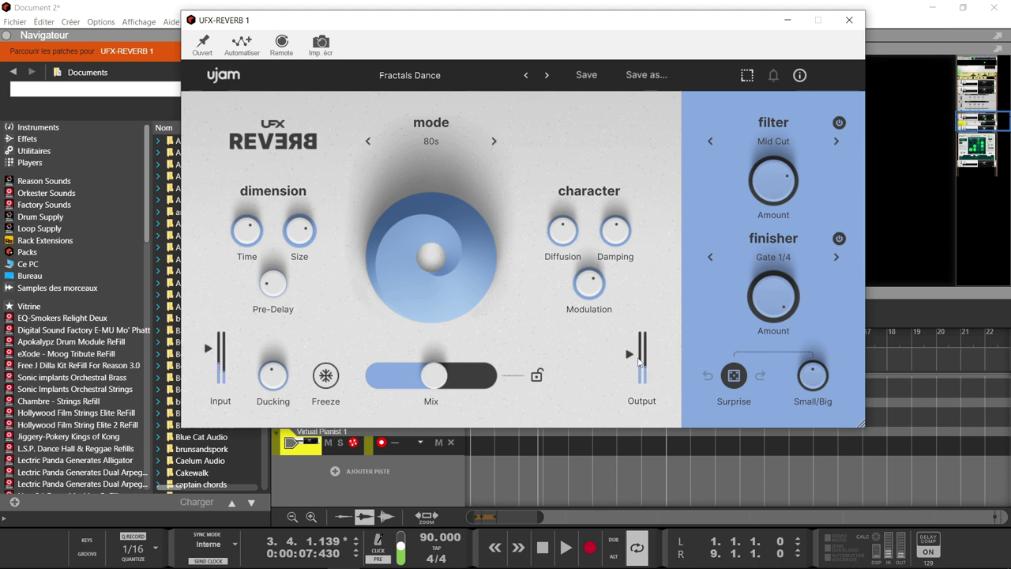
# Step: Change the finisher effect to Gate 1/16 from the Basic group
pyautogui.click(768, 258)
pyautogui.moveTo(781, 285)
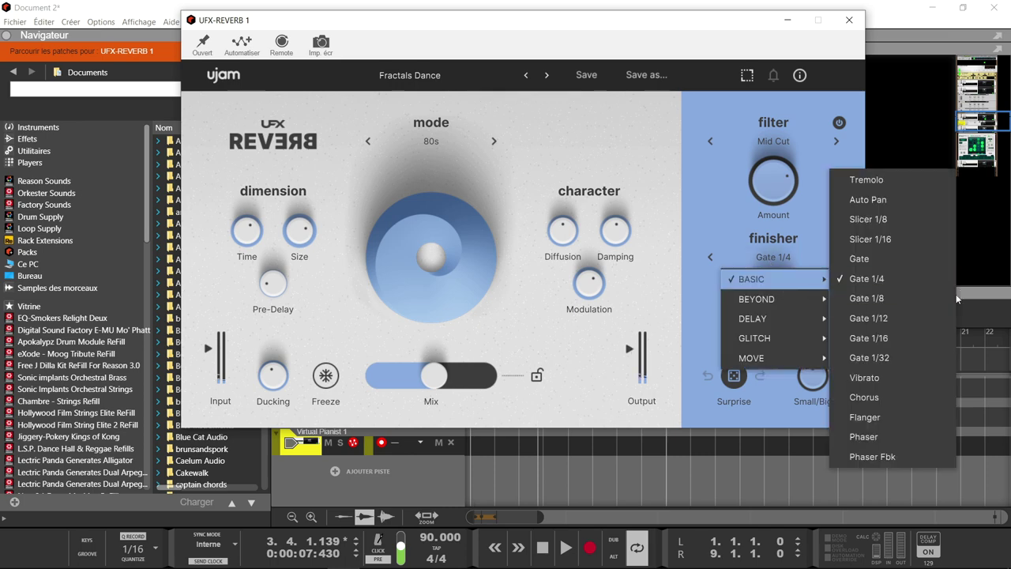
pyautogui.click(924, 336)
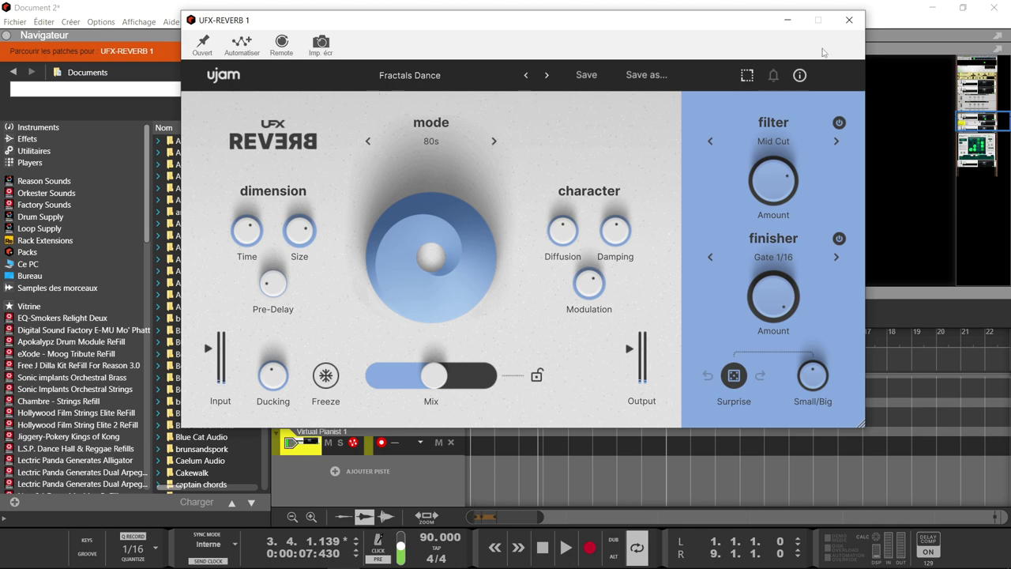
# Step: Close the UFX-REVERB interface, play the song, and compare the Virtual Pianist 1 channel with its insert effects bypassed and active
pyautogui.click(849, 20)
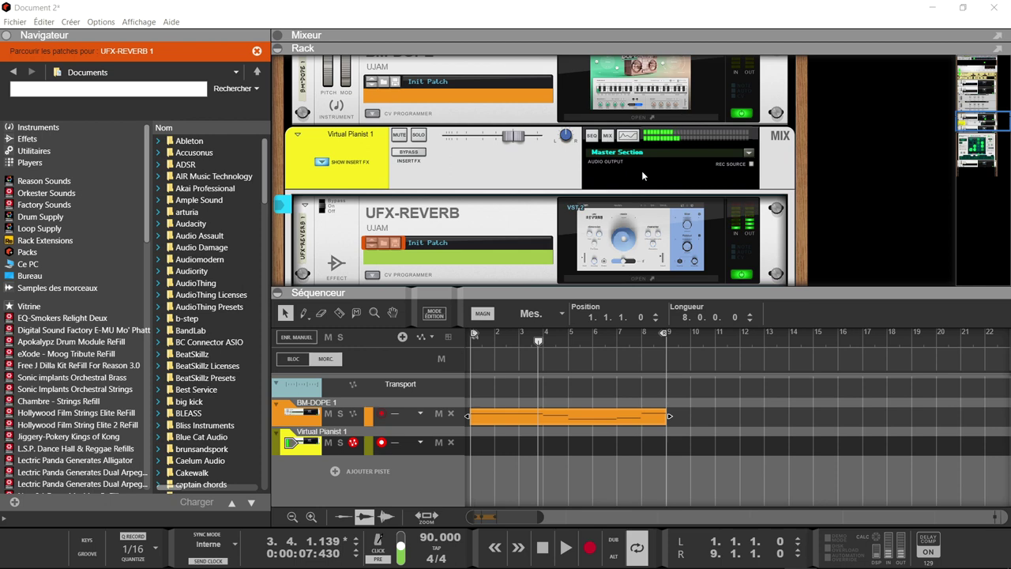
pyautogui.press('space')
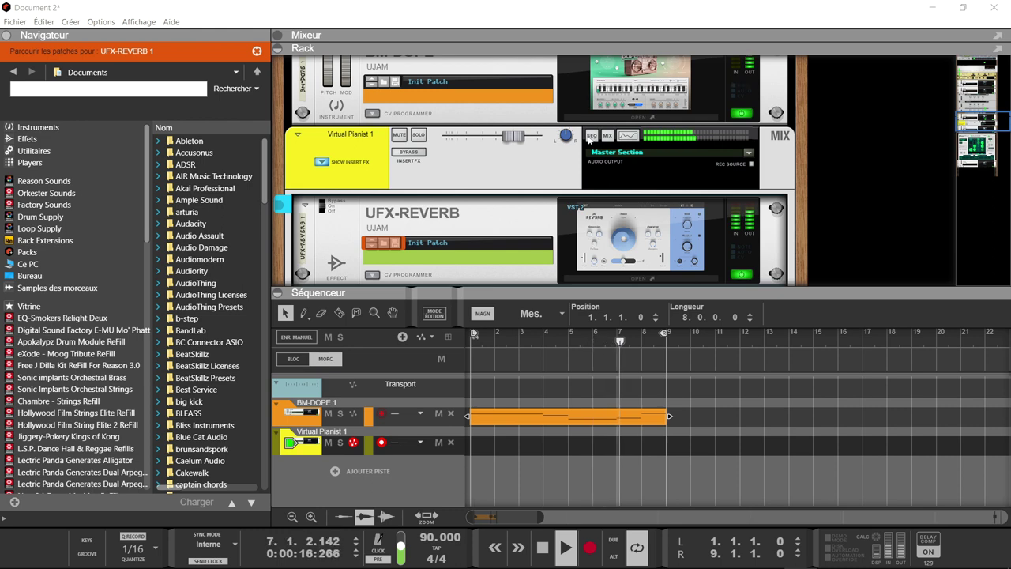
pyautogui.click(421, 155)
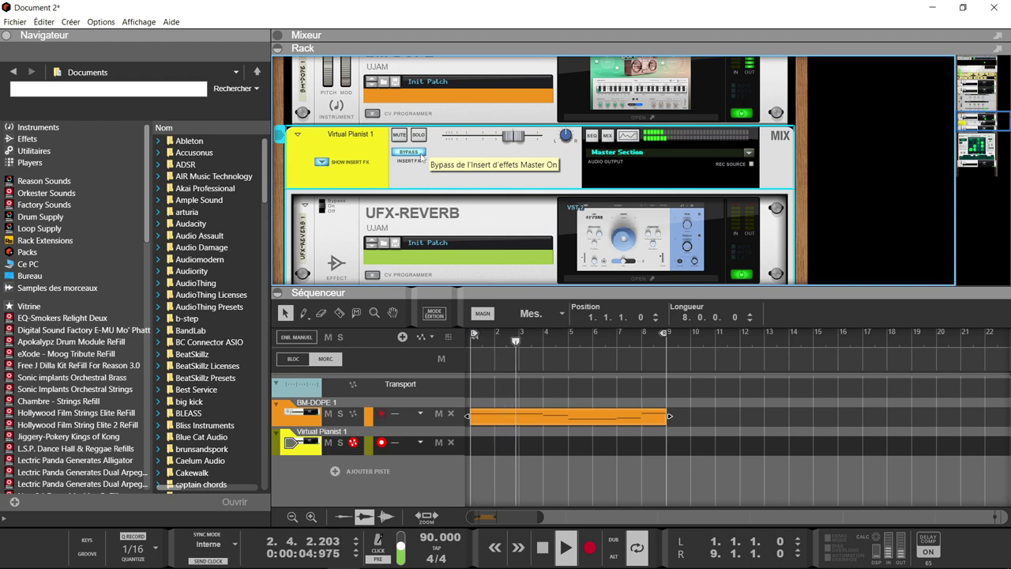
pyautogui.click(410, 152)
pyautogui.click(410, 153)
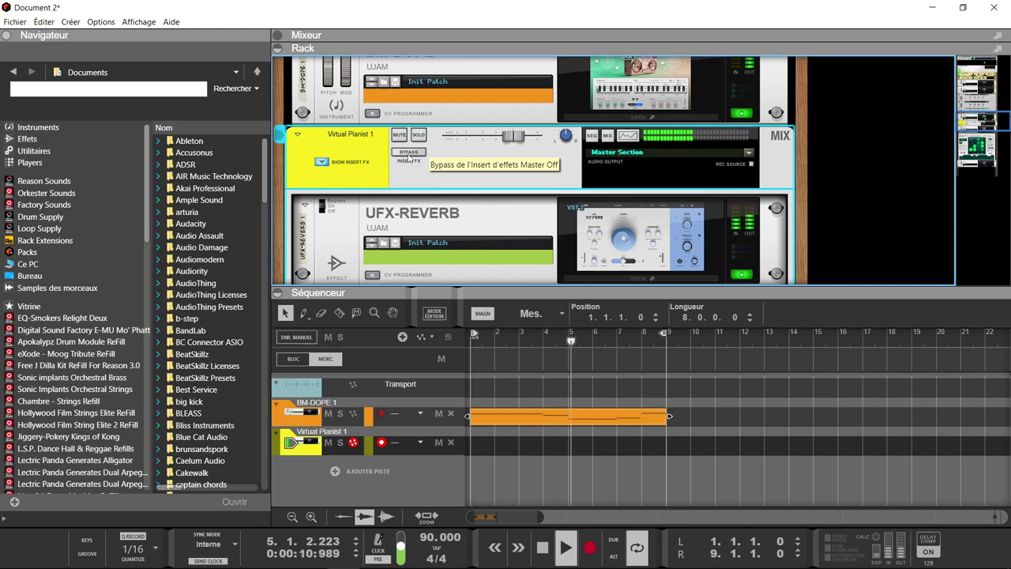
# Step: Reopen the UFX-REVERB interface, switch the filter to Mid Boost, and reduce the filter Amount, finisher Amount and Mix
pyautogui.click(619, 249)
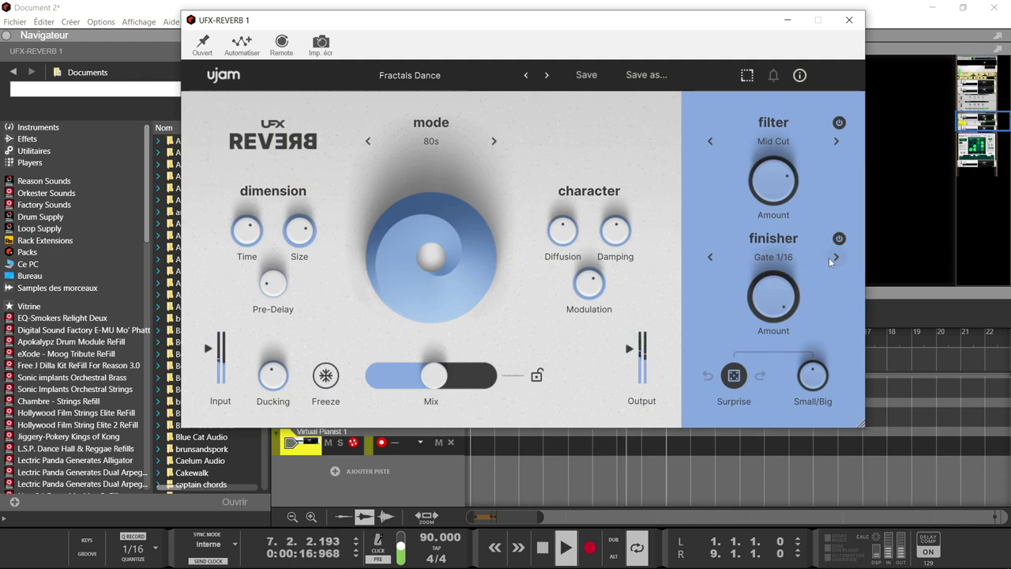
pyautogui.click(759, 141)
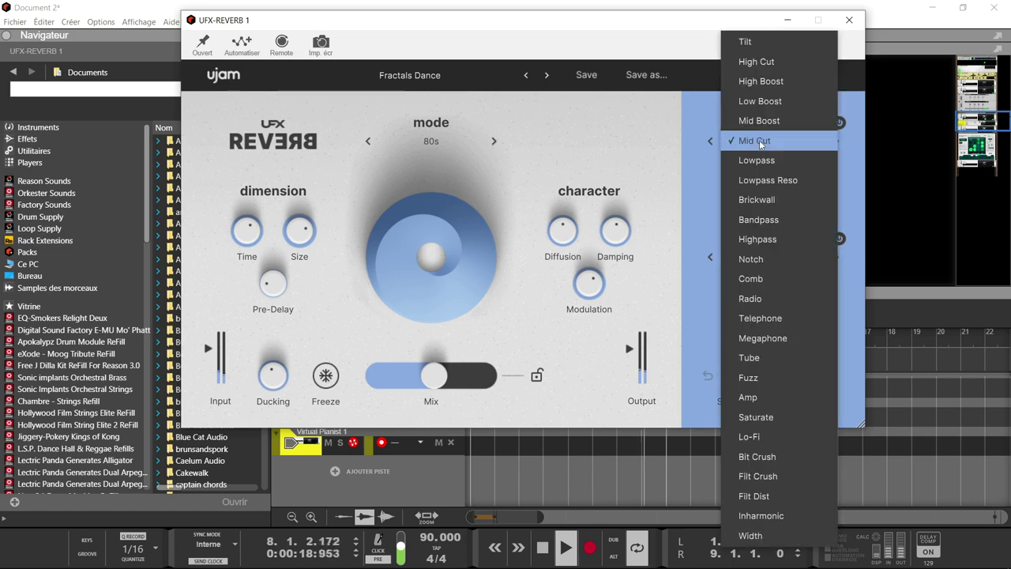
pyautogui.click(760, 121)
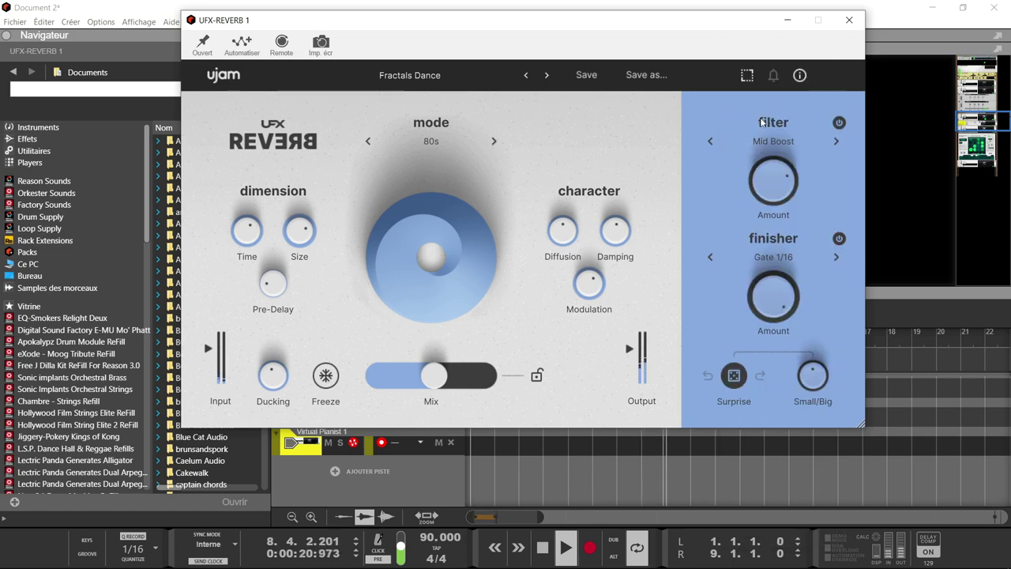
pyautogui.moveTo(772, 165); pyautogui.dragTo(766, 228)
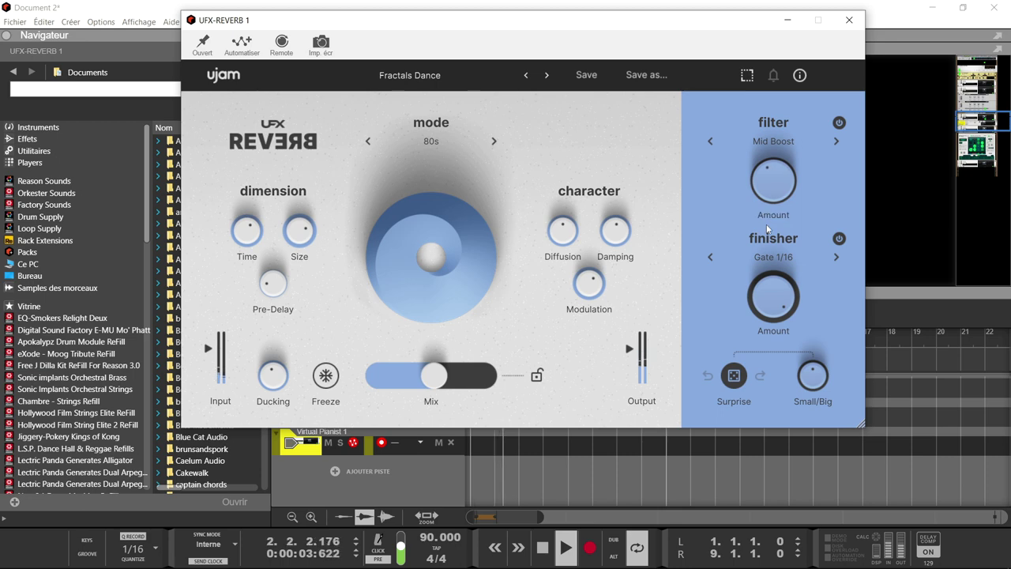
pyautogui.moveTo(778, 304); pyautogui.dragTo(773, 344)
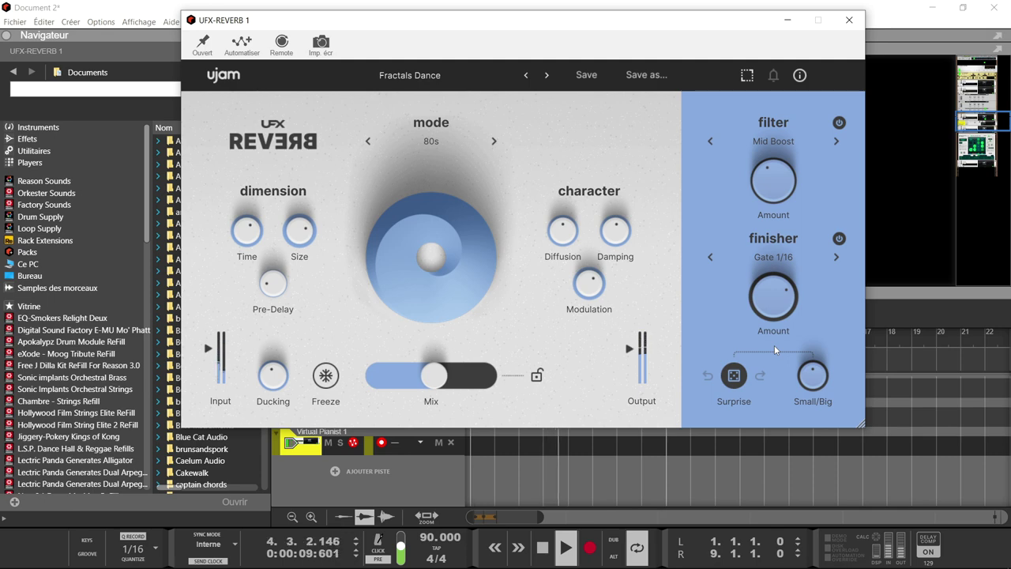
pyautogui.moveTo(434, 377); pyautogui.dragTo(400, 380)
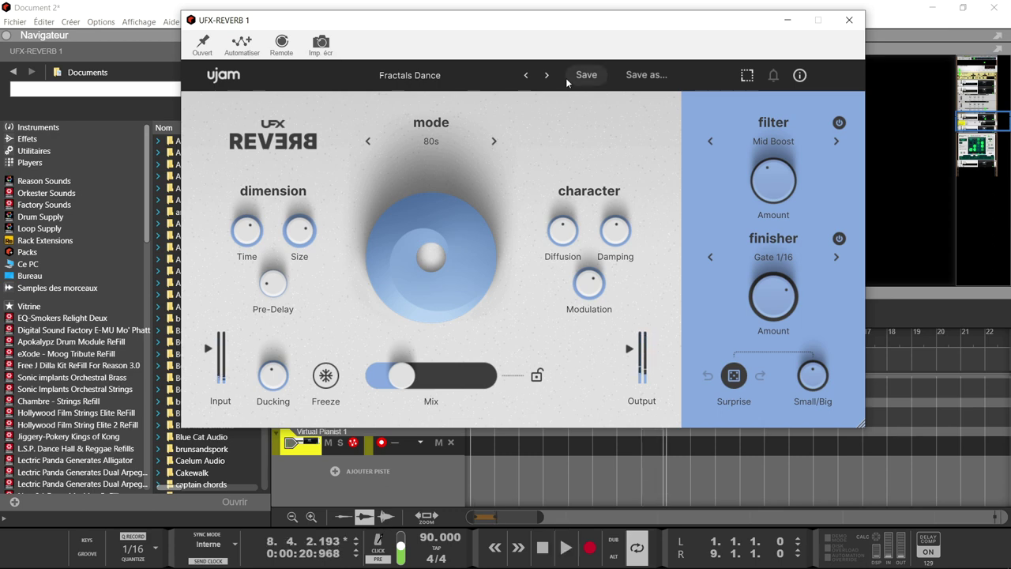
# Step: Step forward through the UFX-REVERB presets Hectic Electric and Hells Bells to Interplanetary
pyautogui.click(546, 75)
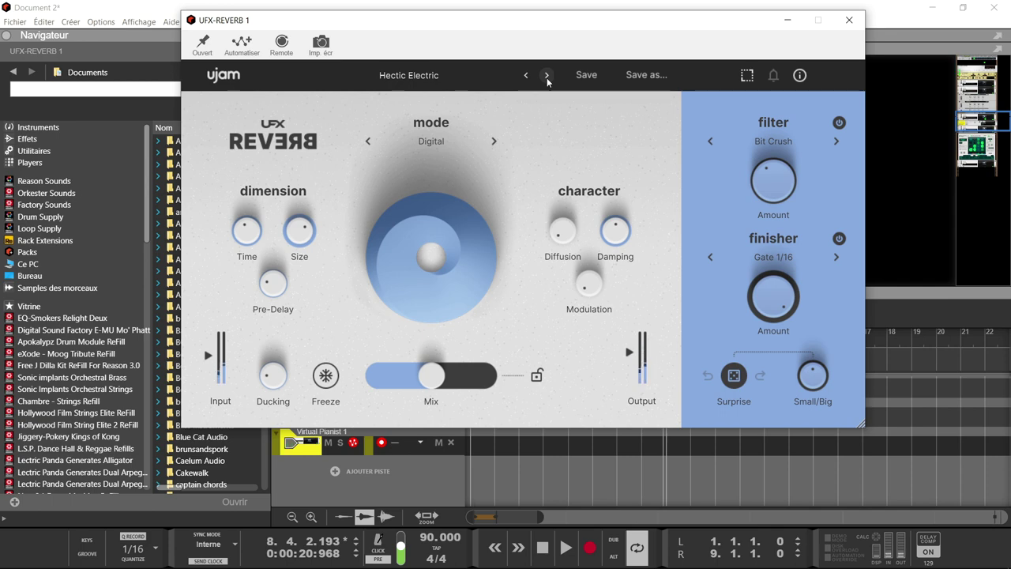
pyautogui.click(546, 76)
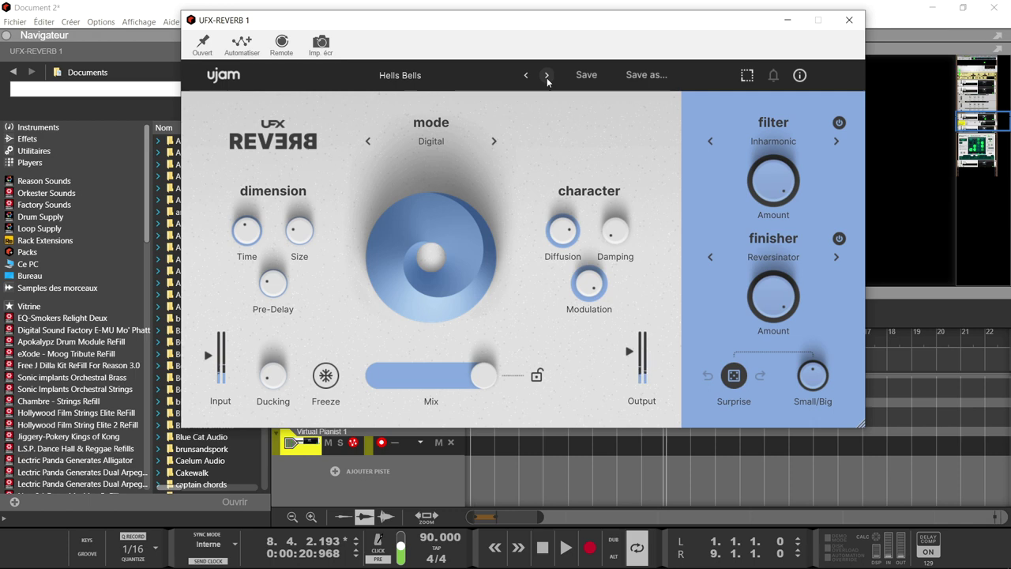
pyautogui.click(547, 75)
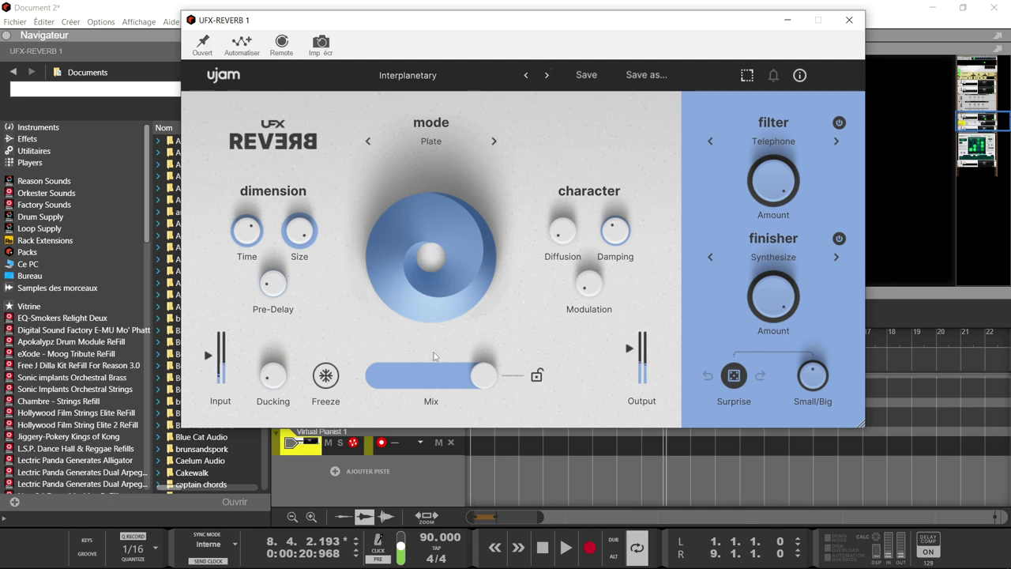
# Step: Lower the Interplanetary preset's Mix to about half and raise its Diffusion, Modulation and Pre-Delay
pyautogui.moveTo(476, 377); pyautogui.dragTo(404, 378)
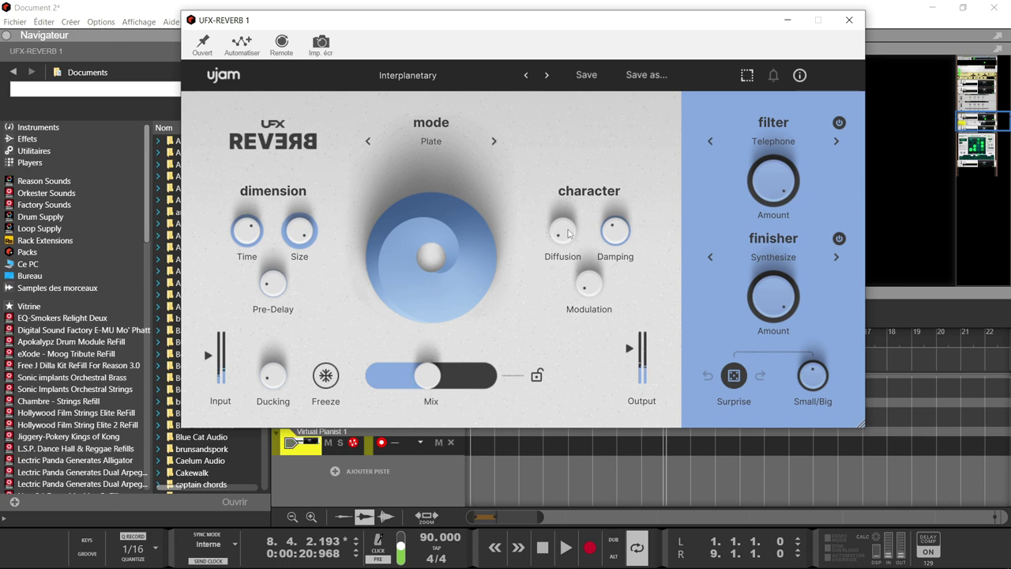
pyautogui.moveTo(568, 232); pyautogui.dragTo(567, 213)
pyautogui.moveTo(597, 268)
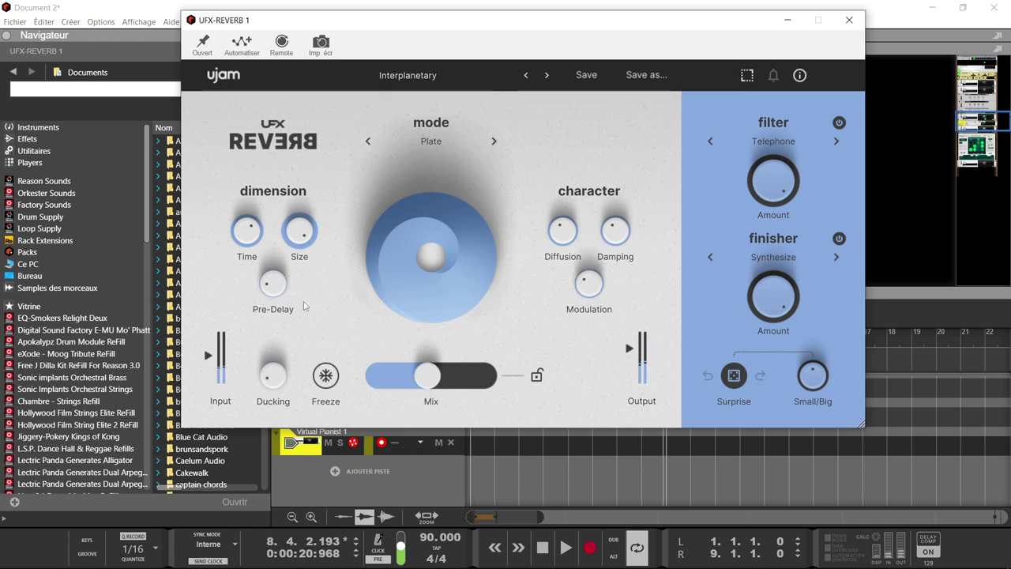
pyautogui.moveTo(279, 283); pyautogui.dragTo(275, 239)
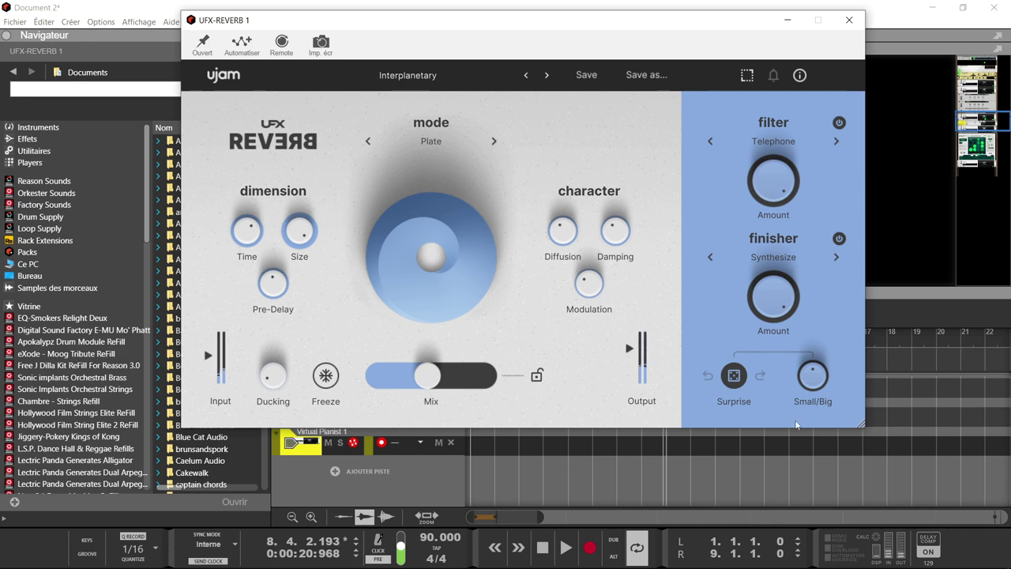
# Step: Randomize the filter and finisher with Surprise, and switch Freeze on and off again
pyautogui.click(734, 376)
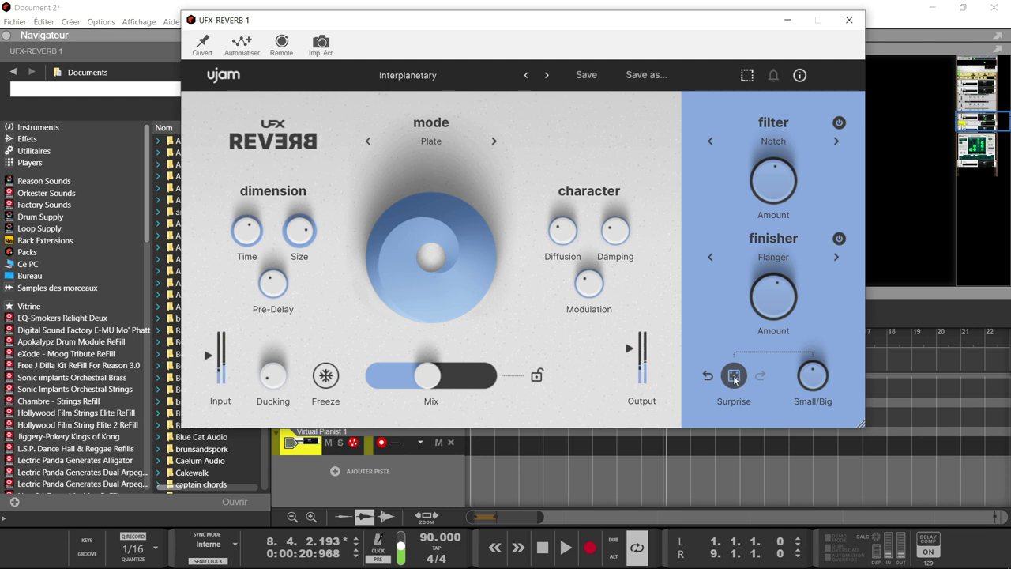
pyautogui.click(331, 379)
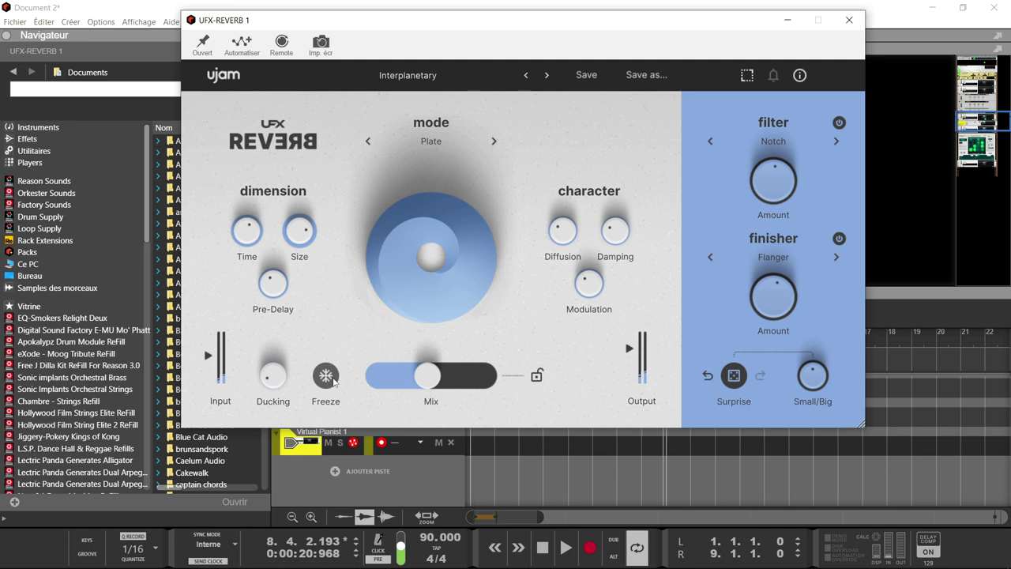
pyautogui.click(334, 381)
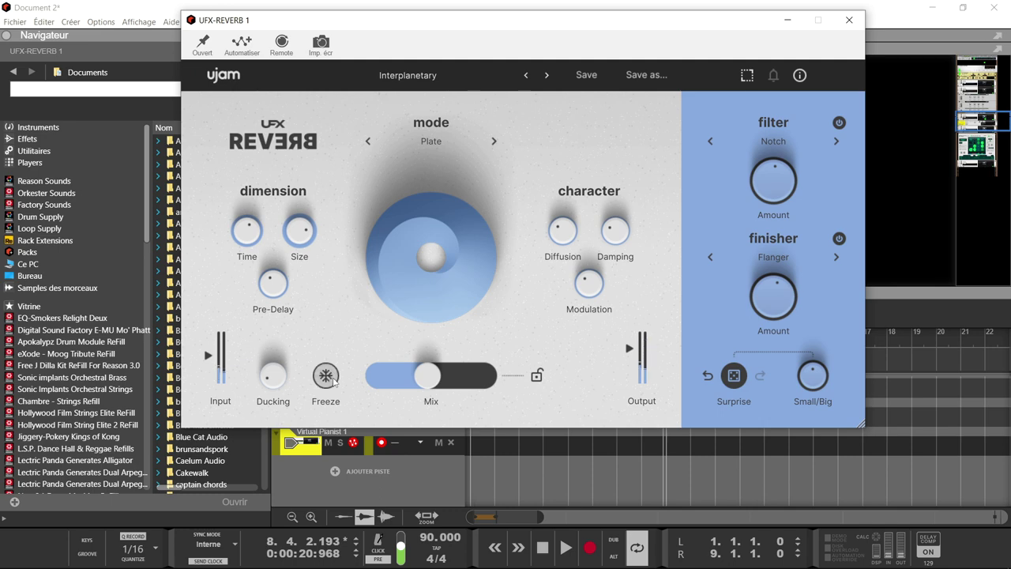
# Step: Raise Ducking, try the Mix at 100 %, and bring the Mix back to about half
pyautogui.moveTo(269, 374)
pyautogui.moveTo(269, 375); pyautogui.dragTo(268, 334)
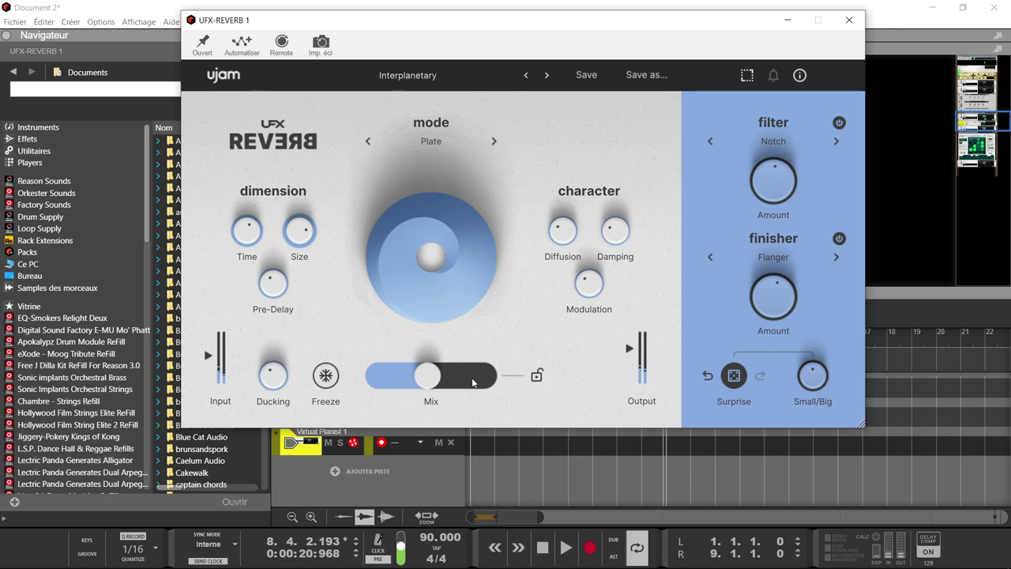
pyautogui.moveTo(437, 382); pyautogui.dragTo(535, 385)
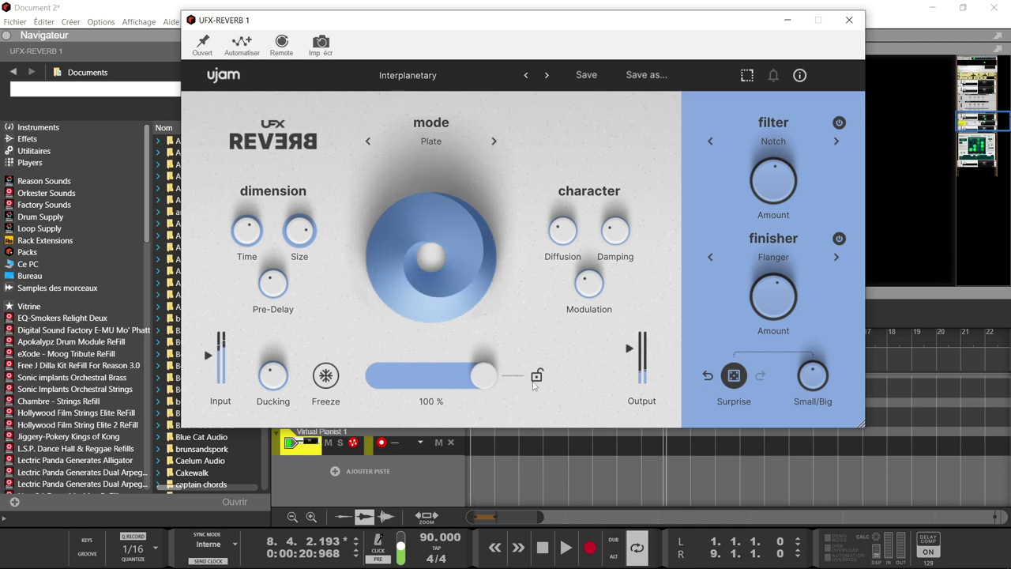
pyautogui.moveTo(492, 379); pyautogui.dragTo(444, 391)
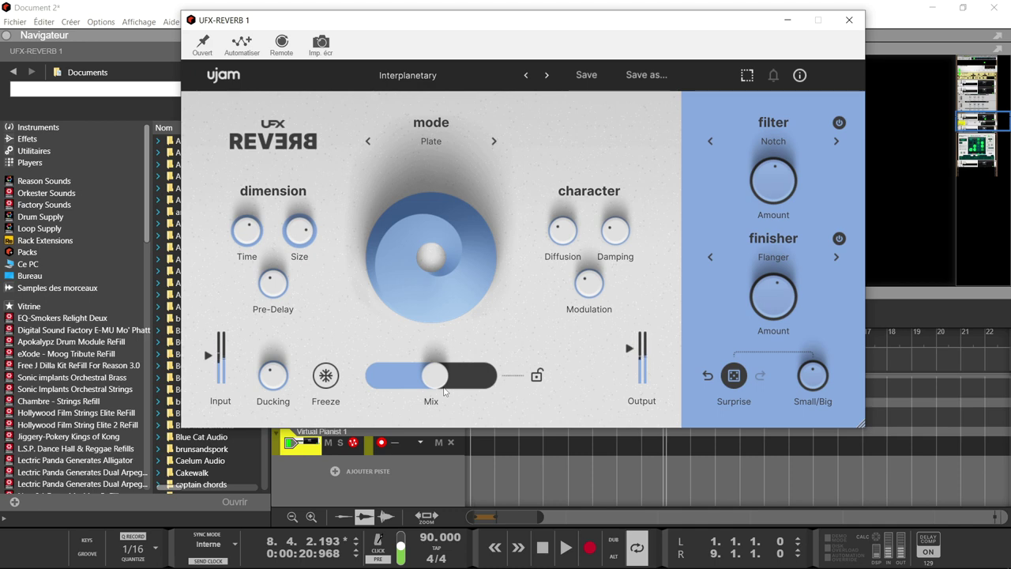
# Step: Advance past Jetstreamer to the Leslie Nielsen preset, raise its Bandpass filter Amount and set the Vibrato finisher Amount to 69.8 %
pyautogui.click(546, 76)
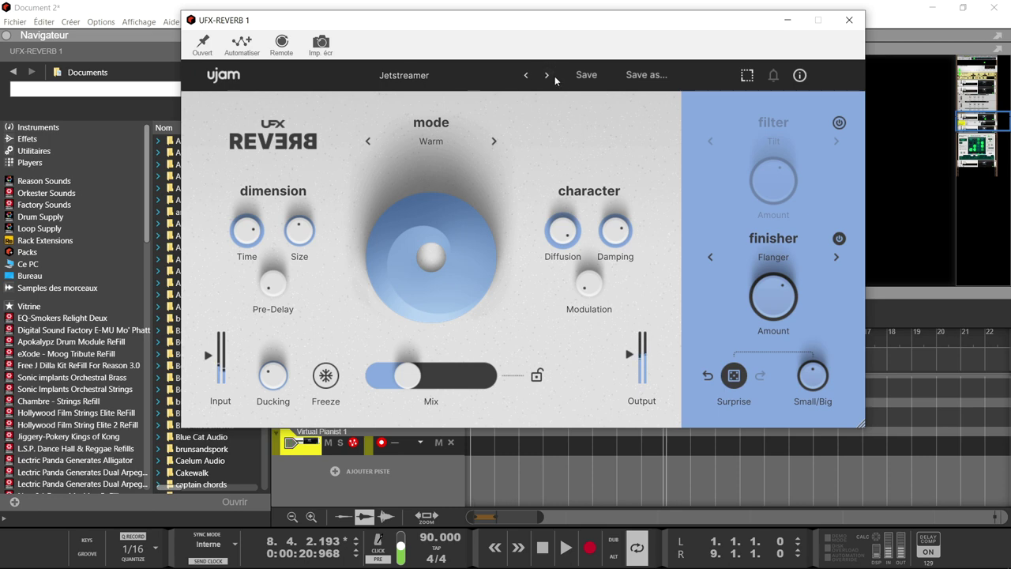
pyautogui.click(548, 77)
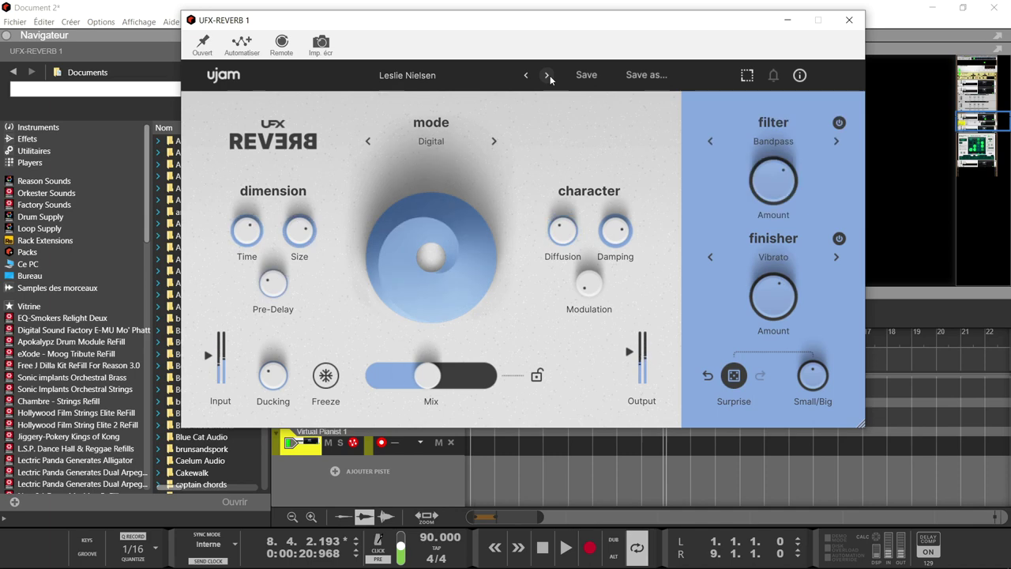
pyautogui.moveTo(759, 290); pyautogui.dragTo(754, 251)
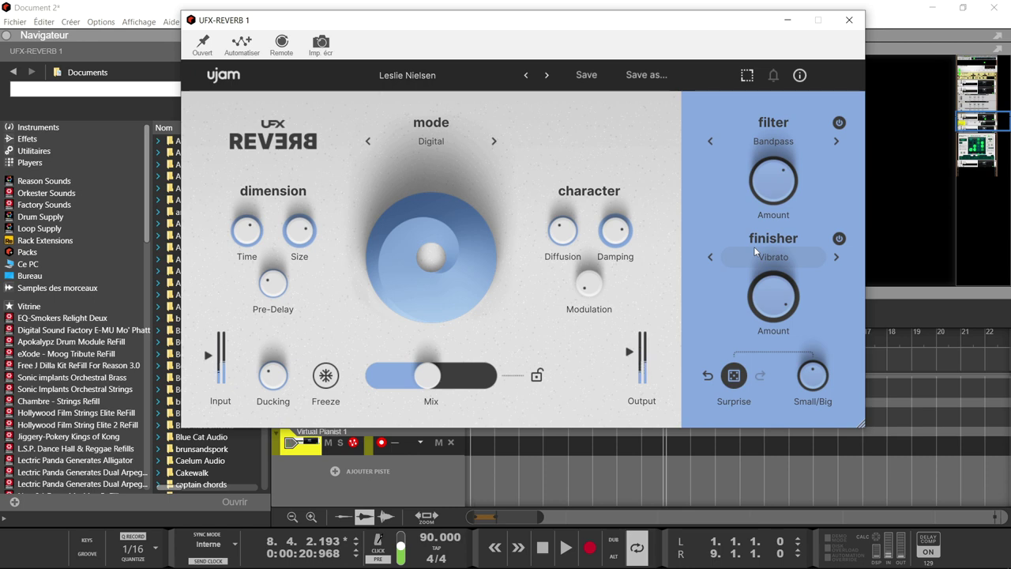
pyautogui.moveTo(786, 186)
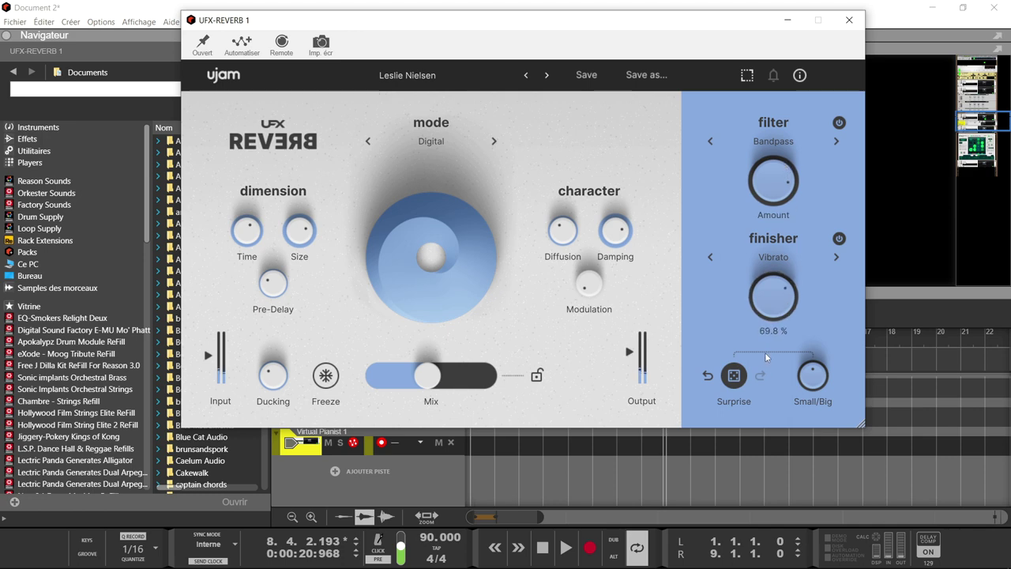
# Step: Load the Mariana Trench preset and lower its Mix to somewhat below half
pyautogui.click(547, 75)
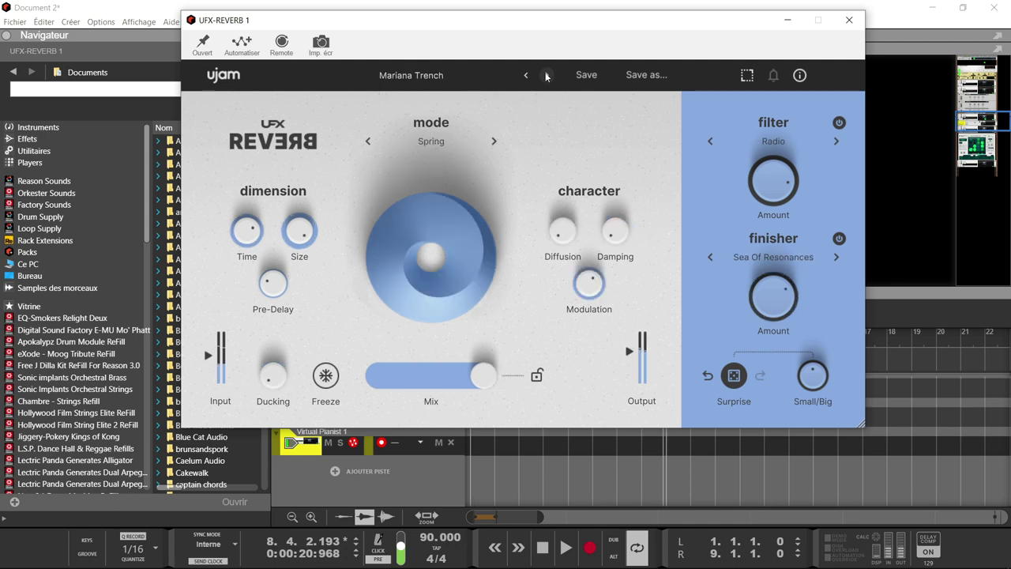
pyautogui.moveTo(482, 377); pyautogui.dragTo(417, 375)
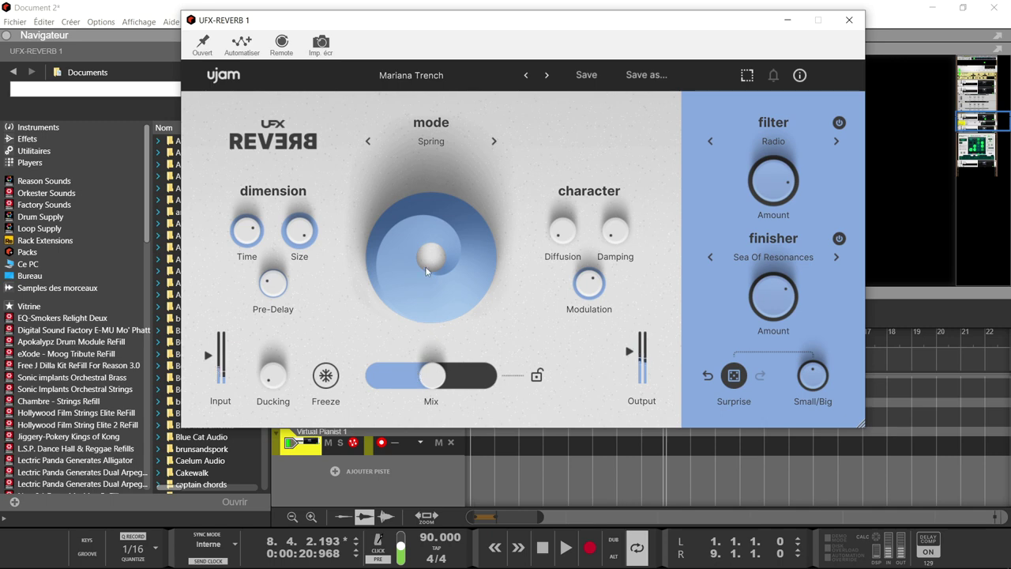
pyautogui.moveTo(423, 375); pyautogui.dragTo(405, 475)
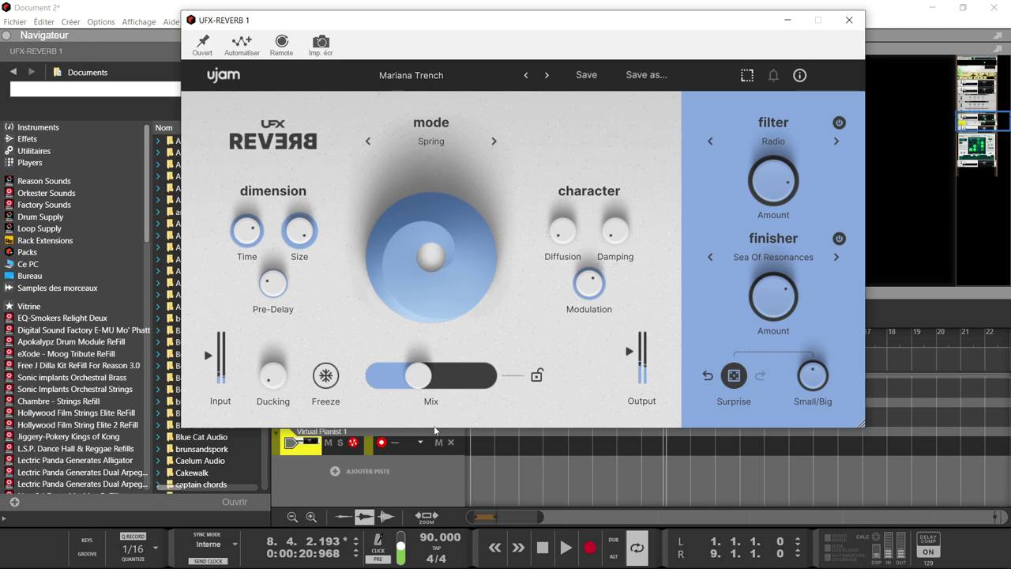
# Step: Close UFX-REVERB and open the Virtual Pianist device in the rack of the demos usynth pixel song
pyautogui.click(853, 20)
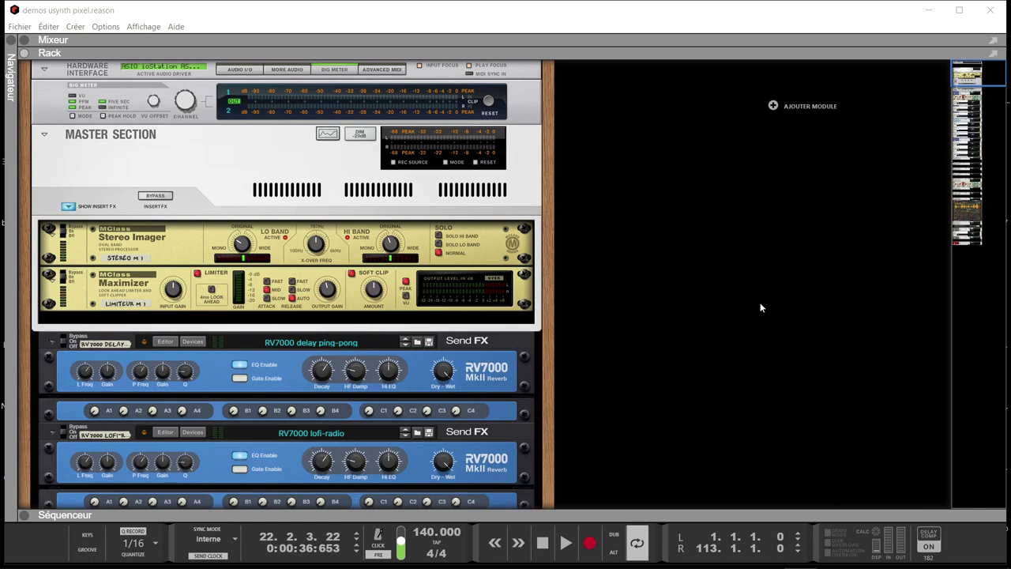
pyautogui.scroll(-10, 761, 307)
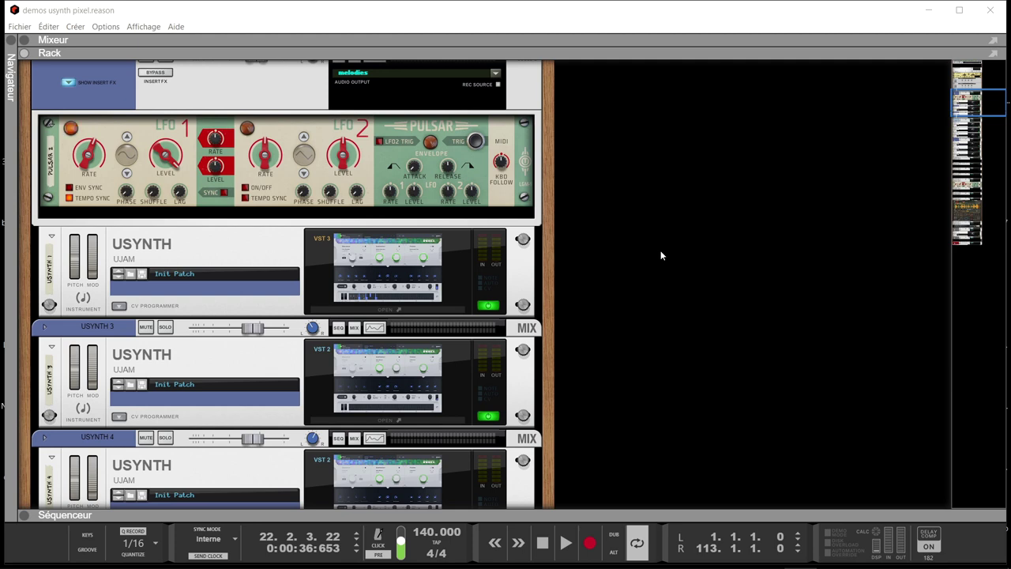
pyautogui.scroll(-10, 661, 255)
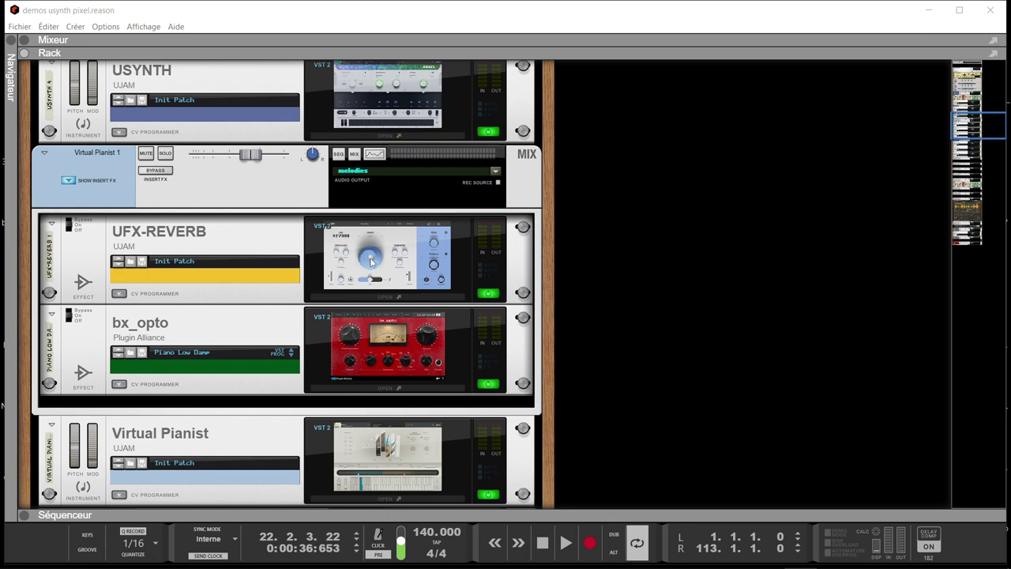
pyautogui.scroll(-4, 423, 275)
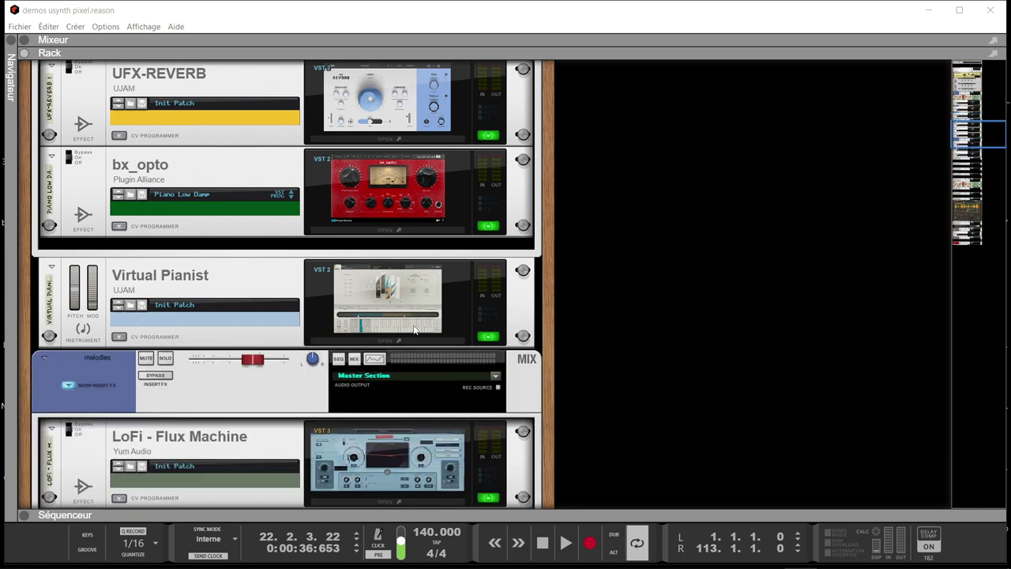
pyautogui.doubleClick(415, 330)
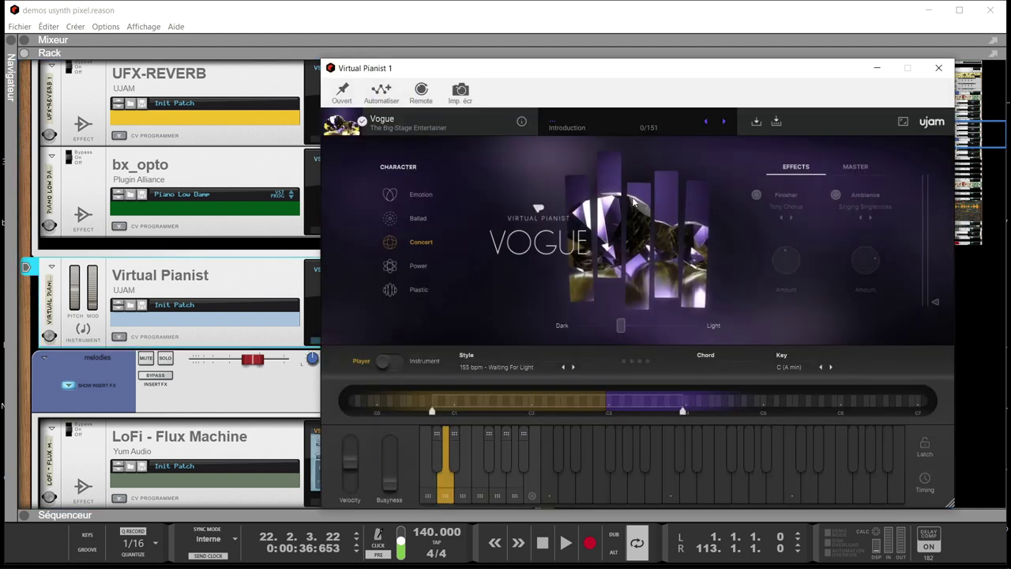
# Step: View the Virtual Pianist title and factory preset browser, and close it together with the plugin window
pyautogui.click(444, 125)
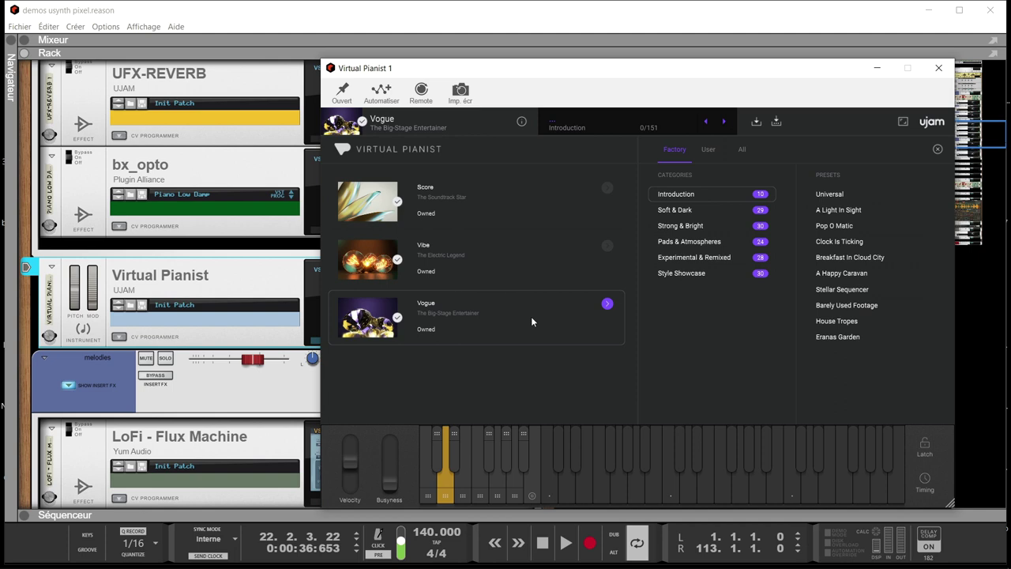
pyautogui.click(937, 149)
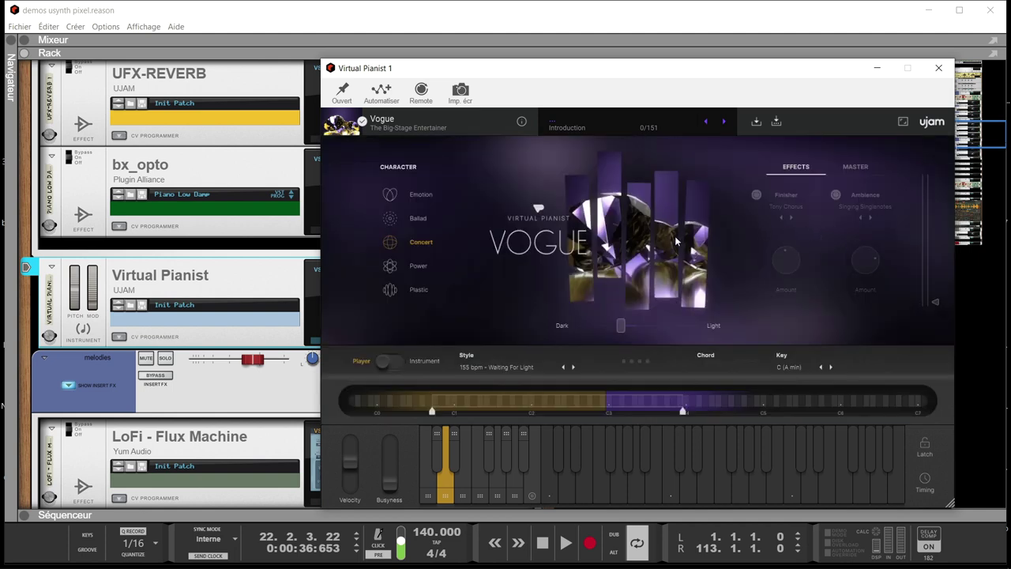
pyautogui.click(939, 70)
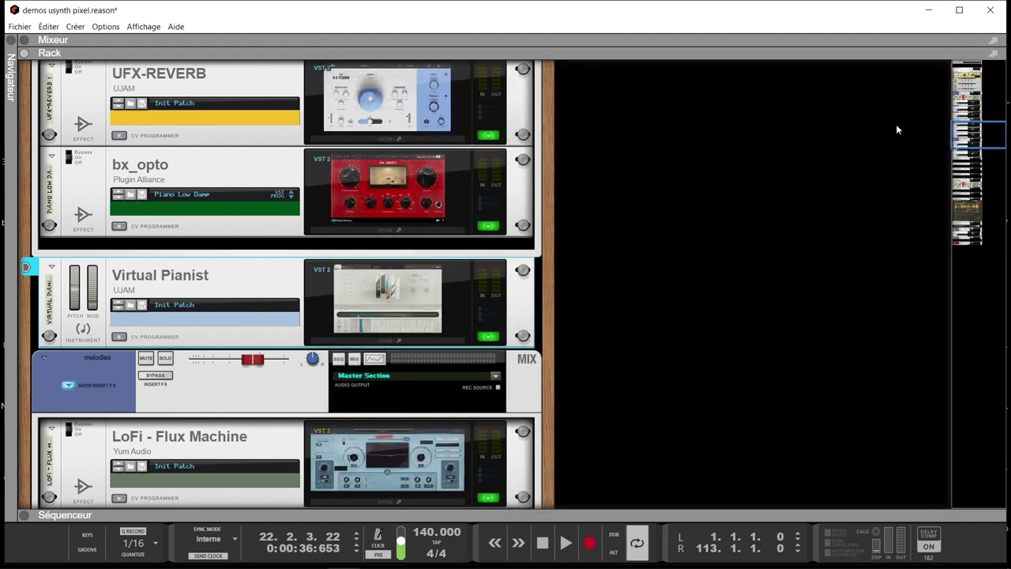
# Step: Play the song from the start and look at Virtual Pianist Vogue while it plays, closing its window again
pyautogui.press('Home')
pyautogui.click(896, 128)
pyautogui.press('space')
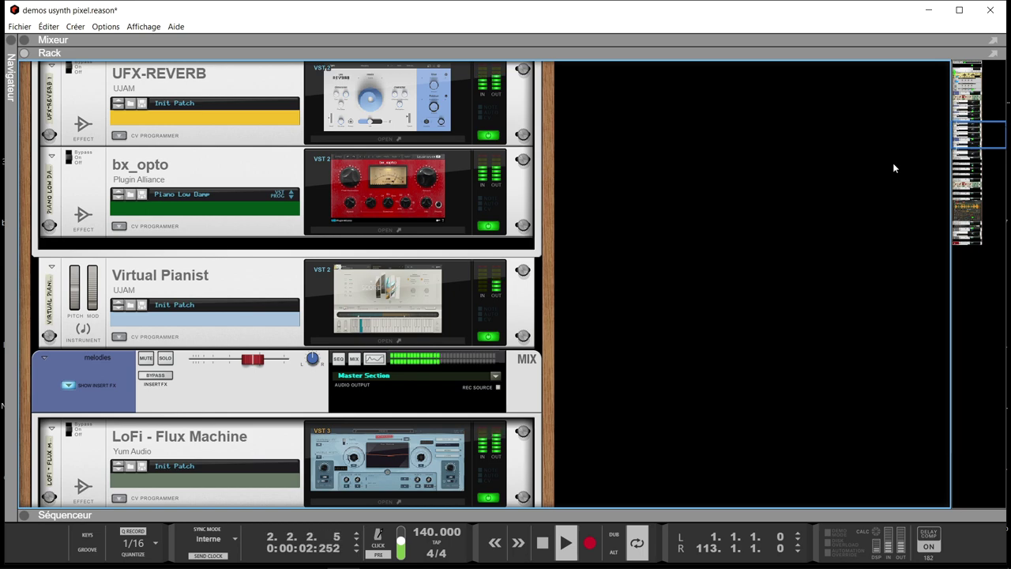
pyautogui.scroll(5, 781, 187)
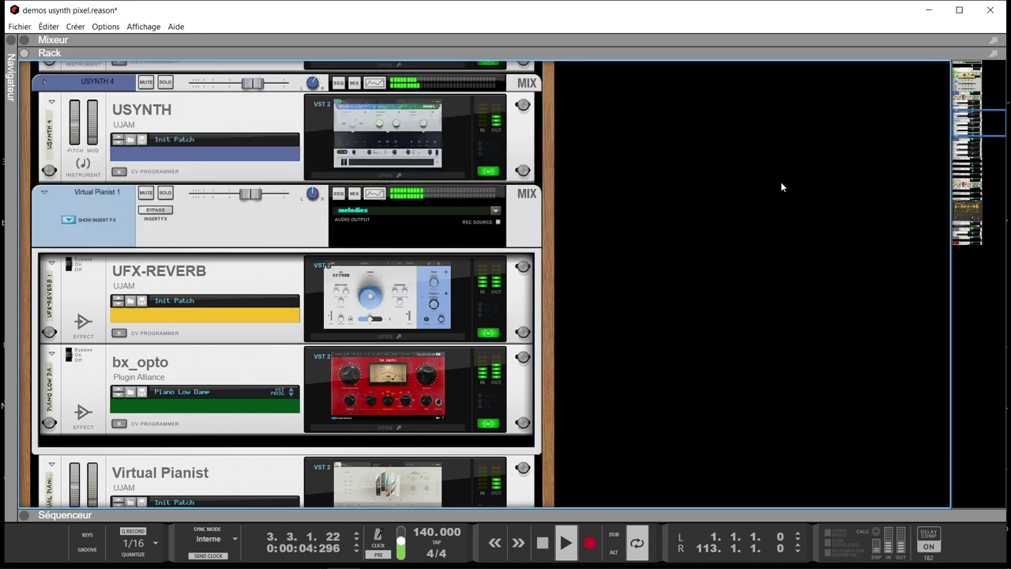
pyautogui.scroll(3, 780, 188)
pyautogui.scroll(-5, 781, 187)
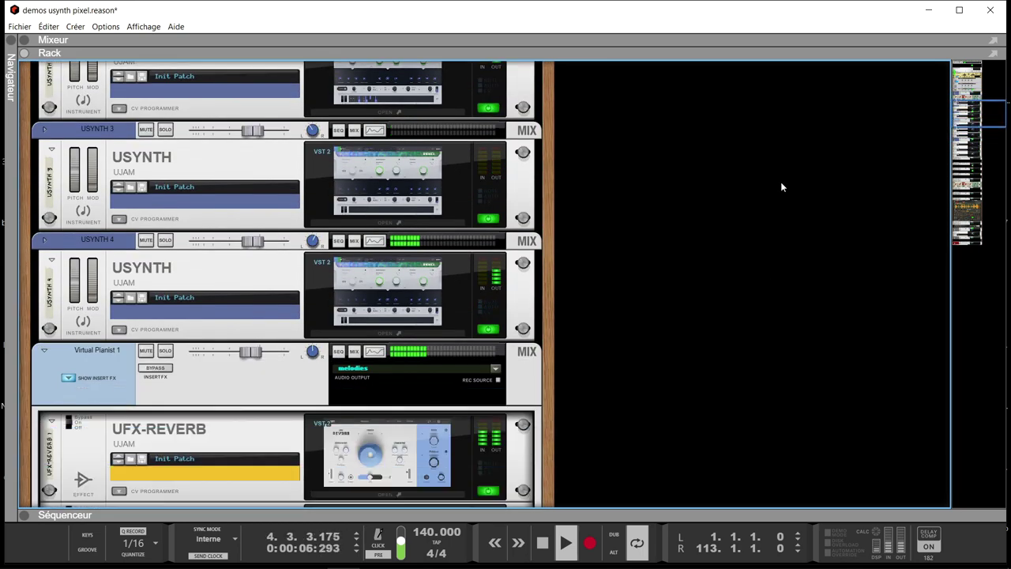
pyautogui.scroll(-3, 780, 187)
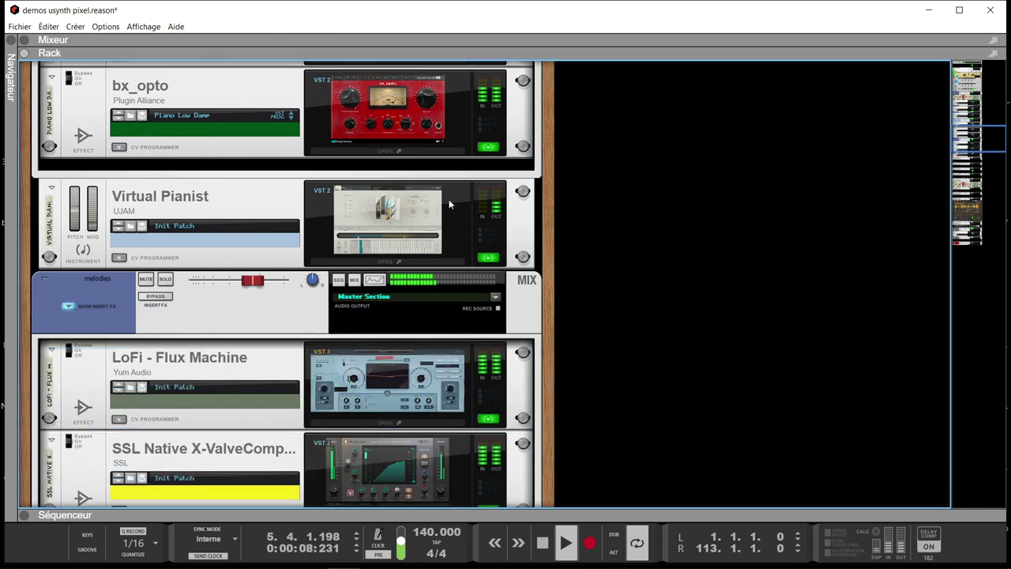
pyautogui.click(448, 205)
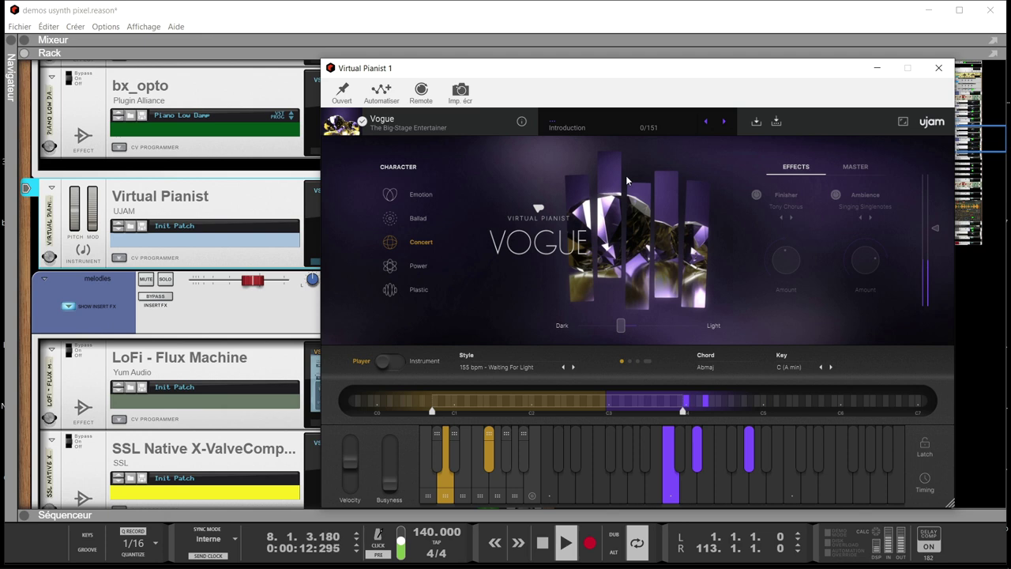
pyautogui.click(938, 69)
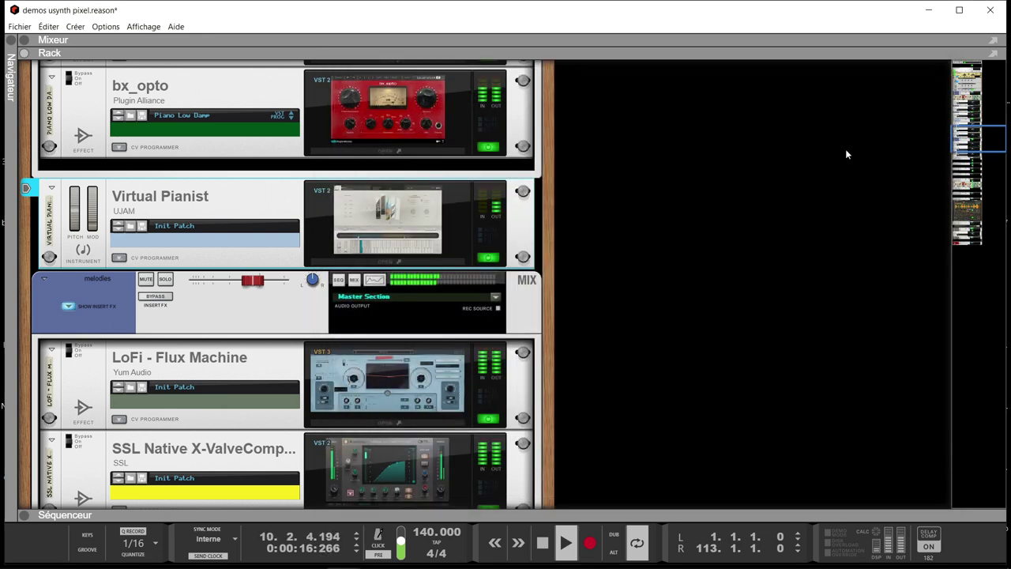
# Step: Examine the Pixel settings of USYNTH 1 during playback and close its window
pyautogui.scroll(3, 845, 149)
pyautogui.scroll(5, 845, 149)
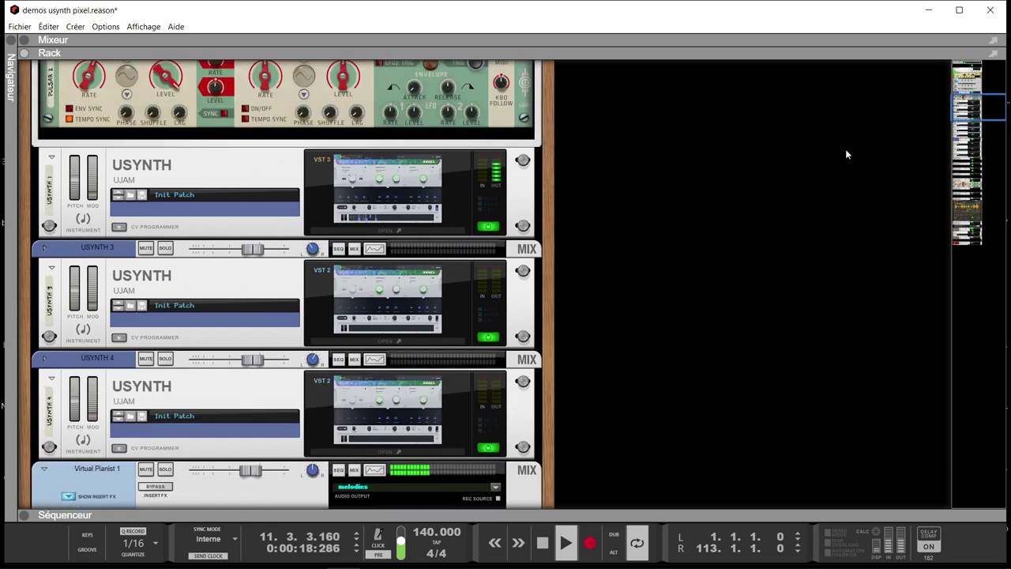
pyautogui.scroll(-1, 845, 154)
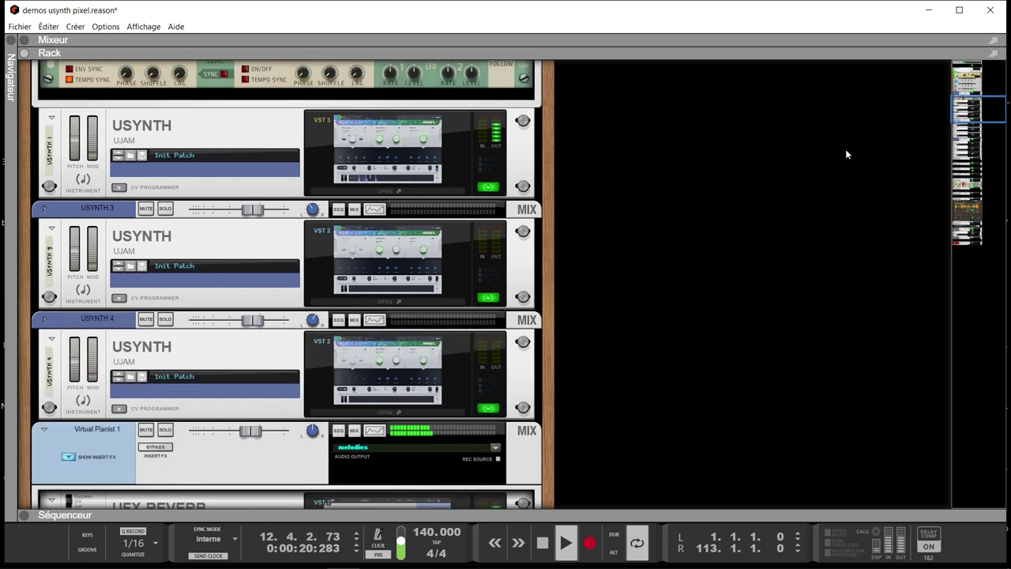
pyautogui.click(445, 154)
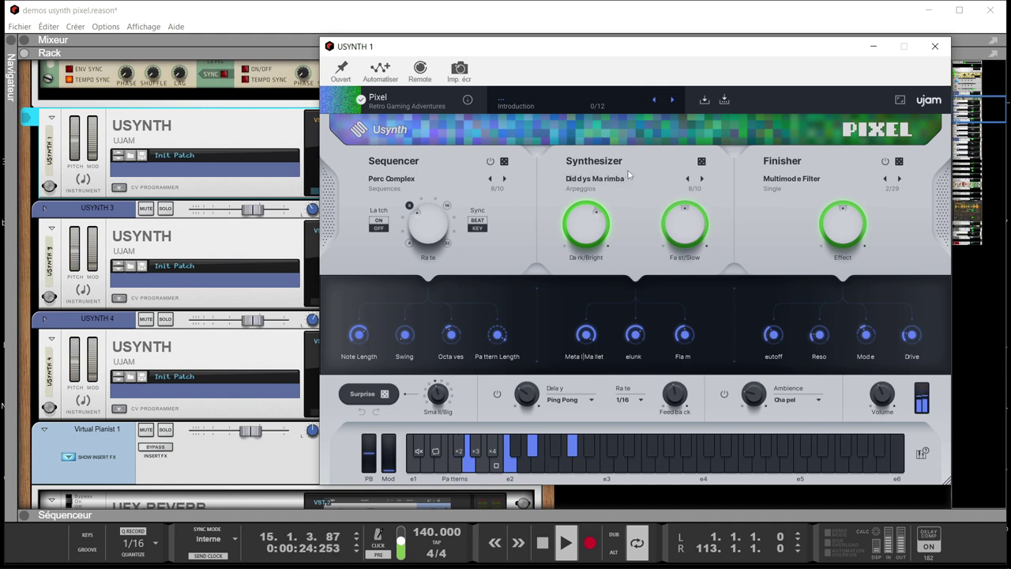
pyautogui.click(936, 48)
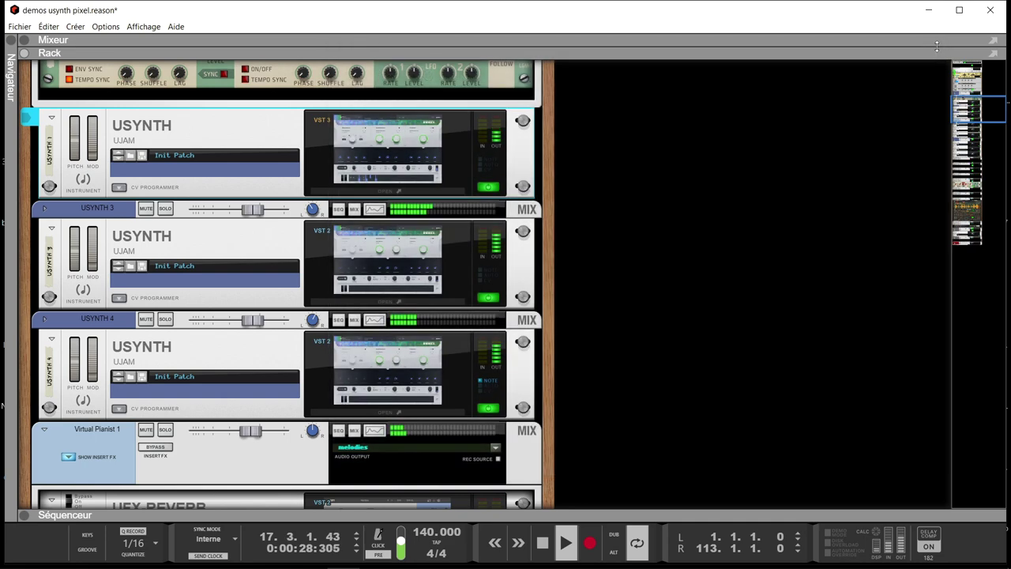
# Step: Examine the Pixel settings of USYNTH 3 and USYNTH 4 one after the other, closing each window
pyautogui.scroll(-3, 911, 112)
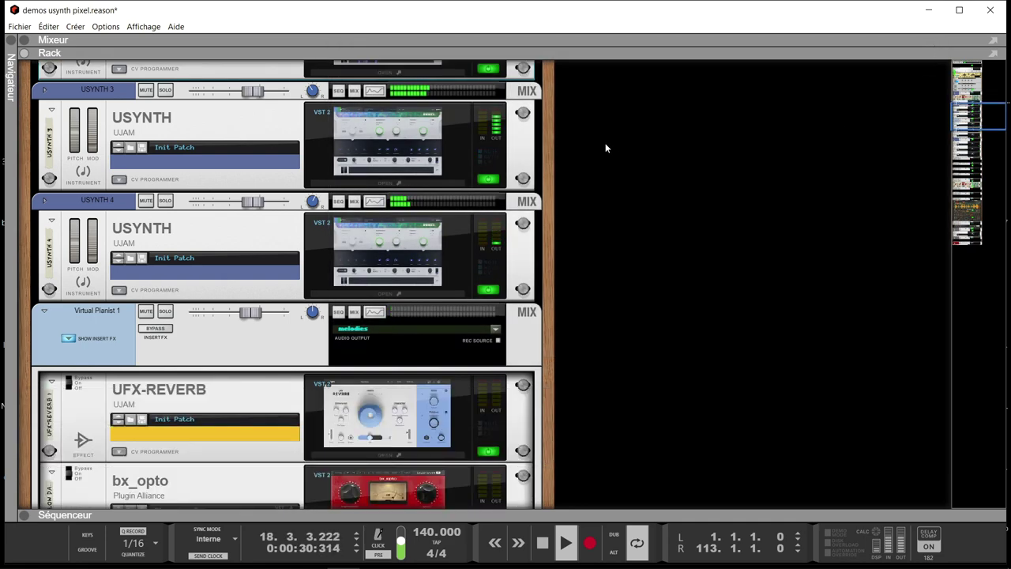
pyautogui.click(432, 167)
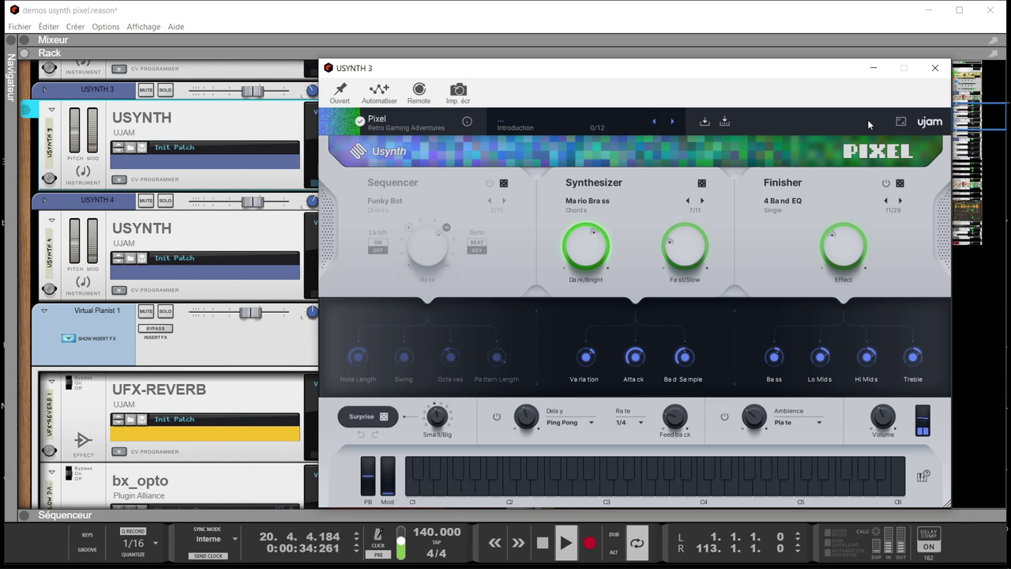
pyautogui.click(935, 69)
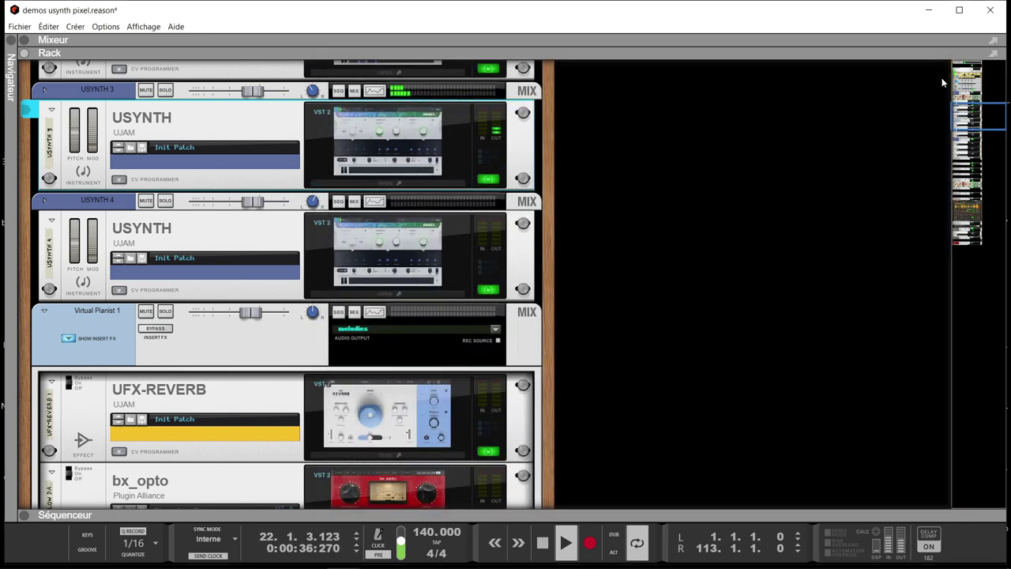
pyautogui.click(444, 291)
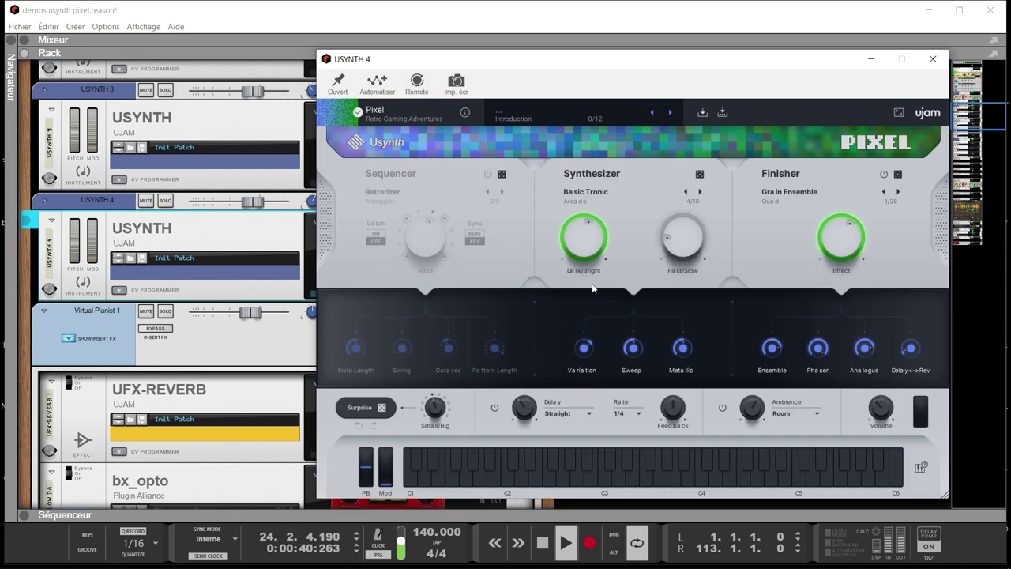
pyautogui.click(932, 61)
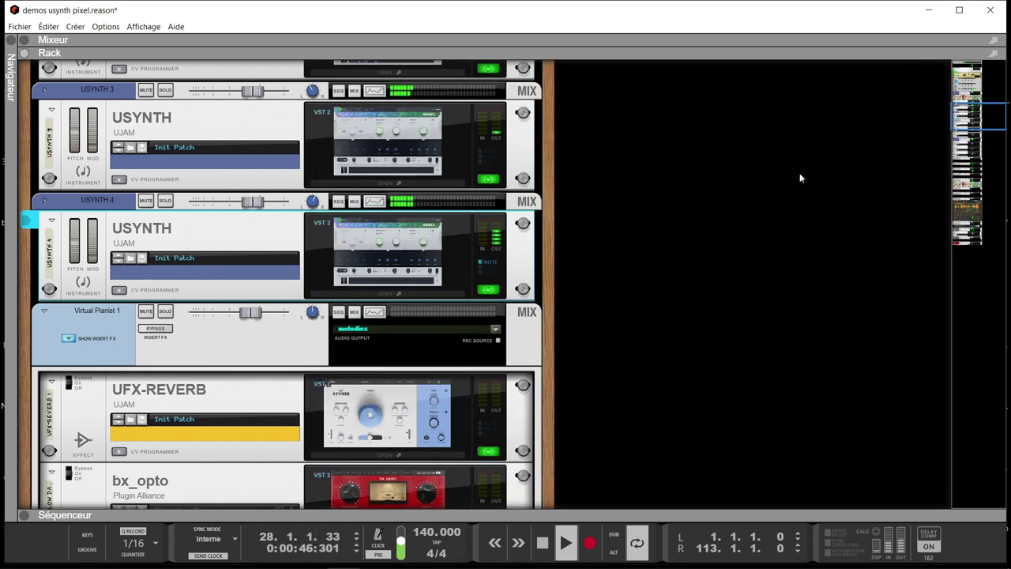
# Step: Solo the melodies mix channel and compare its sound with the insert effects bypassed and re-enabled
pyautogui.scroll(-2, 792, 178)
pyautogui.scroll(-4, 792, 177)
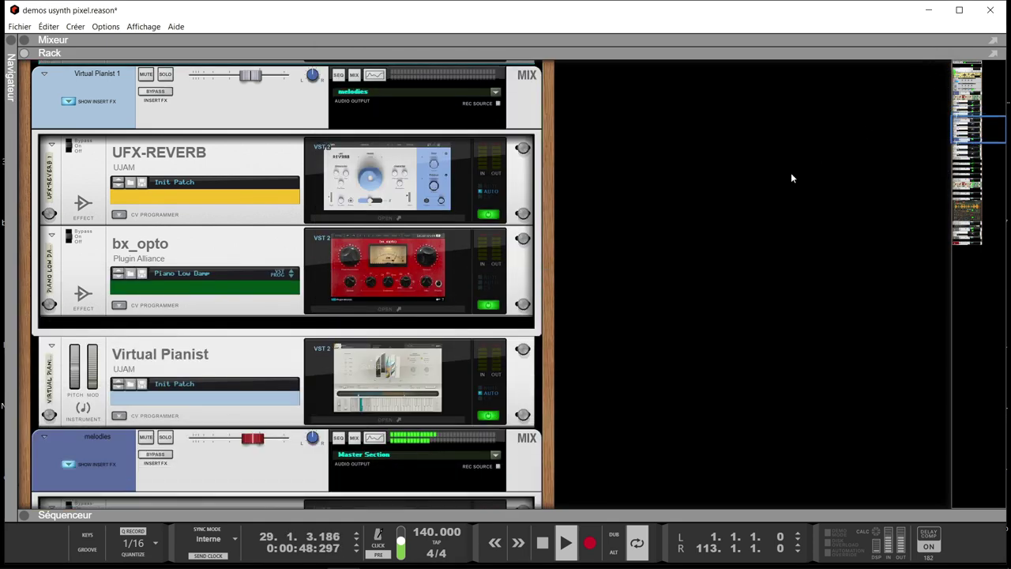
pyautogui.scroll(-6, 427, 166)
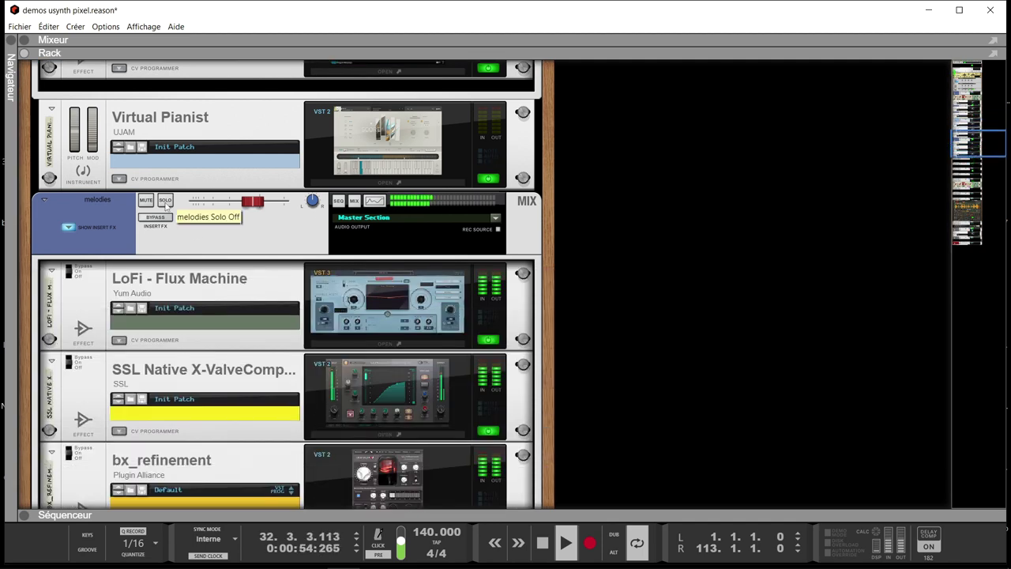
pyautogui.click(165, 201)
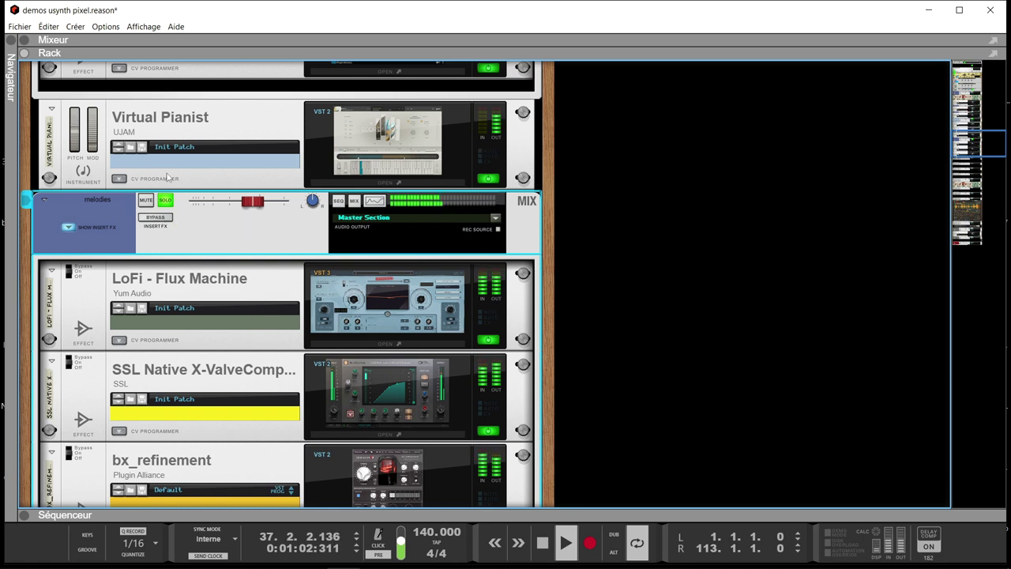
pyautogui.click(162, 217)
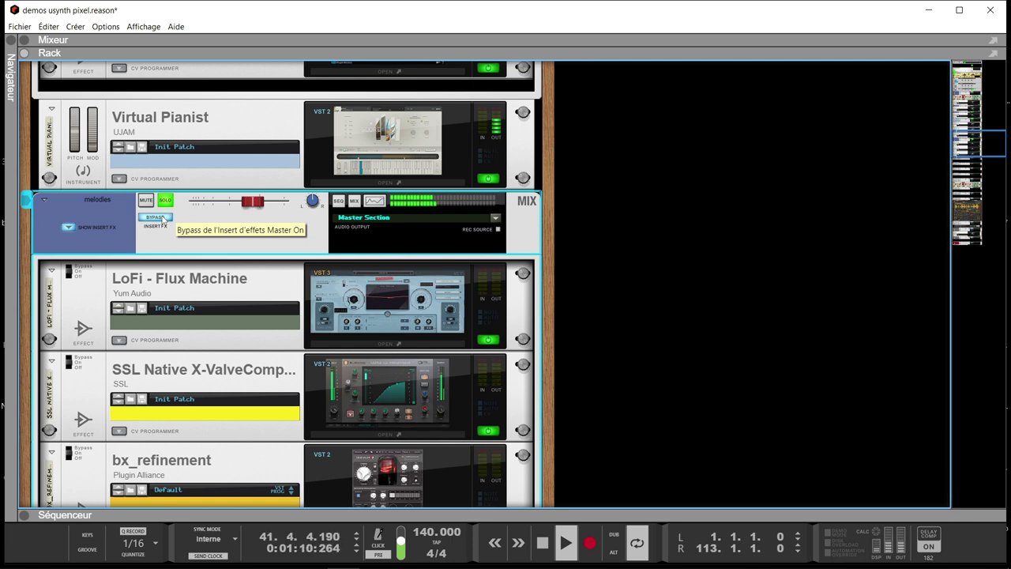
pyautogui.click(162, 217)
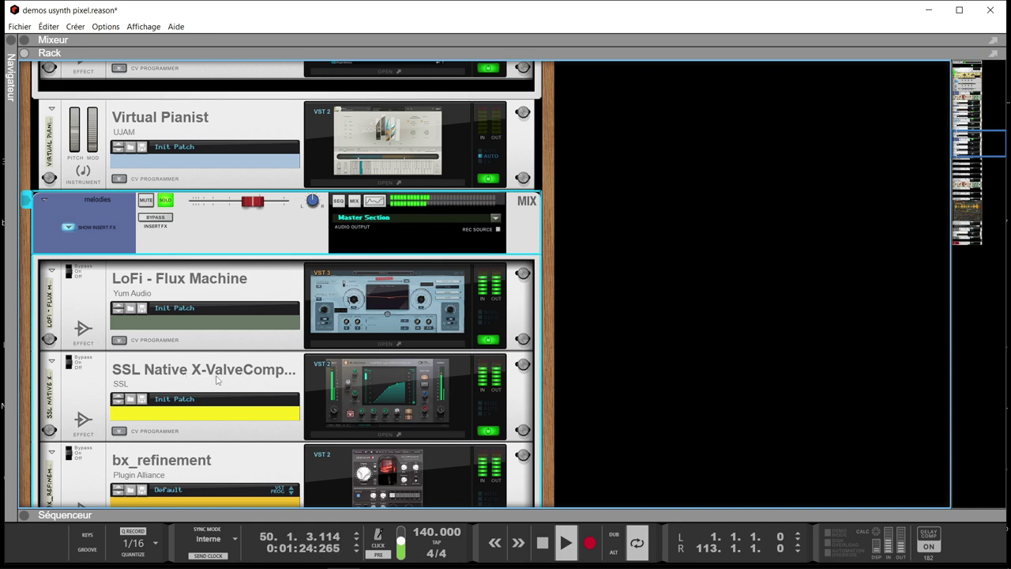
# Step: Add the P1: drums and drums mix channels to the soloed melodies
pyautogui.scroll(-3, 308, 385)
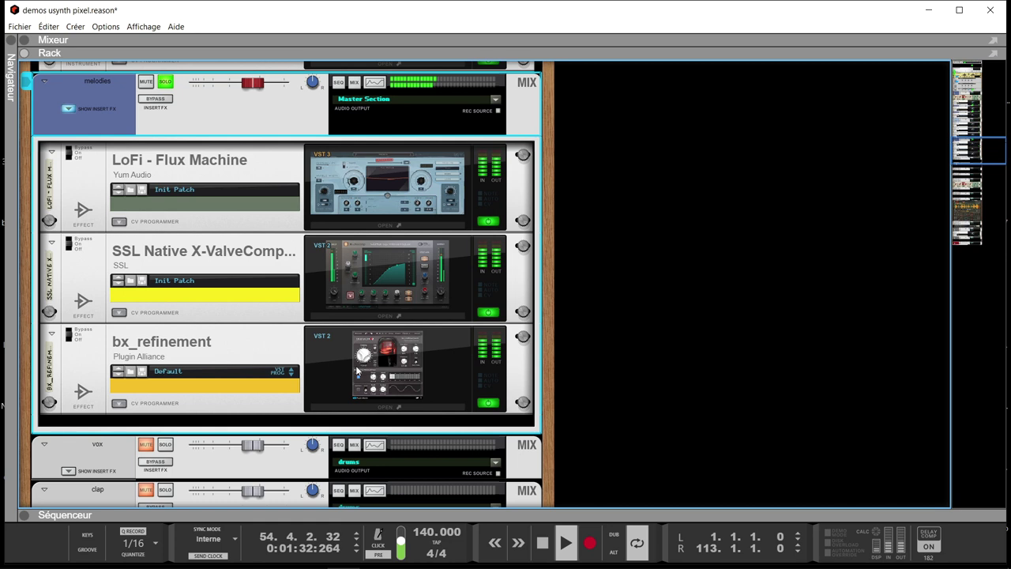
pyautogui.scroll(-9, 423, 352)
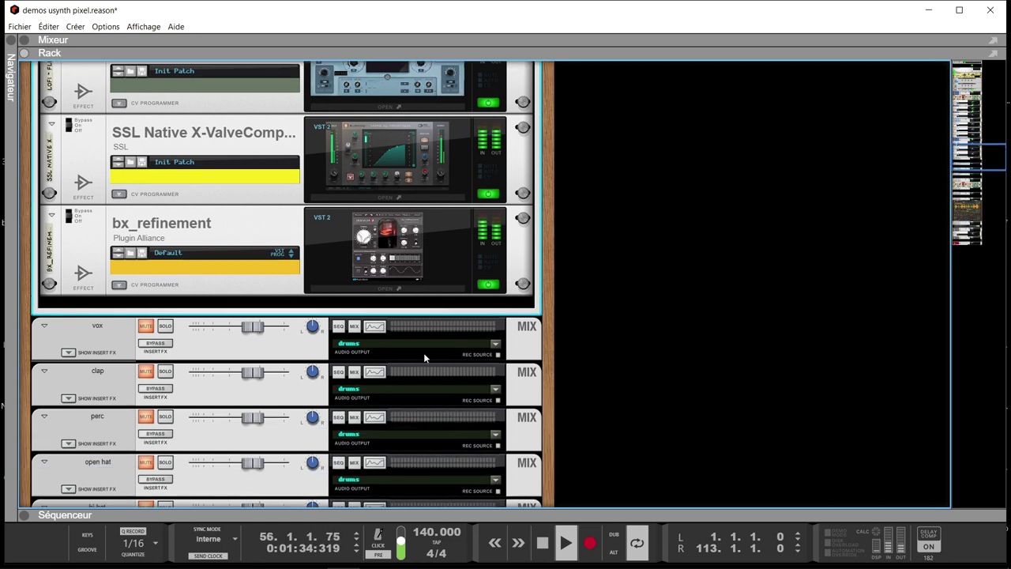
pyautogui.scroll(-10, 424, 357)
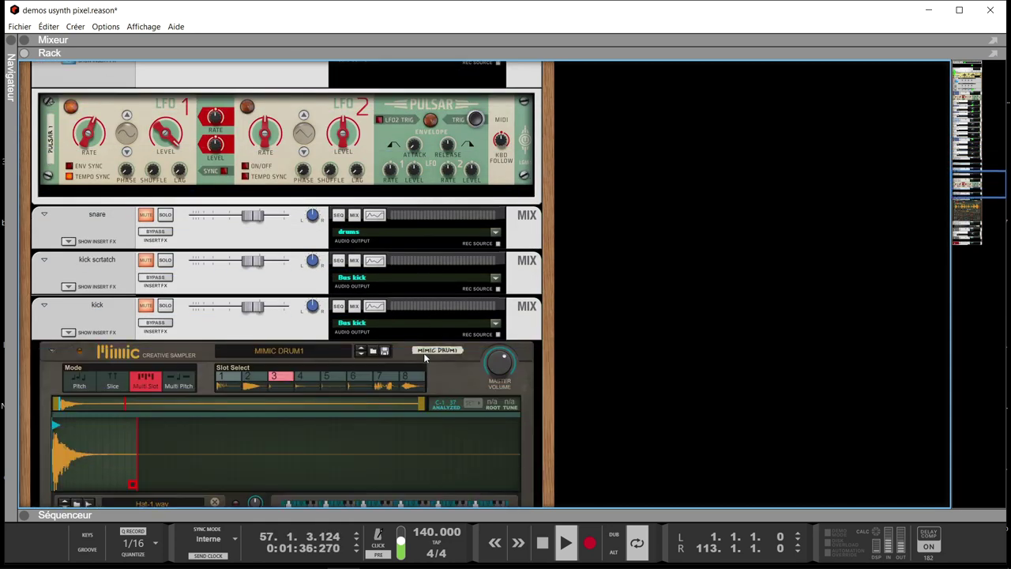
pyautogui.scroll(-10, 423, 358)
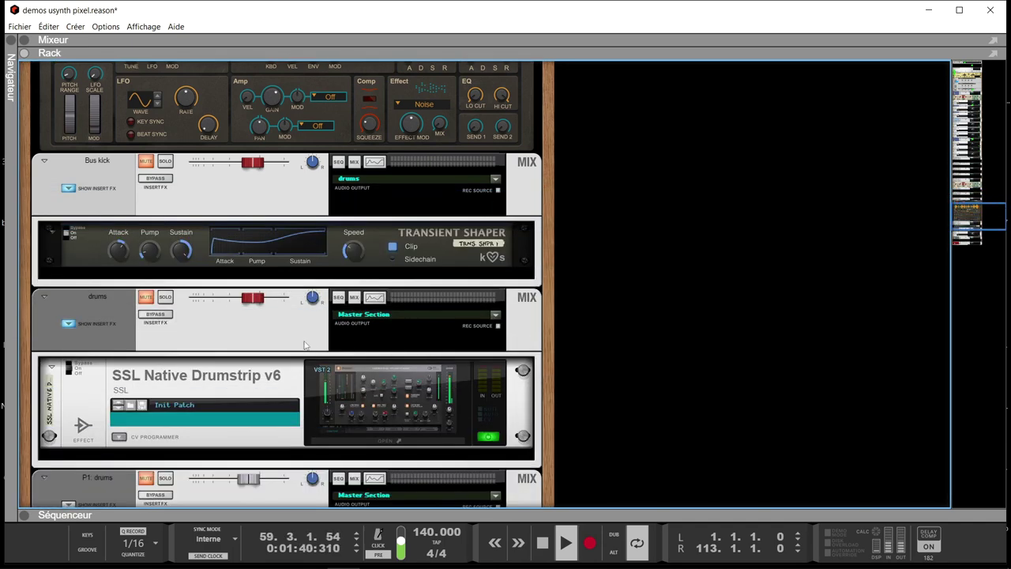
pyautogui.scroll(-3, 306, 345)
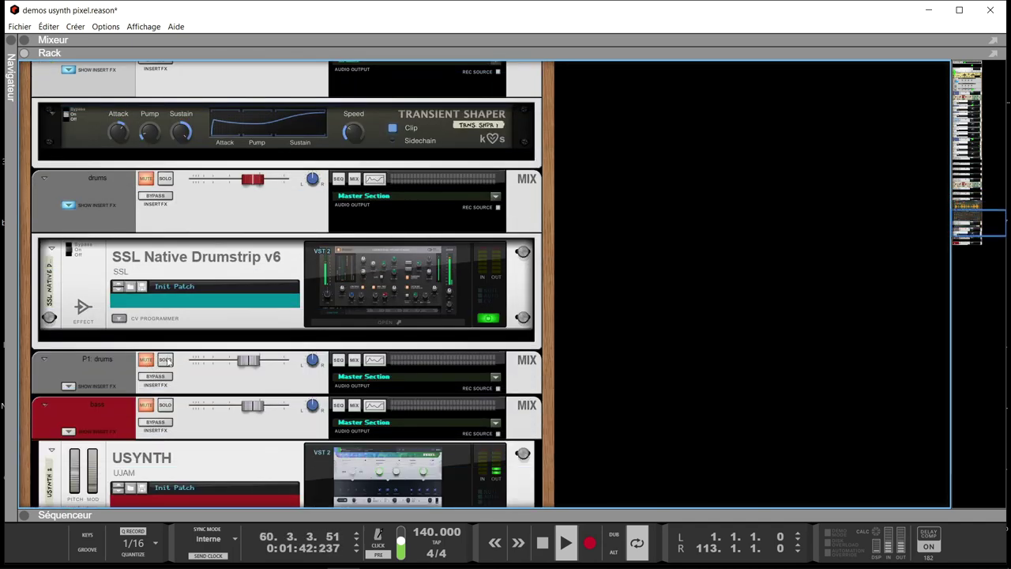
pyautogui.click(165, 360)
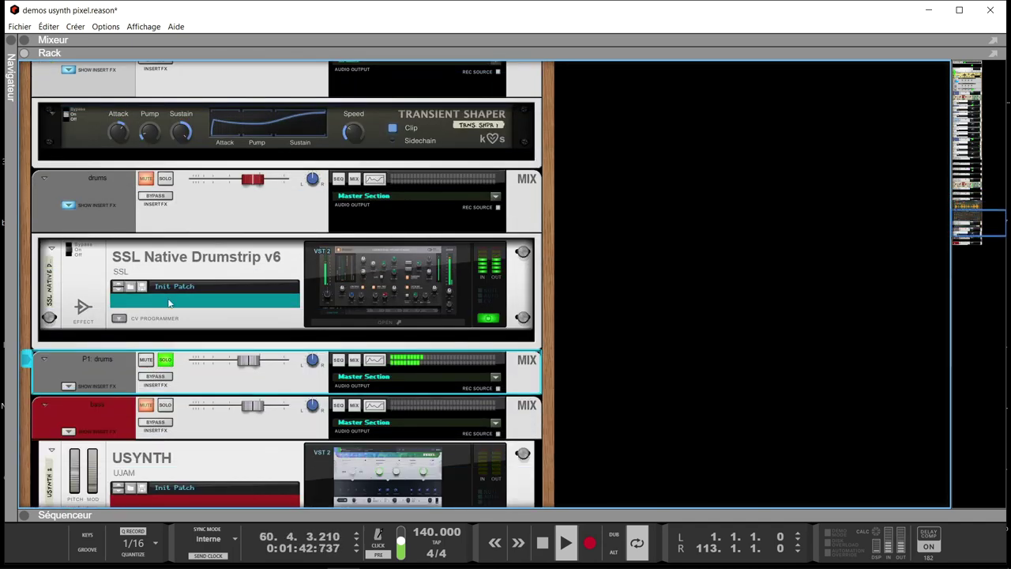
pyautogui.click(165, 180)
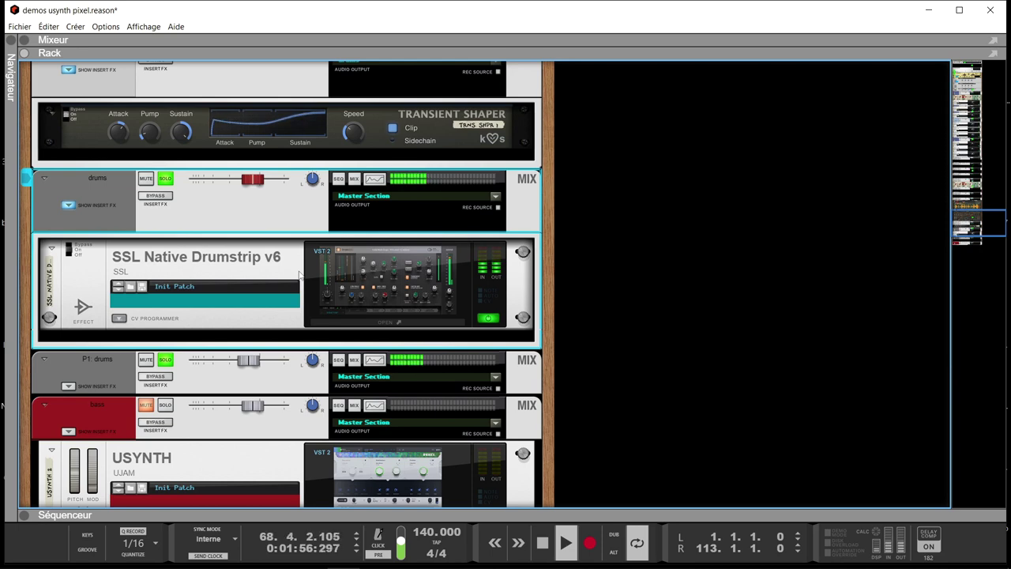
# Step: Add the bass mix channel to the soloed channels and examine the Pixel settings of USYNTH 2, closing its window
pyautogui.scroll(-3, 299, 274)
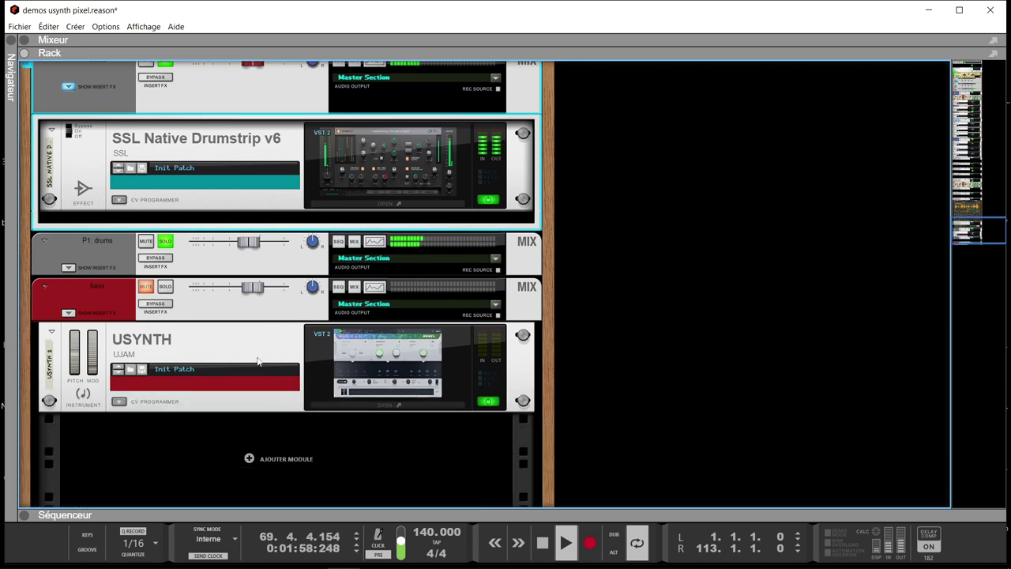
pyautogui.click(344, 361)
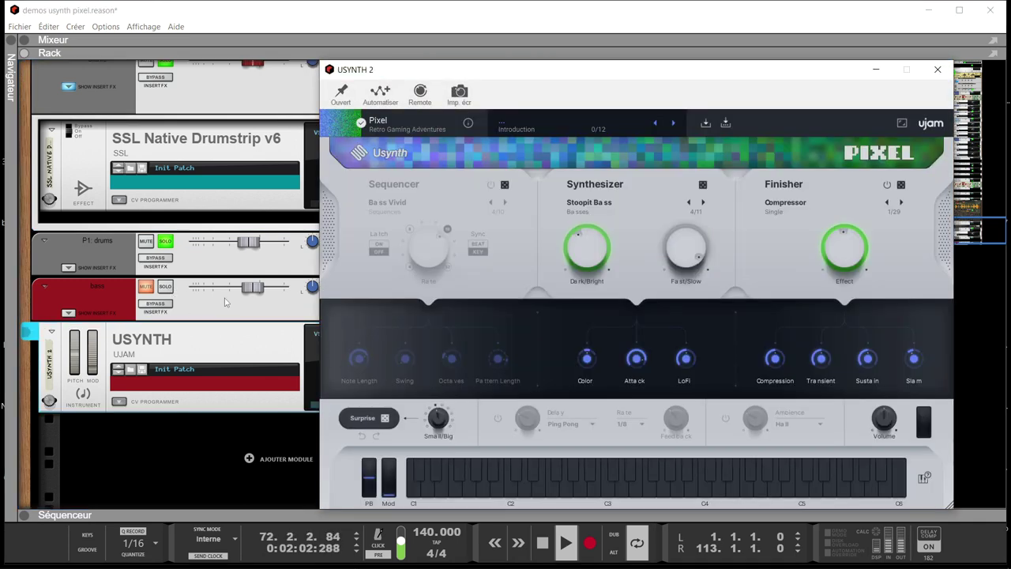
pyautogui.click(165, 287)
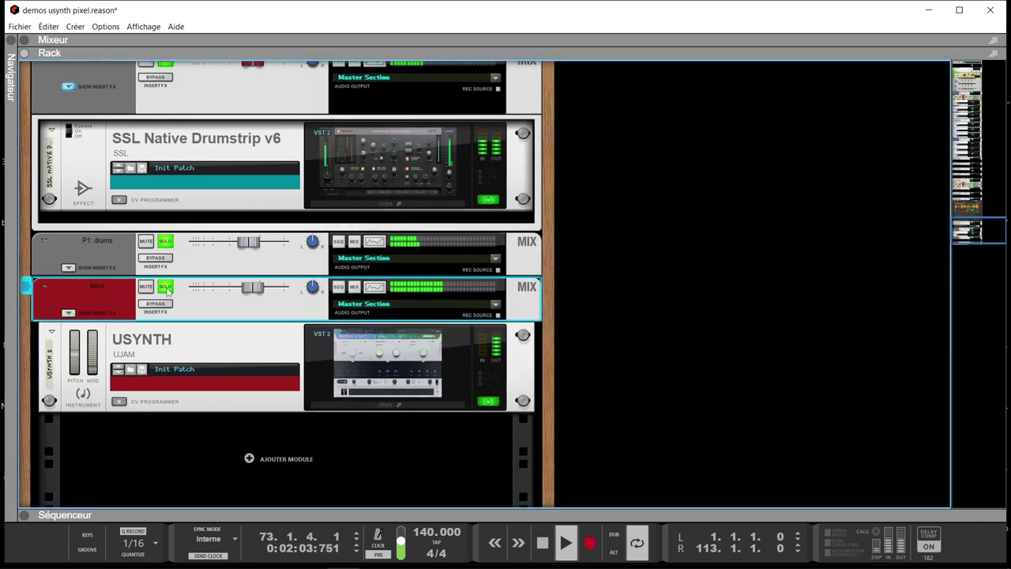
pyautogui.click(281, 328)
pyautogui.click(327, 348)
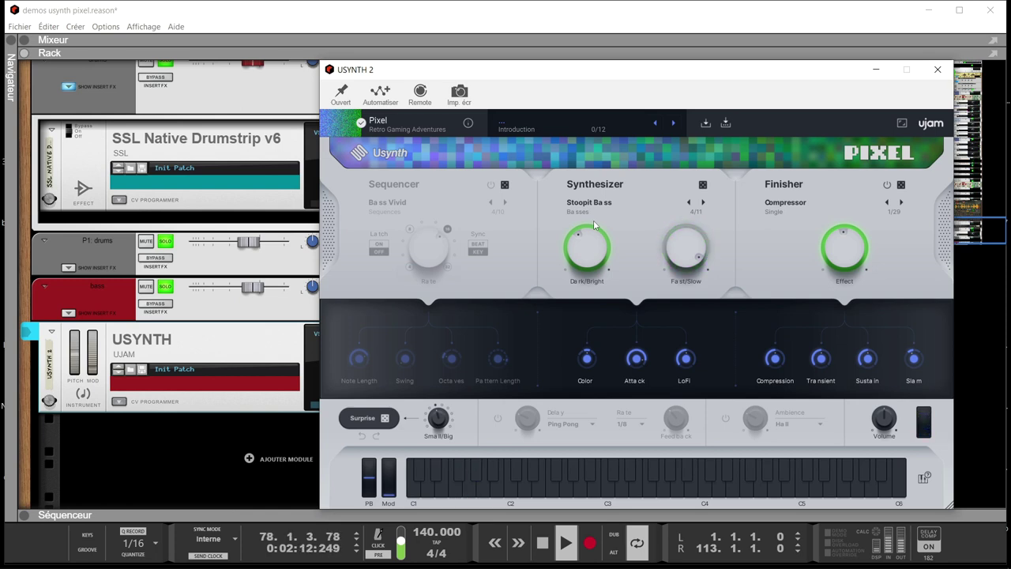
pyautogui.click(932, 75)
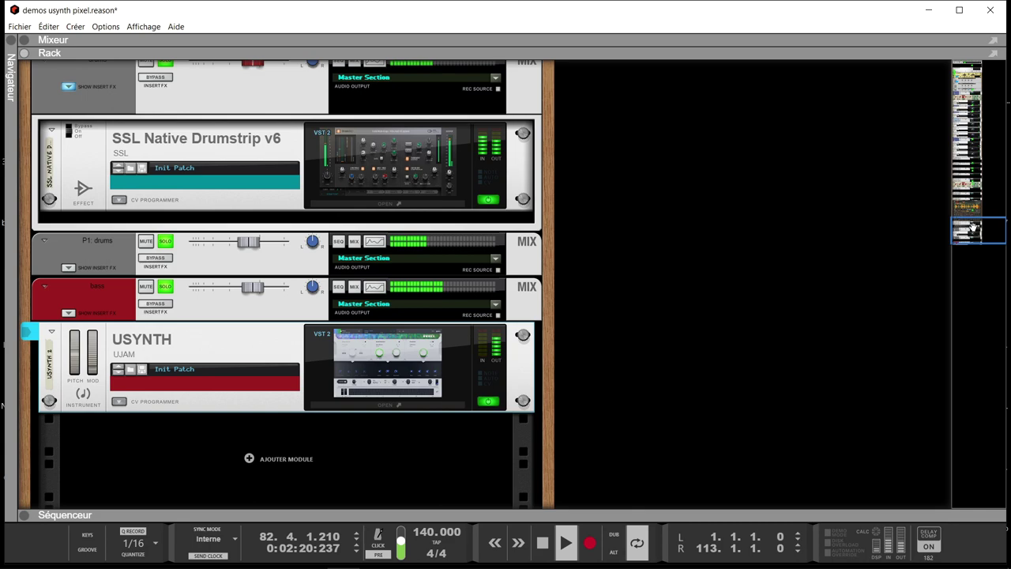
# Step: Show the sequencer with the full song length in view and reduce the track height until all tracks fit
pyautogui.press('F7')
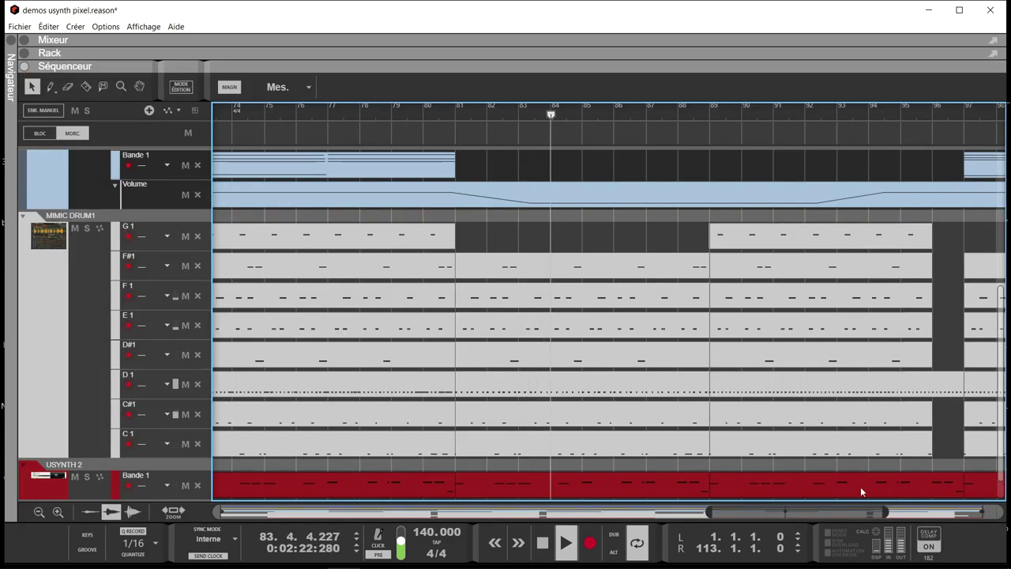
pyautogui.moveTo(714, 521); pyautogui.dragTo(221, 512)
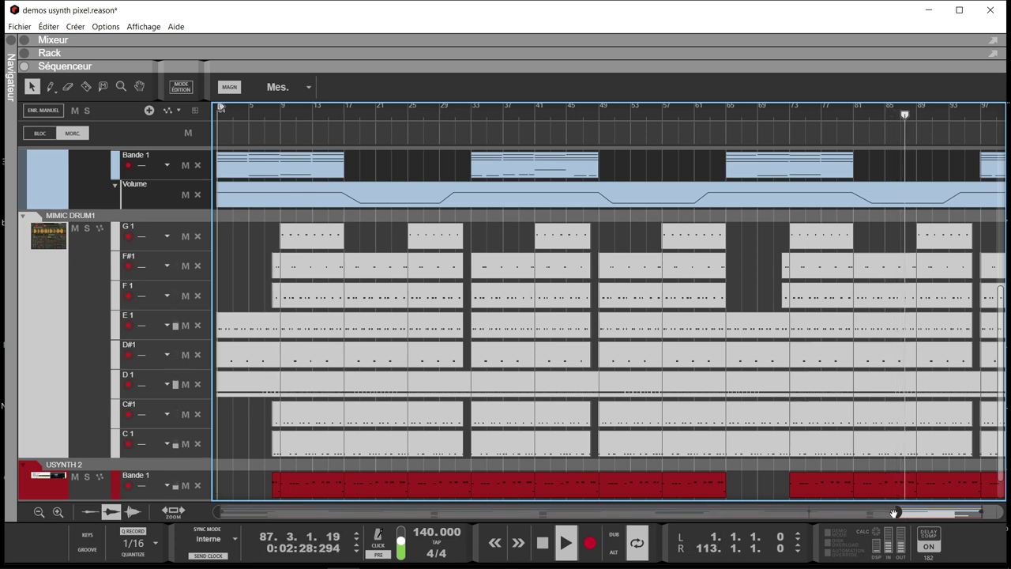
pyautogui.moveTo(900, 512); pyautogui.dragTo(956, 512)
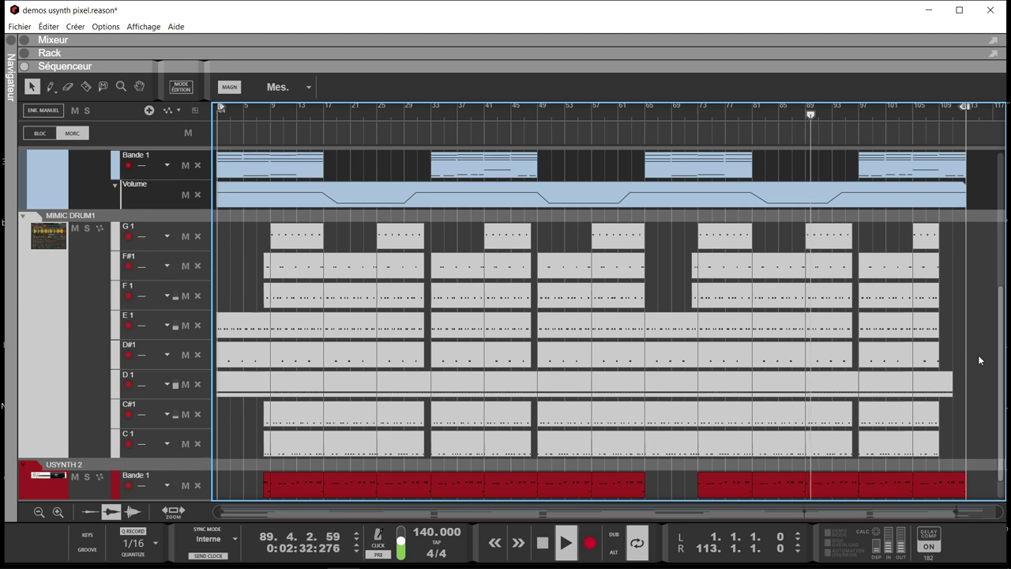
pyautogui.click(38, 512)
pyautogui.click(38, 511)
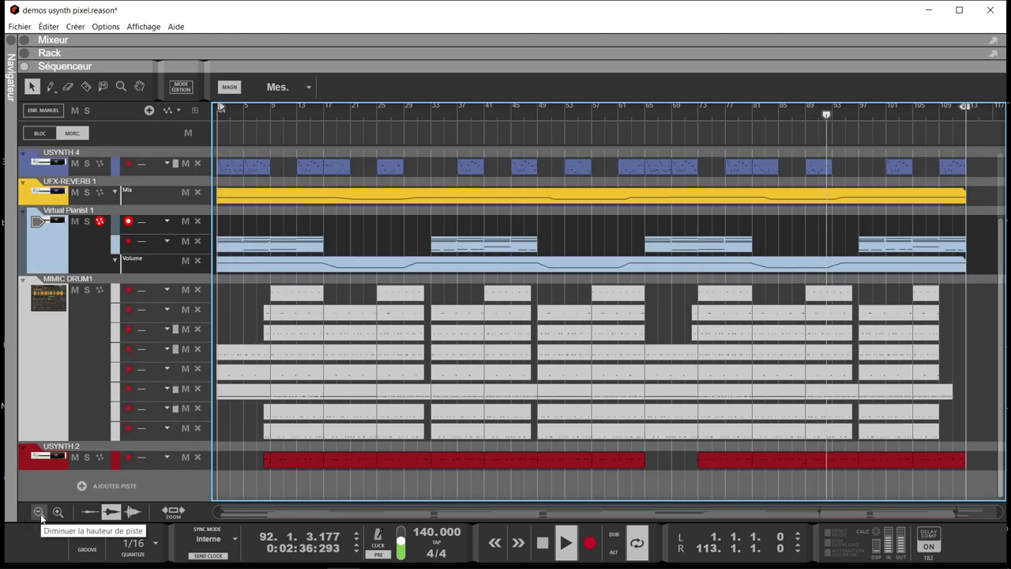
pyautogui.click(37, 512)
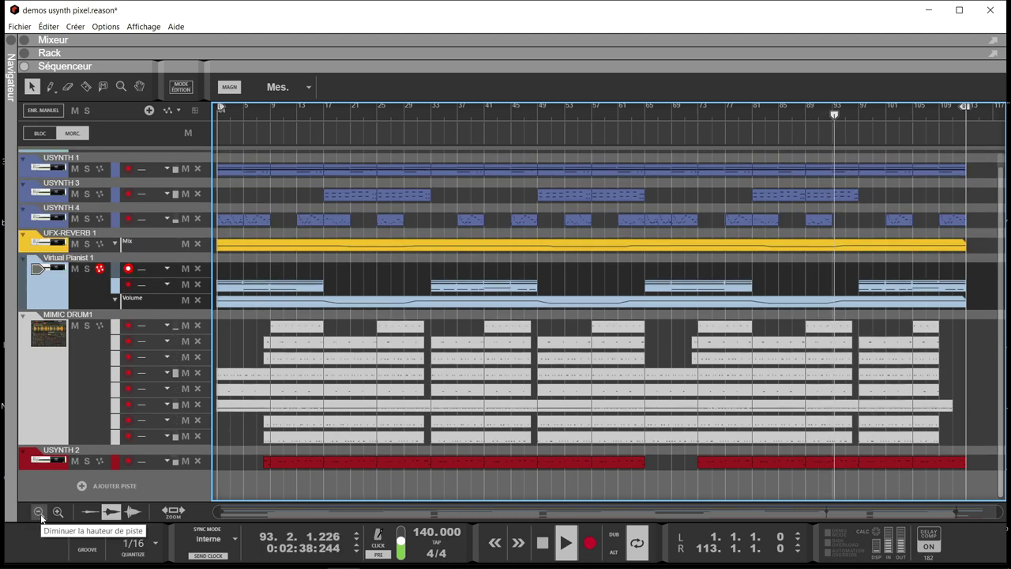
pyautogui.click(39, 512)
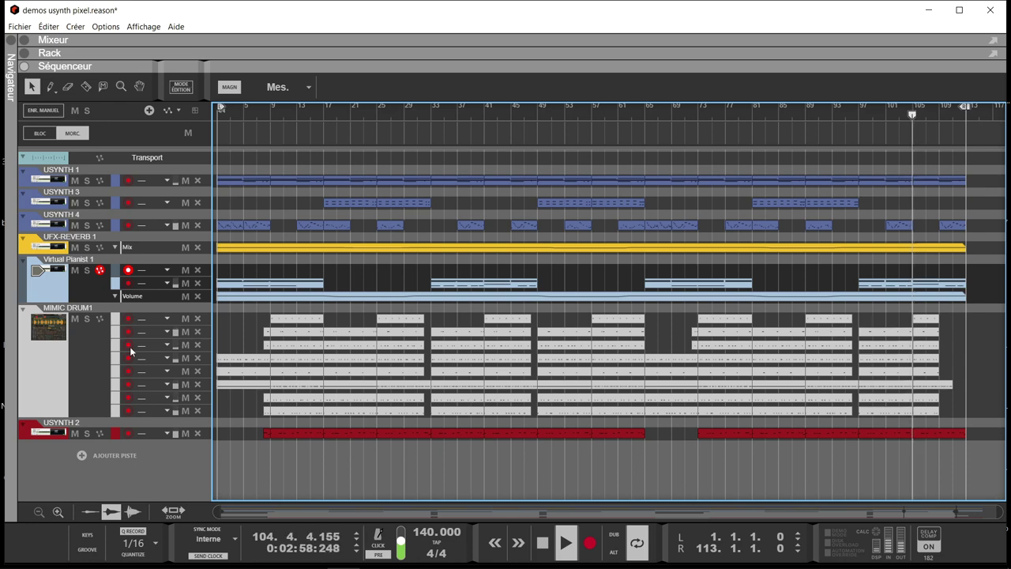
# Step: Show the mixer and turn off solo on all channels at once
pyautogui.press('F6')
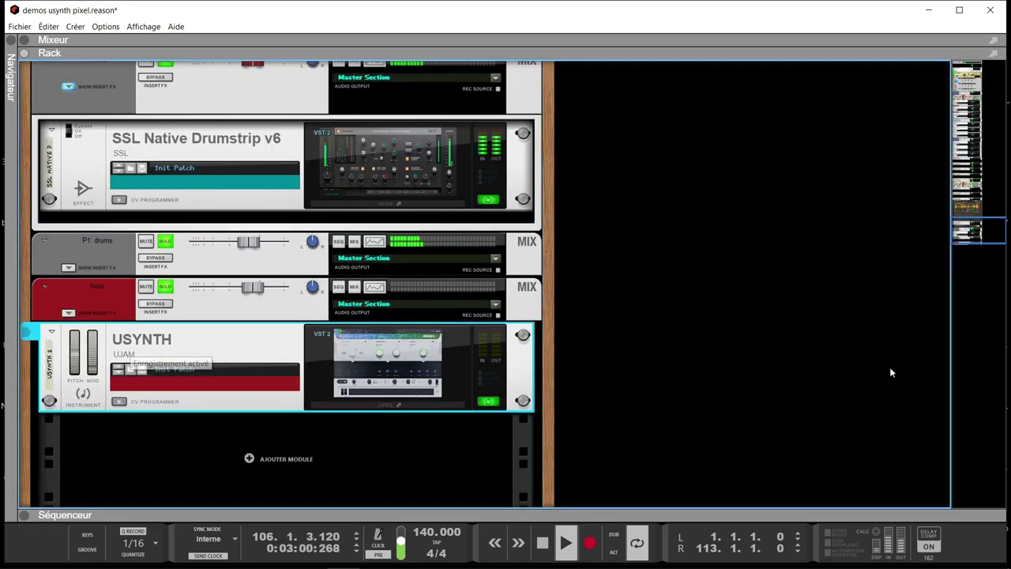
pyautogui.press('F5')
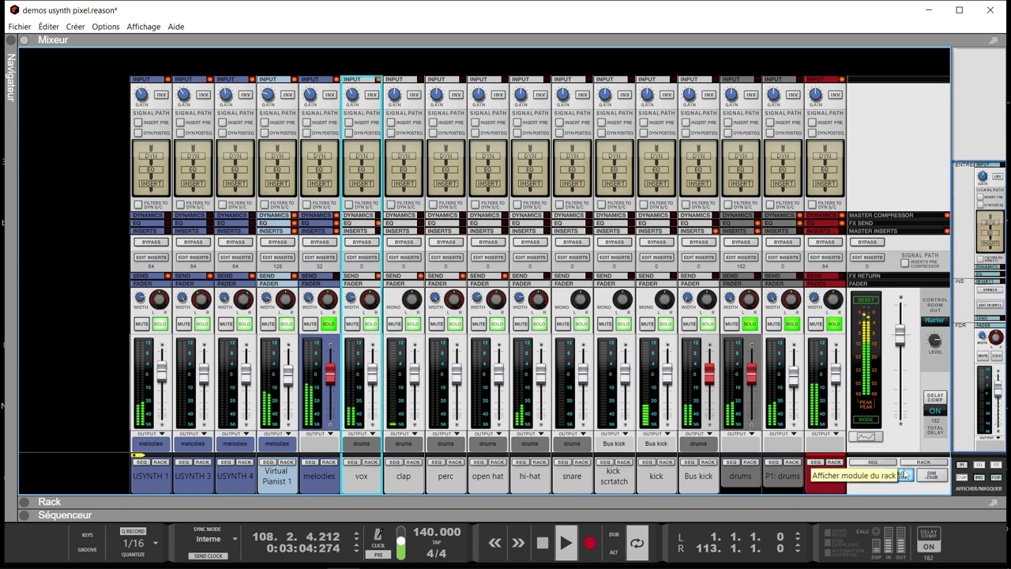
pyautogui.click(898, 475)
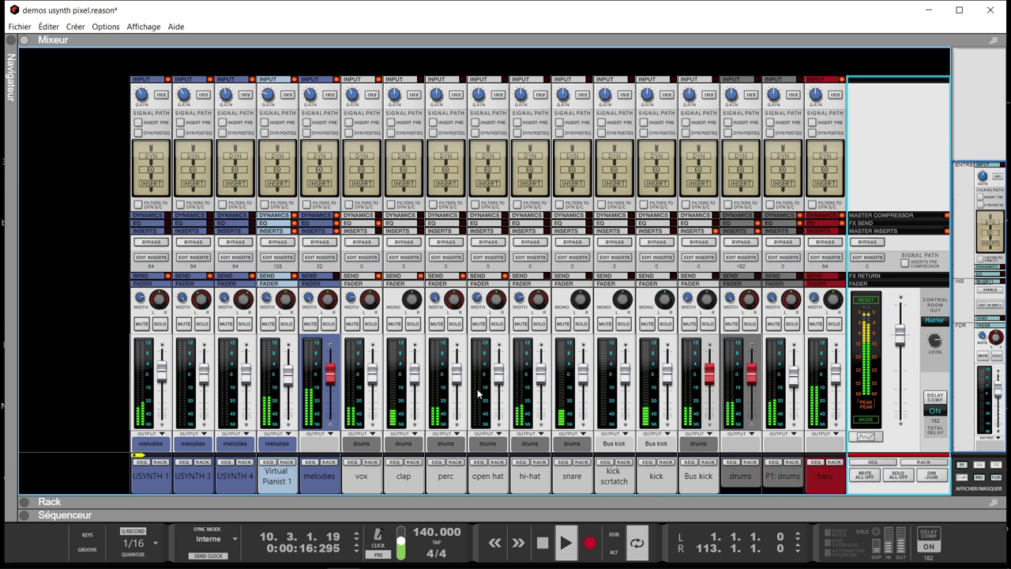
# Step: Listen to the melodies channel and the bass channel soloed in turn, releasing each solo
pyautogui.click(330, 325)
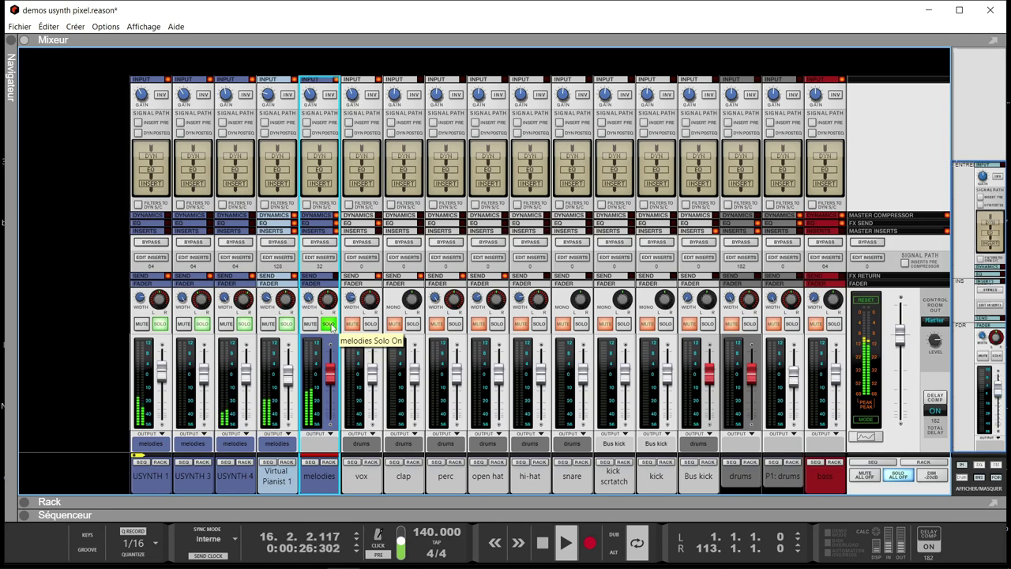
pyautogui.click(329, 324)
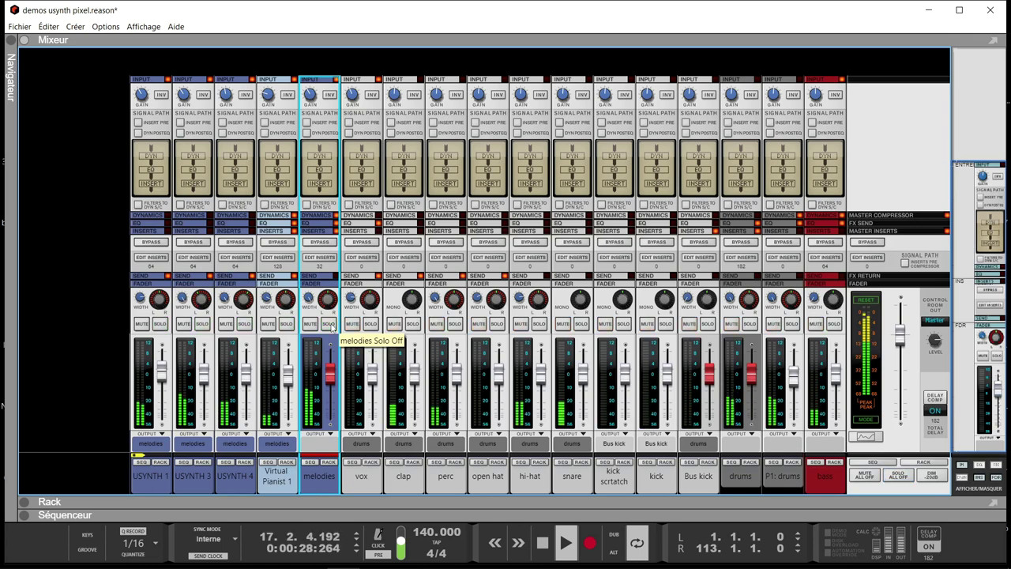
pyautogui.click(834, 324)
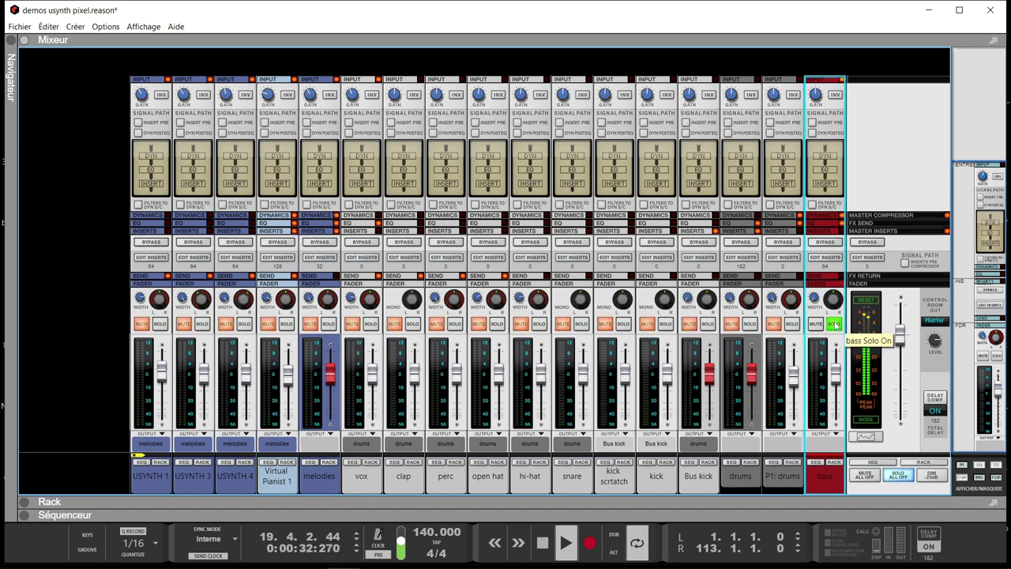
pyautogui.click(834, 324)
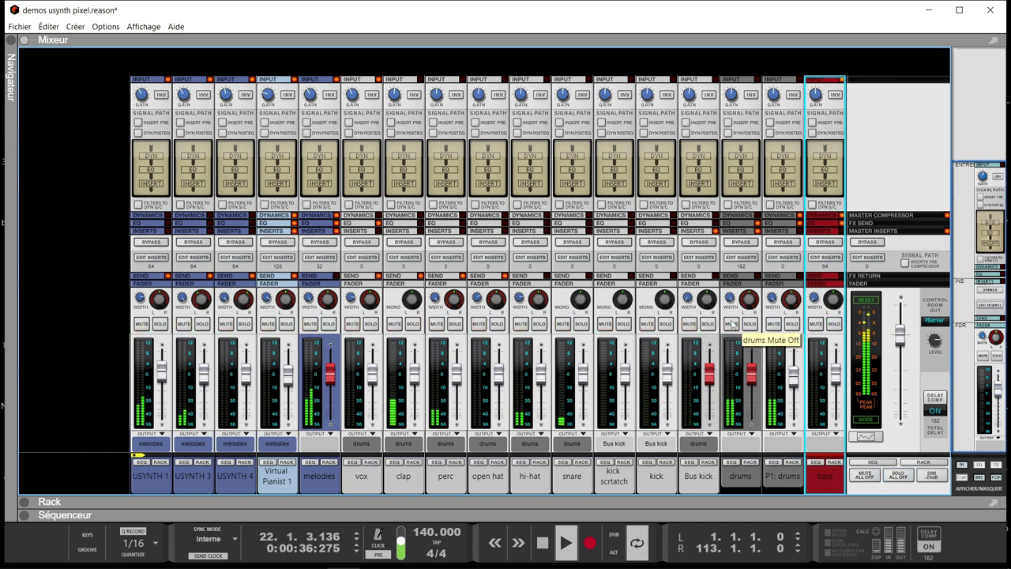
# Step: Build up the mix by soloing drums, P1: drums, bass, Virtual Pianist 1 and USYNTH 1 one after another
pyautogui.click(750, 324)
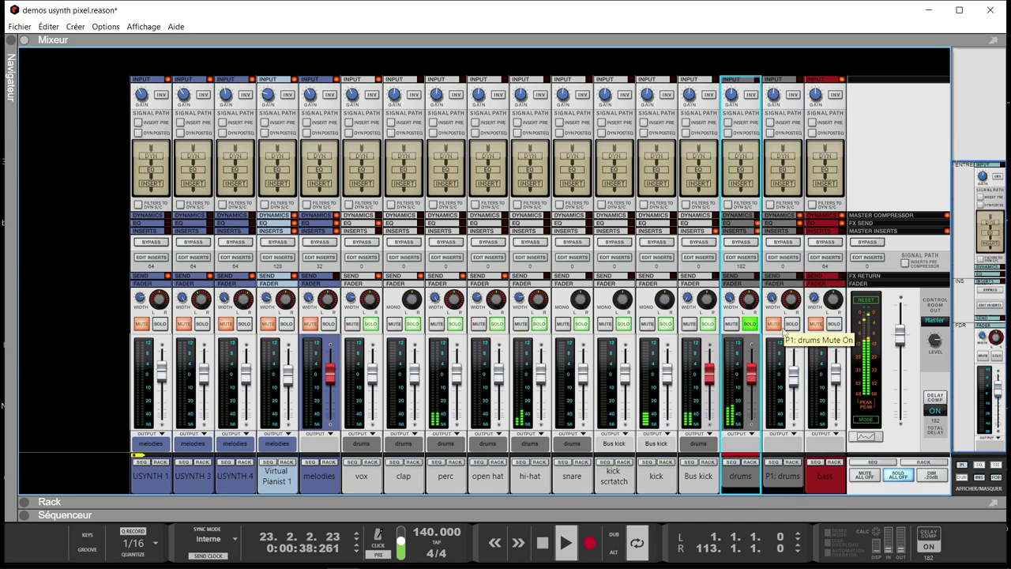
pyautogui.click(792, 324)
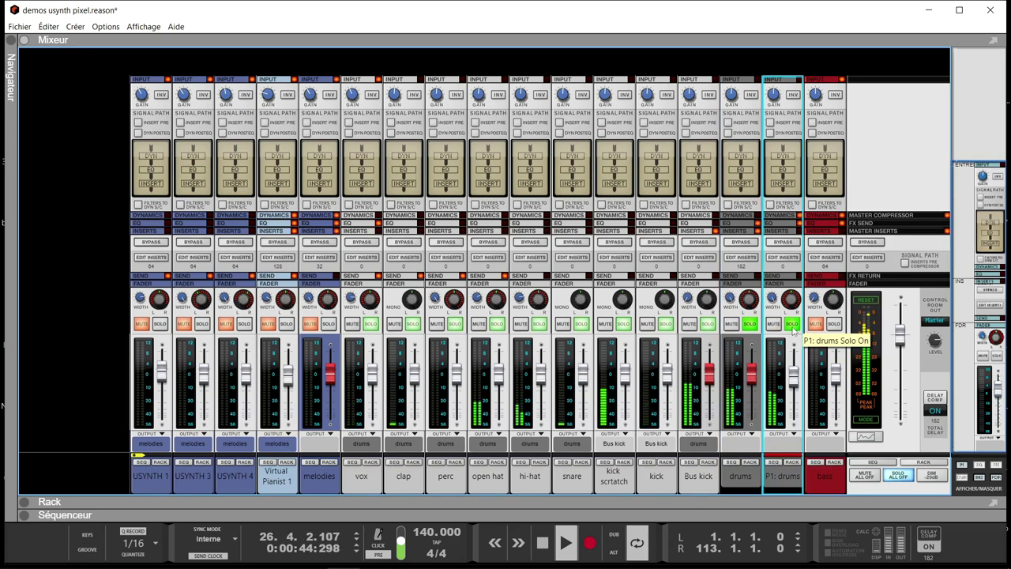
pyautogui.click(833, 323)
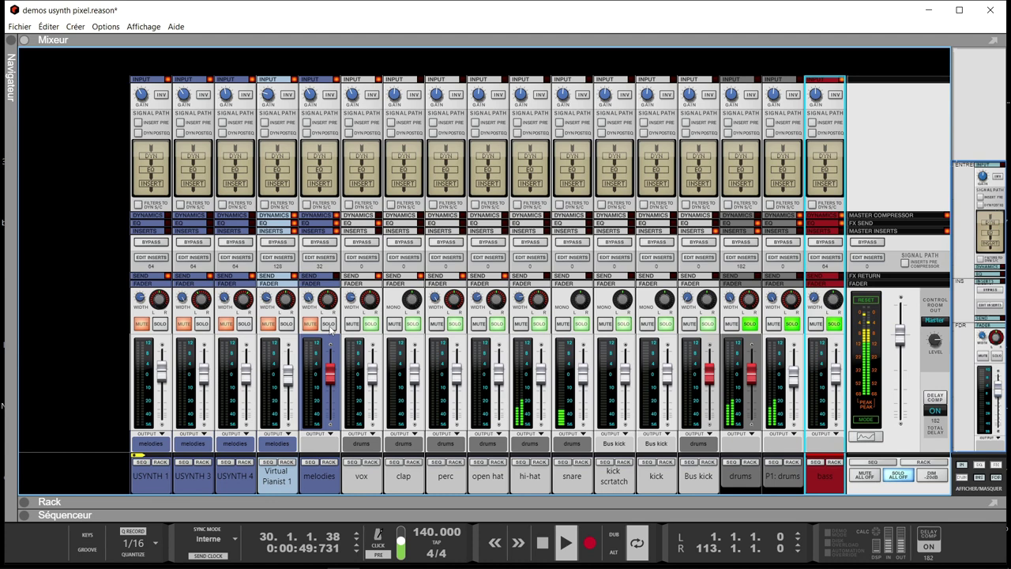
pyautogui.click(286, 324)
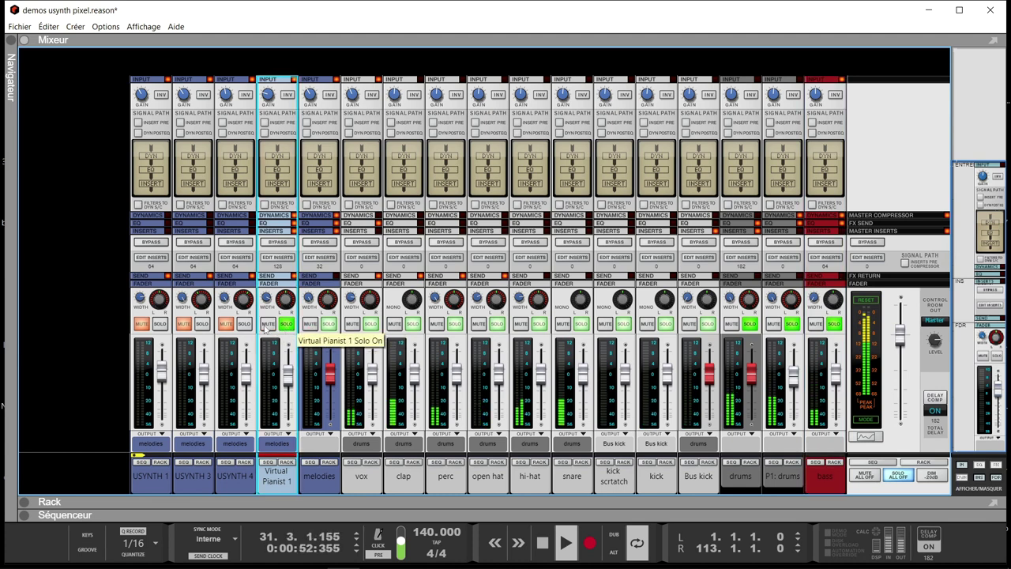
pyautogui.click(160, 325)
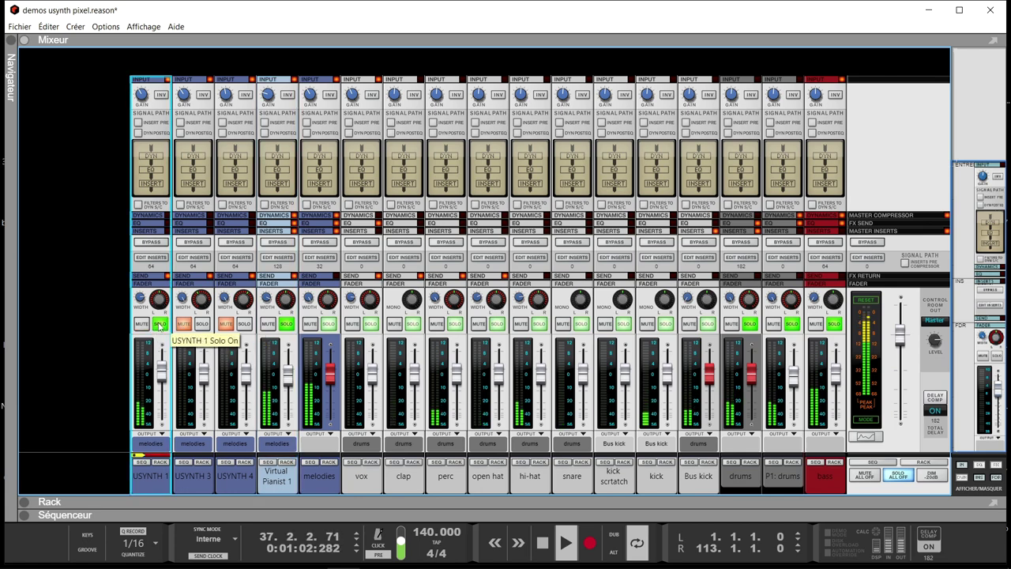
# Step: Take Virtual Pianist 1 out of solo and add USYNTH 3 and USYNTH 4 to the soloed channels
pyautogui.click(284, 325)
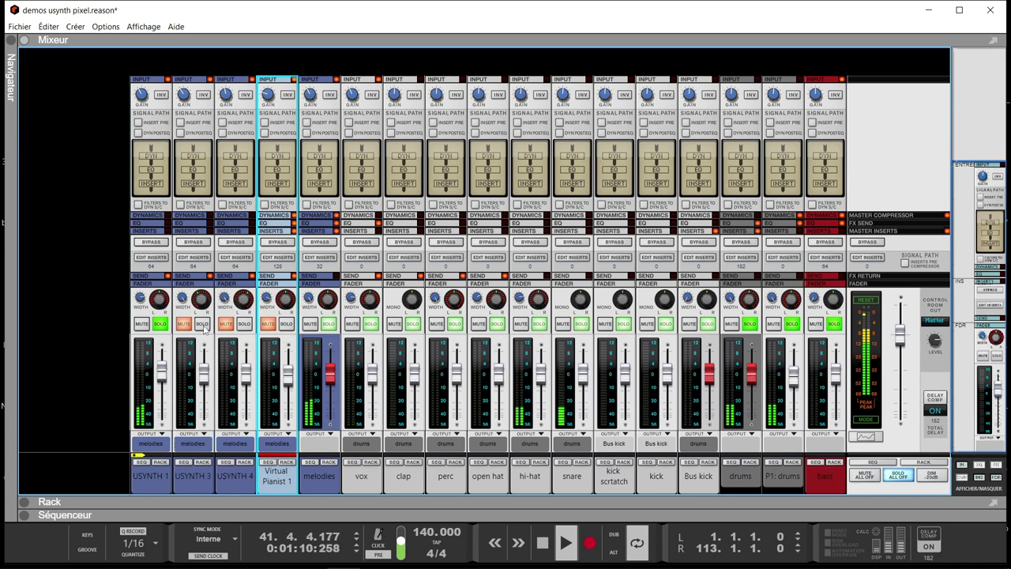
pyautogui.click(203, 325)
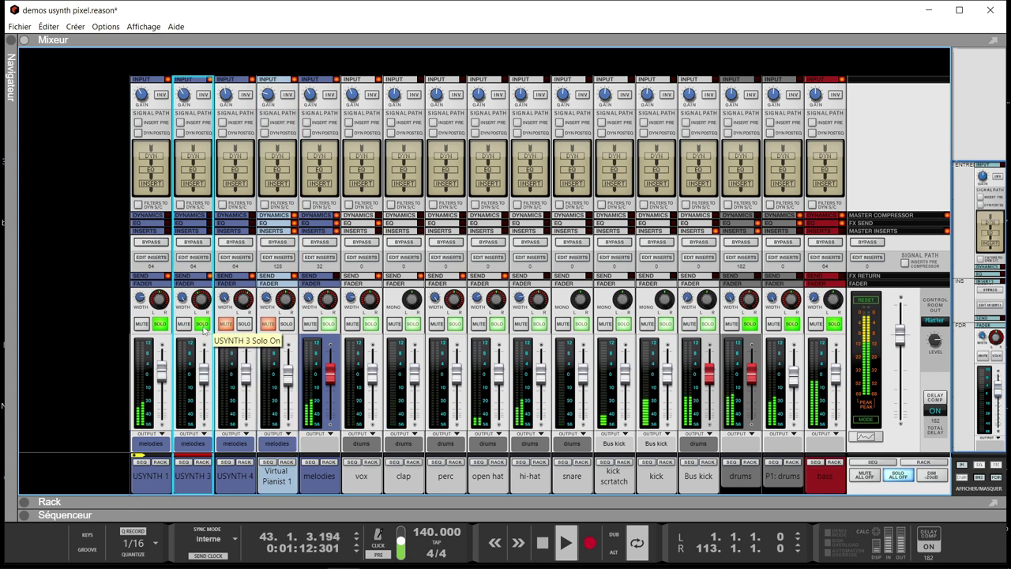
pyautogui.click(243, 325)
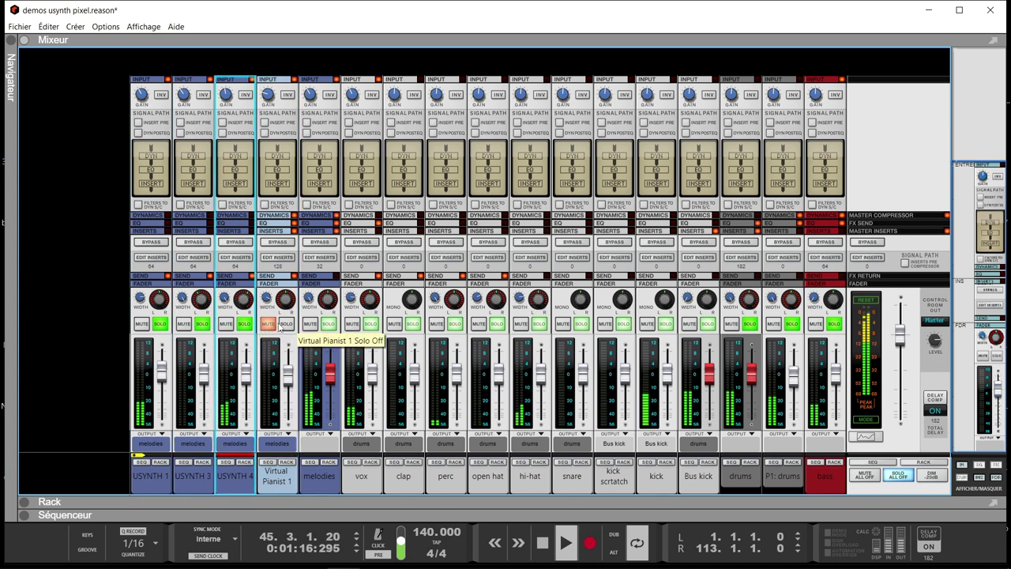
# Step: Release the USYNTH 1, 4 and 3 solos while soloing the melodies channel, and finish by clearing every solo
pyautogui.click(160, 325)
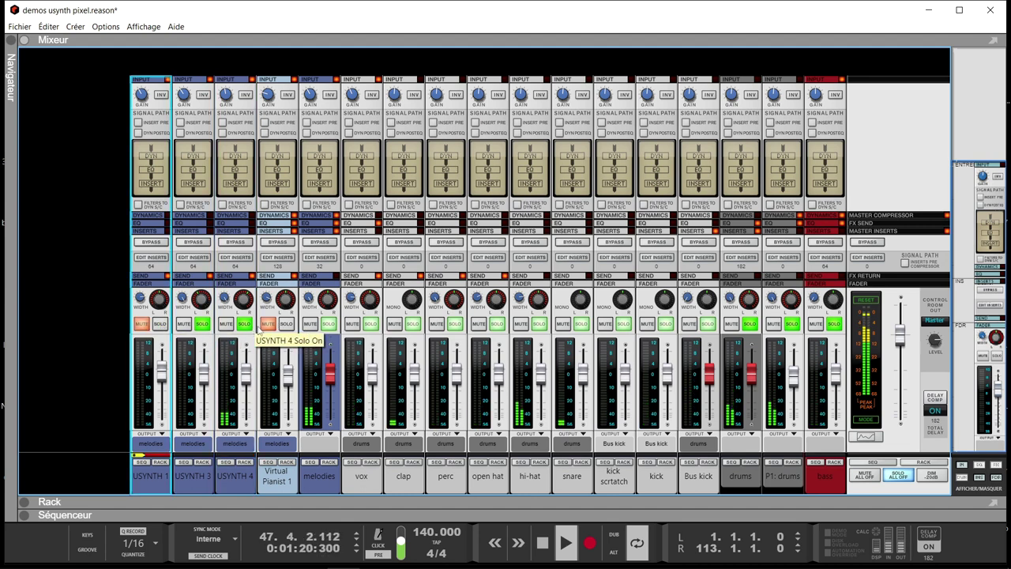
pyautogui.click(330, 325)
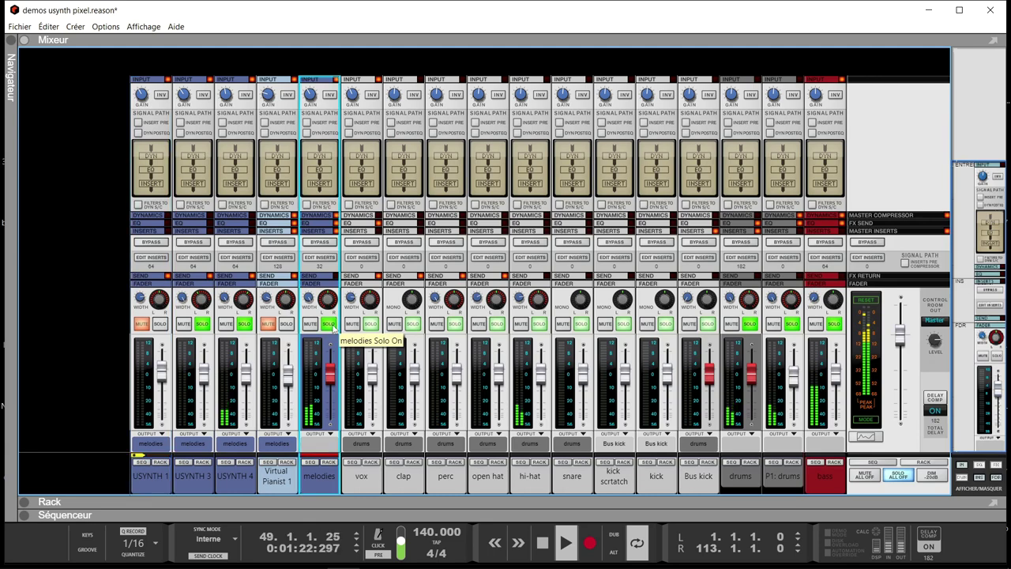
pyautogui.click(244, 324)
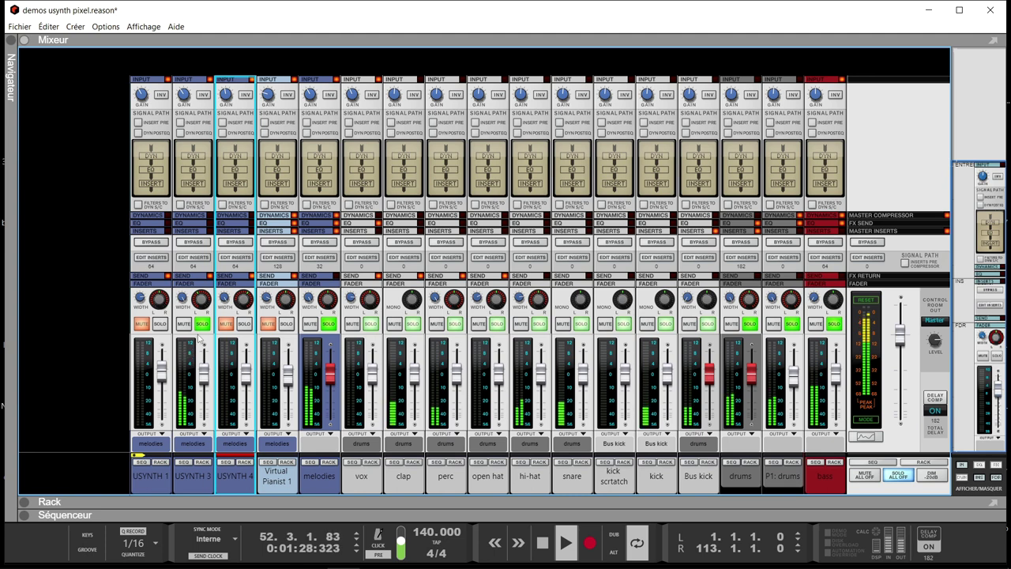
pyautogui.click(202, 324)
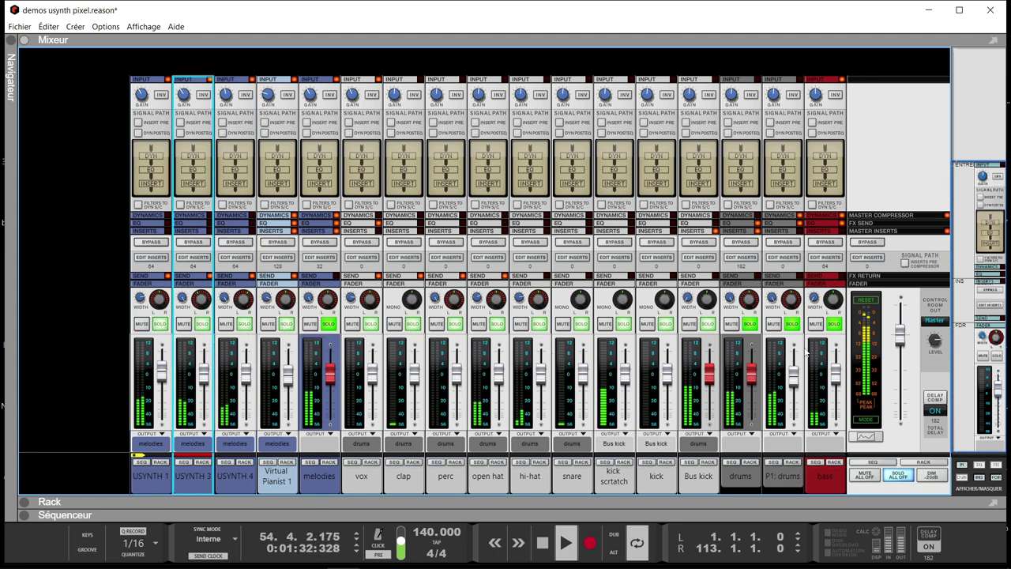
pyautogui.click(898, 475)
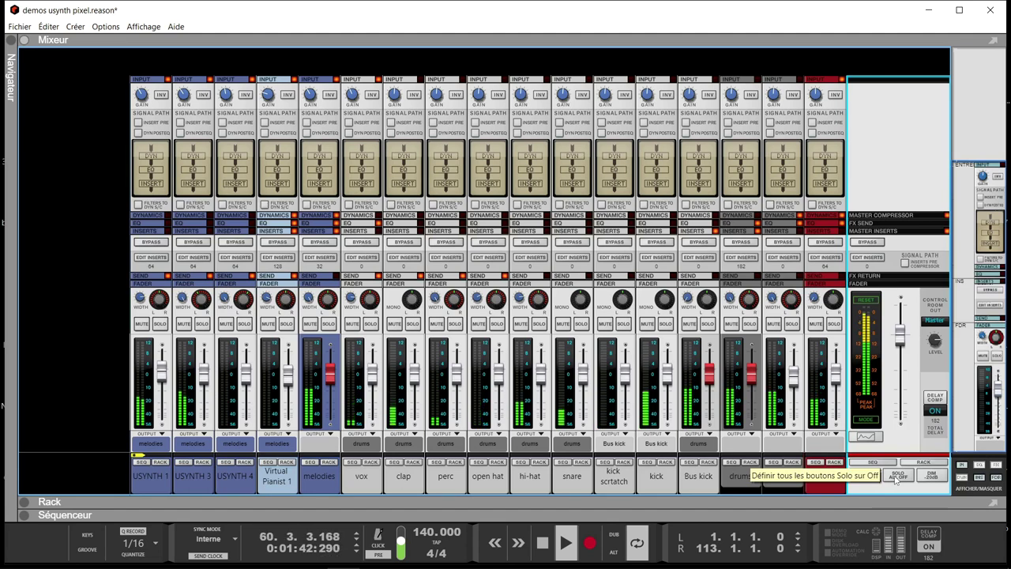
# Step: Examine the Master Section's Stereo Imager and Maximizer inserts and the RV7000 send effects in the rack
pyautogui.press('F6')
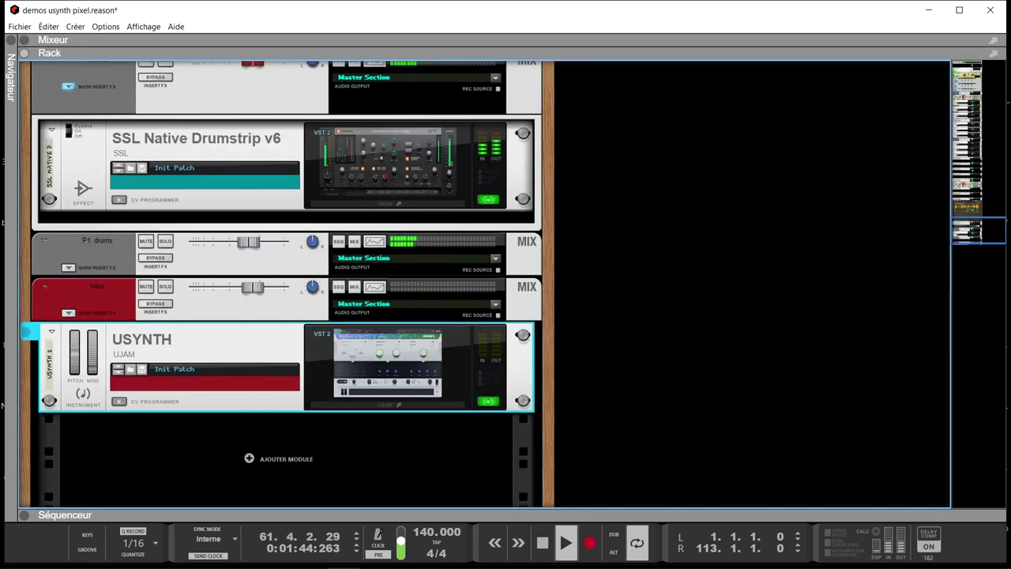
pyautogui.moveTo(965, 237); pyautogui.dragTo(942, 63)
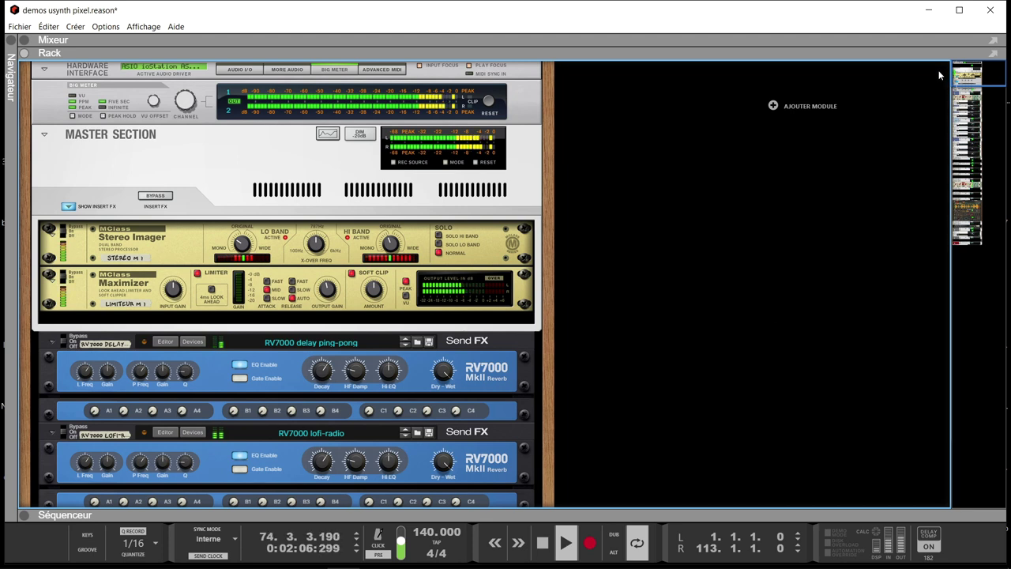
# Step: Stop playback and show the sequencer full size with the rack hidden
pyautogui.press('space')
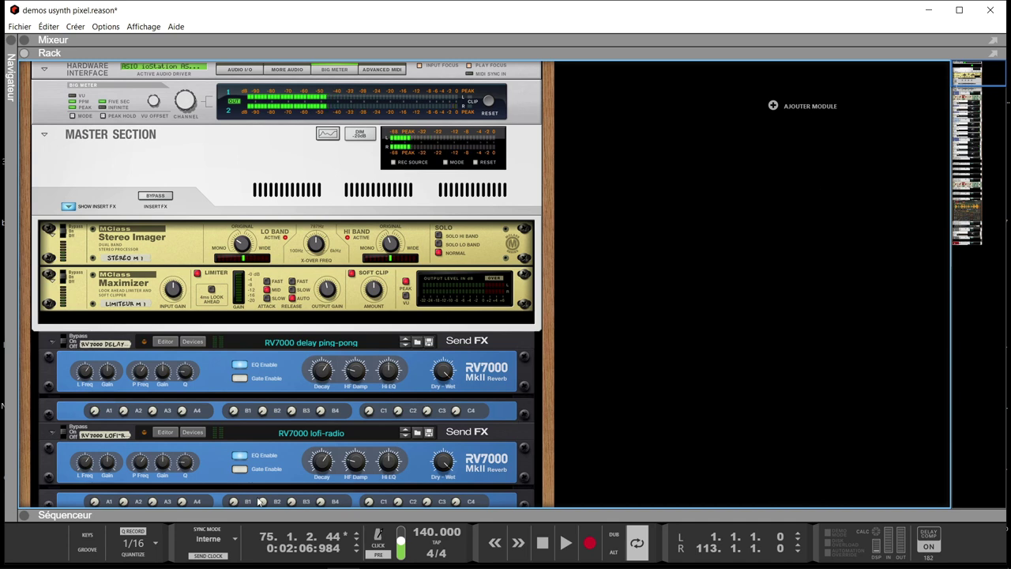
pyautogui.click(24, 516)
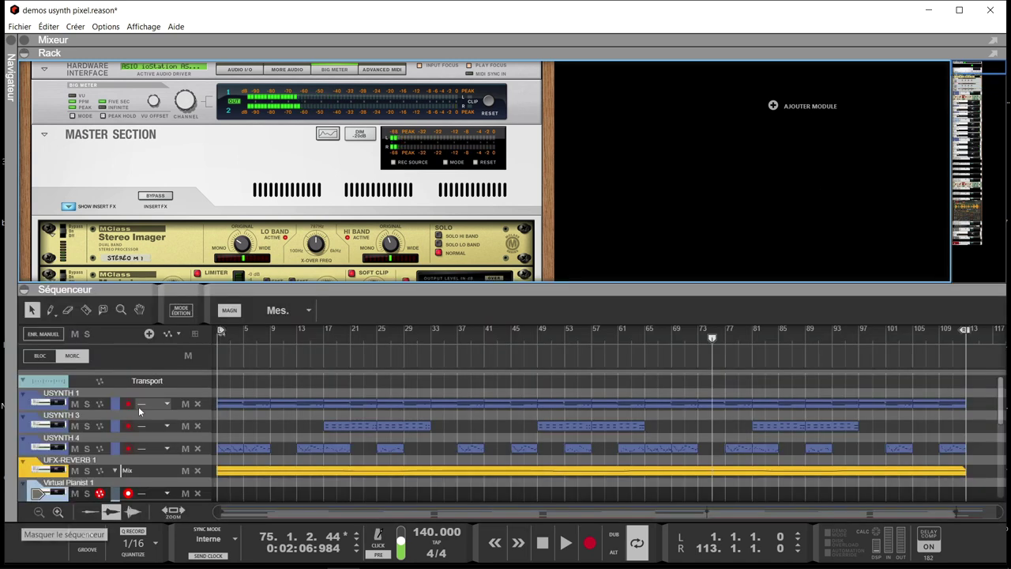
pyautogui.click(24, 53)
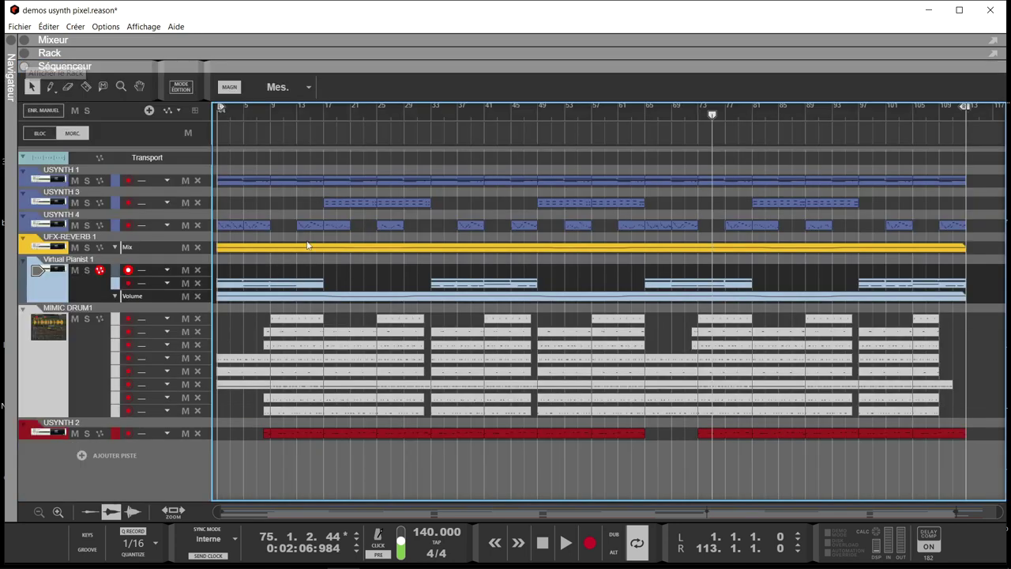